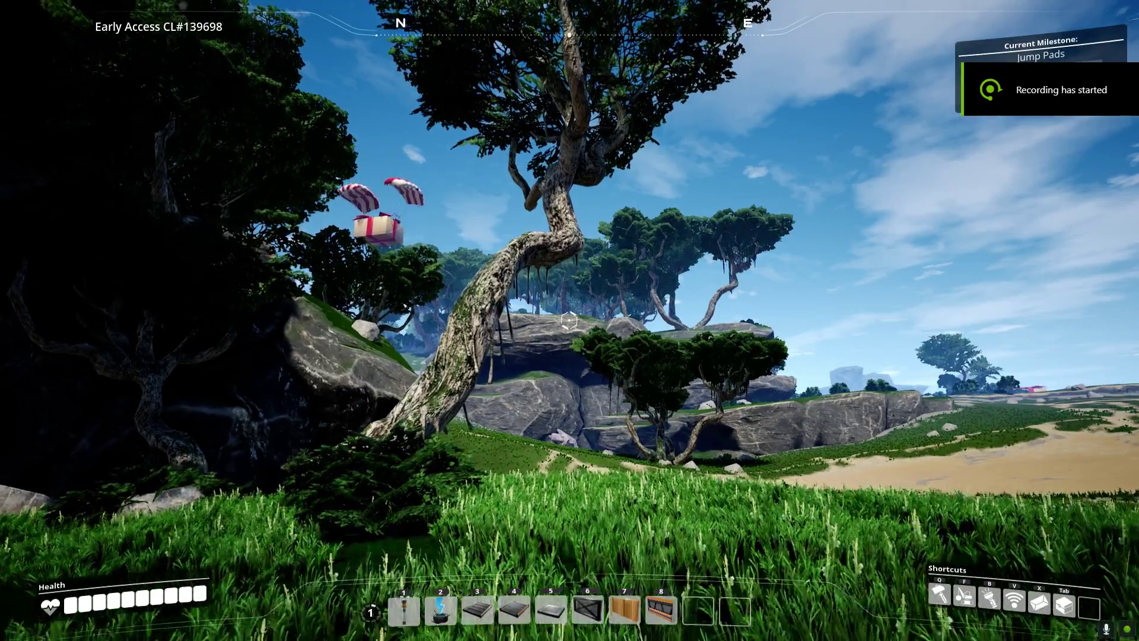
Walk past the tree and rock arch toward the gift boxes, glancing up at the Space Elevator
key(w)
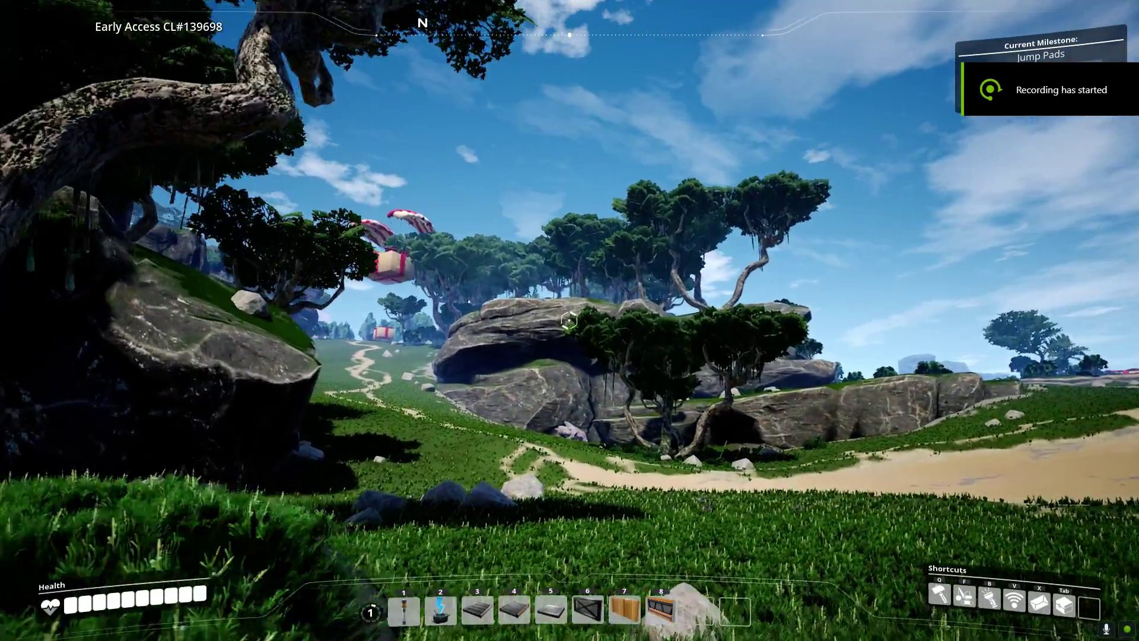
key(w)
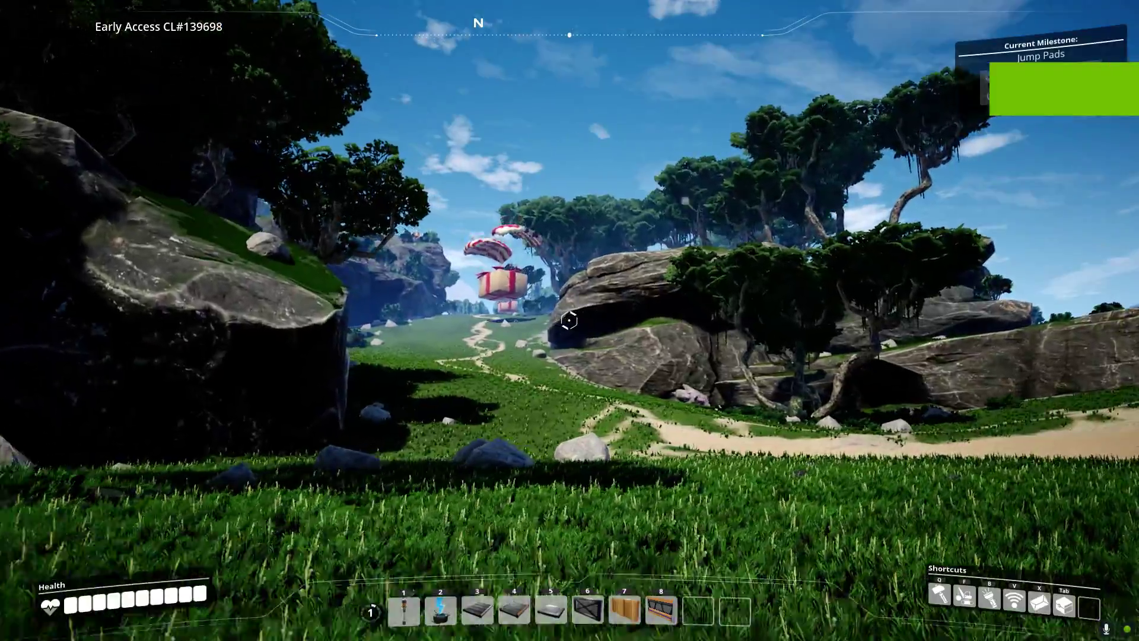
key(w)
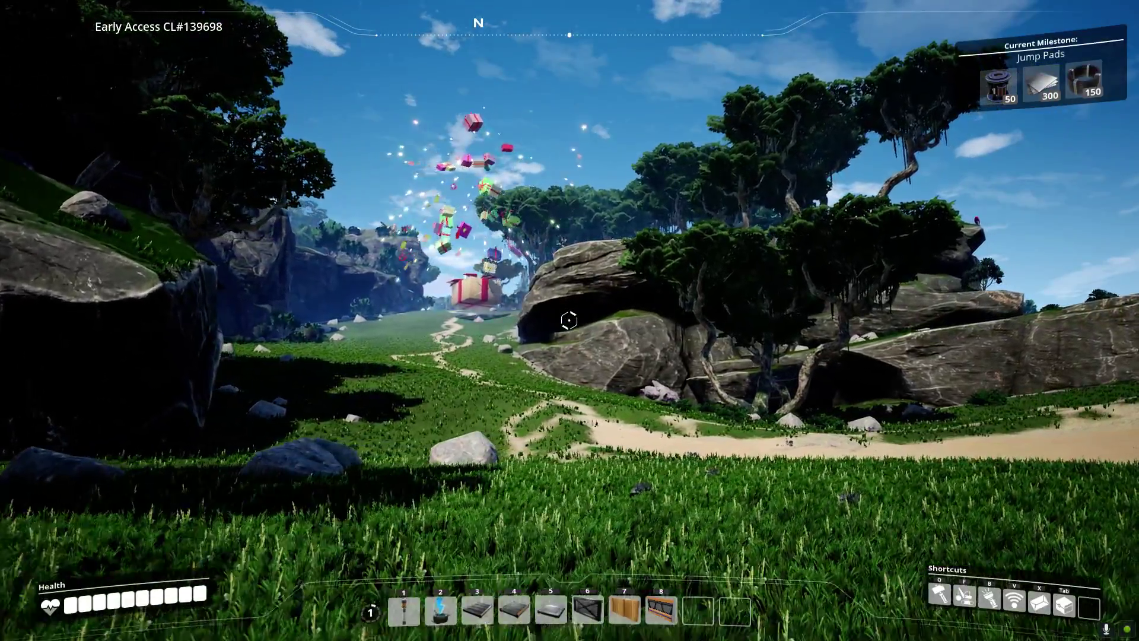
key(w)
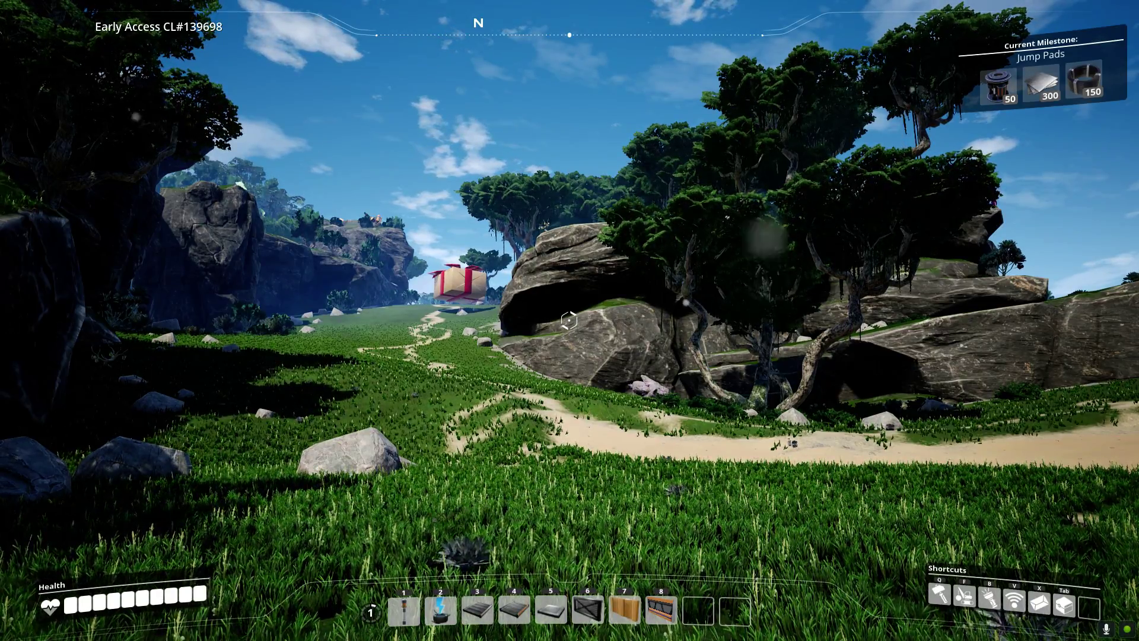
key(w)
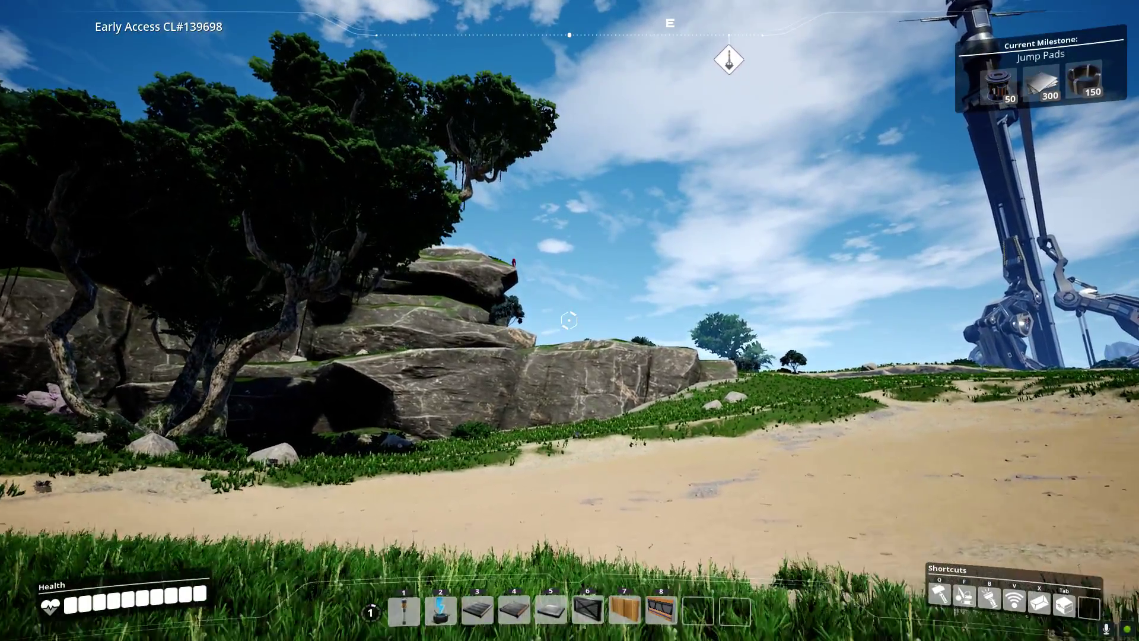
key(1)
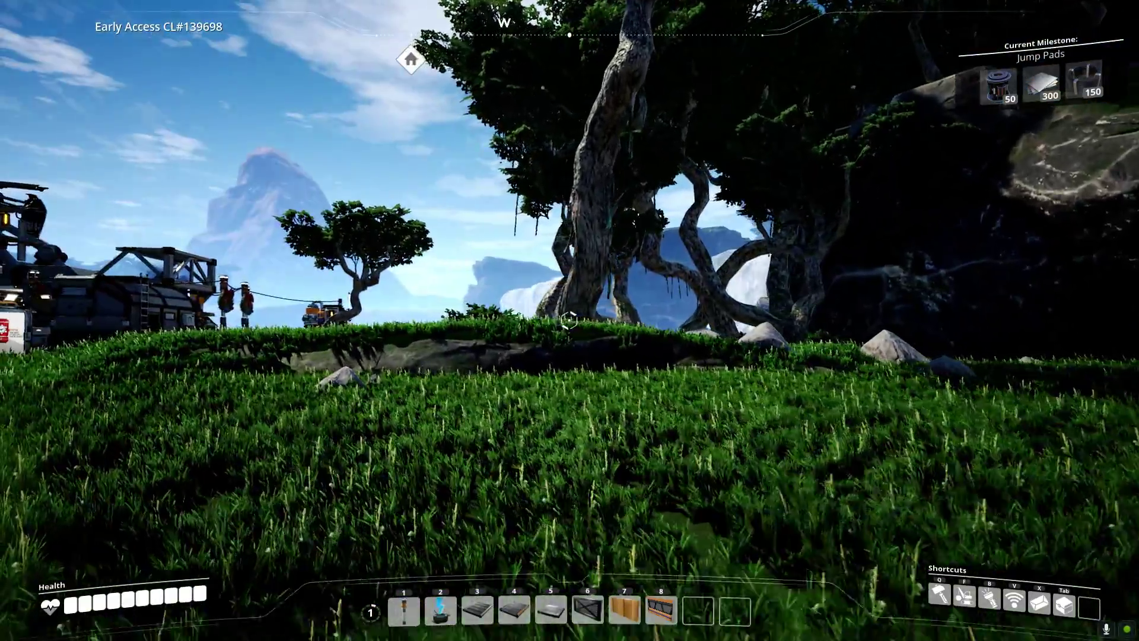
Cross the meadow past the big trees and grey building to the foot of the Space Elevator
key(w)
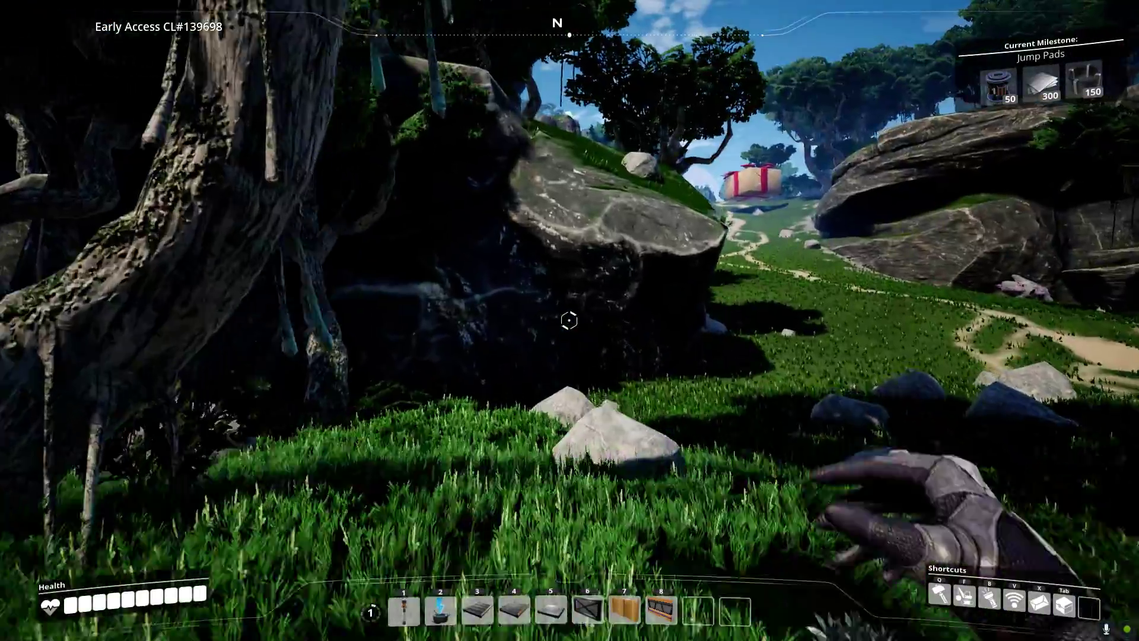
key(w)
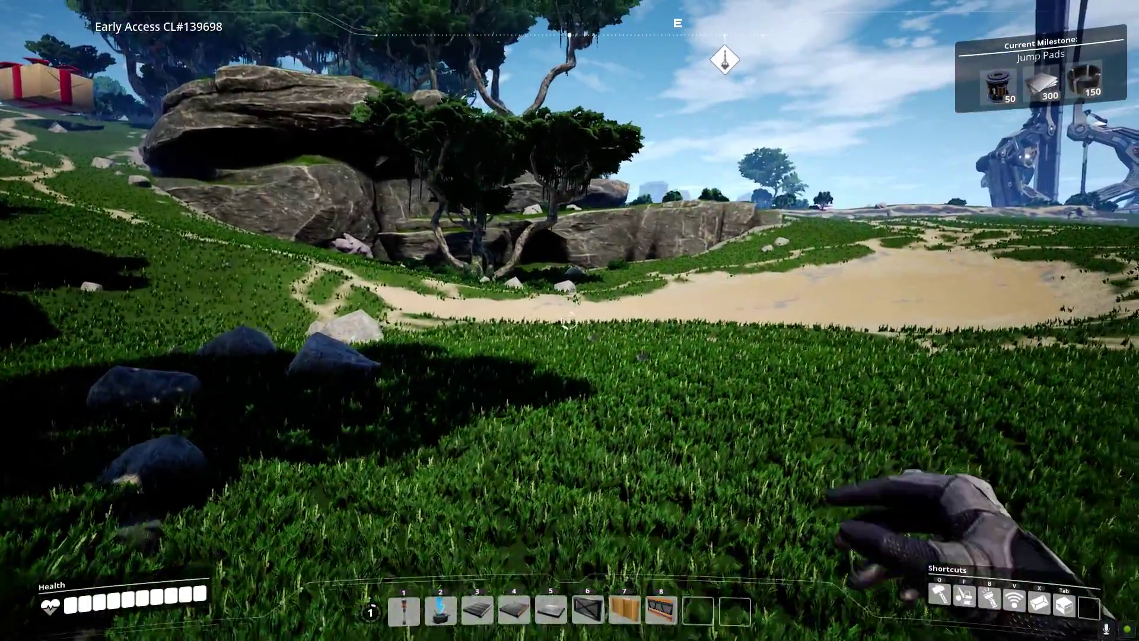
key(w)
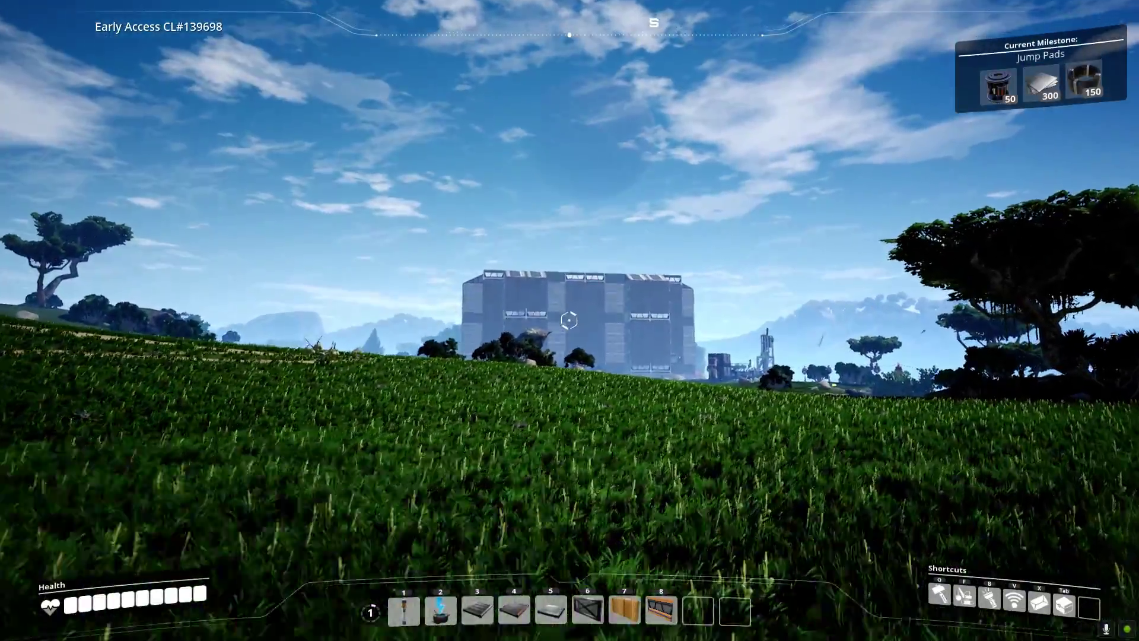
key(w)
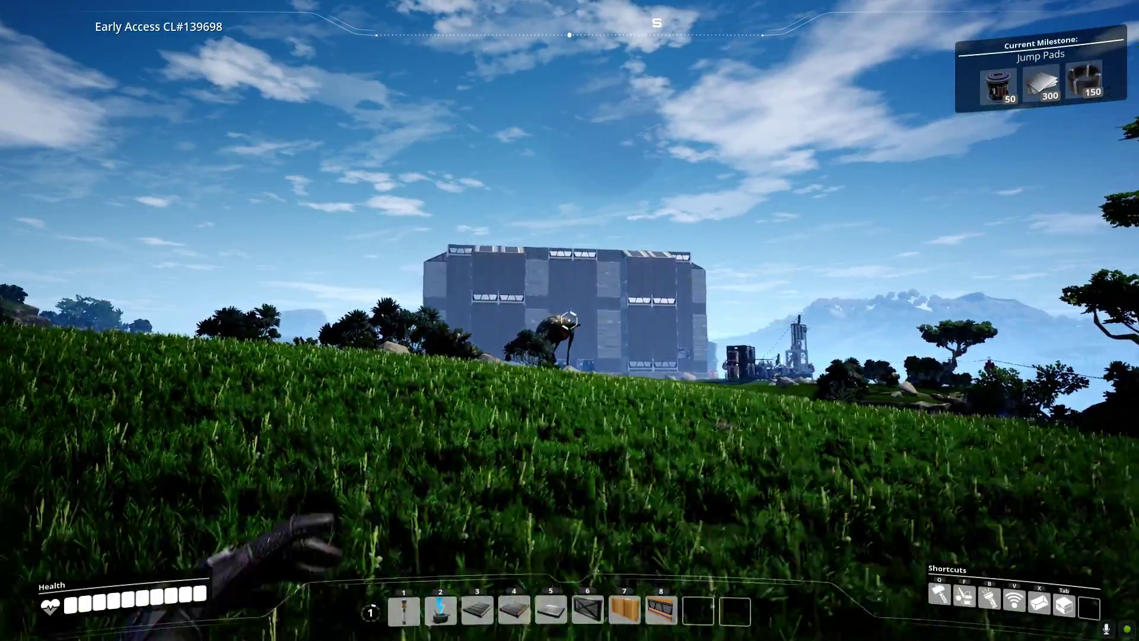
key(w)
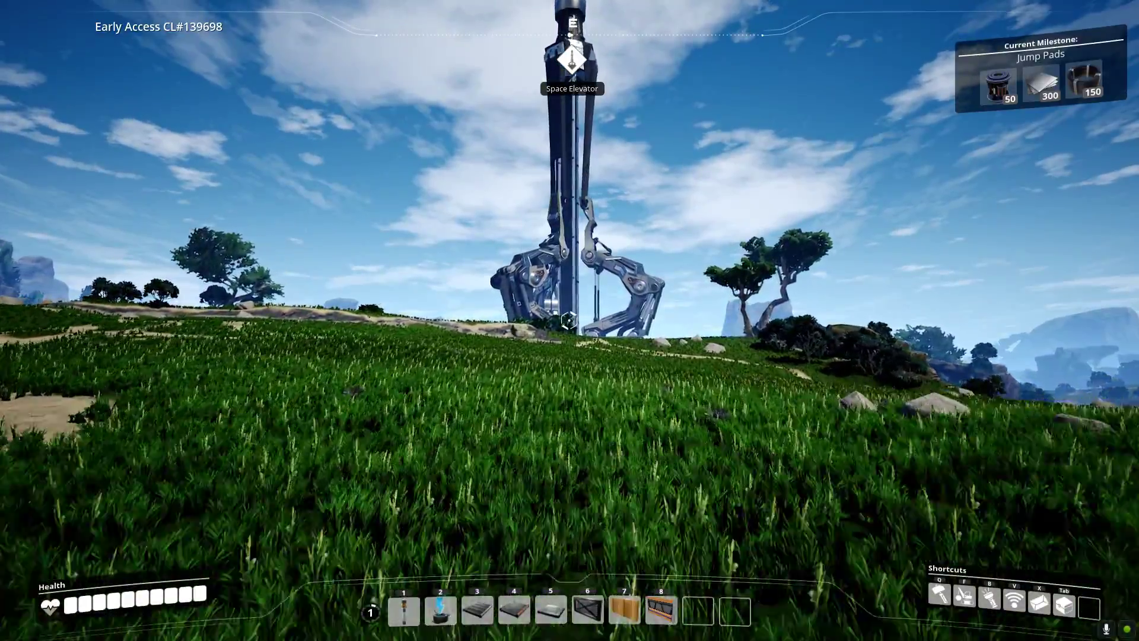
key(w)
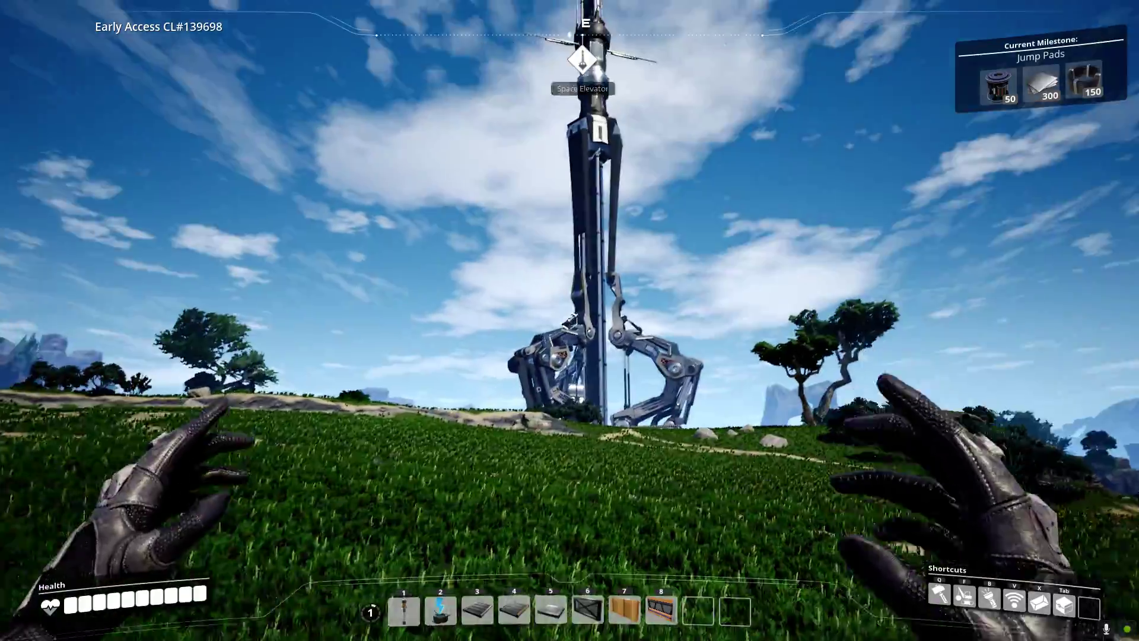
Check the inventory, then reach the Space Elevator terminal and bring up its delivery screen
key(Tab)
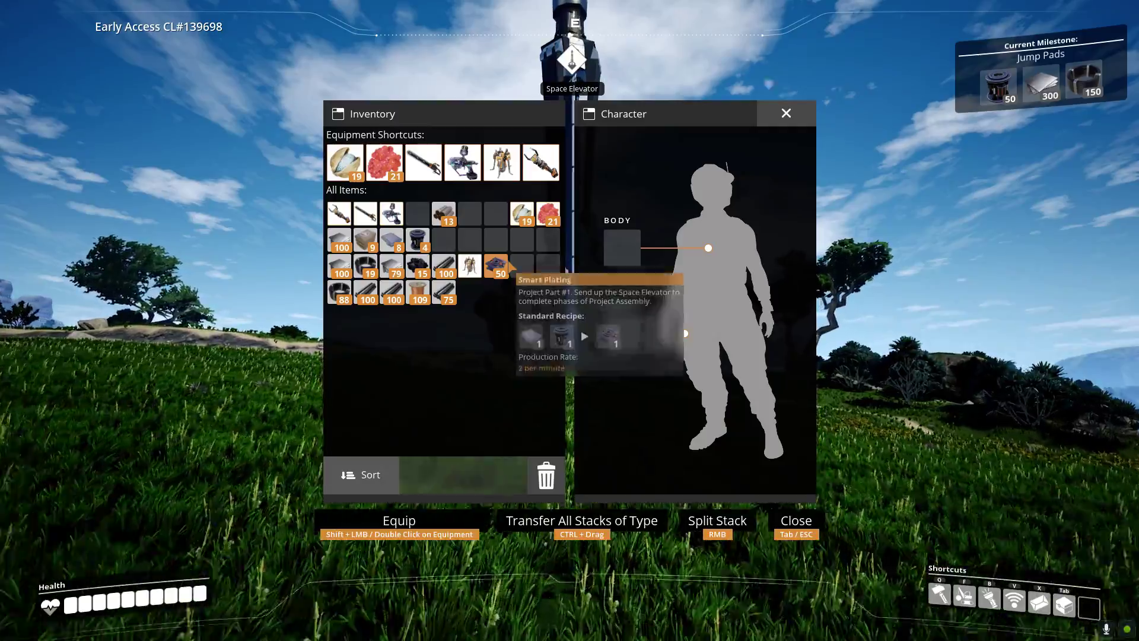
key(Tab)
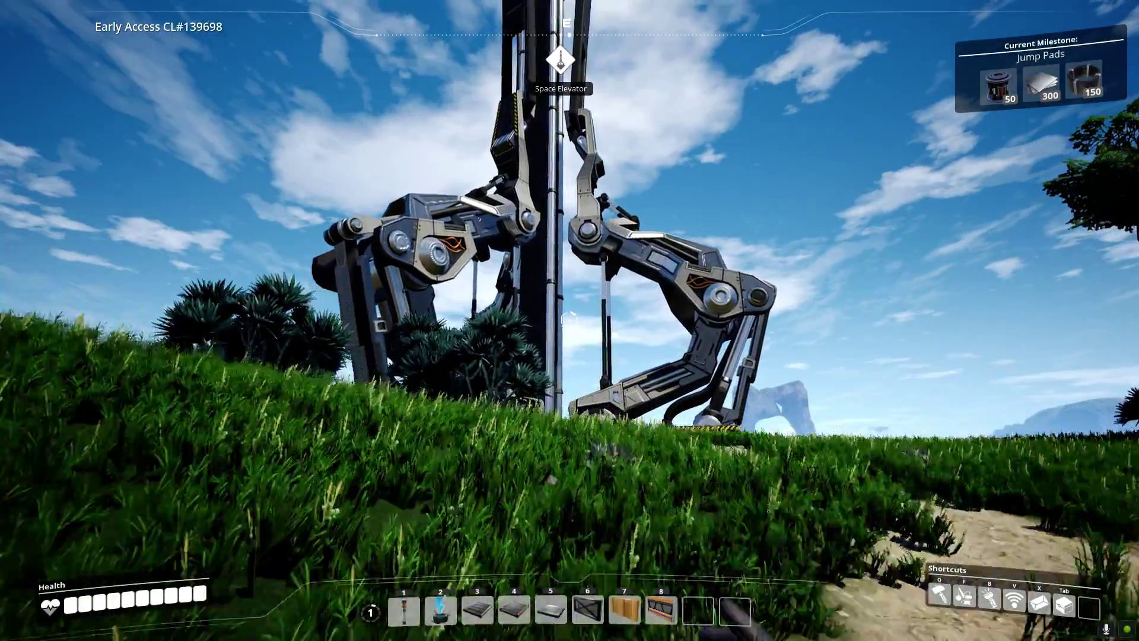
key(w)
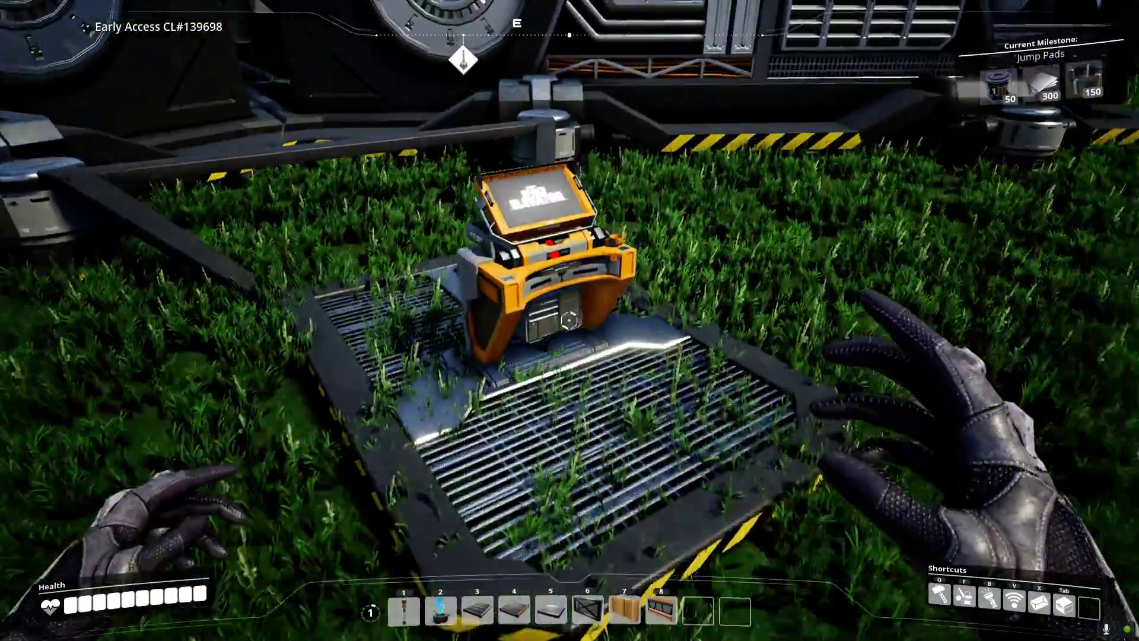
key(e)
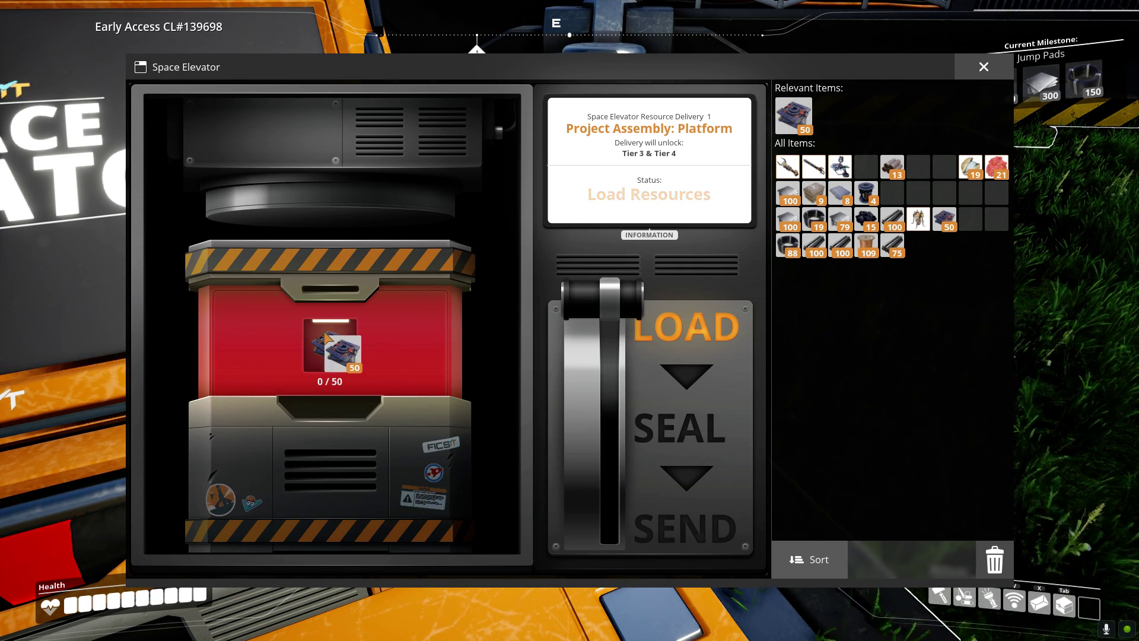
Load 50 Smart Plating into the crate, seal it, send it up, and leave the terminal
drag(331, 333, 373, 329)
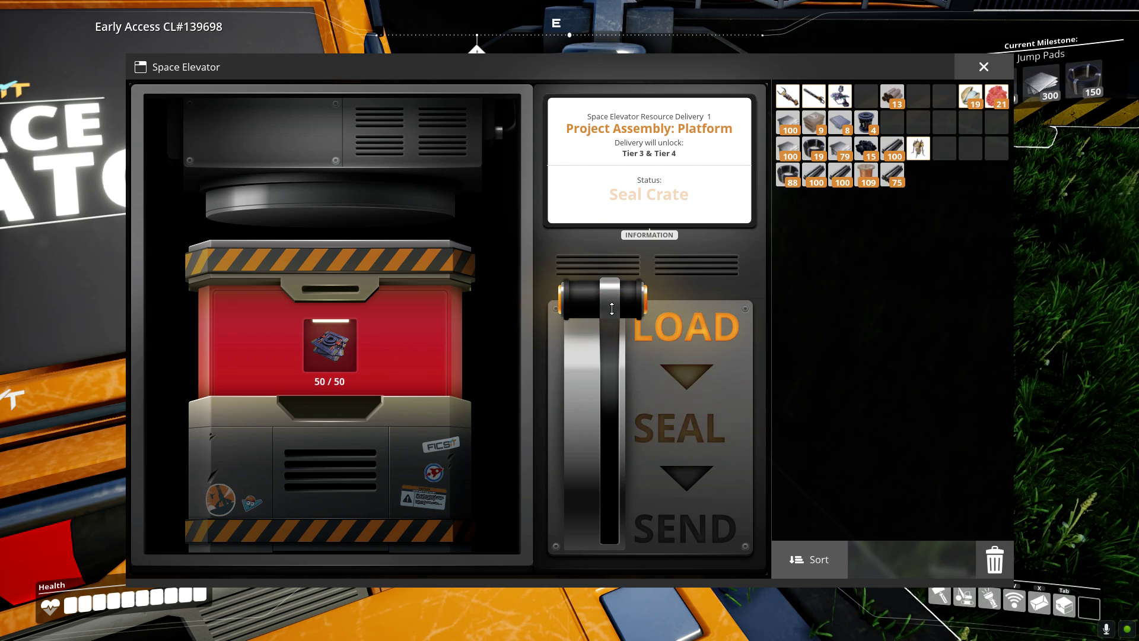
drag(607, 344, 611, 481)
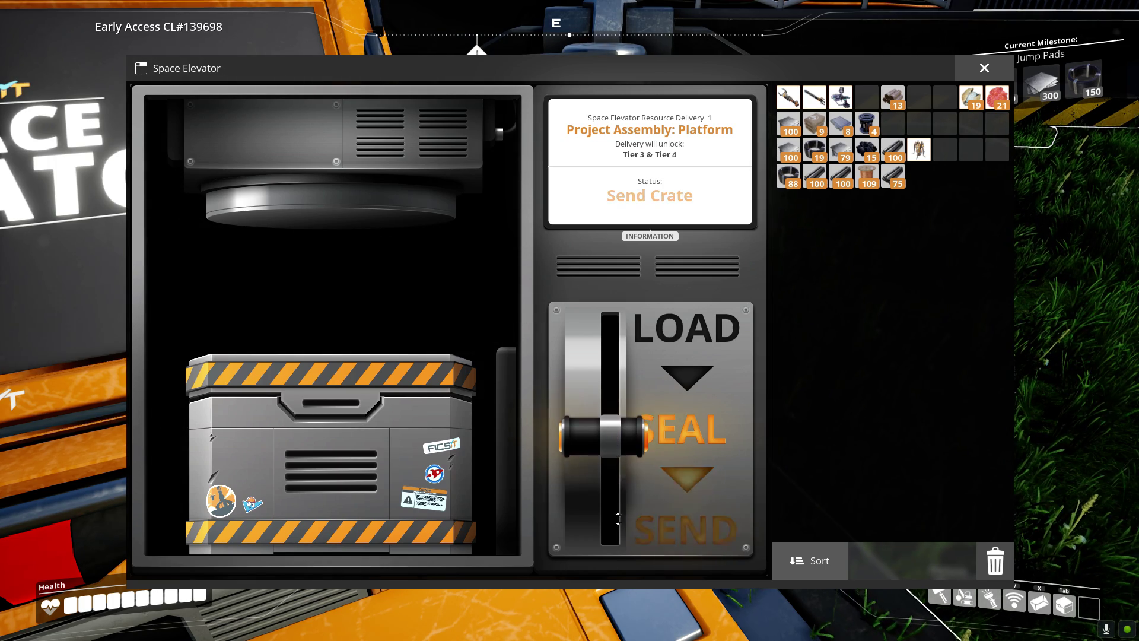
drag(618, 519, 618, 534)
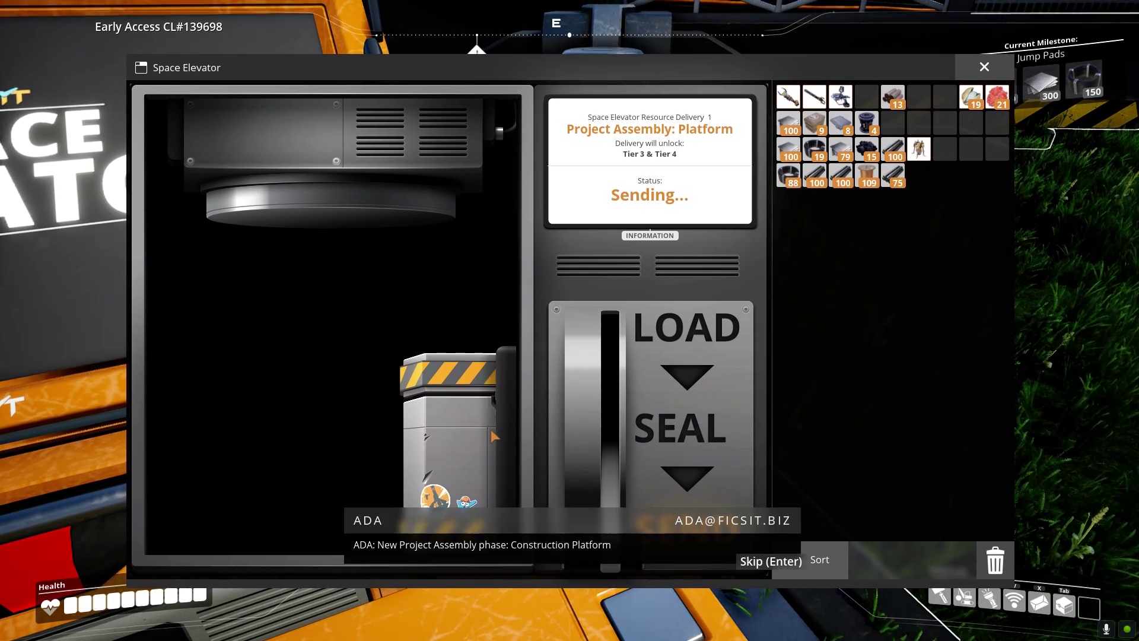
key(Escape)
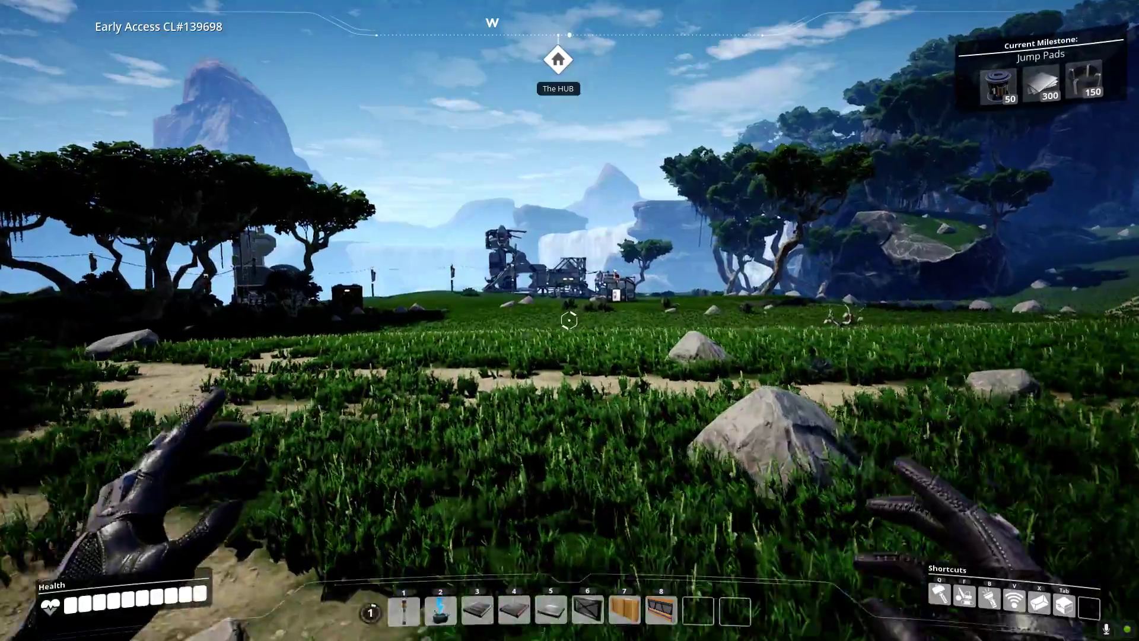
Check the inventory, then walk over to the HUB and face its terminal
key(Tab)
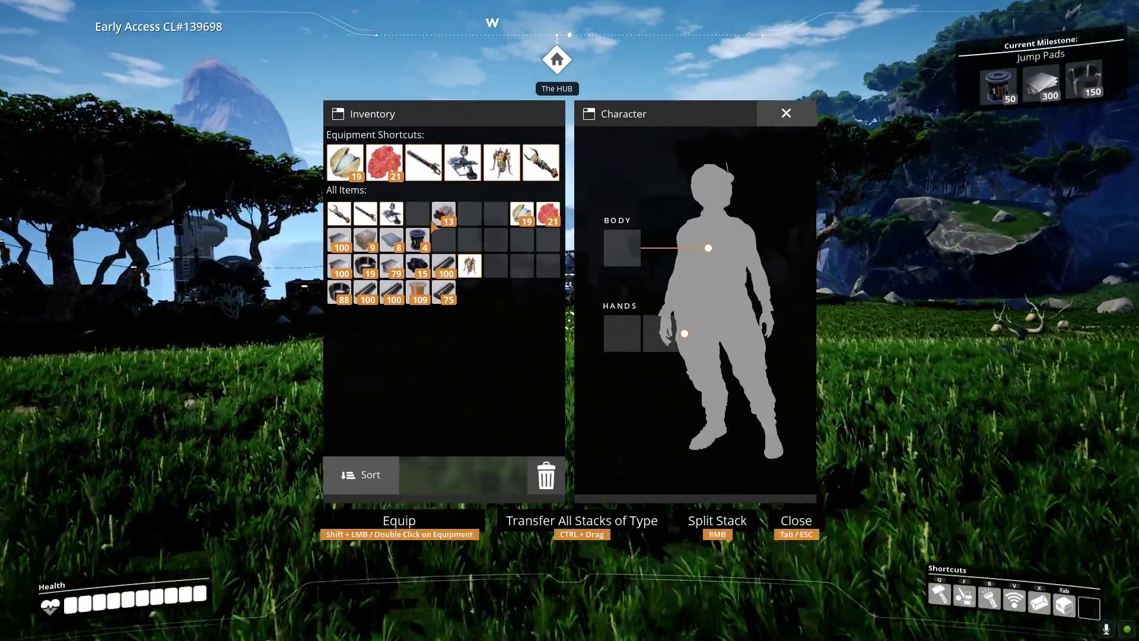
key(Tab)
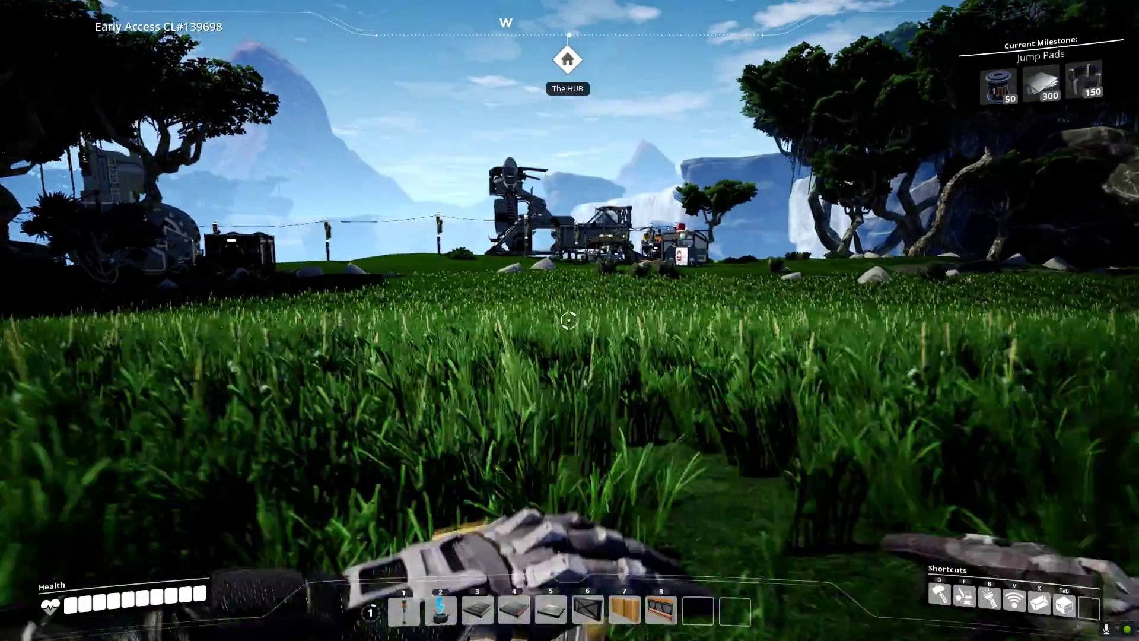
key(w)
key(w)
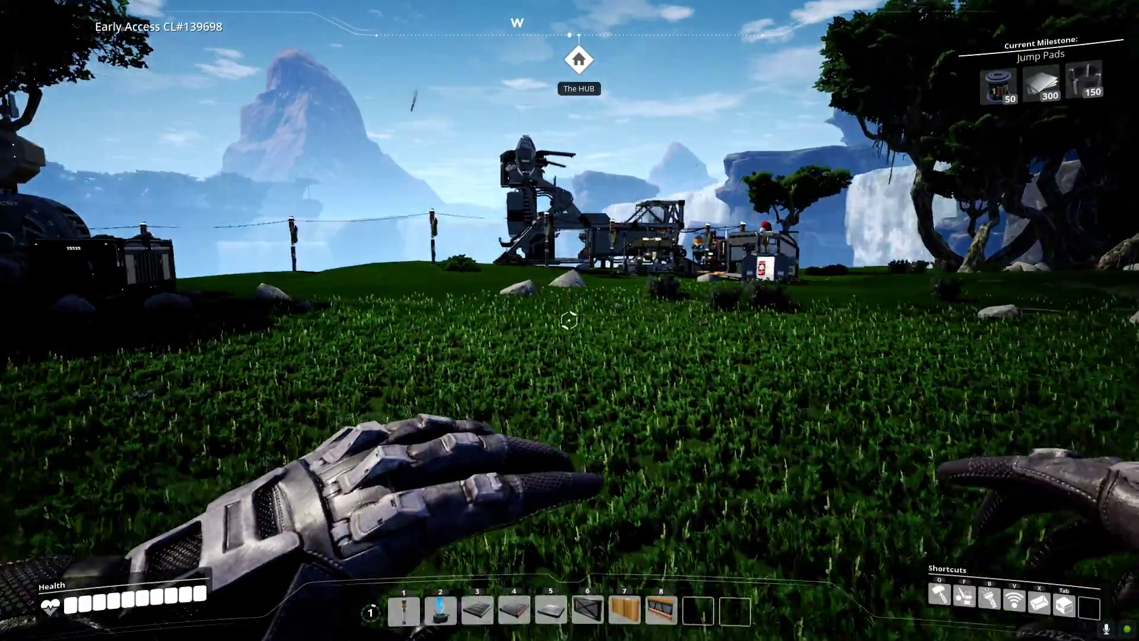
key(w)
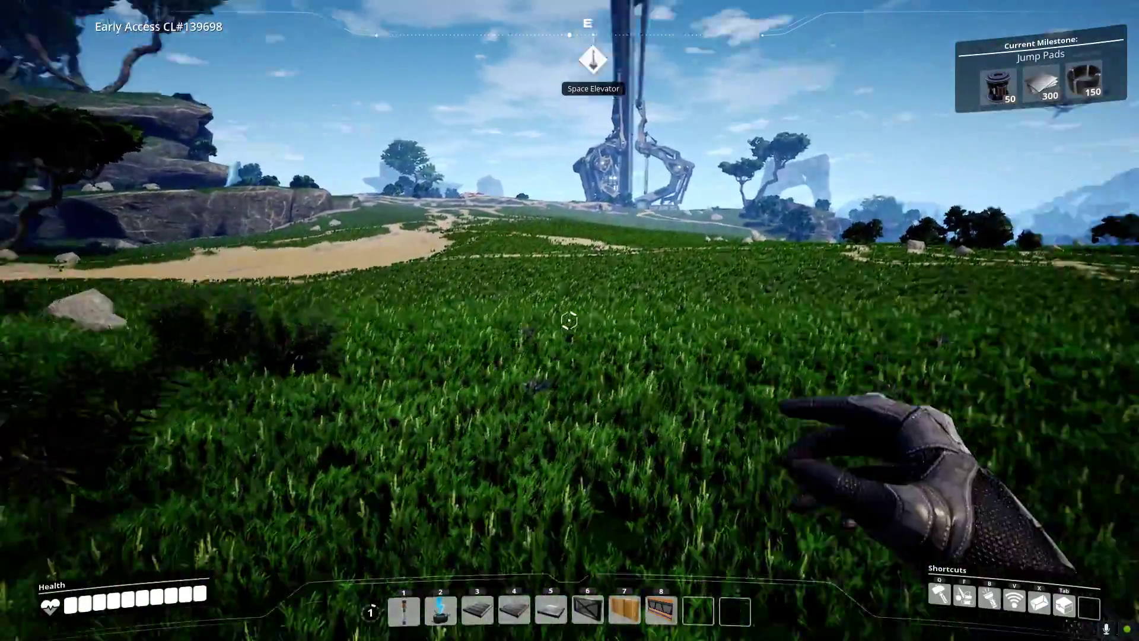
key(w)
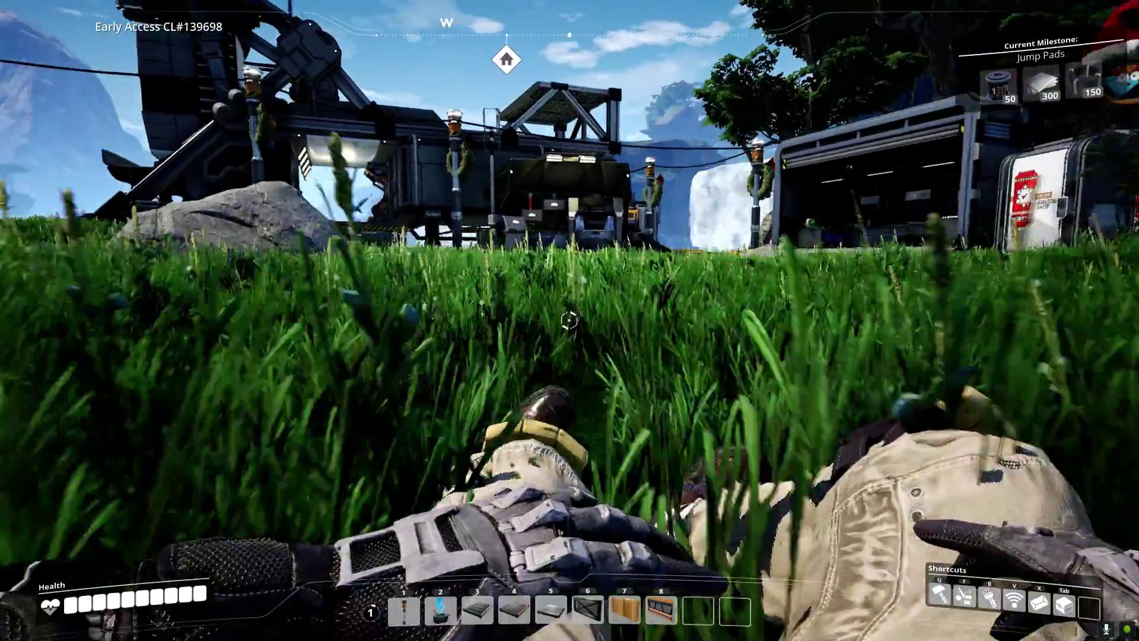
key(w)
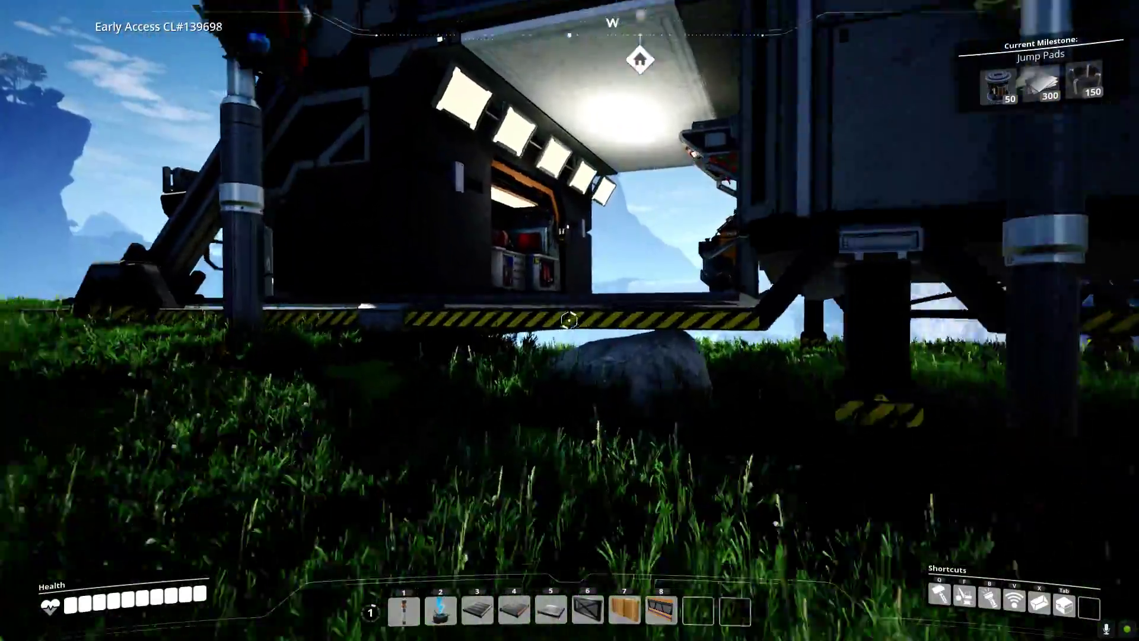
Select the Tier 3 Coal Power milestone as active, review the tiers, and leave the terminal
key(e)
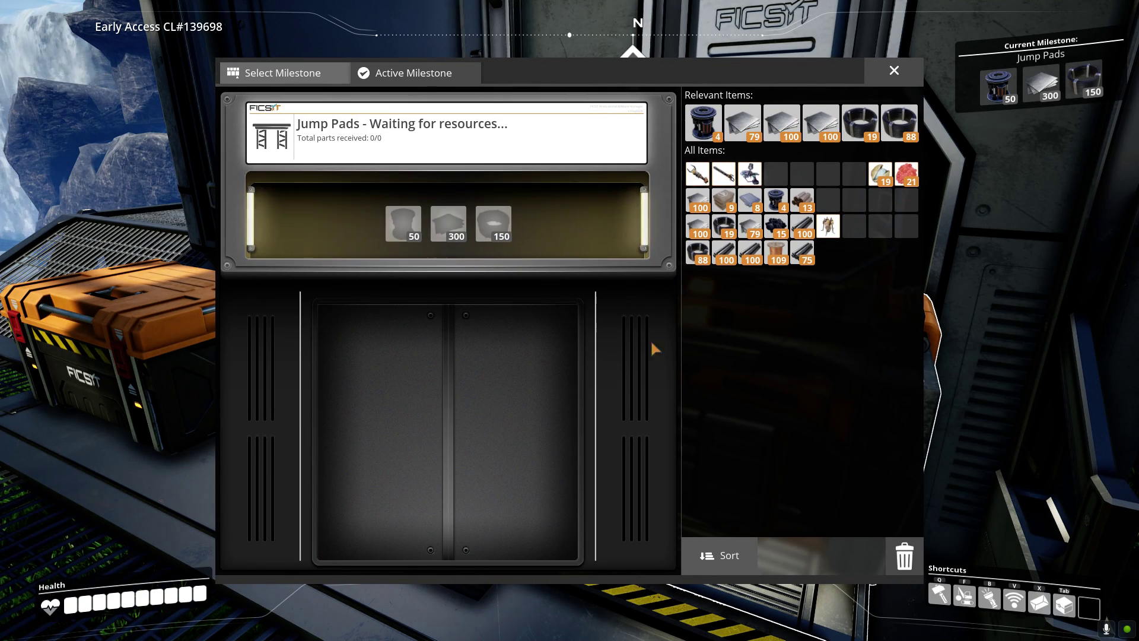
click(282, 72)
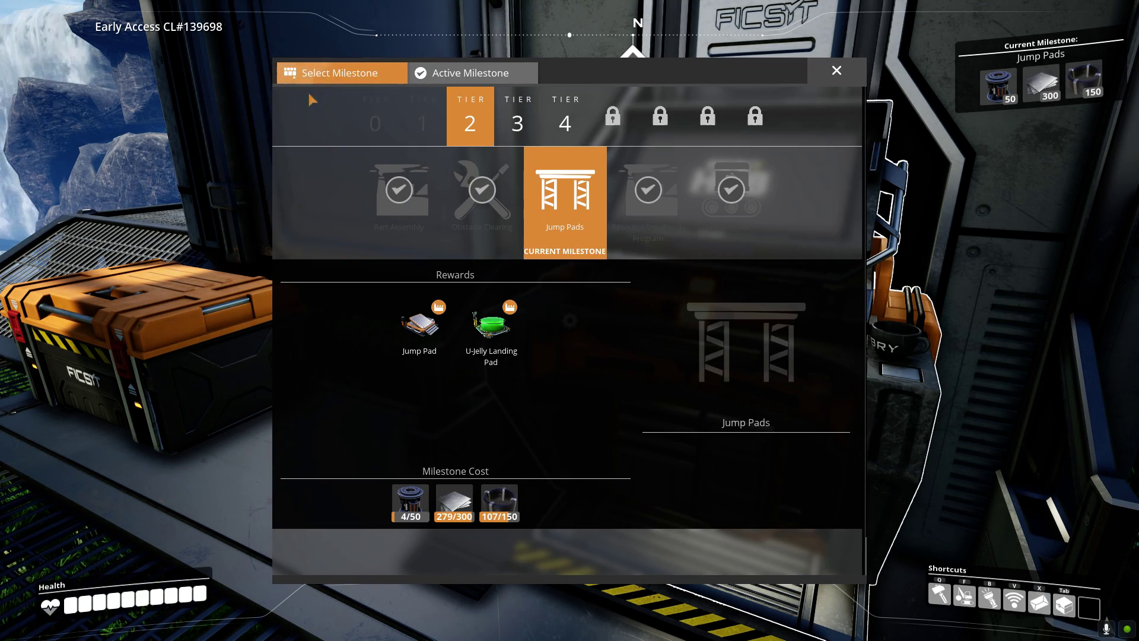
click(522, 117)
click(485, 211)
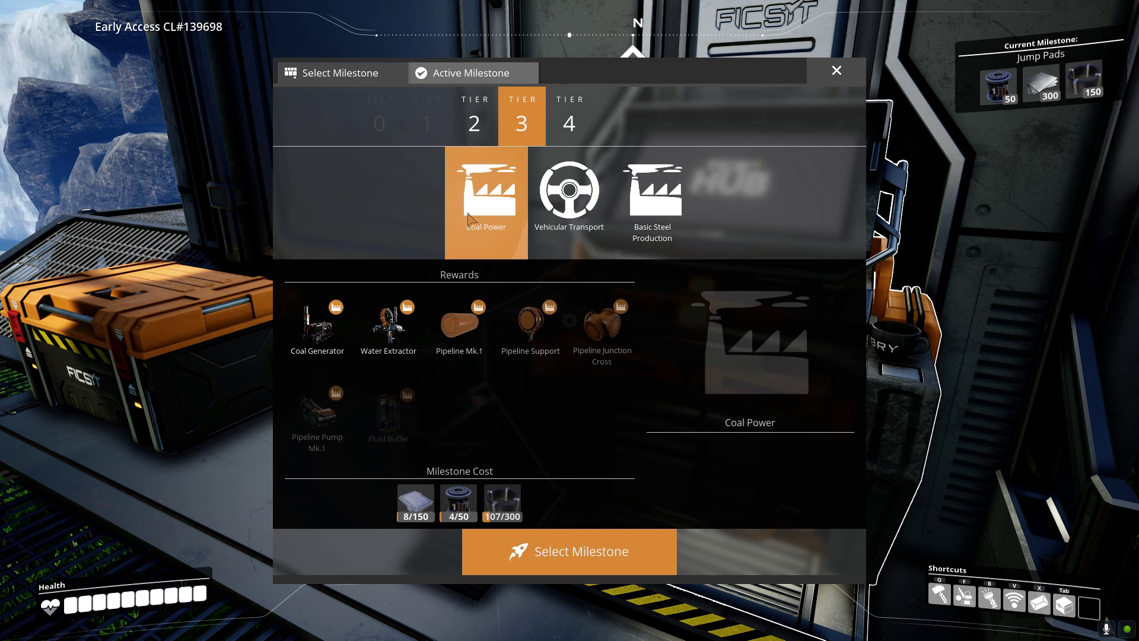
click(587, 553)
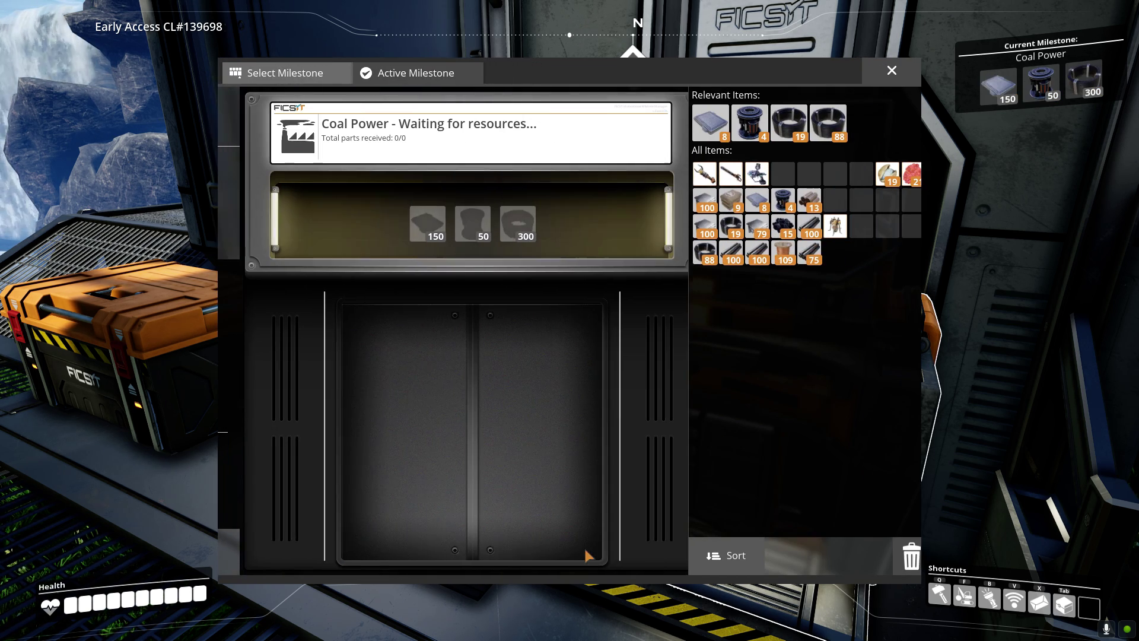
click(283, 82)
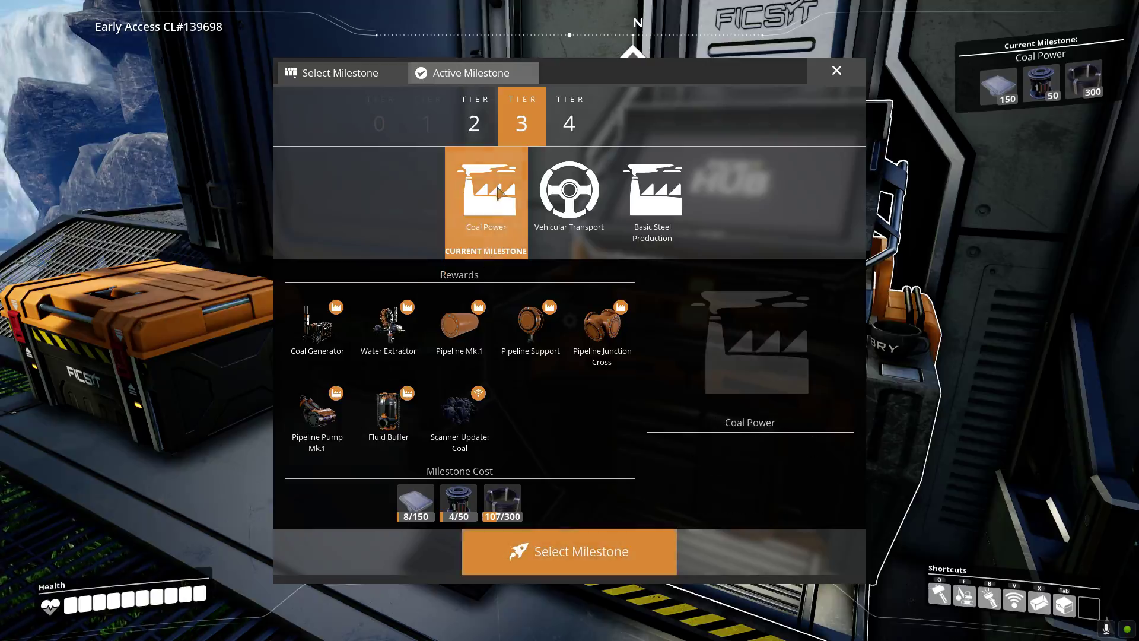
key(Escape)
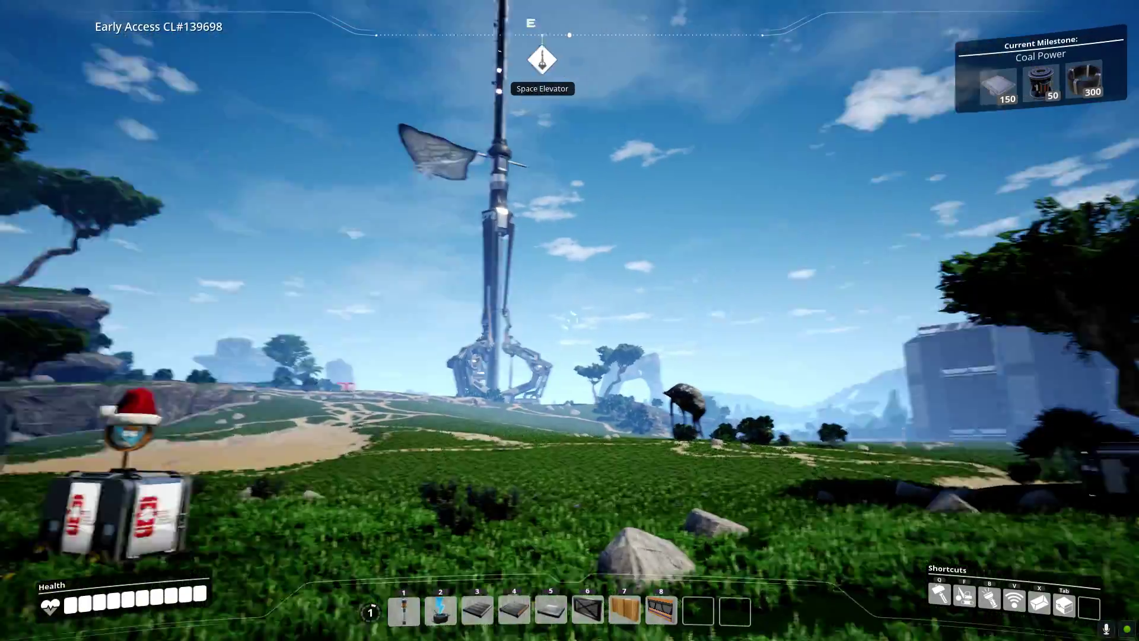
Walk from the HUB past the rock up to the factory building's front face
key(w)
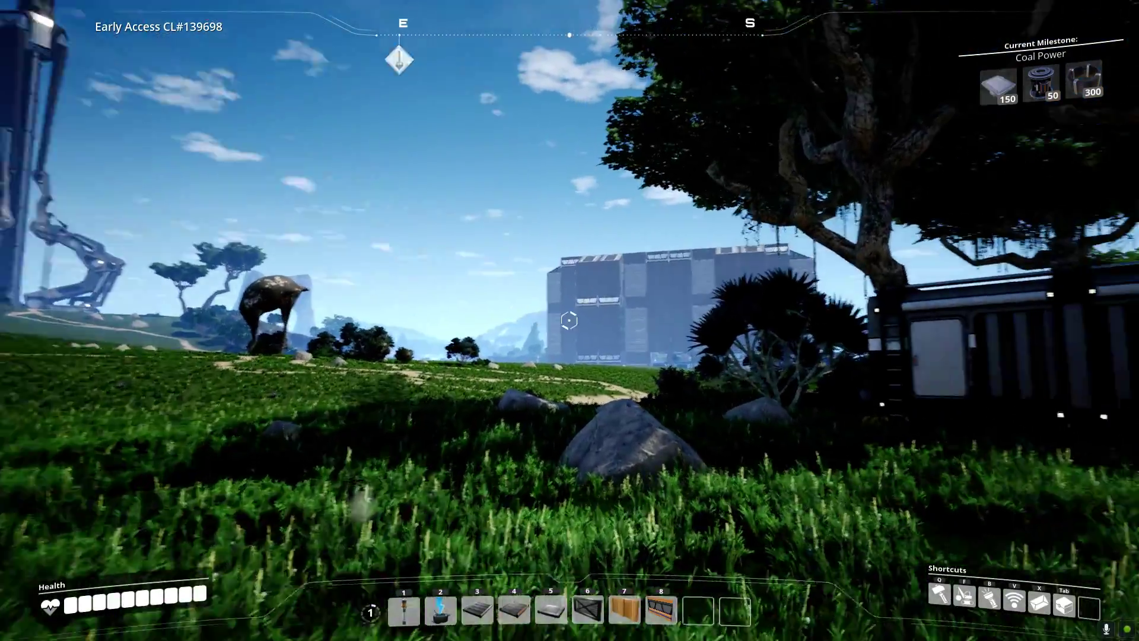
key(w)
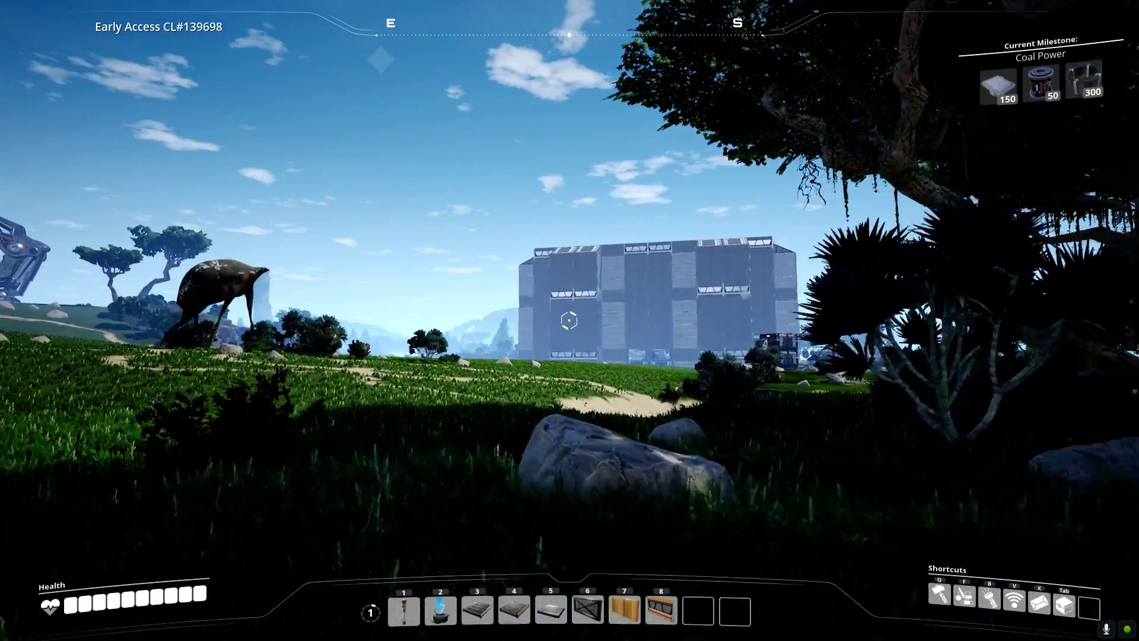
key(w)
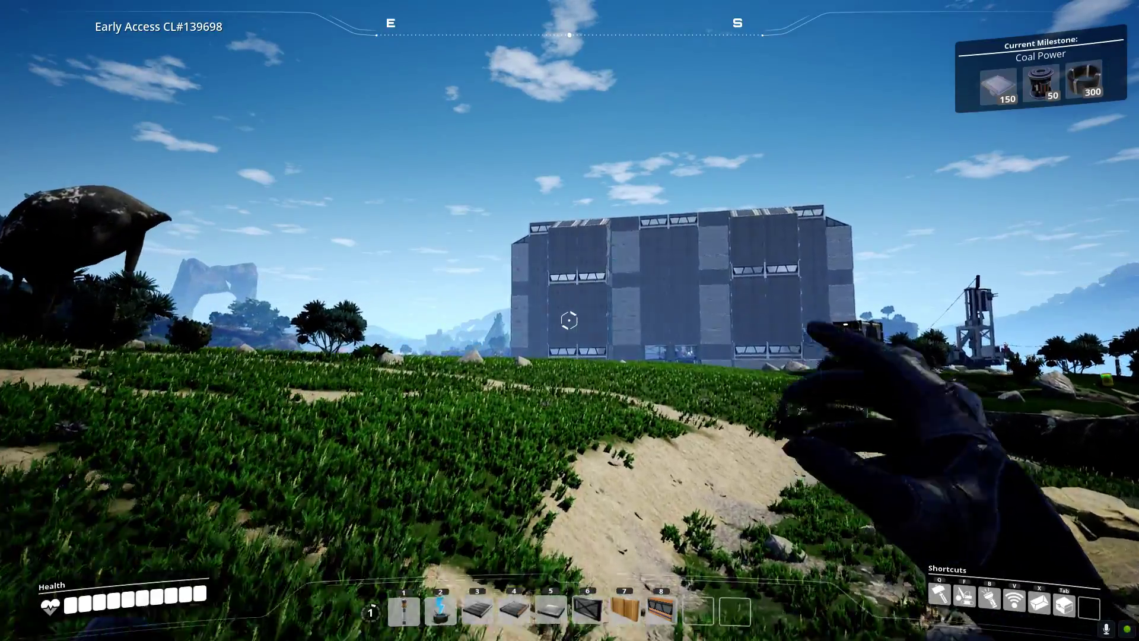
key(w)
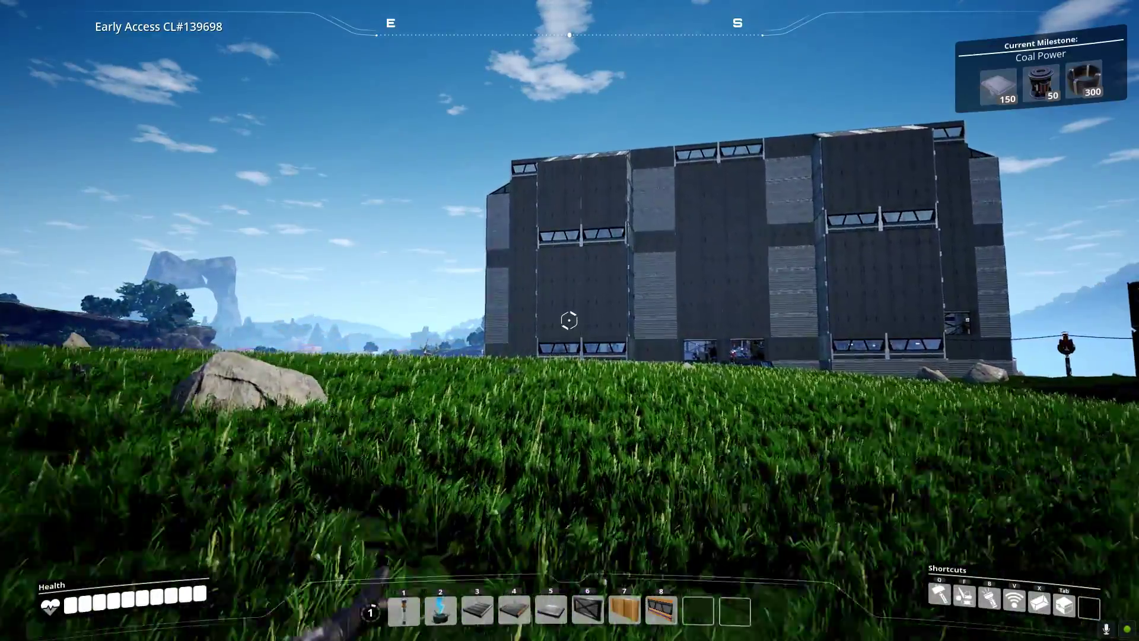
key(w)
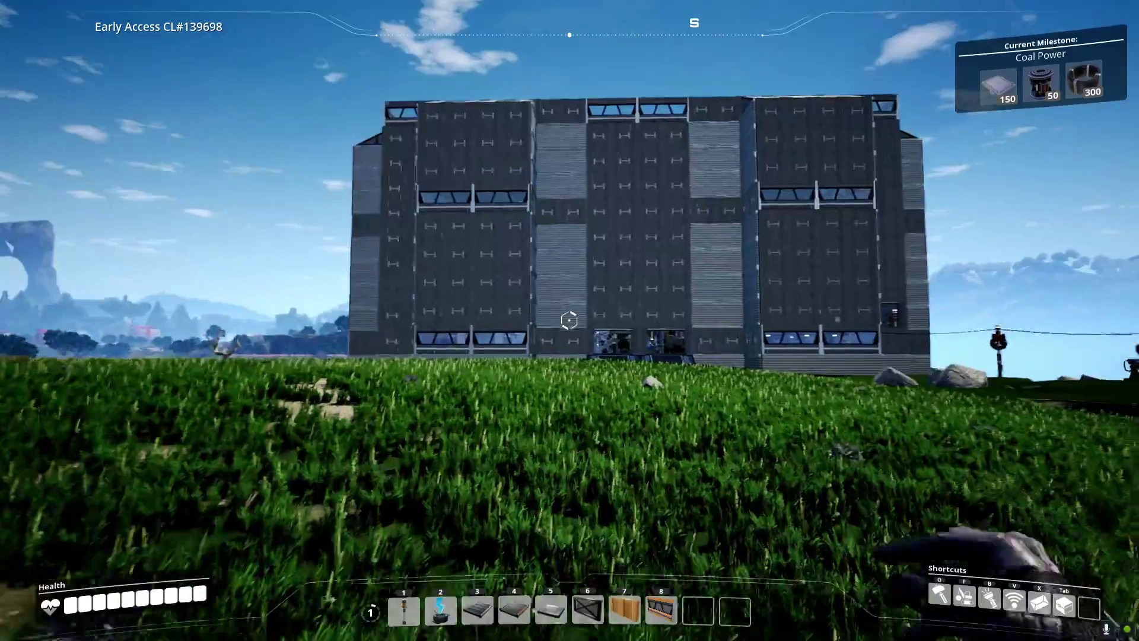
key(w)
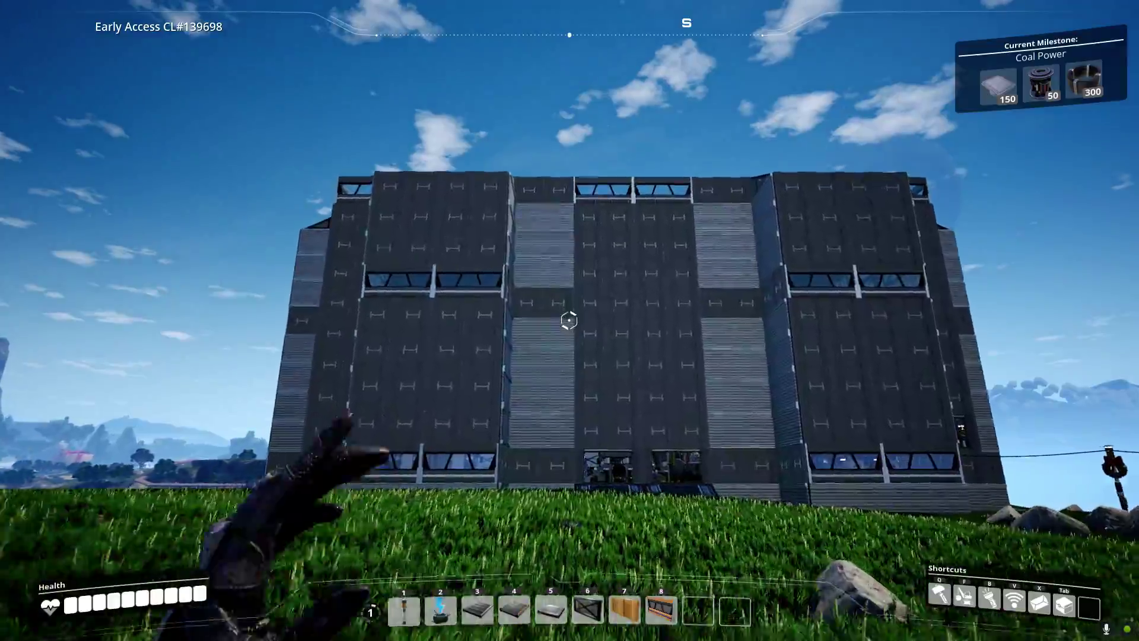
key(w)
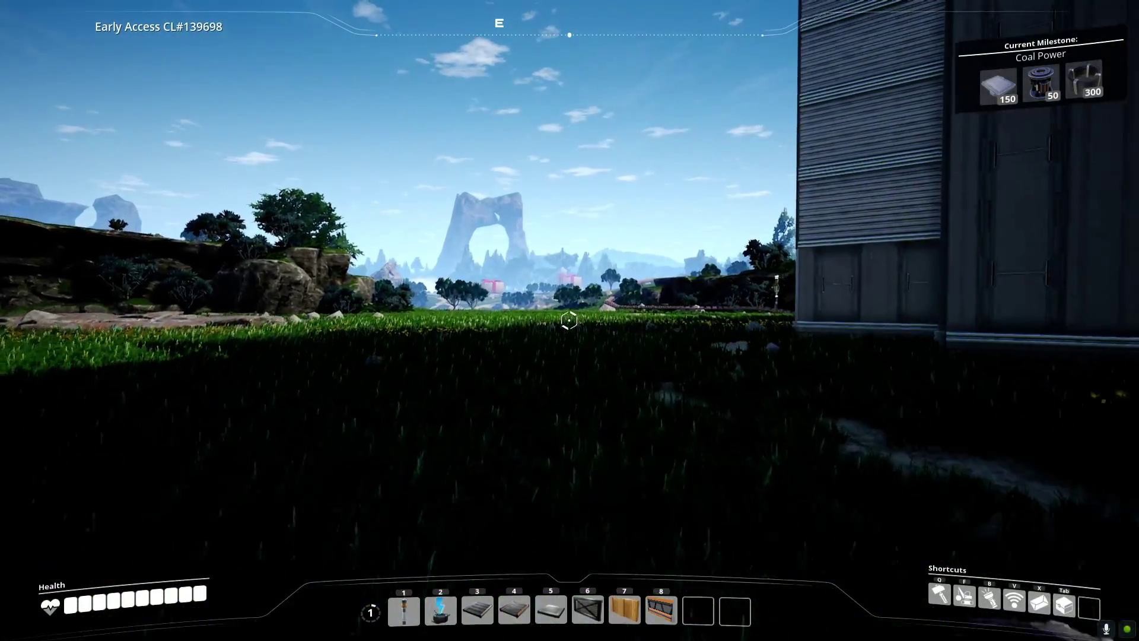
Circle along the building's side over the grassy crest toward its corner
key(a)
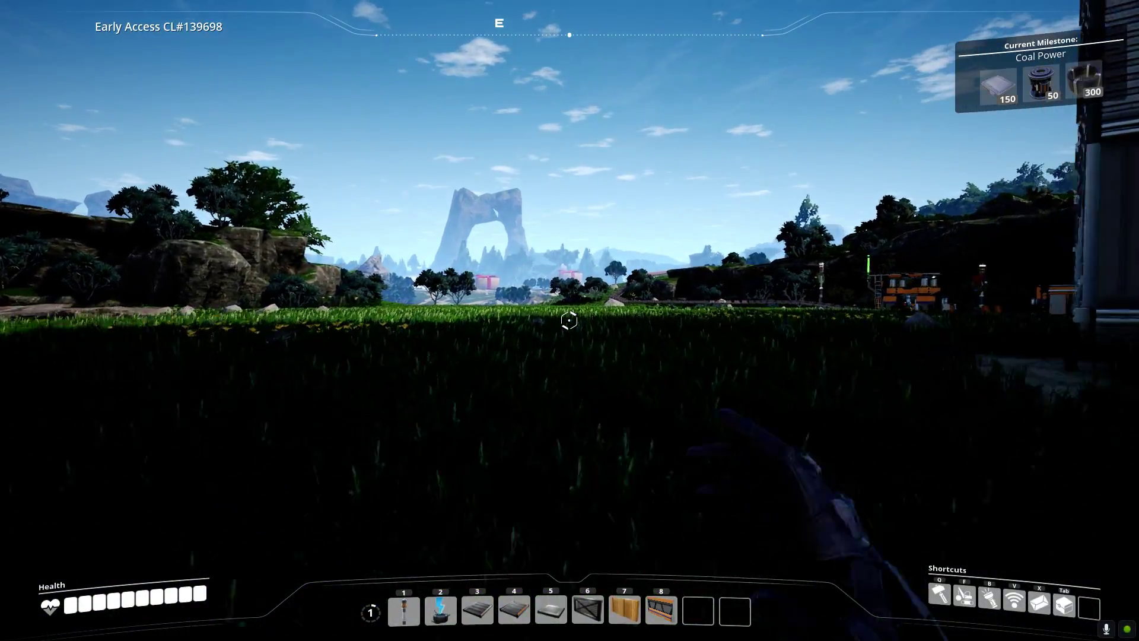
key(w)
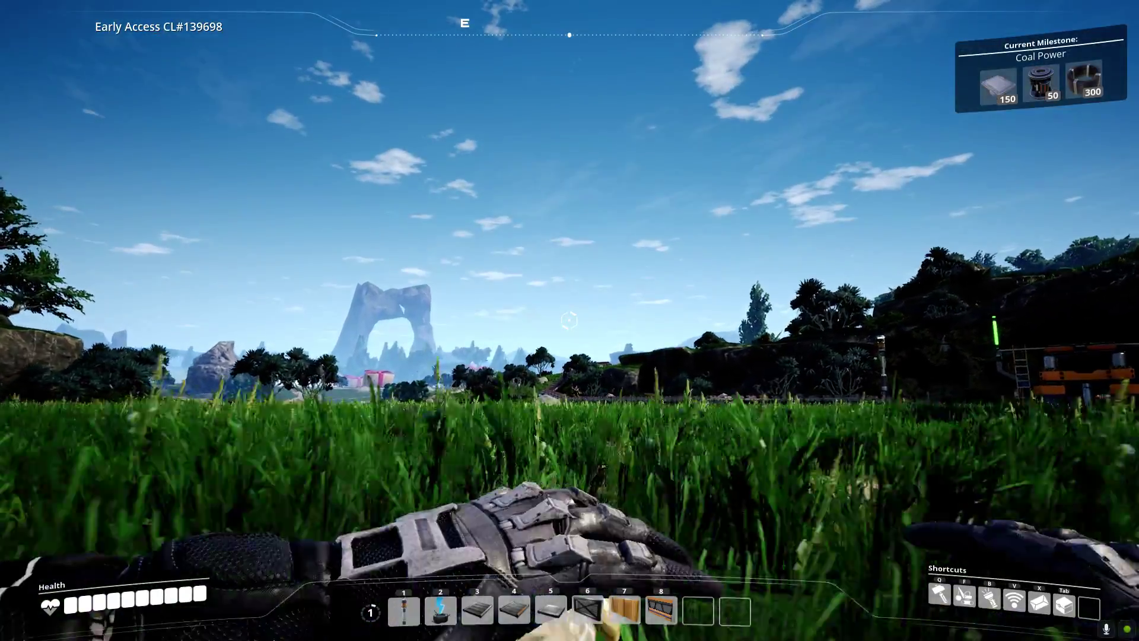
key(w)
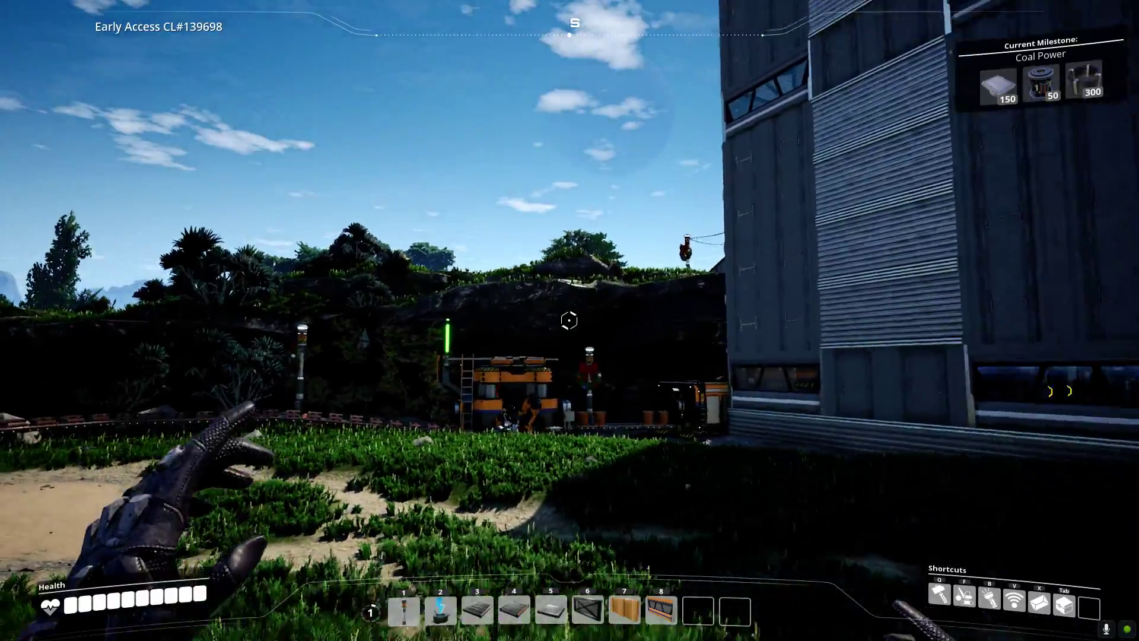
key(w)
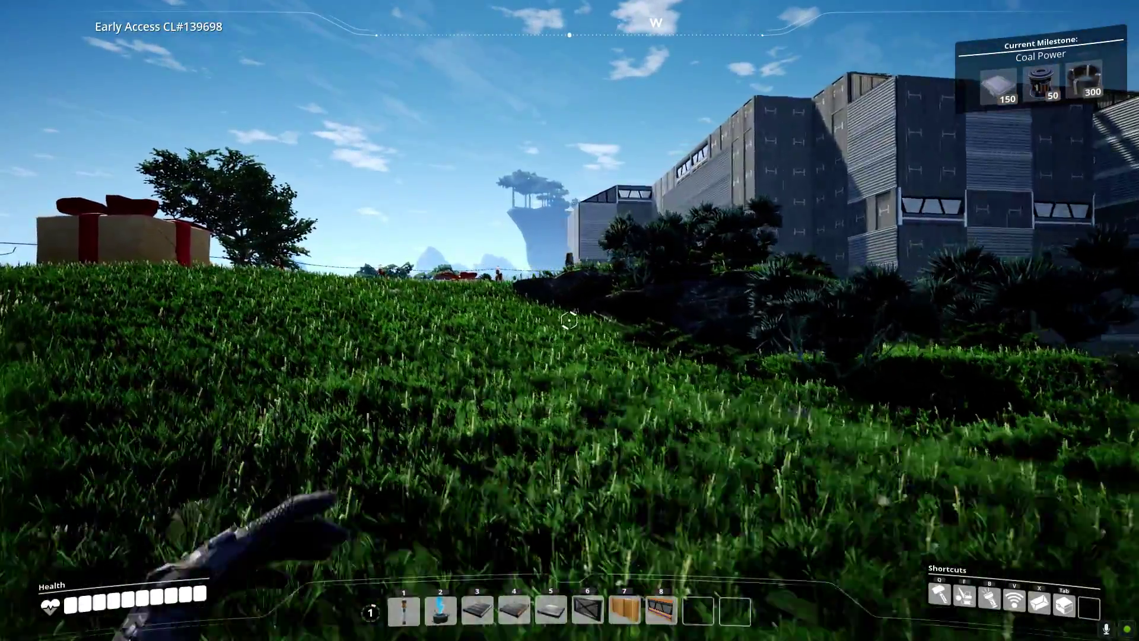
key(w)
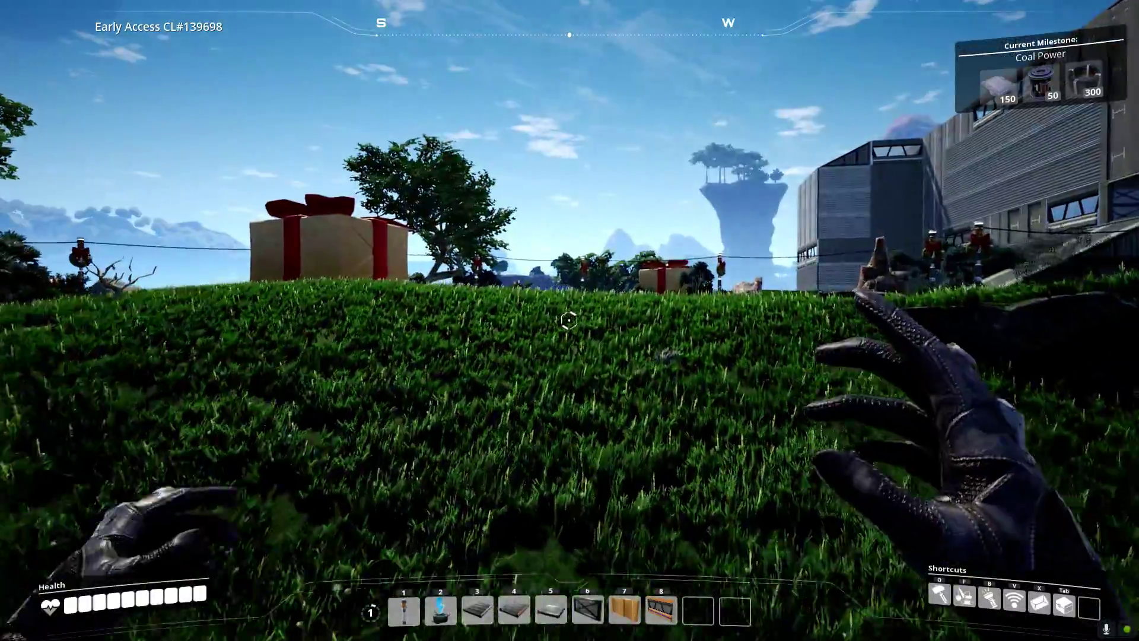
key(w)
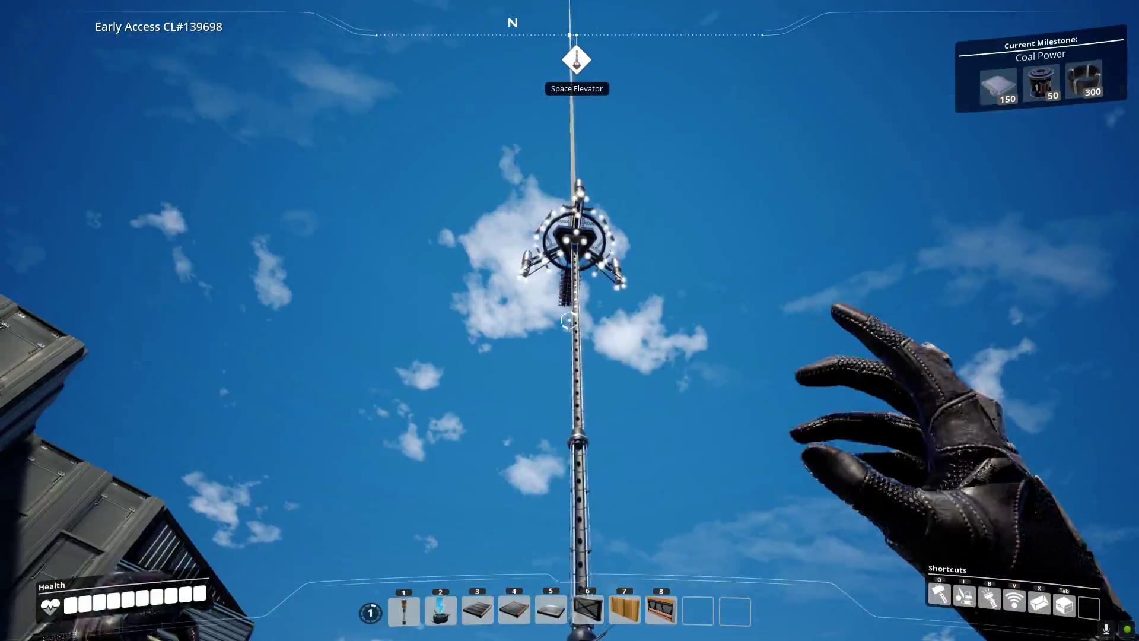
Enter the building up the ramp, briefly pick a foundation from the Build menu and cancel it
key(w)
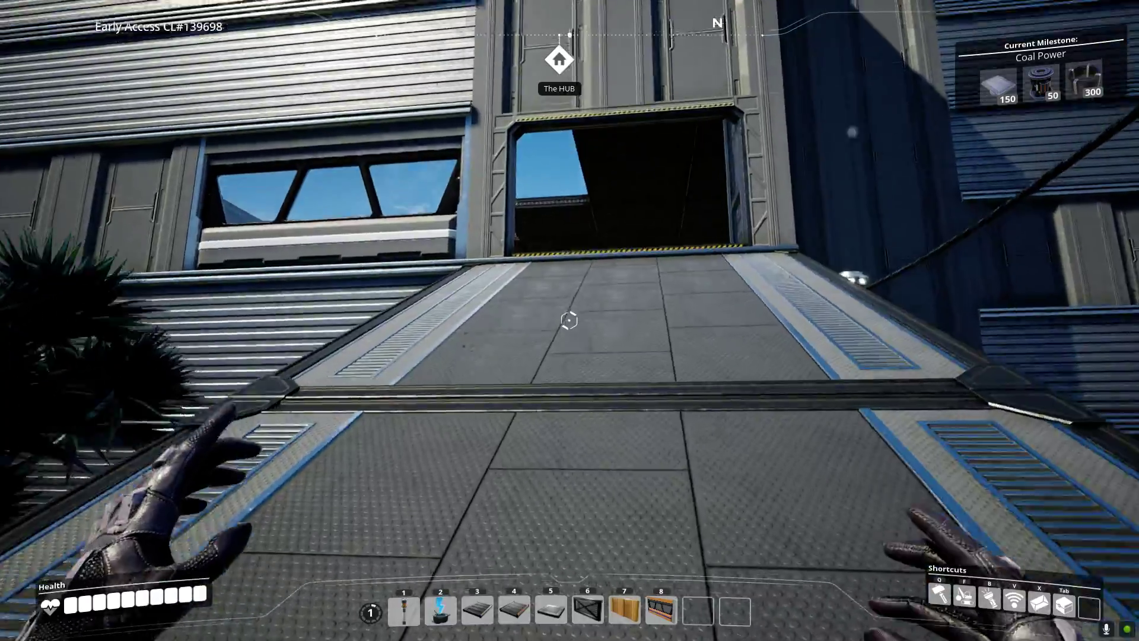
key(w)
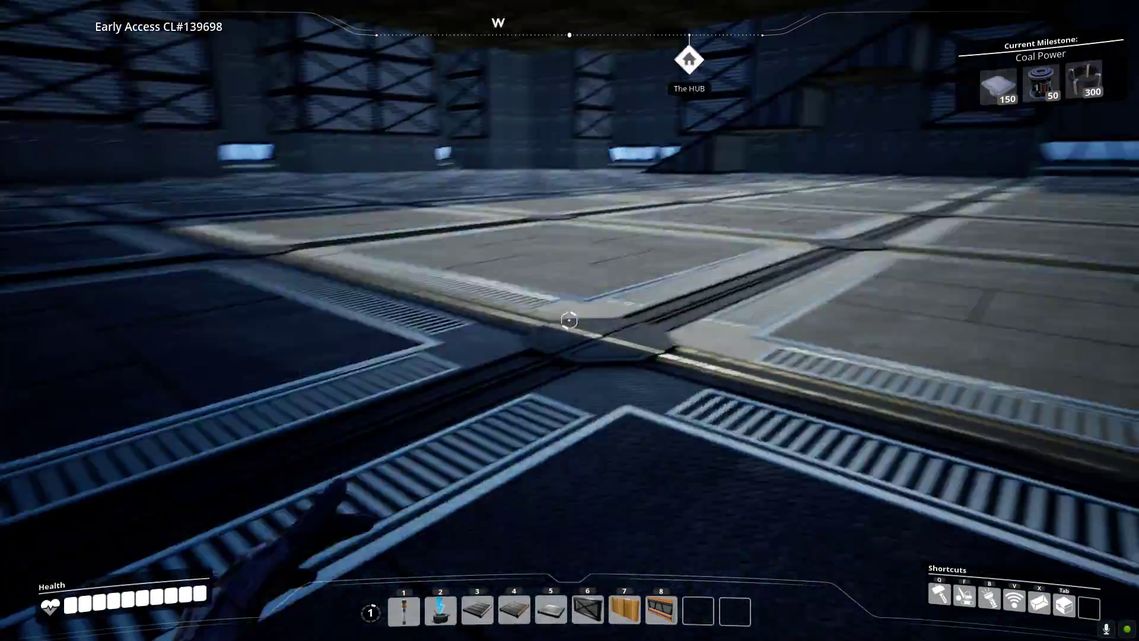
key(w)
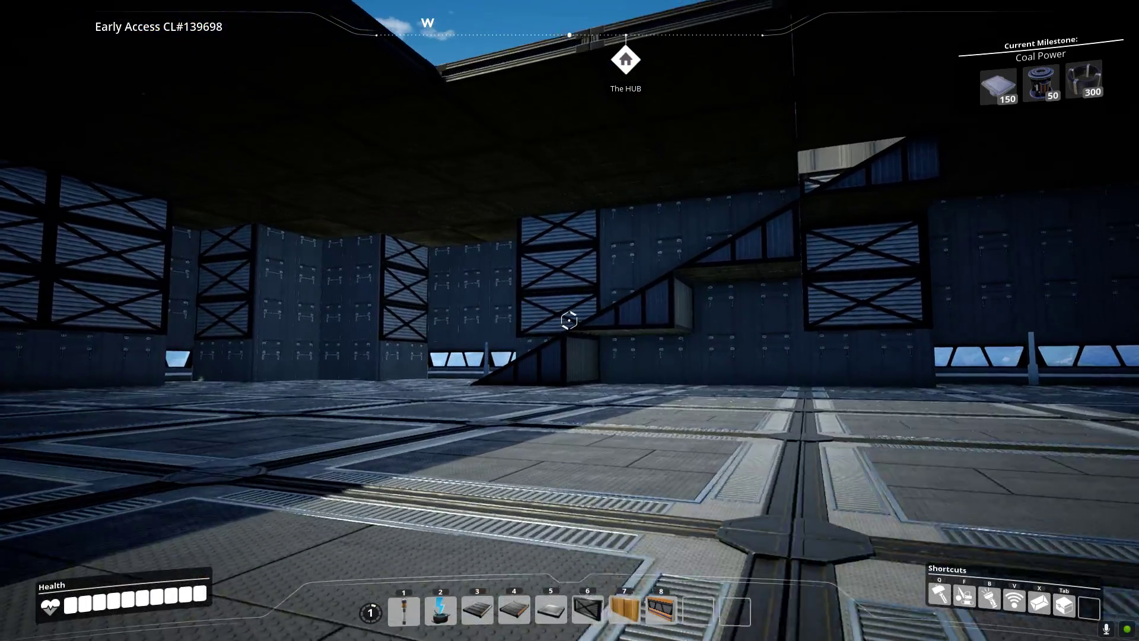
key(w)
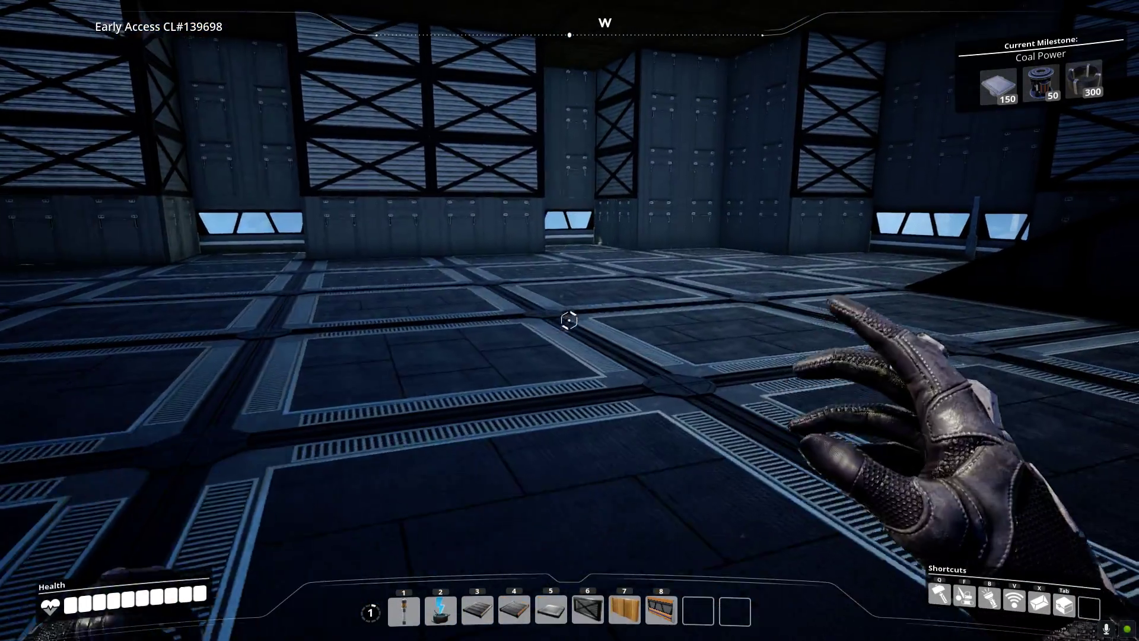
key(q)
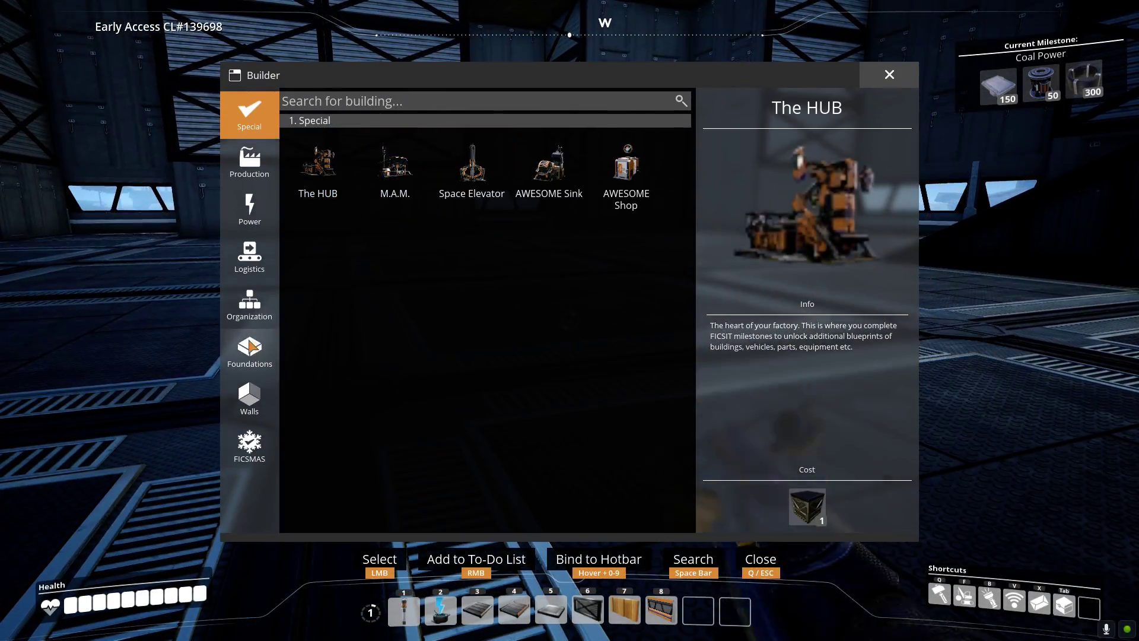
click(416, 188)
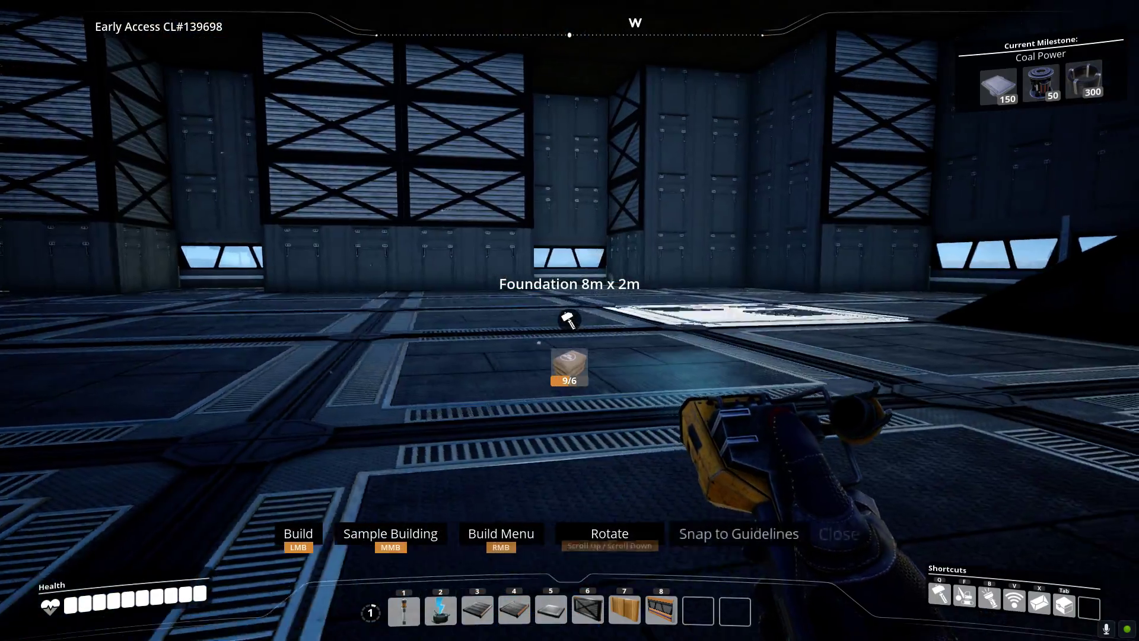
right_click(569, 320)
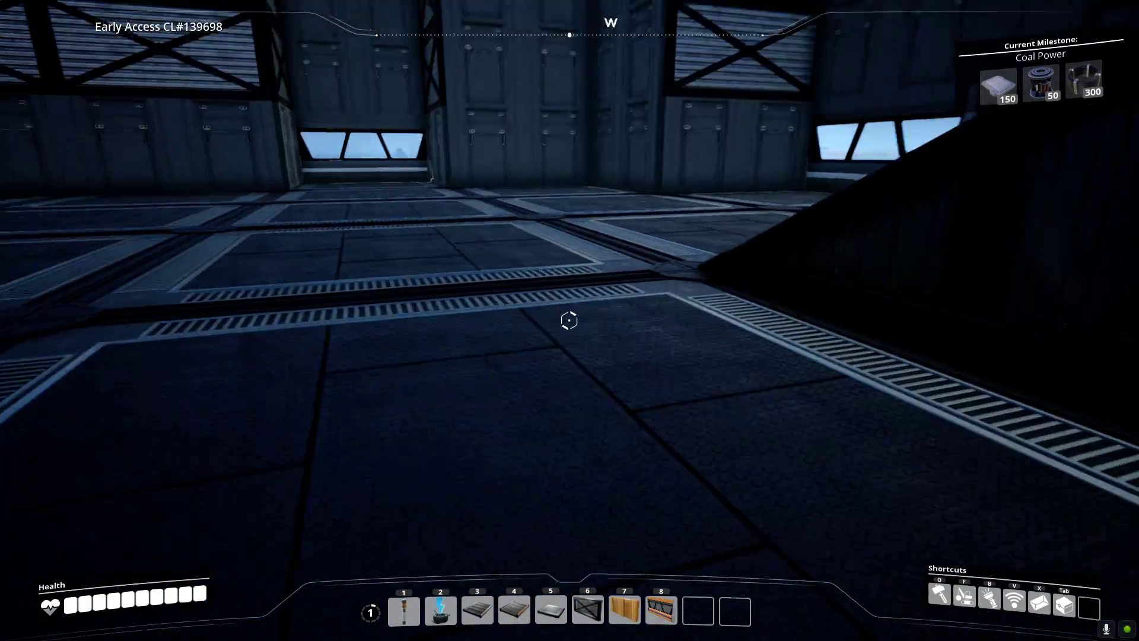
Climb the ramp over the wall onto the sunlit roof, cross it, and drop back inside
key(w)
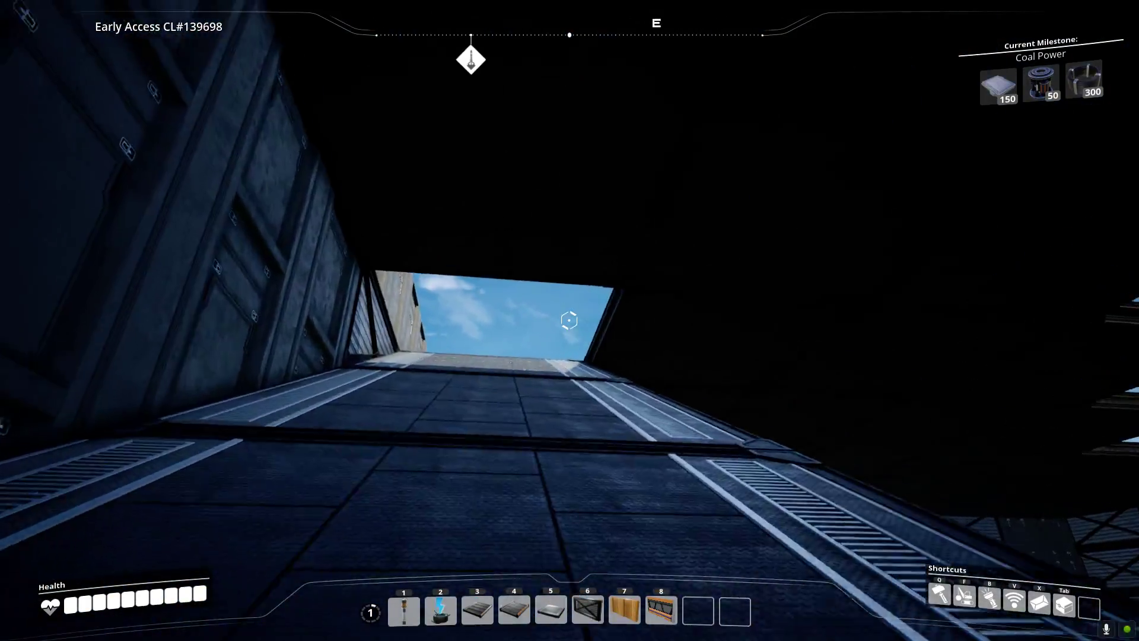
key(w)
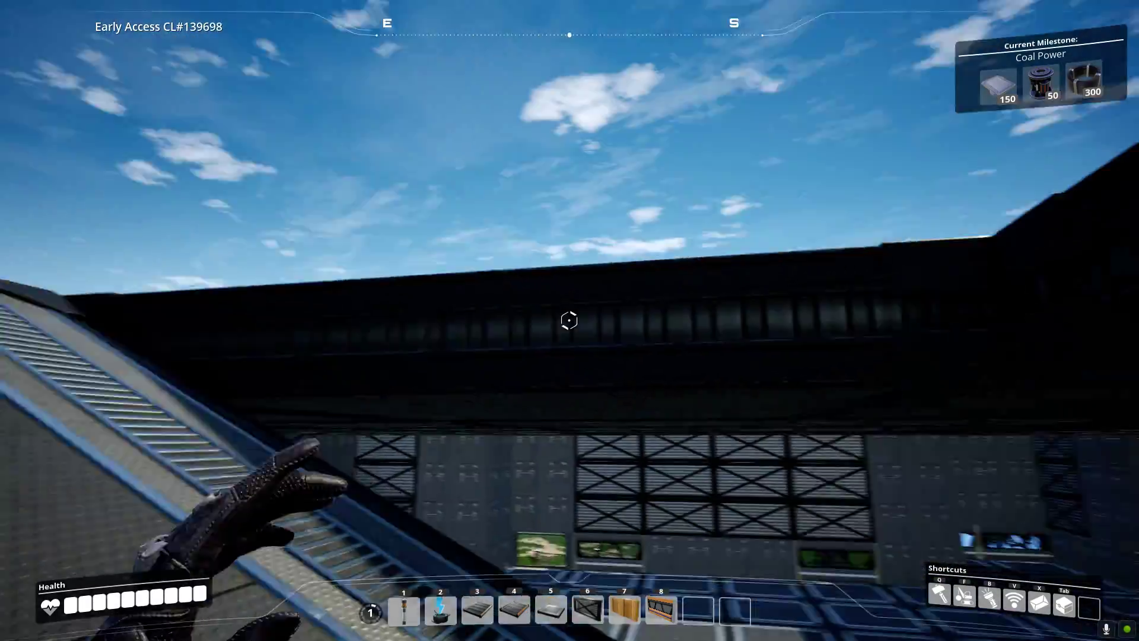
key(w)
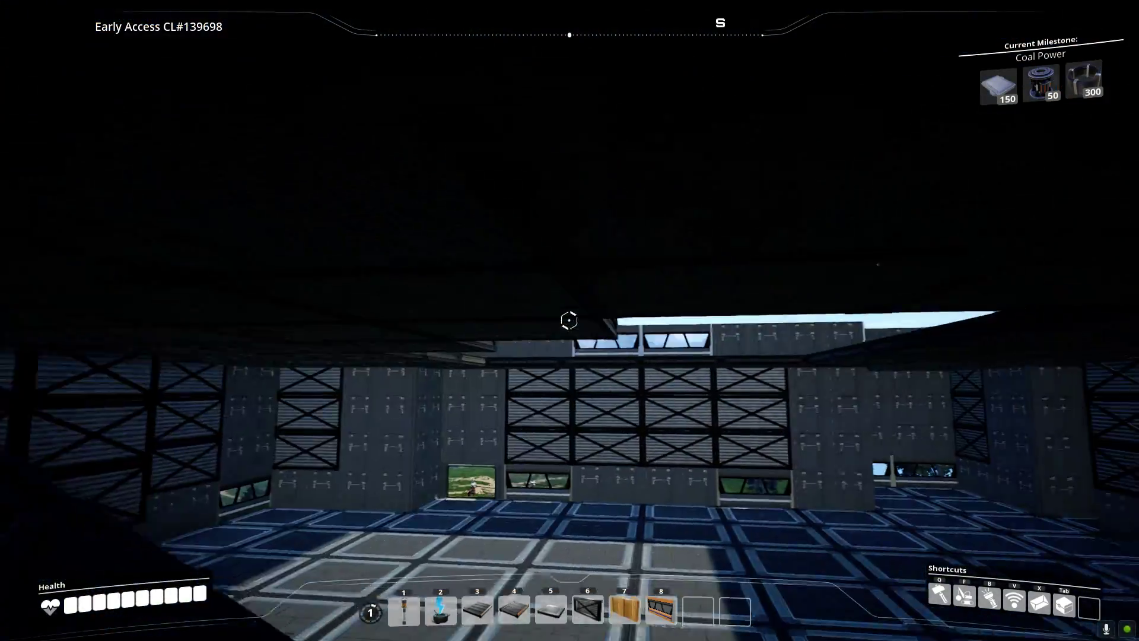
key(w)
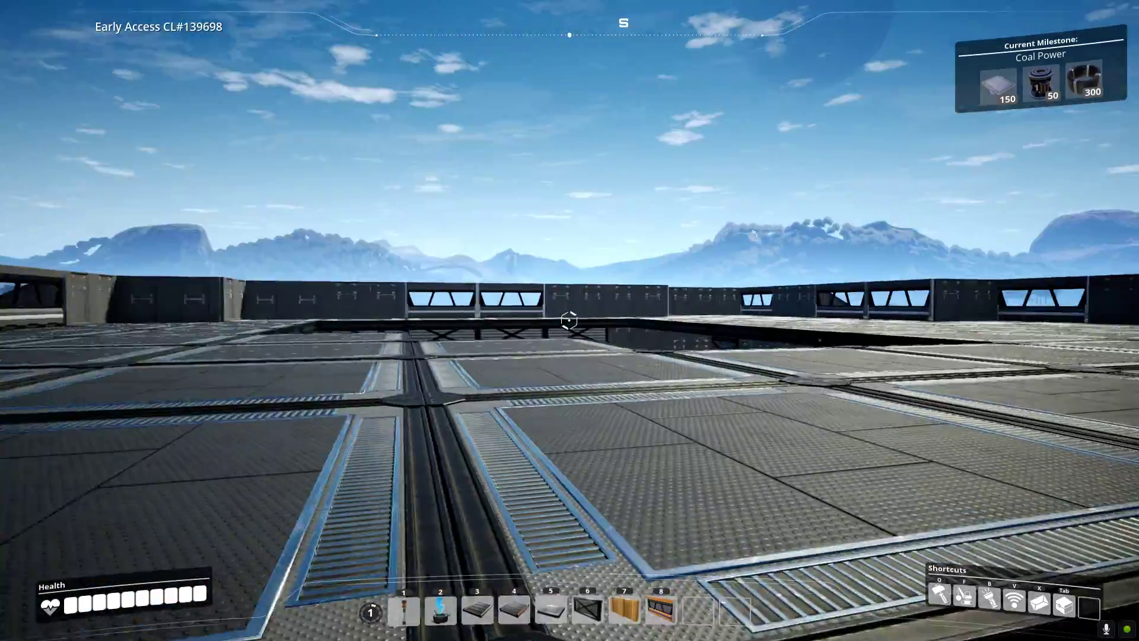
key(w)
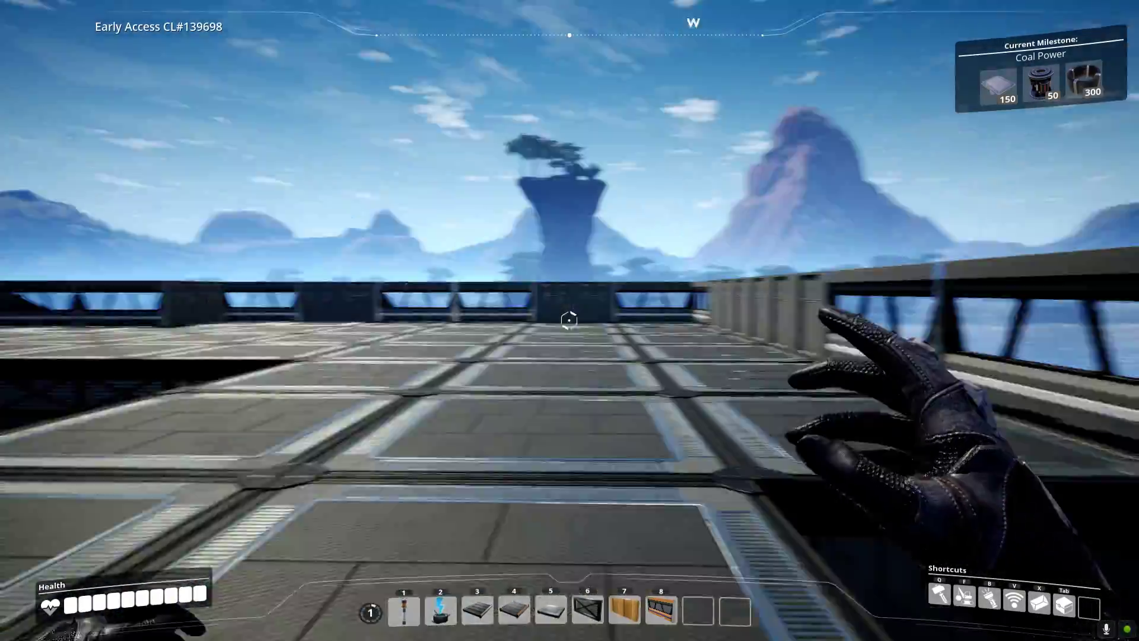
key(w)
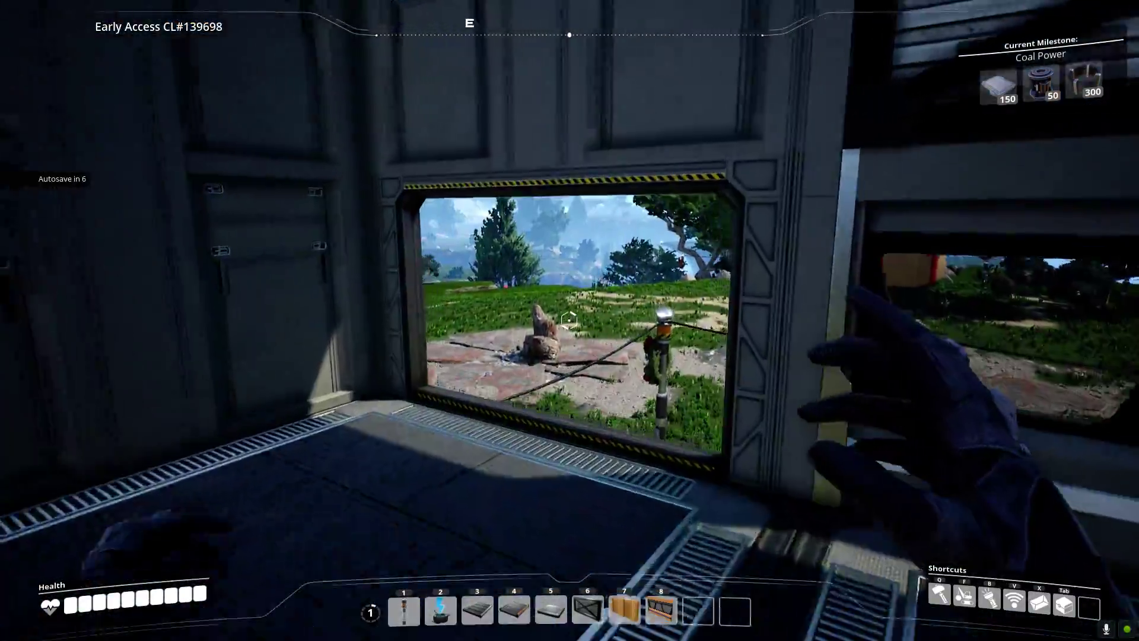
Step out through the doorway, loop across the grassland and sidestep to view the machine beside the factory
key(w)
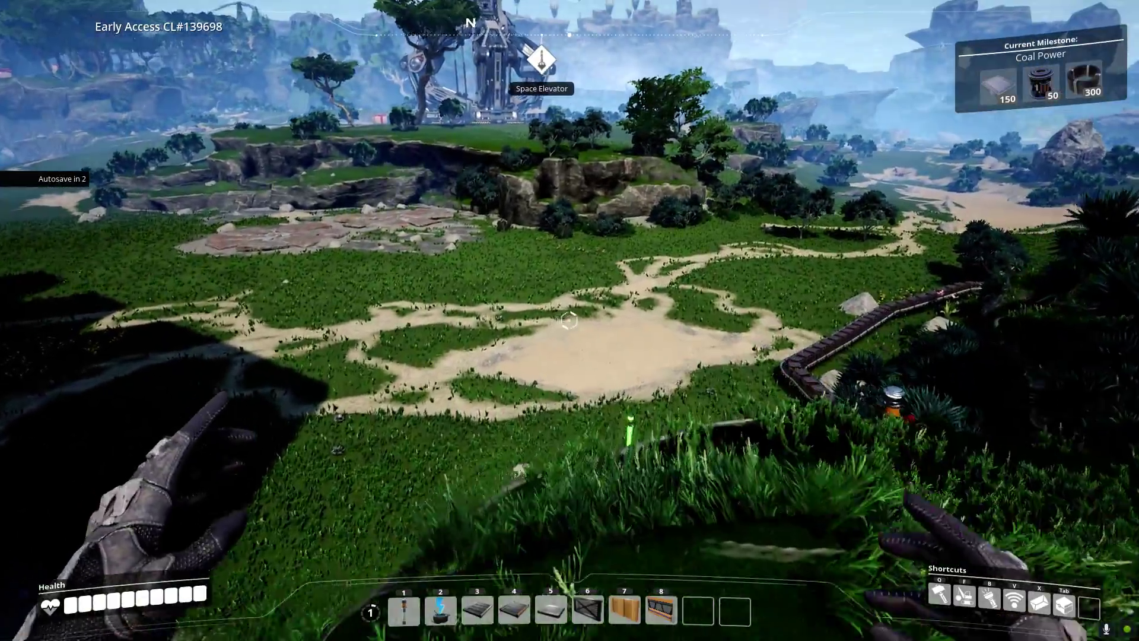
key(w)
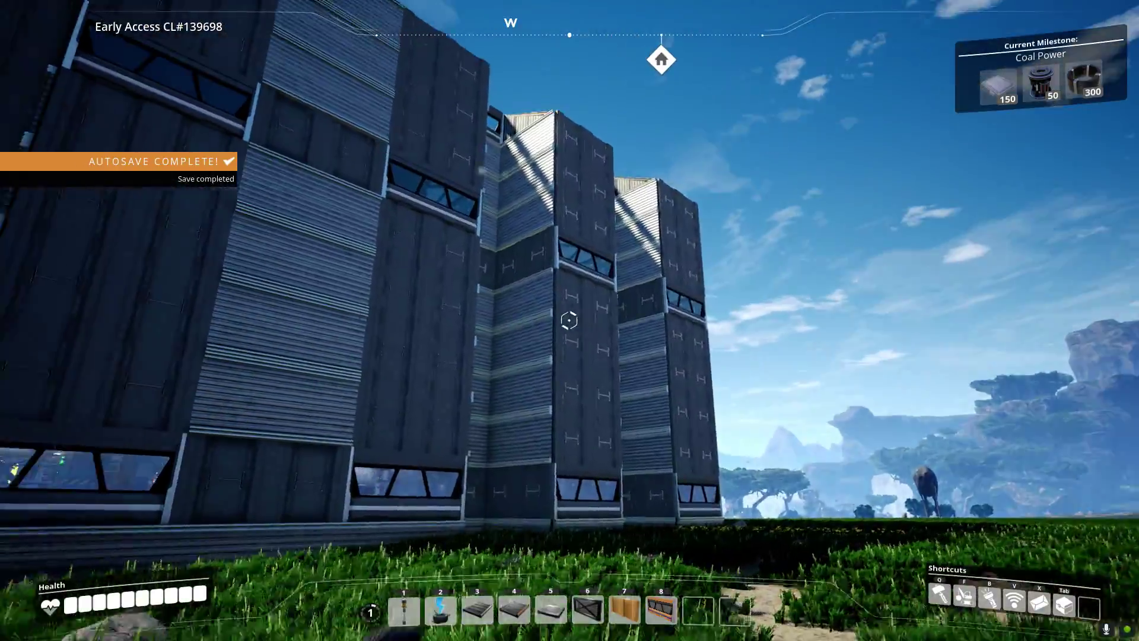
key(w)
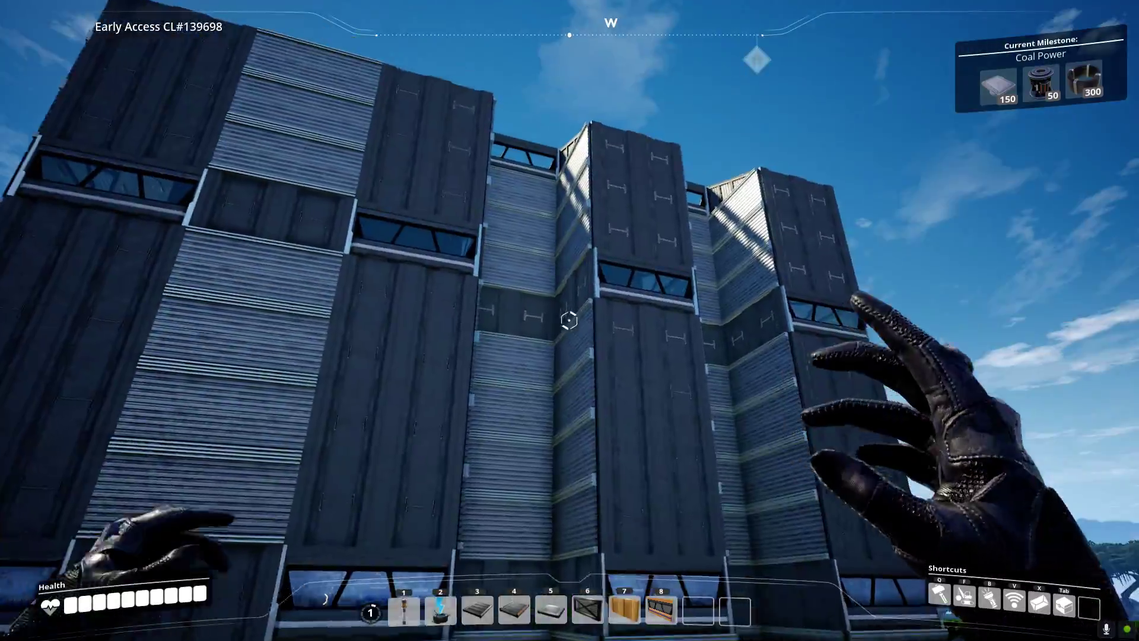
key(w)
key(w)
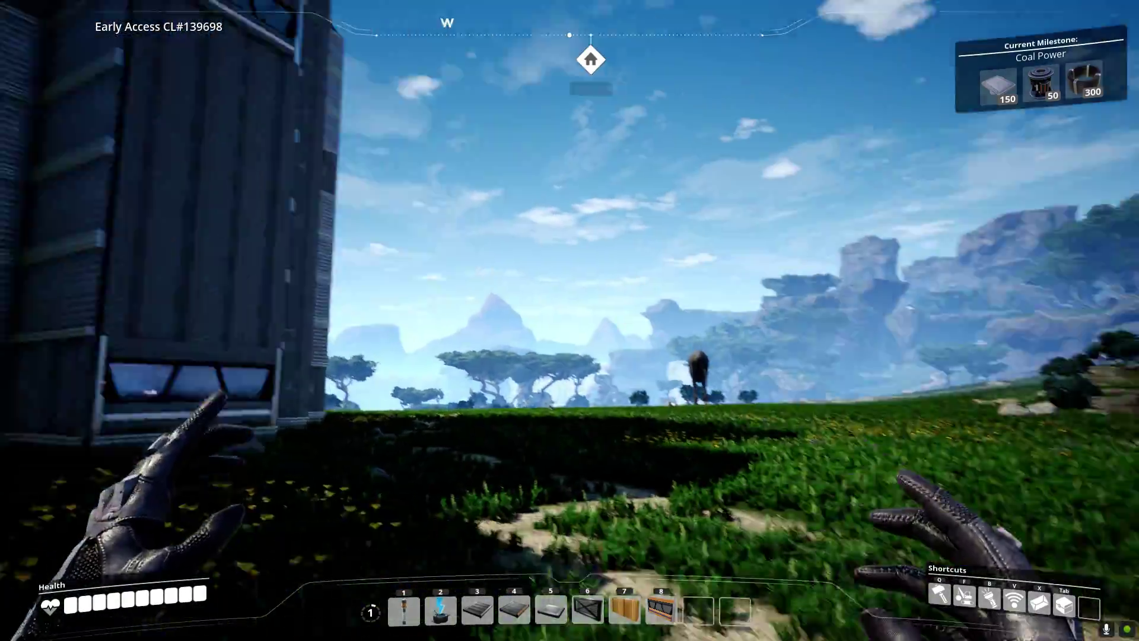
key(w)
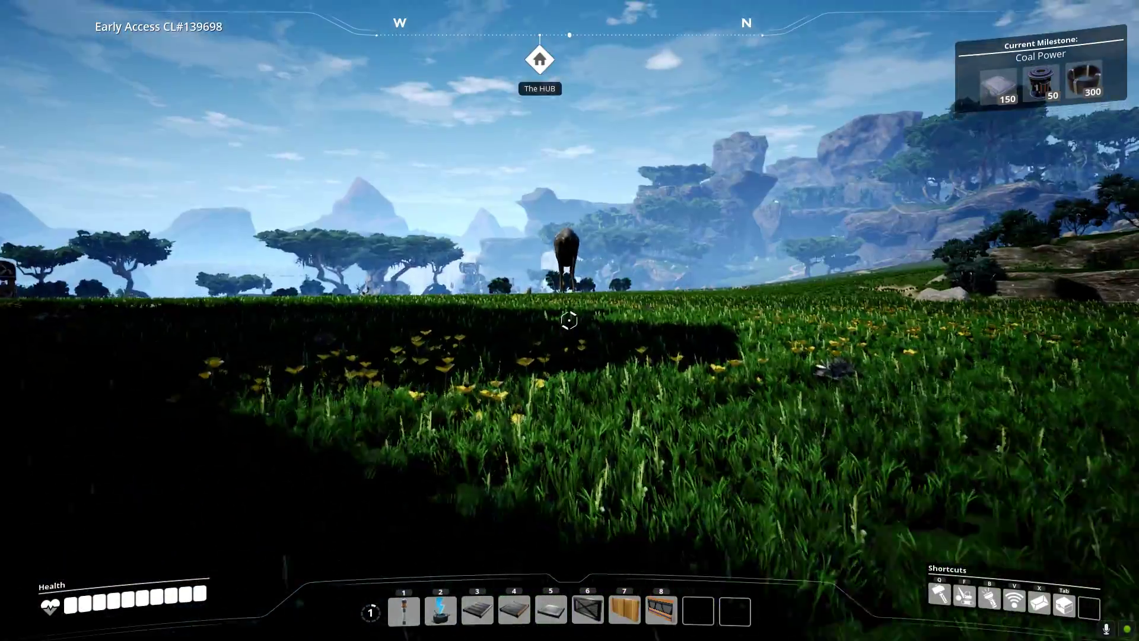
key(w)
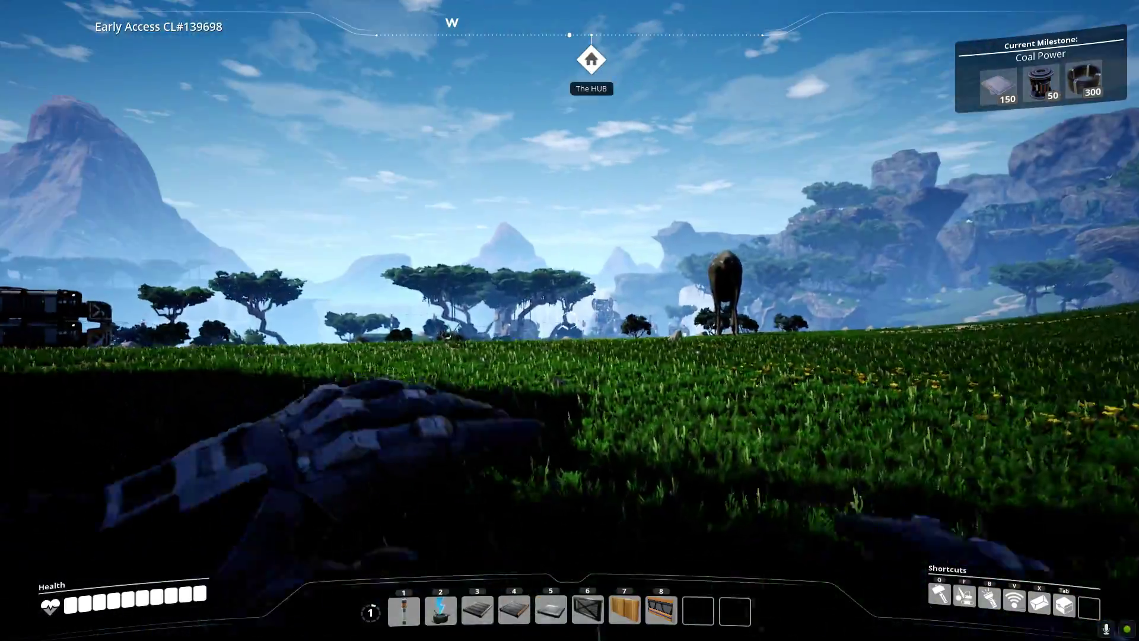
key(w)
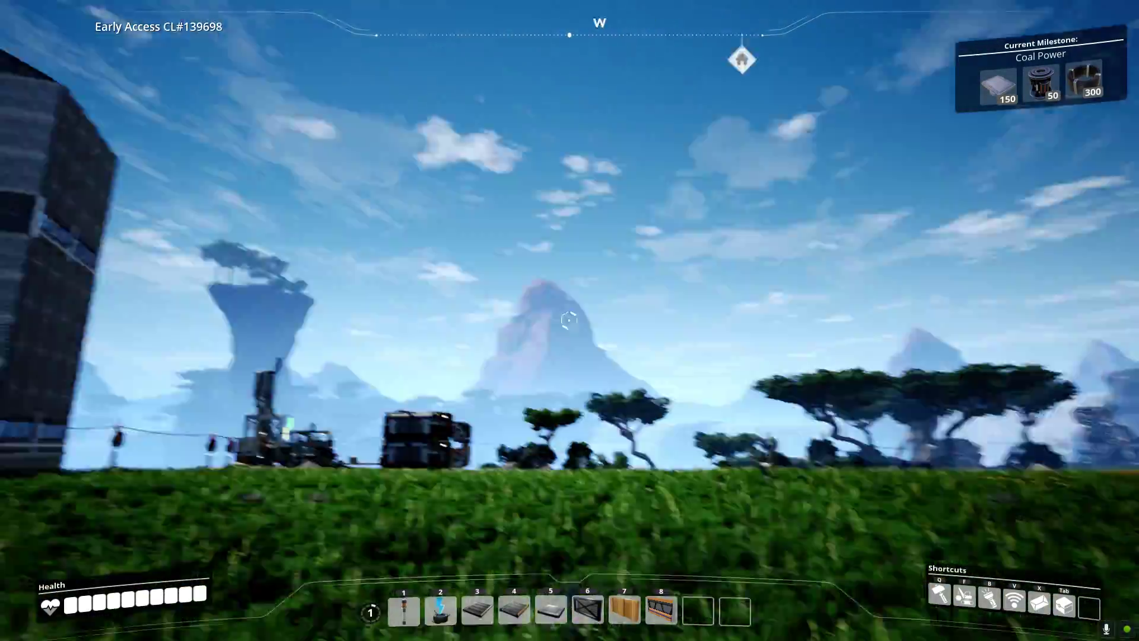
key(w)
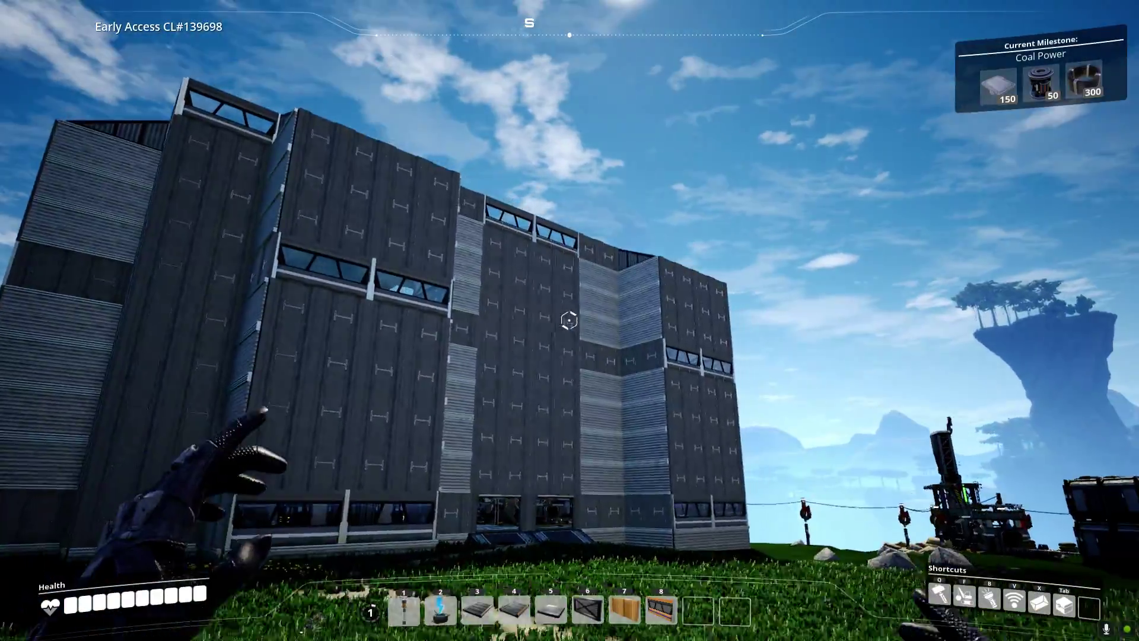
key(d)
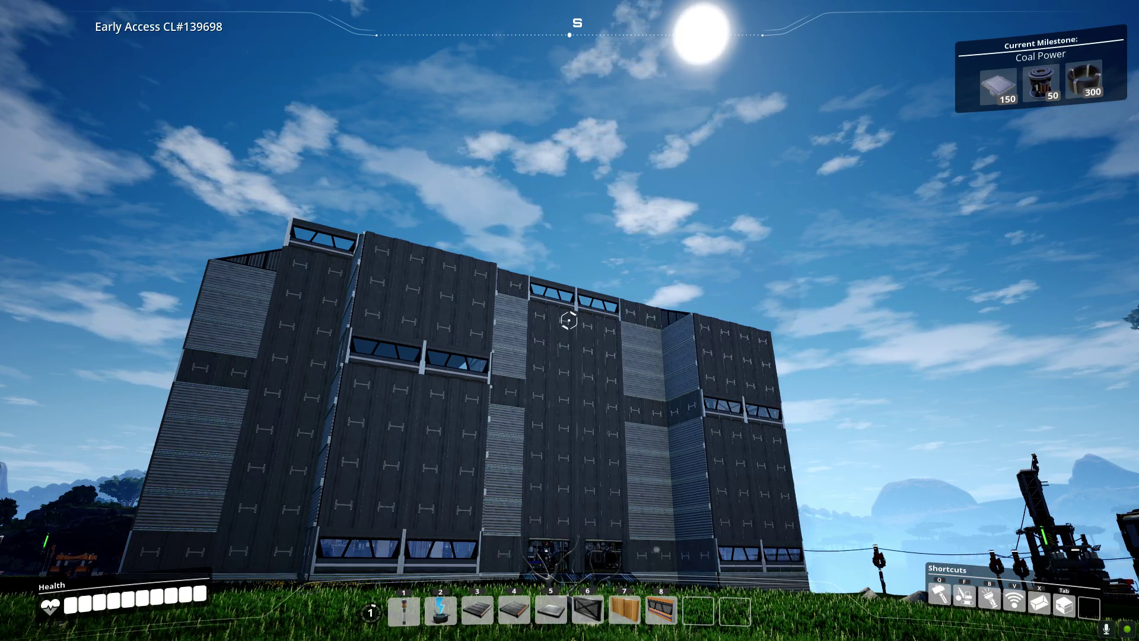
Walk up to the factory wall, line up with the open doorway and enter the hall
key(w)
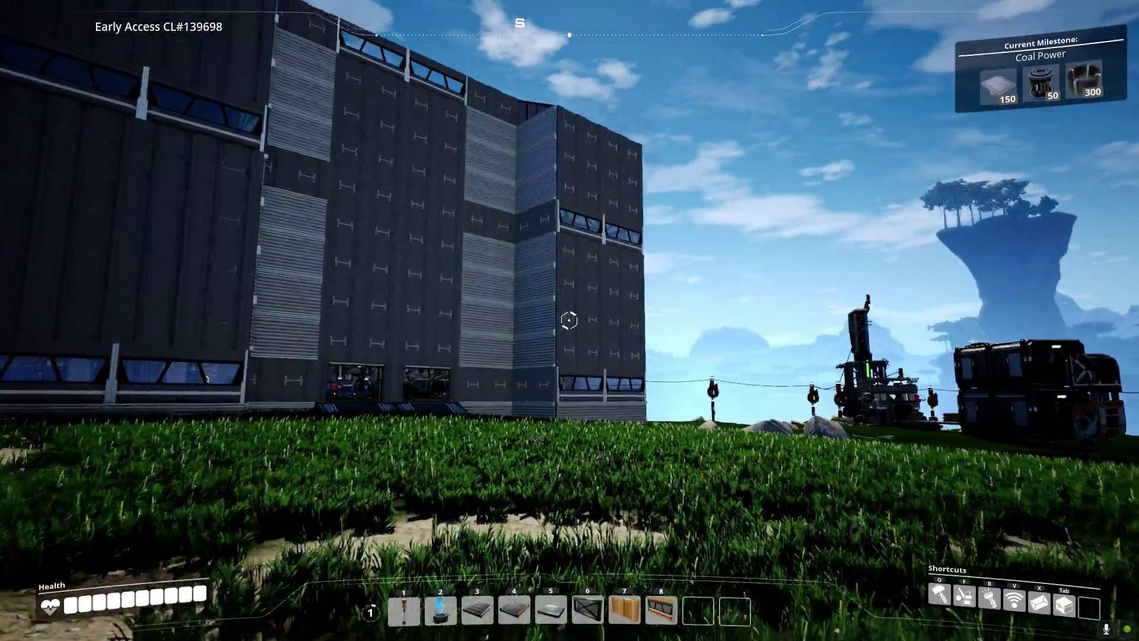
key(w)
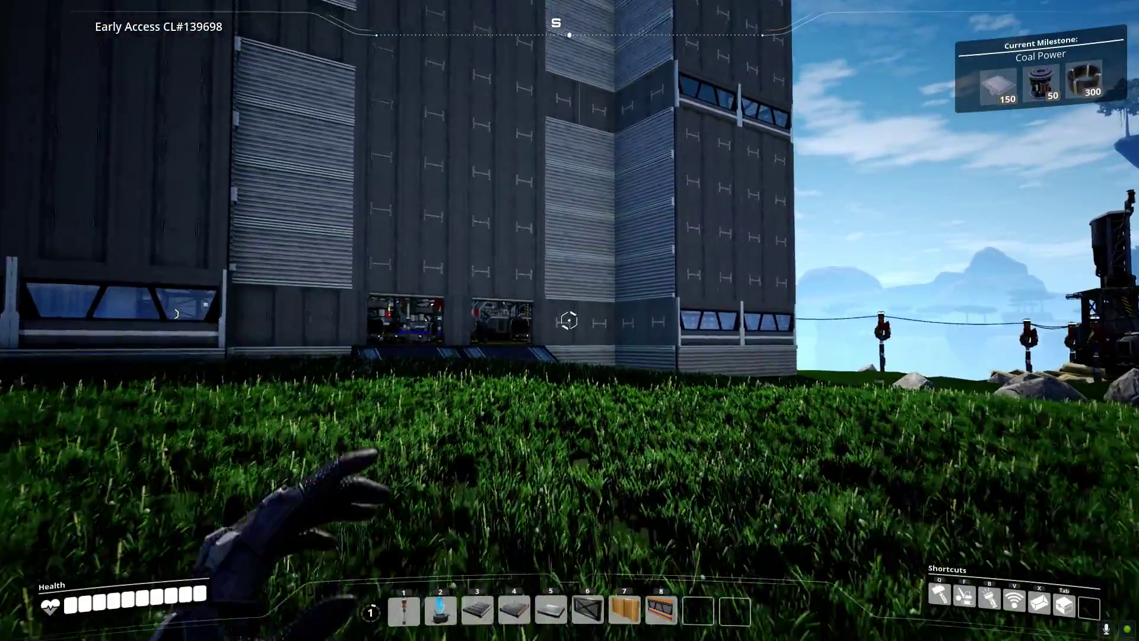
key(w)
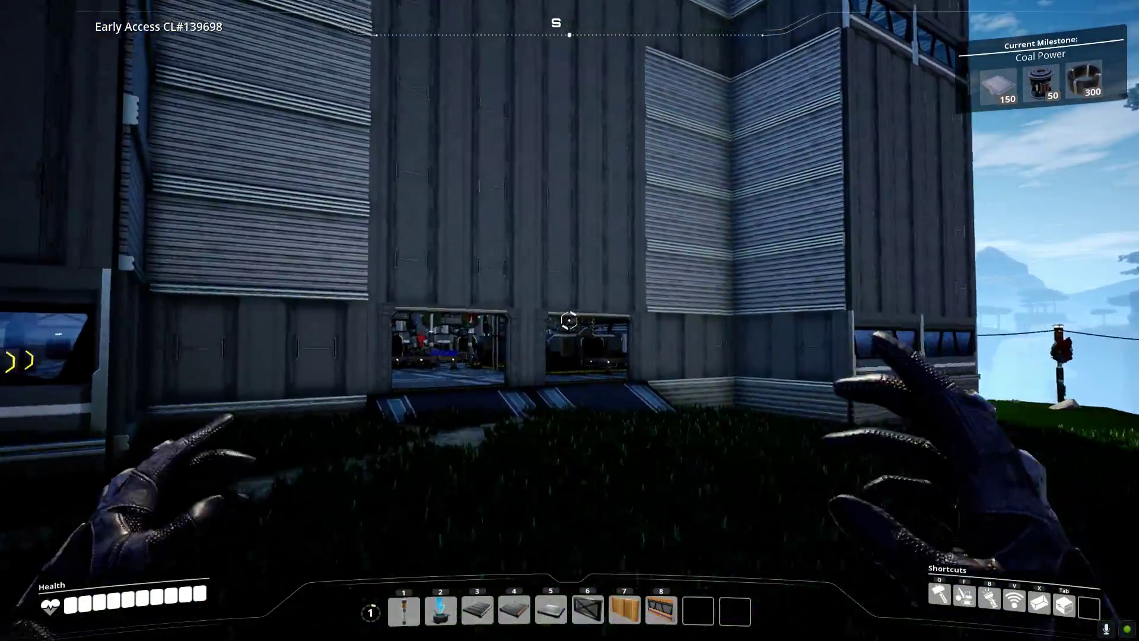
key(s)
key(w)
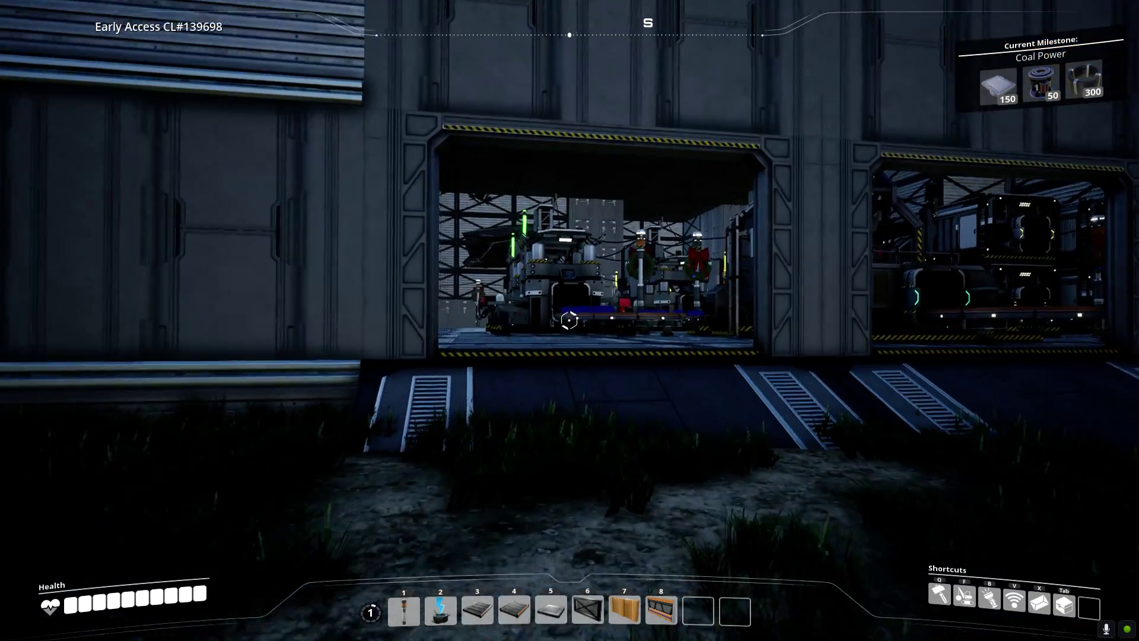
key(w)
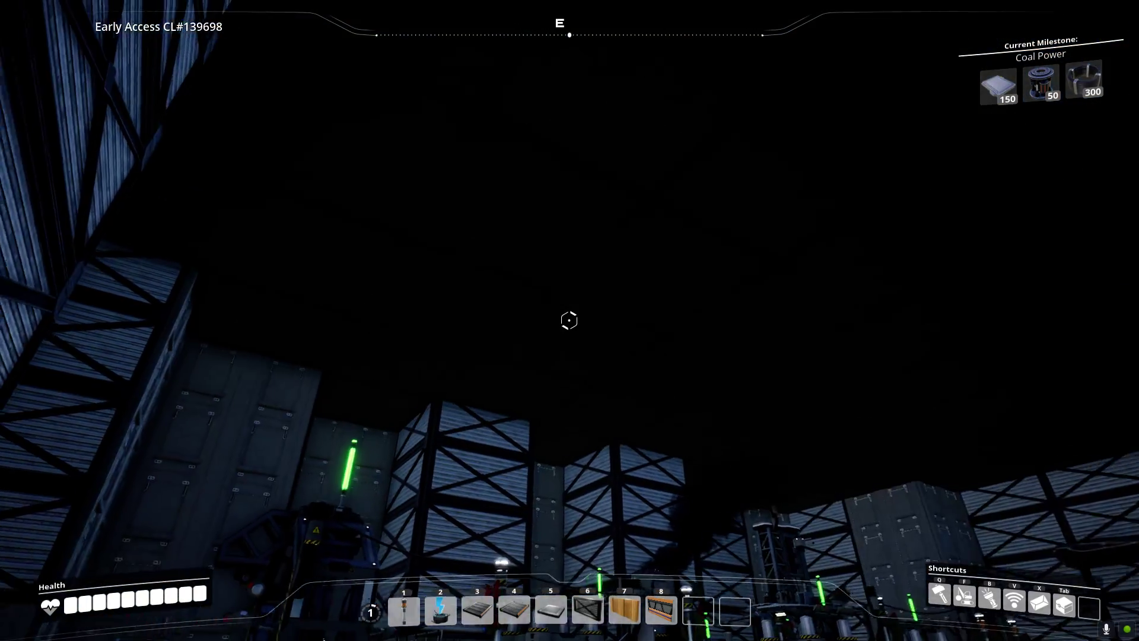
Place an 8m x 2m foundation overhead, dismantle it again, then head toward the machines
key(q)
click(395, 183)
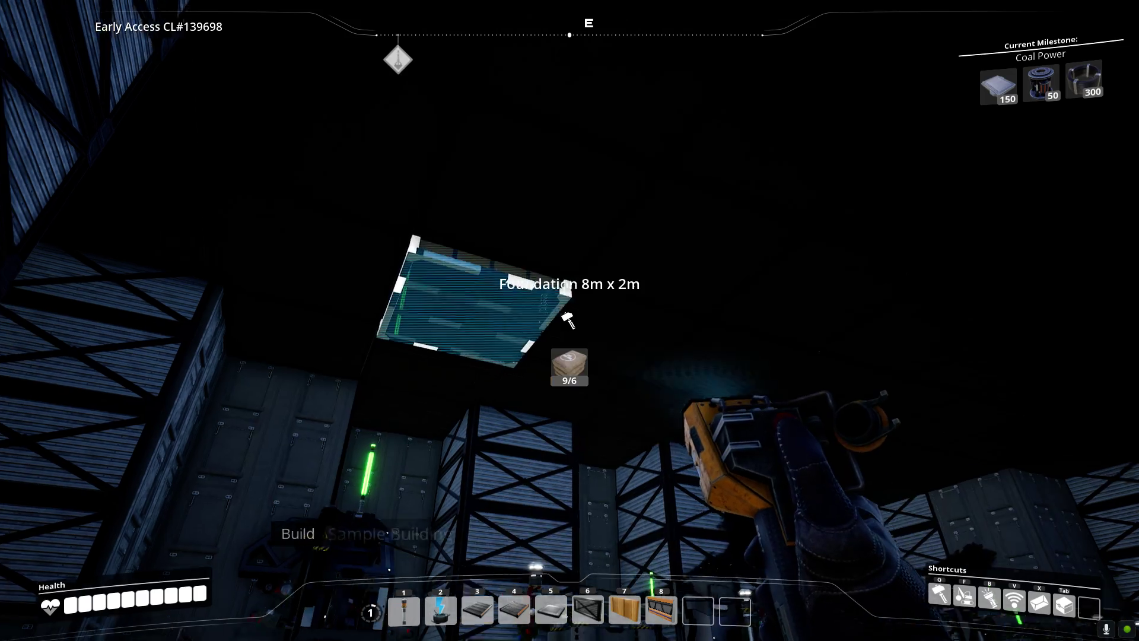
click(570, 320)
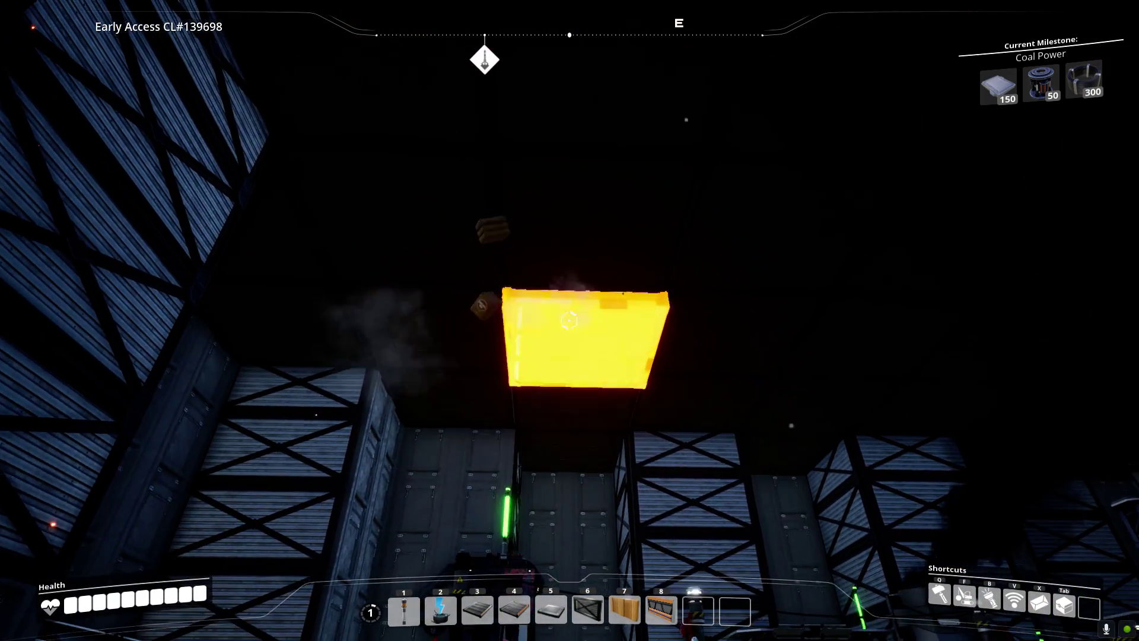
key(f)
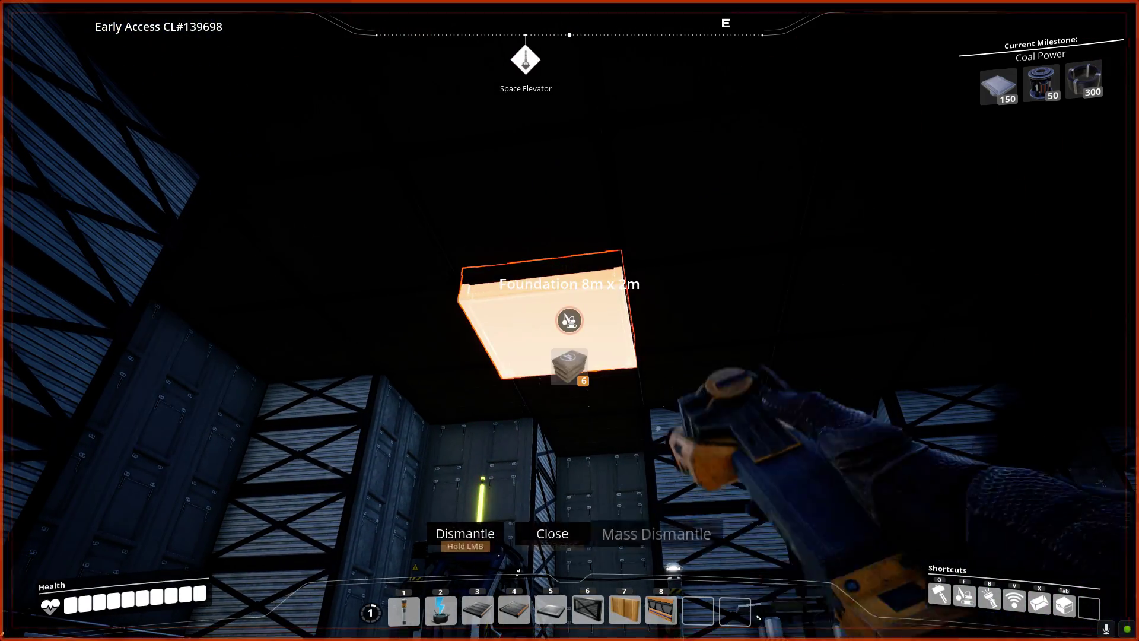
key(f)
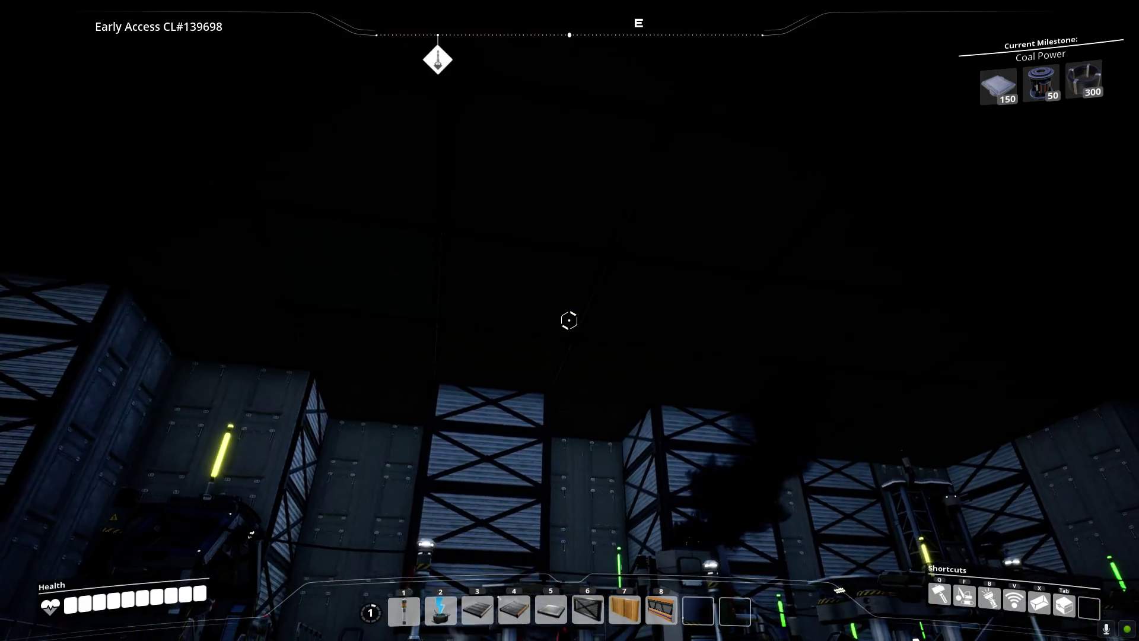
key(w)
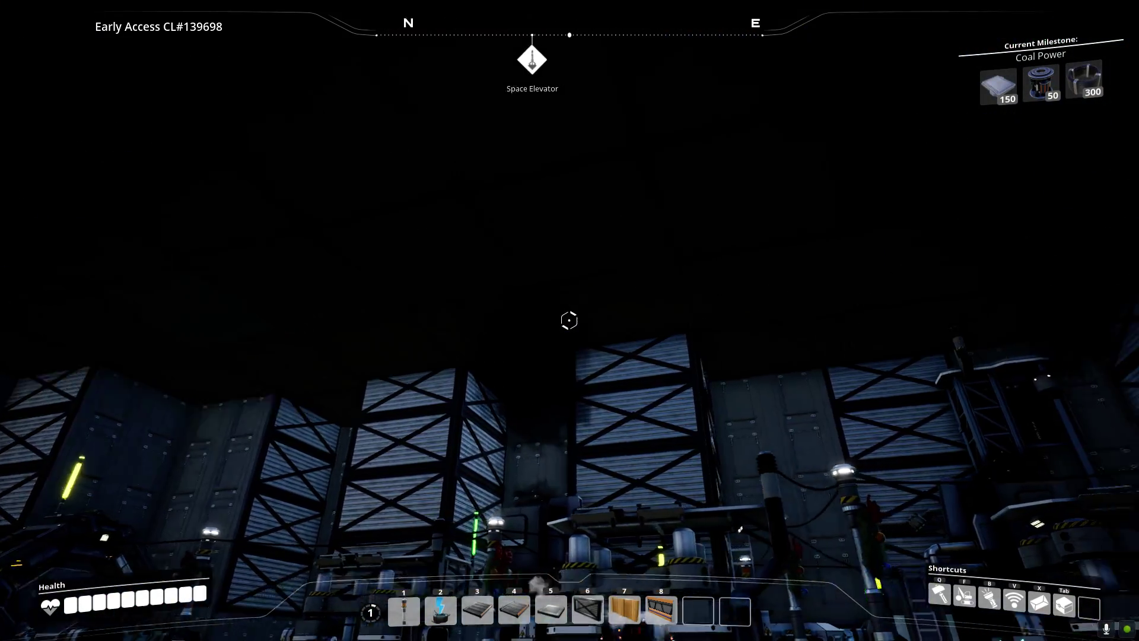
key(w)
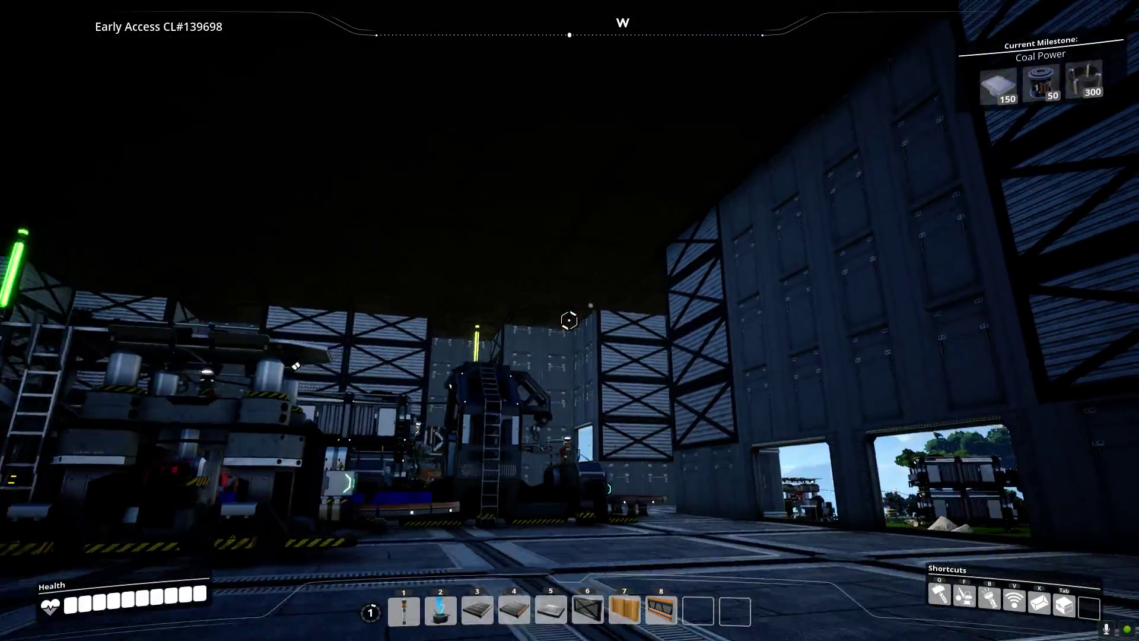
Inspect the indoor Storage Container's contents, close it and walk out onto the grass
key(w)
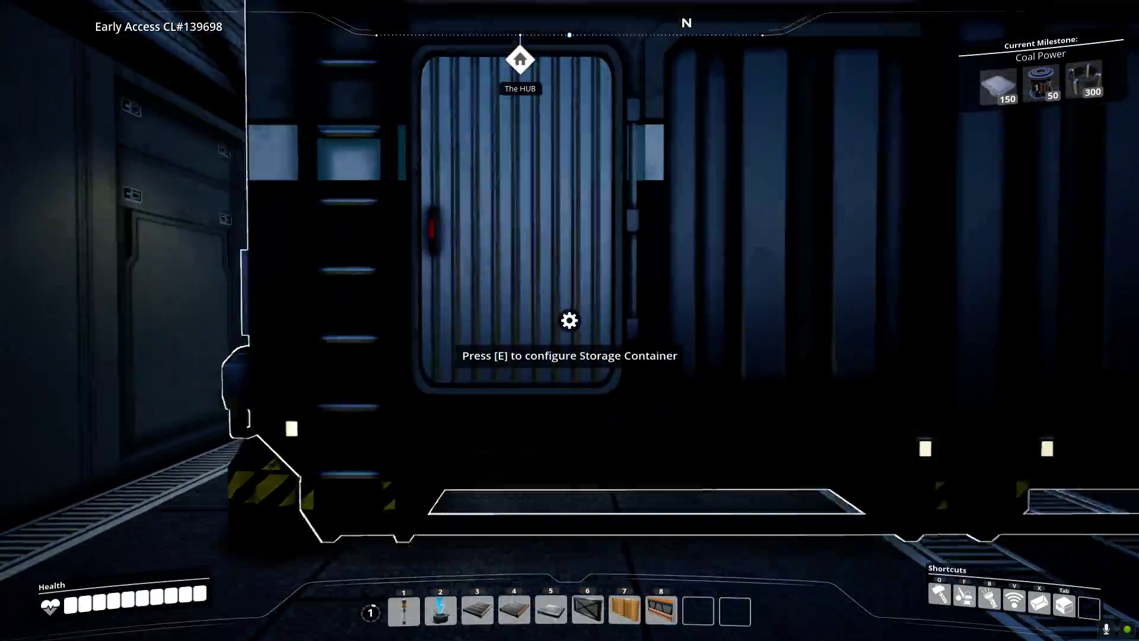
key(e)
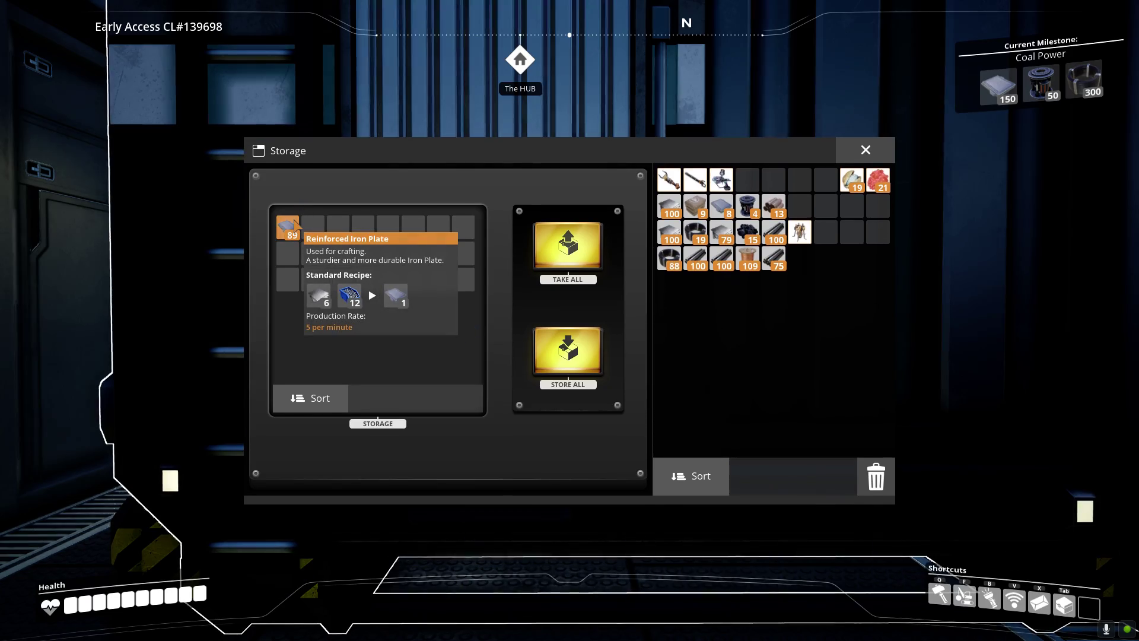
key(Escape)
key(w)
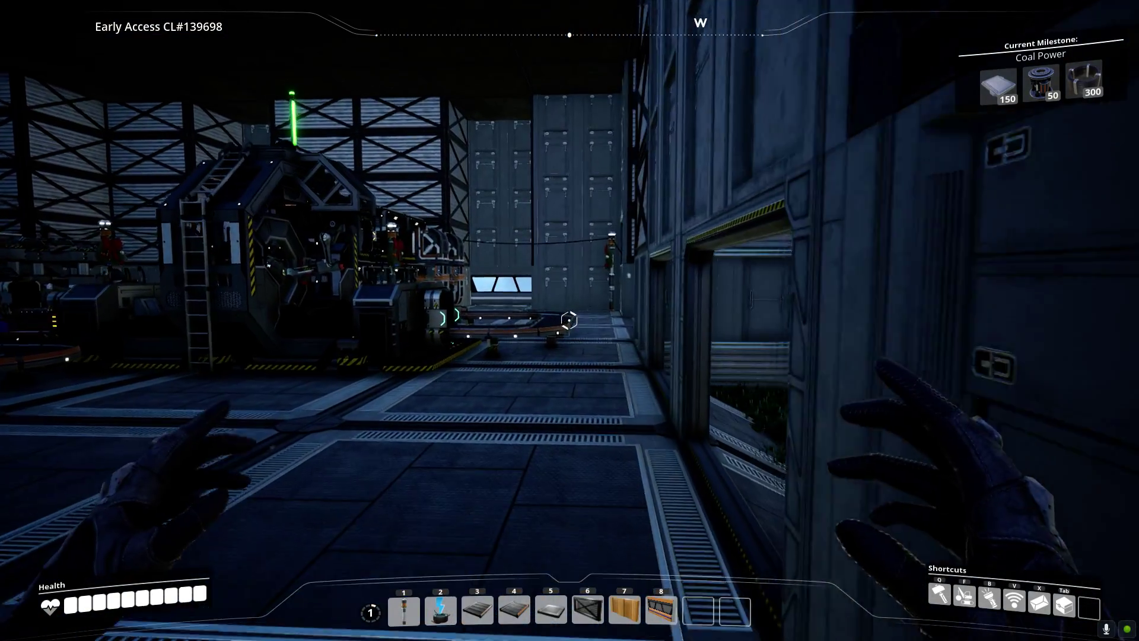
key(d)
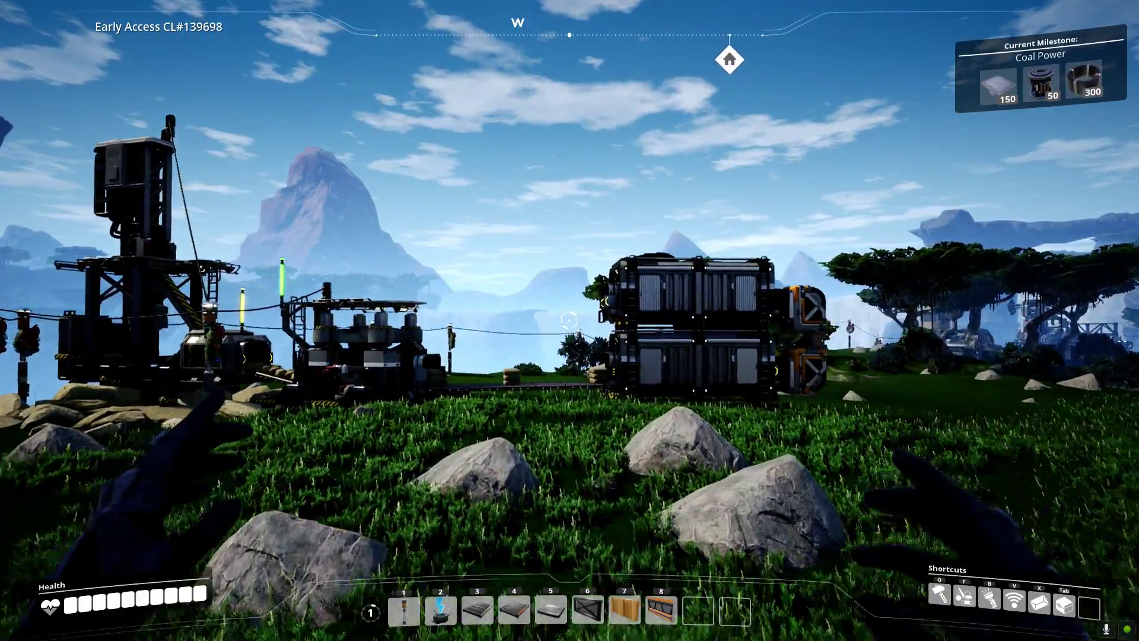
Inspect the outdoor Storage Container's contents, then move away from it
key(w)
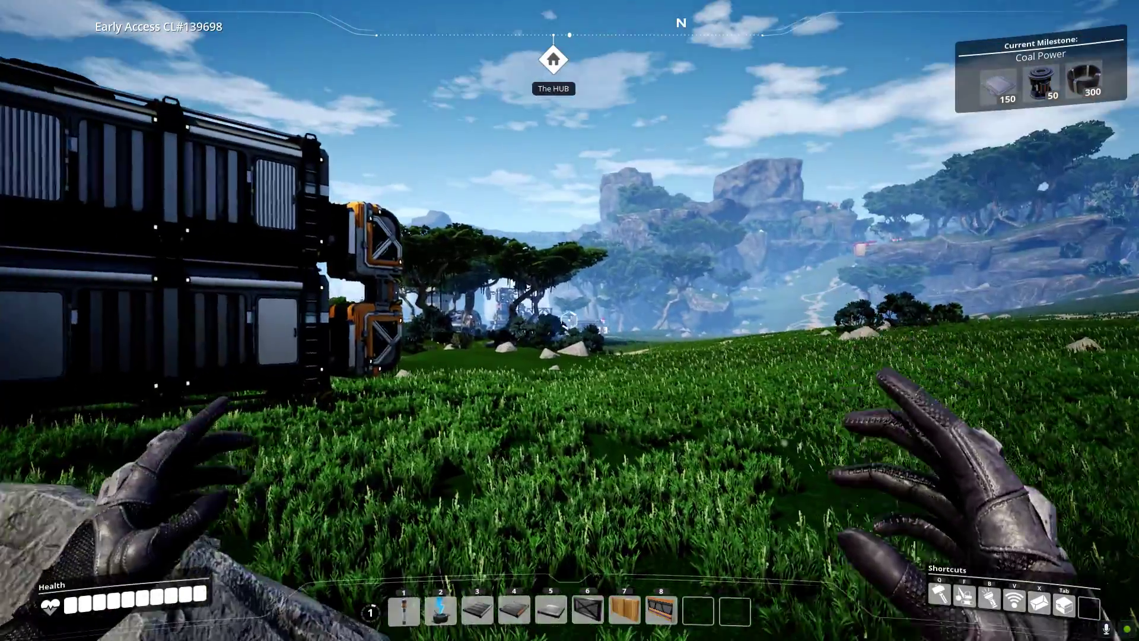
key(w)
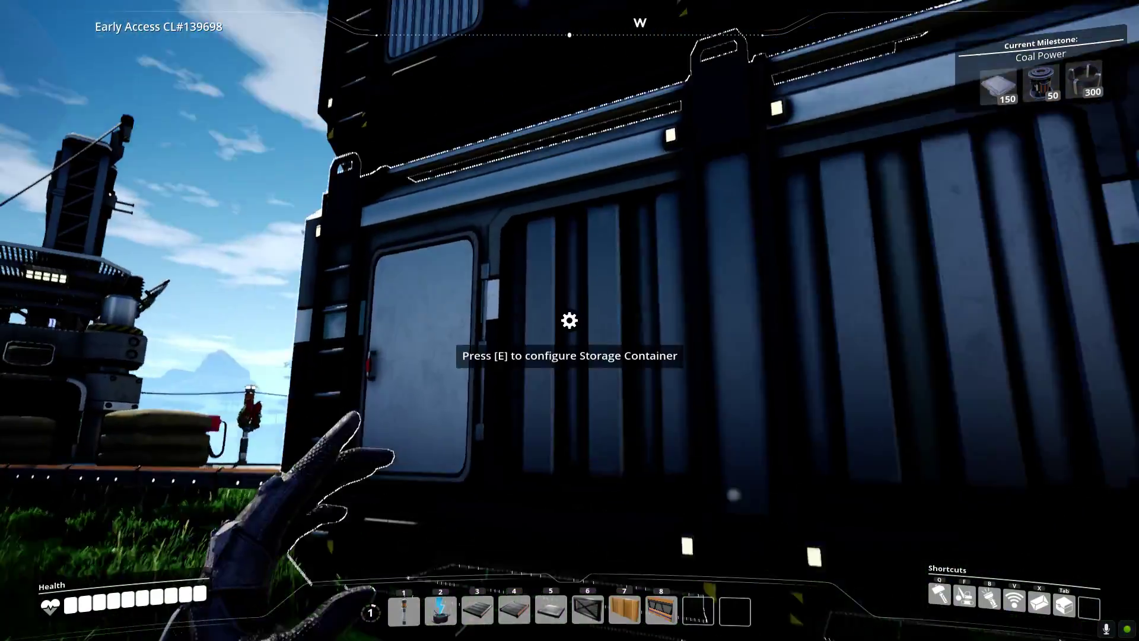
key(e)
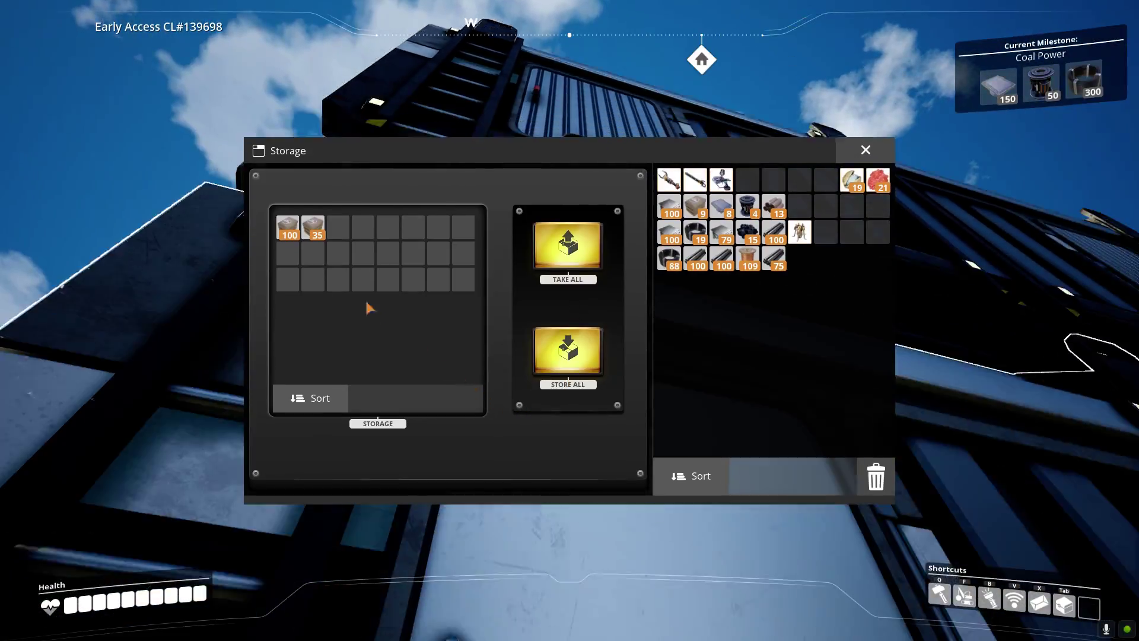
key(w)
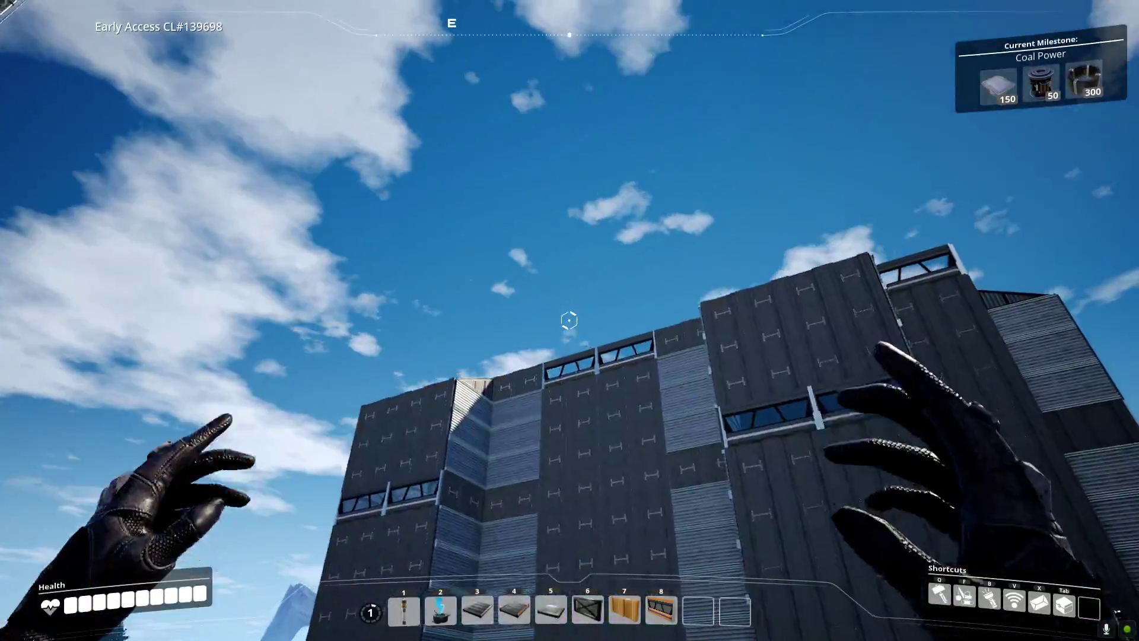
Turn away from the factory and head through the plants toward the Space Elevator
key(w)
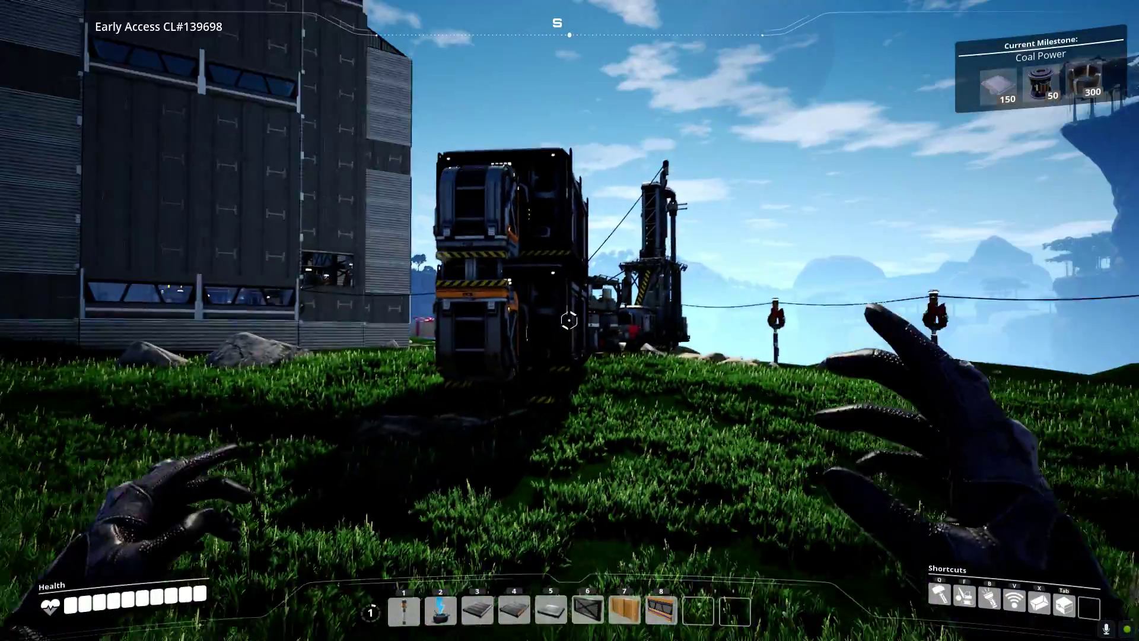
key(w)
key(w)
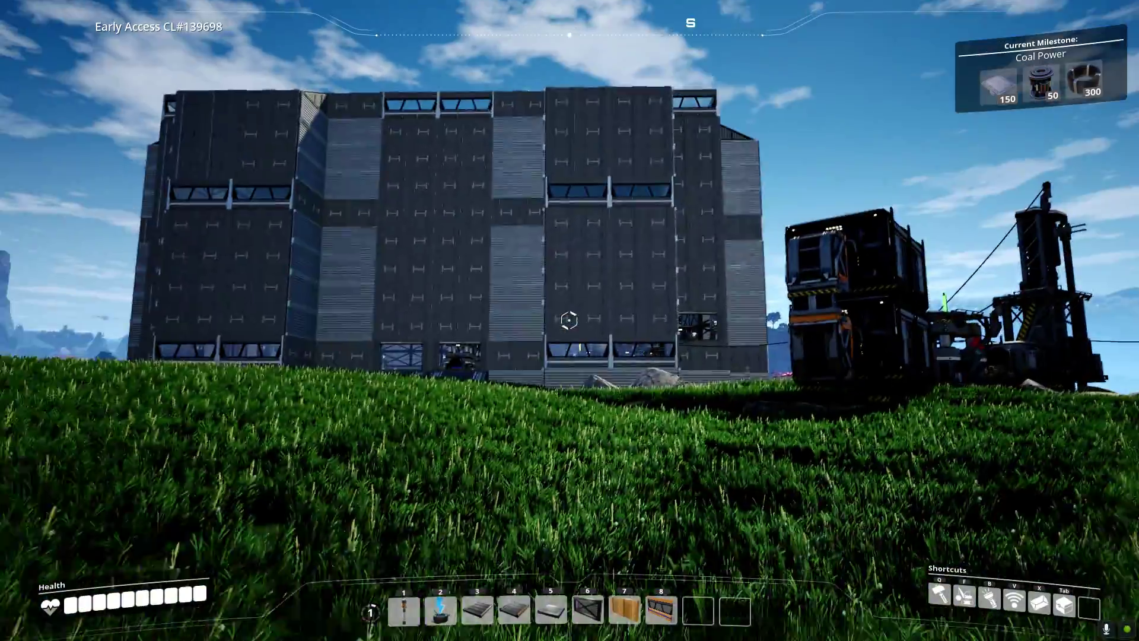
key(w)
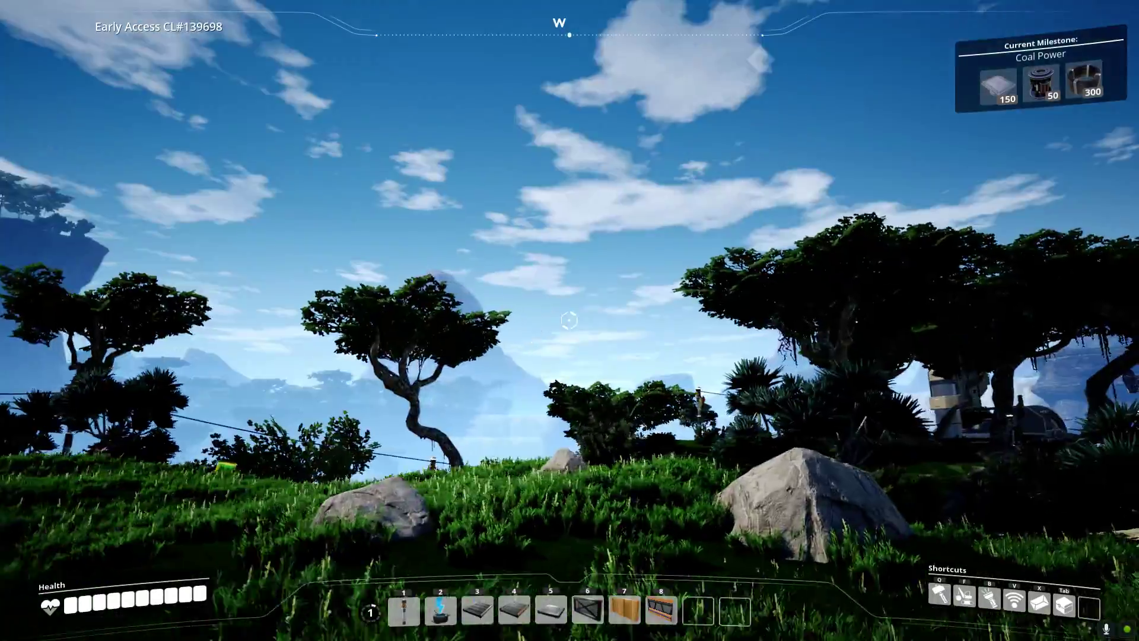
key(w)
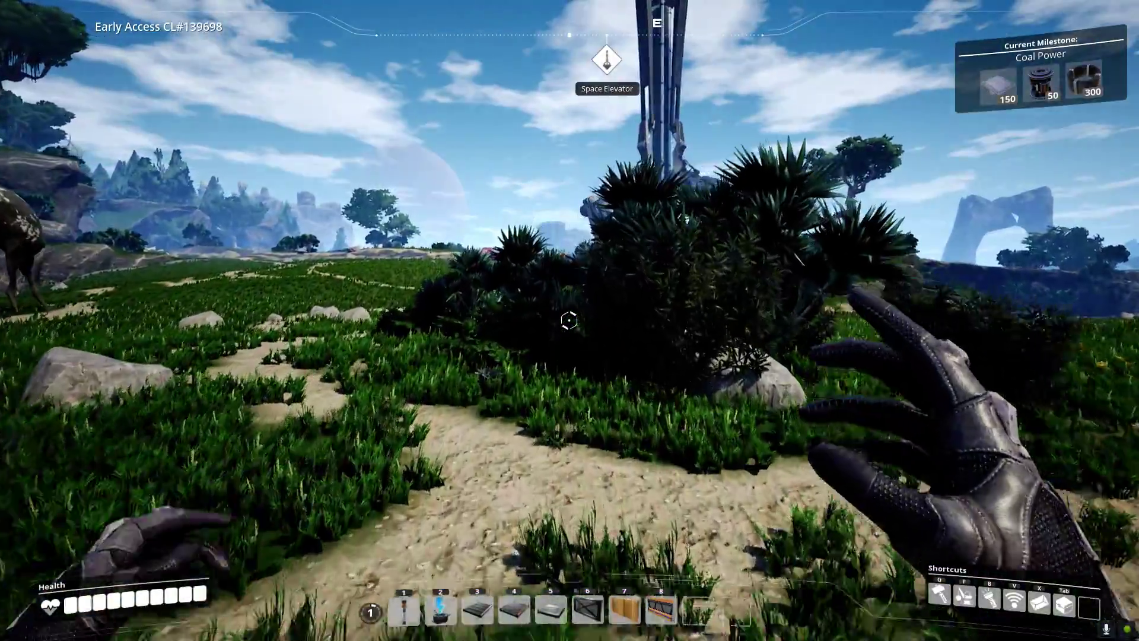
key(w)
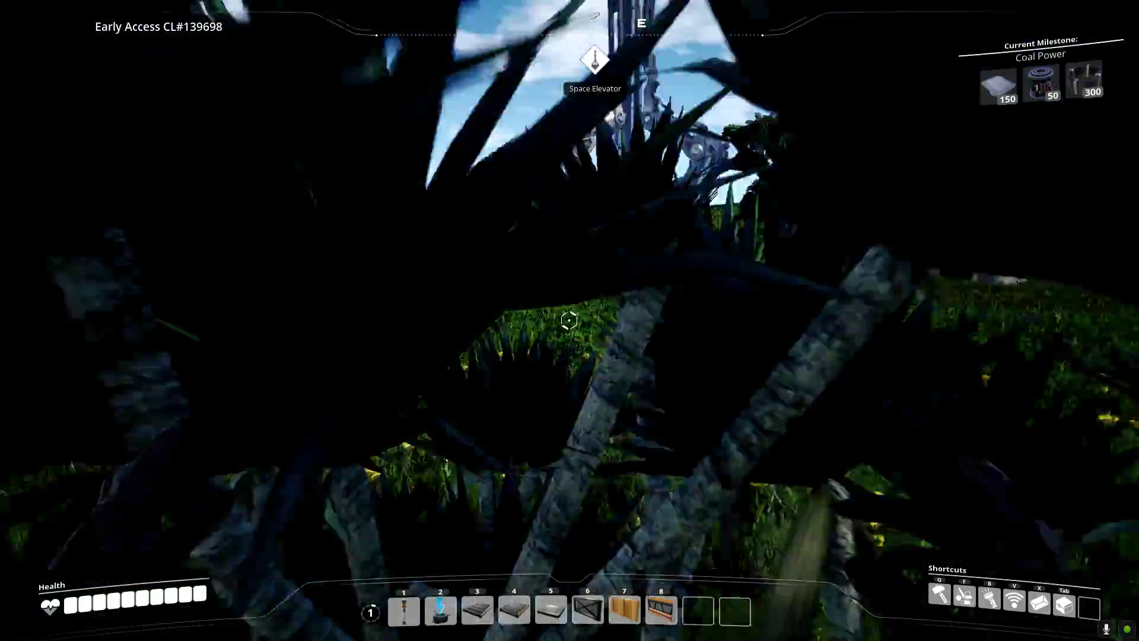
key(w)
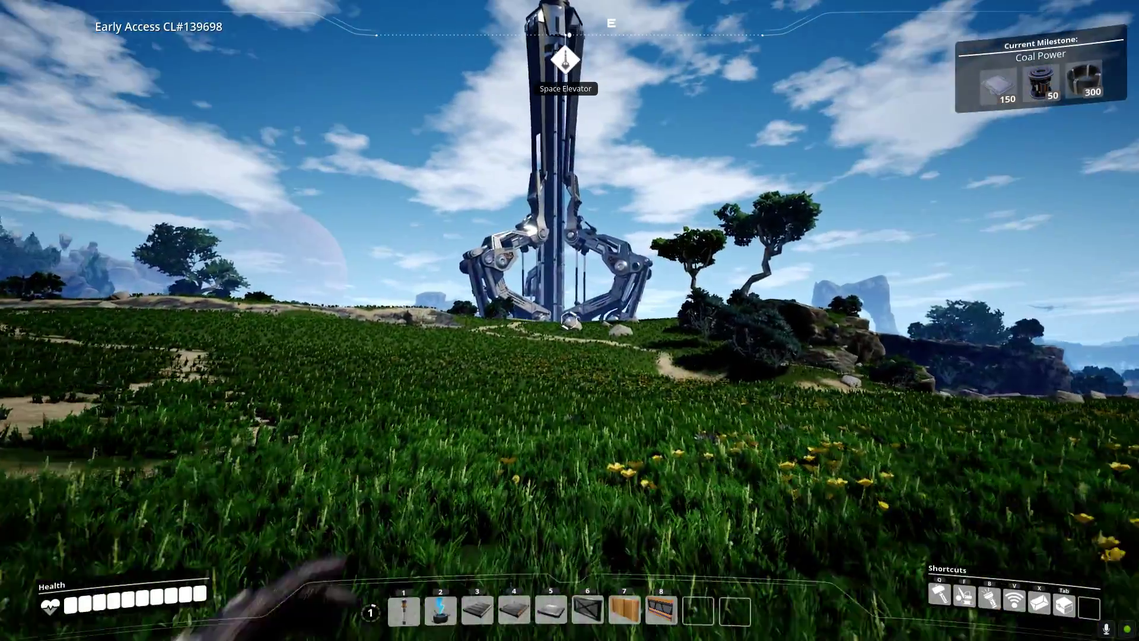
key(w)
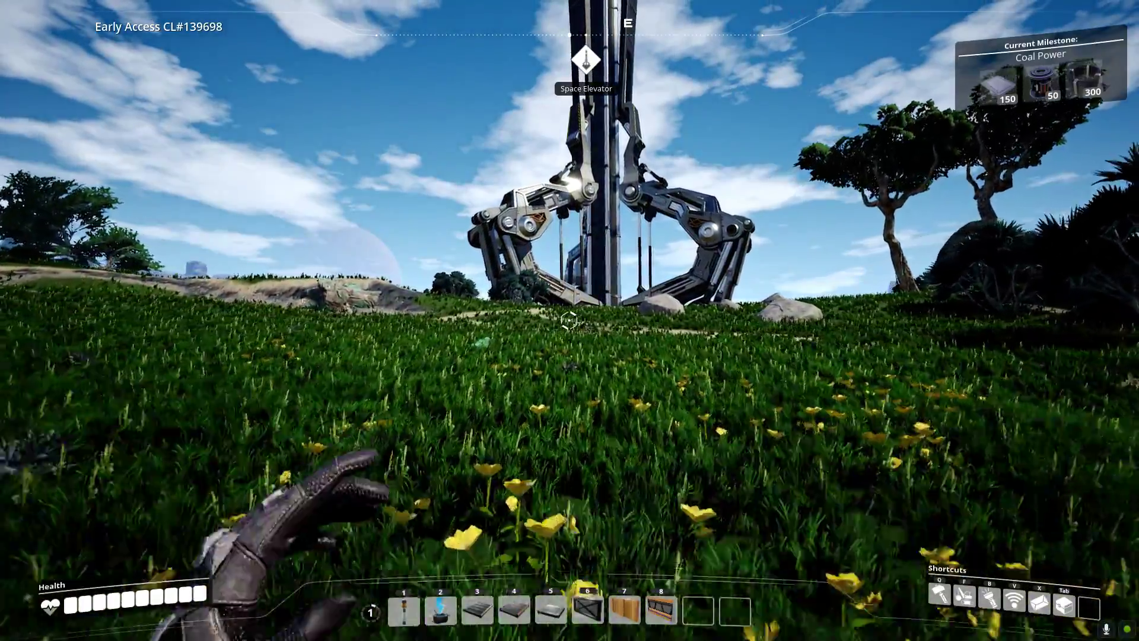
Reach the Space Elevator platform, review the Project Assembly: Framework requirements, and close the window
key(w)
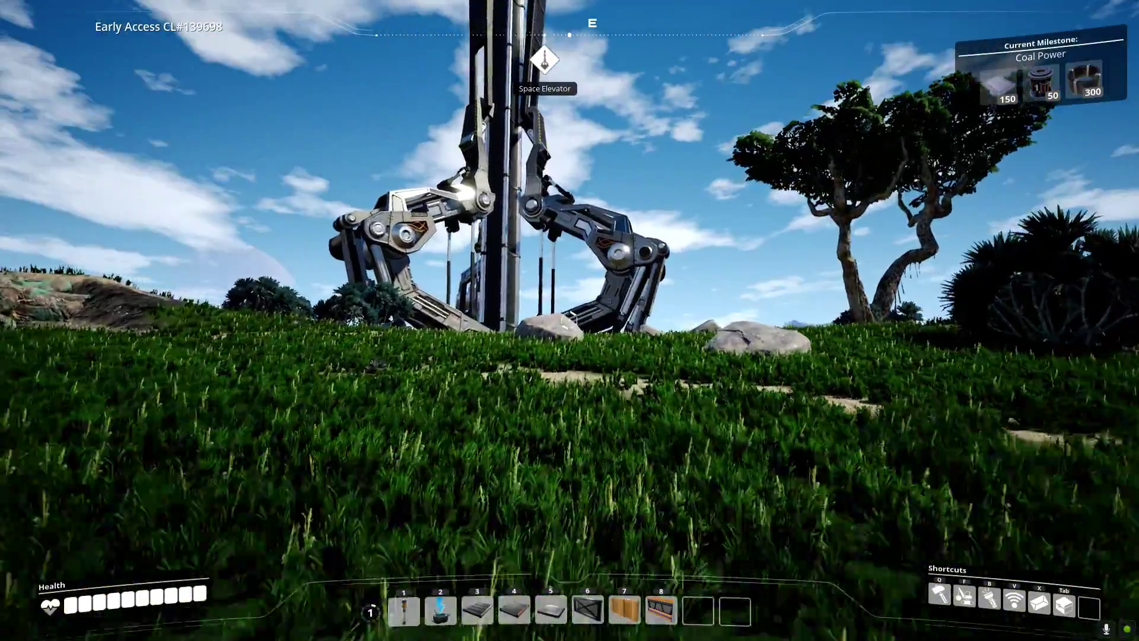
key(w)
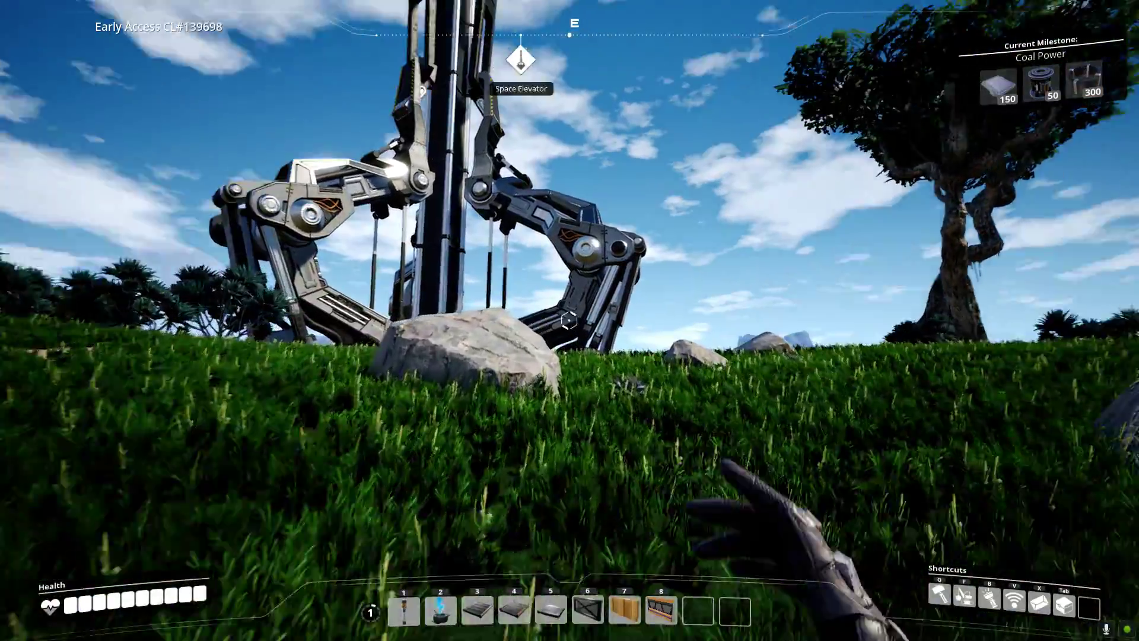
key(w)
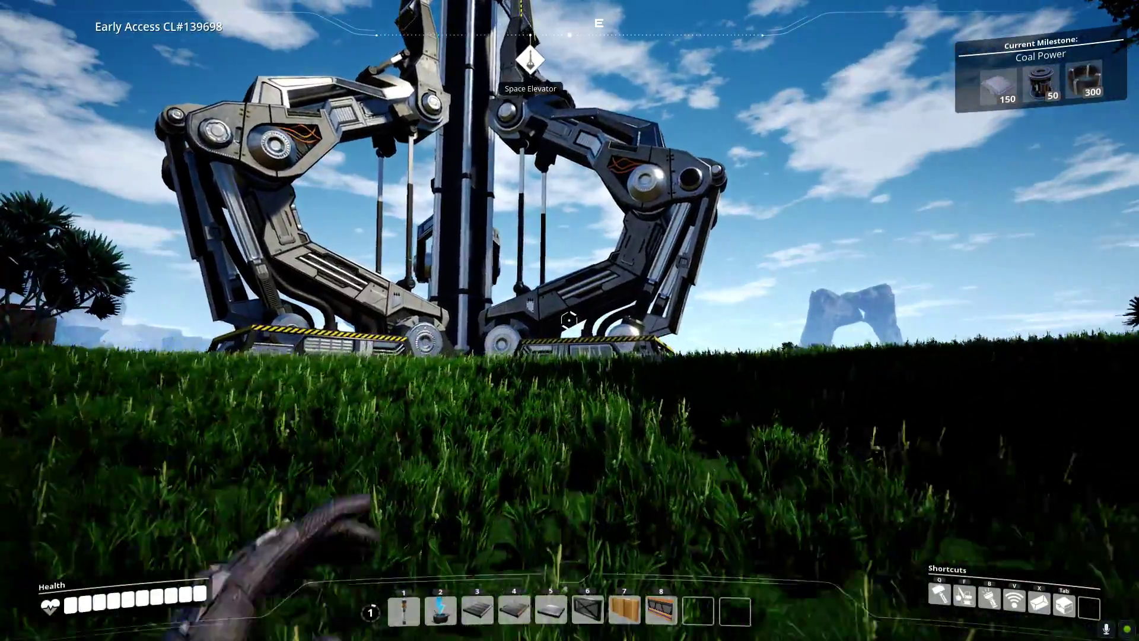
key(w)
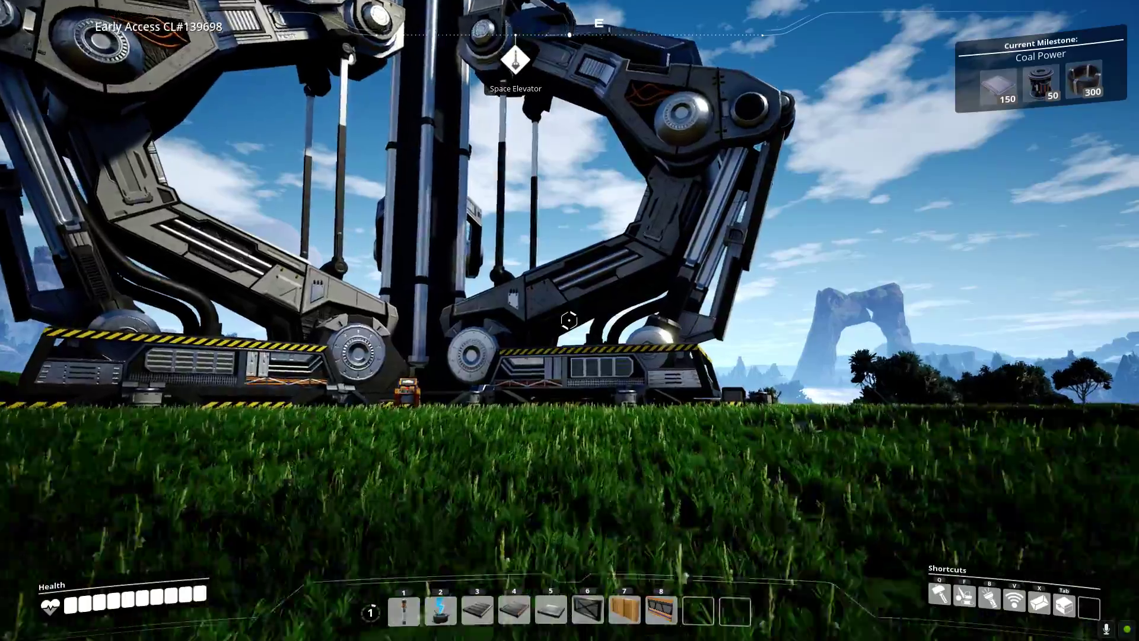
key(w)
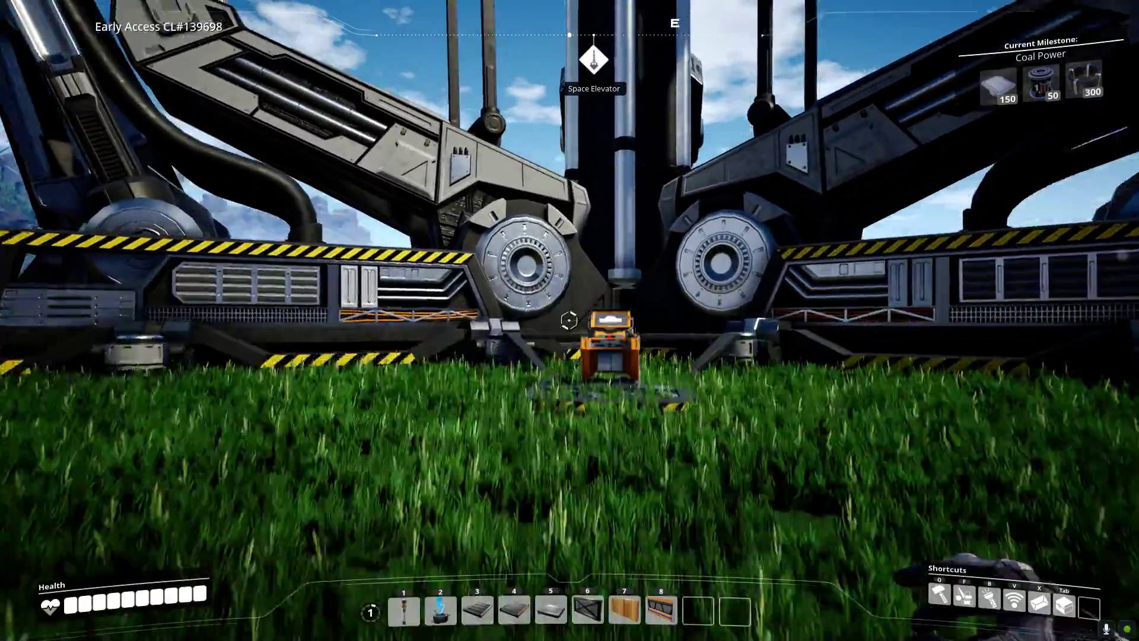
key(e)
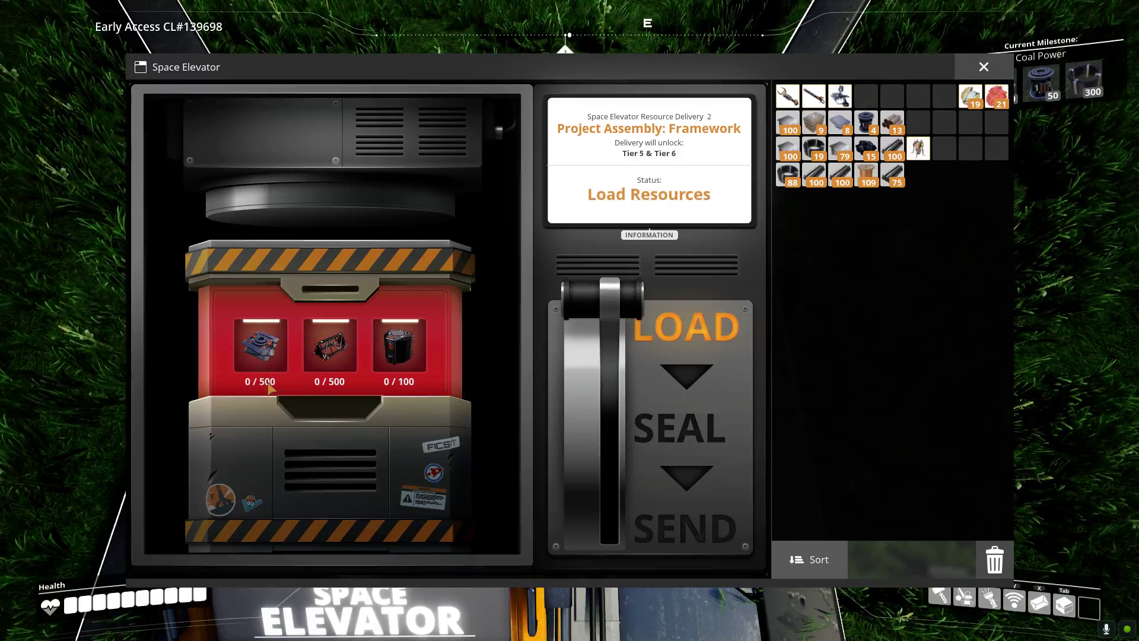
key(Escape)
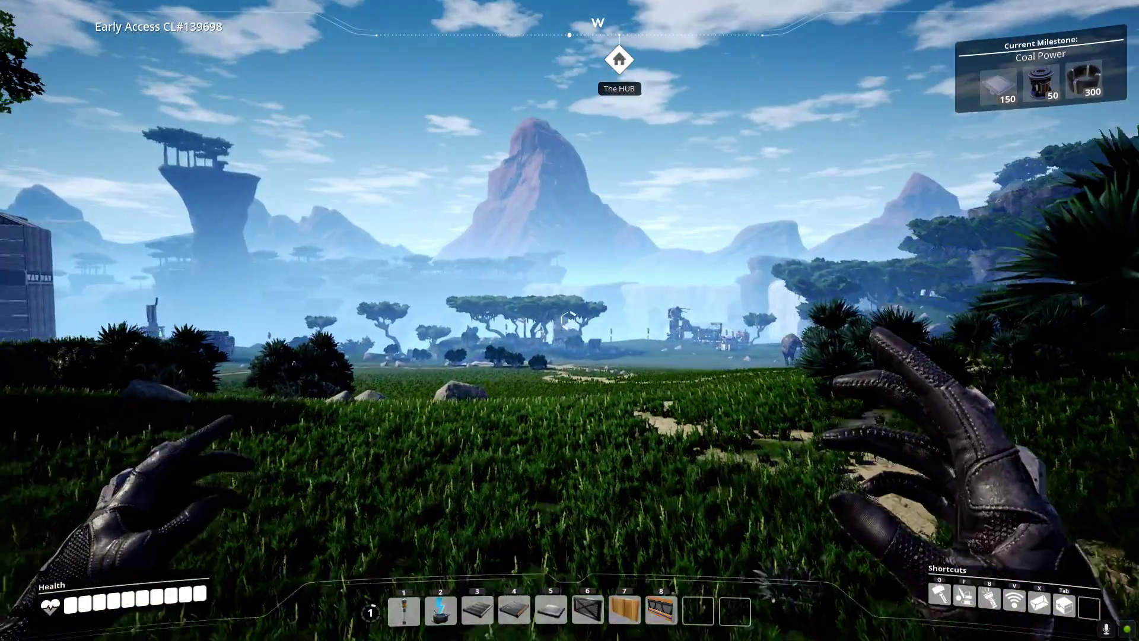
Walk the dirt path toward the HUB and pick Beryl Nuts from a plant on the way
key(w)
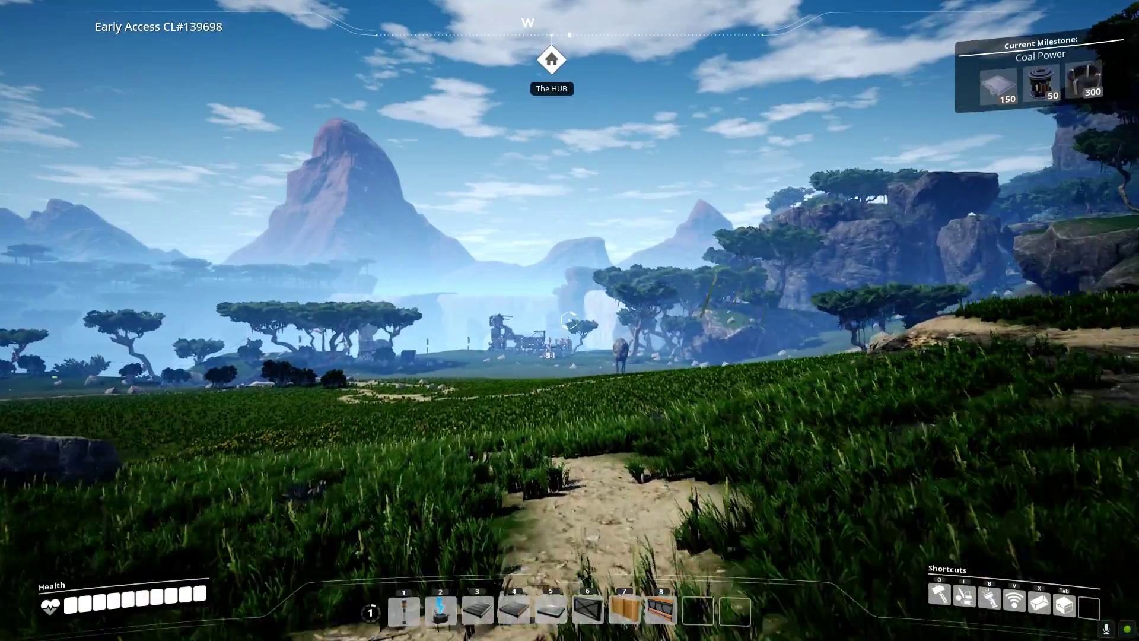
key(shift)
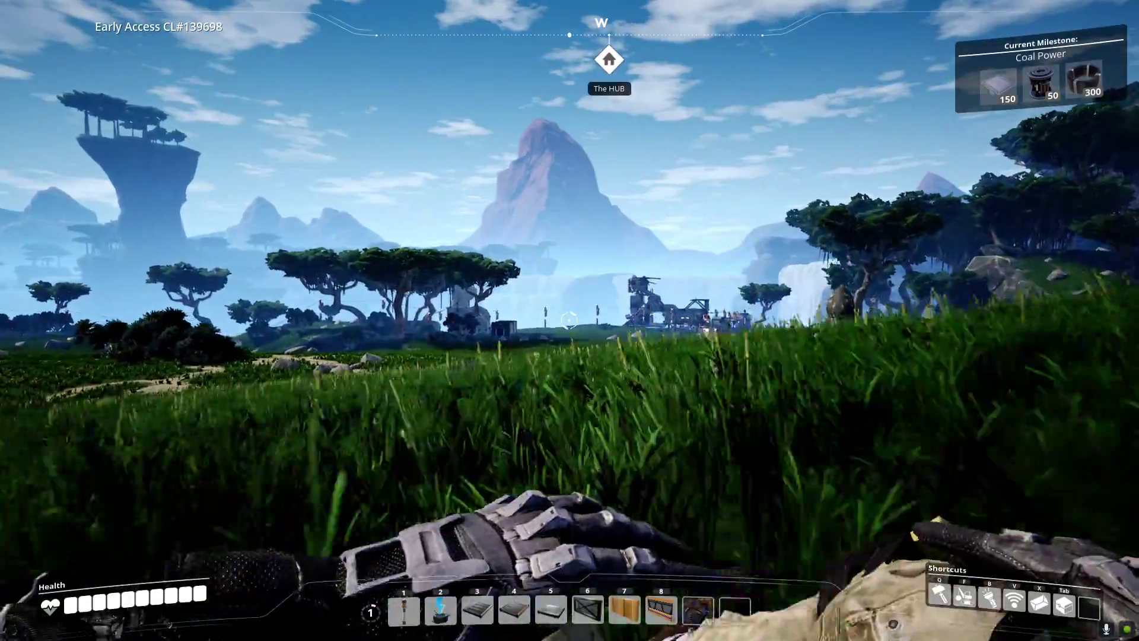
key(w)
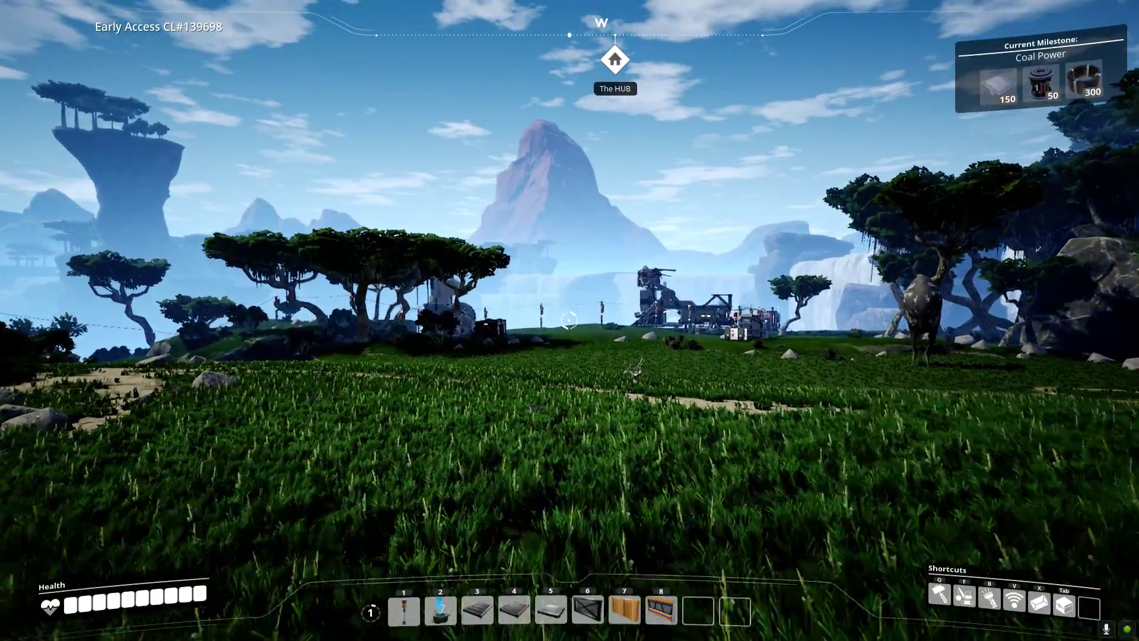
key(w)
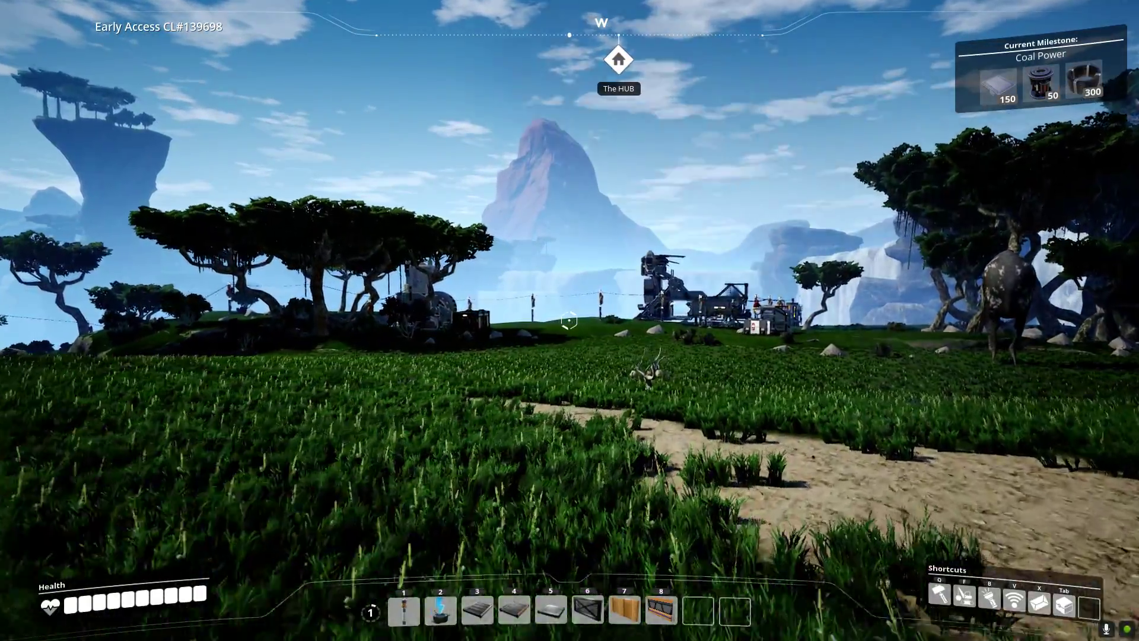
key(w)
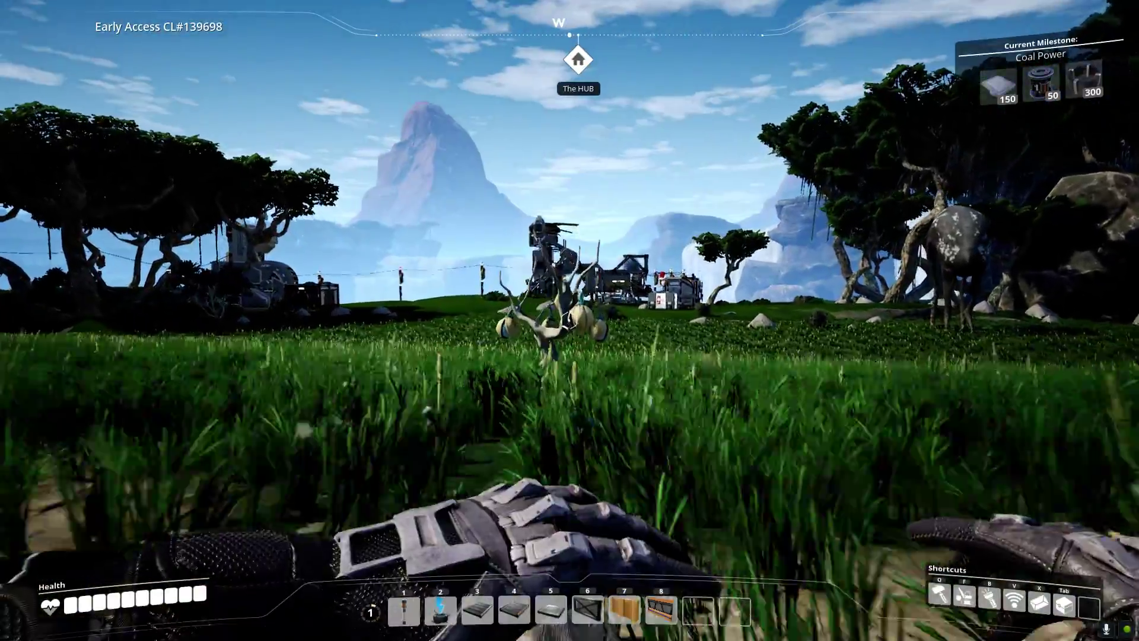
key(e)
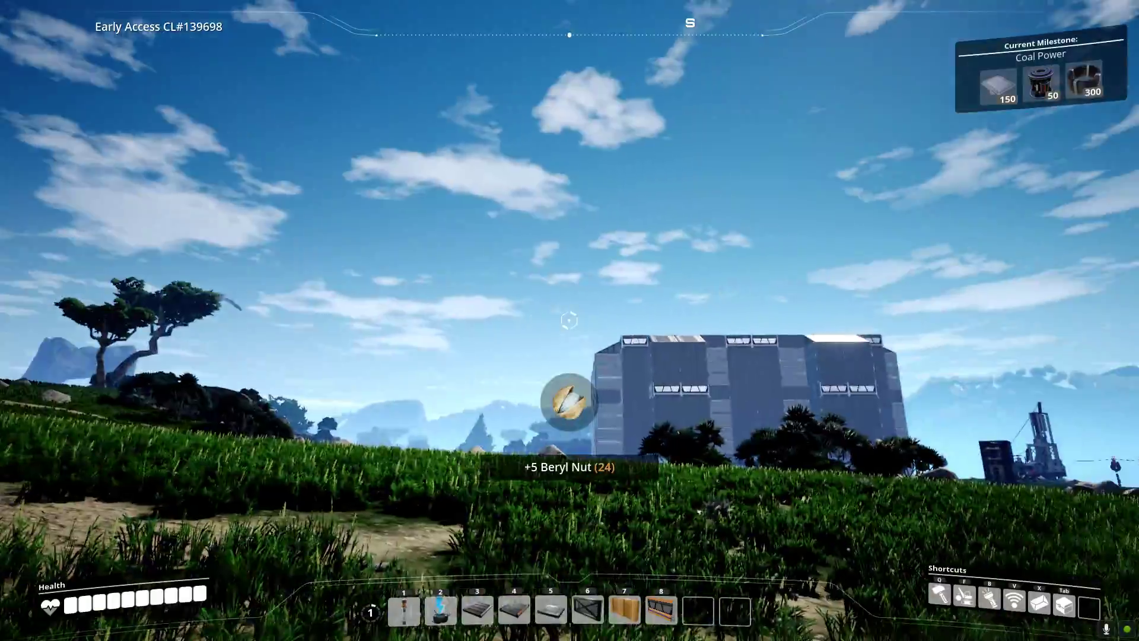
Continue around the tree and past the machines up to the HUB building
key(w)
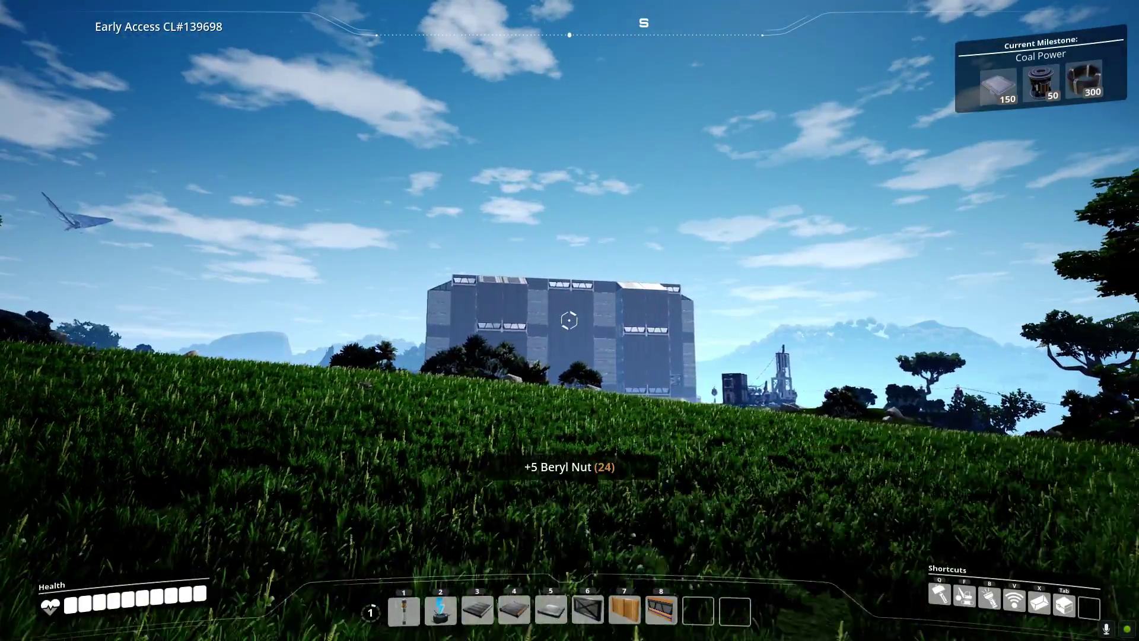
key(w)
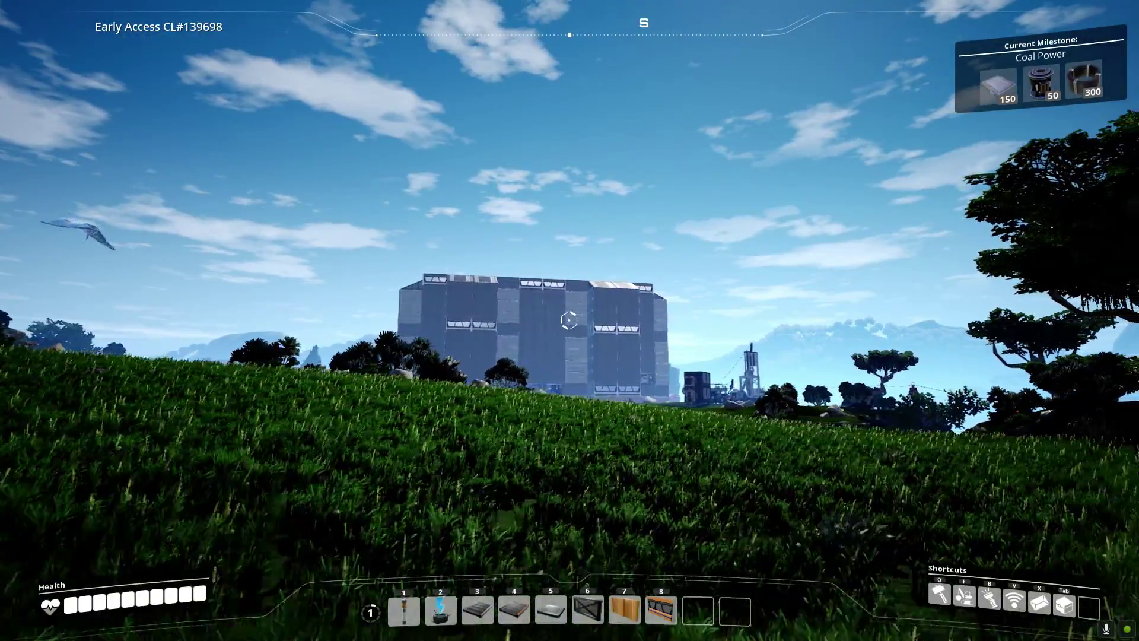
key(w)
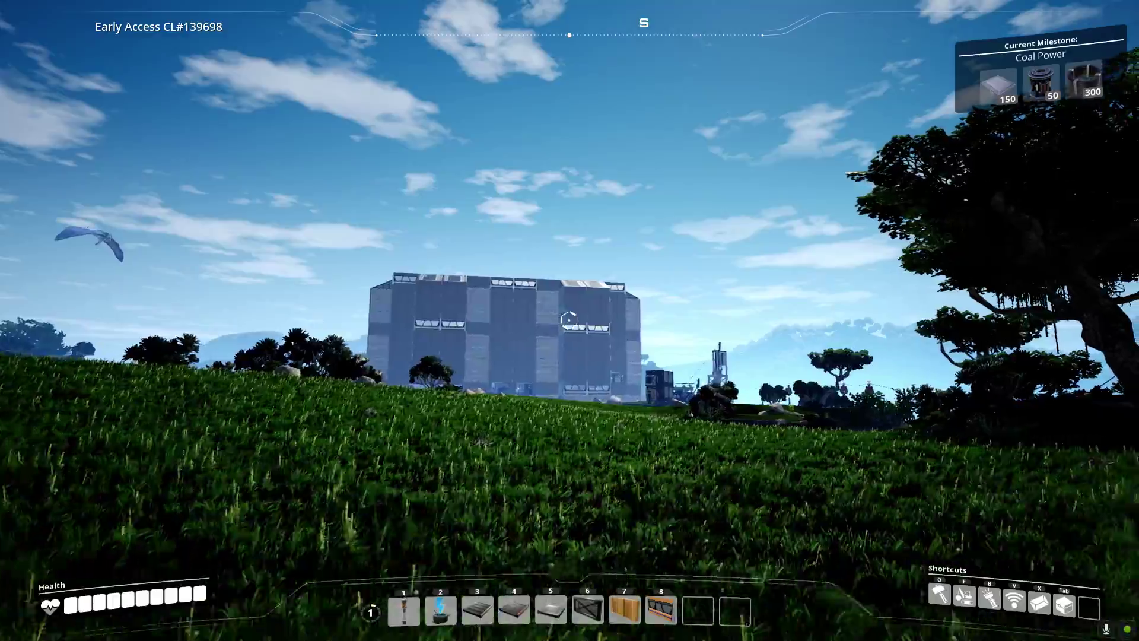
key(d)
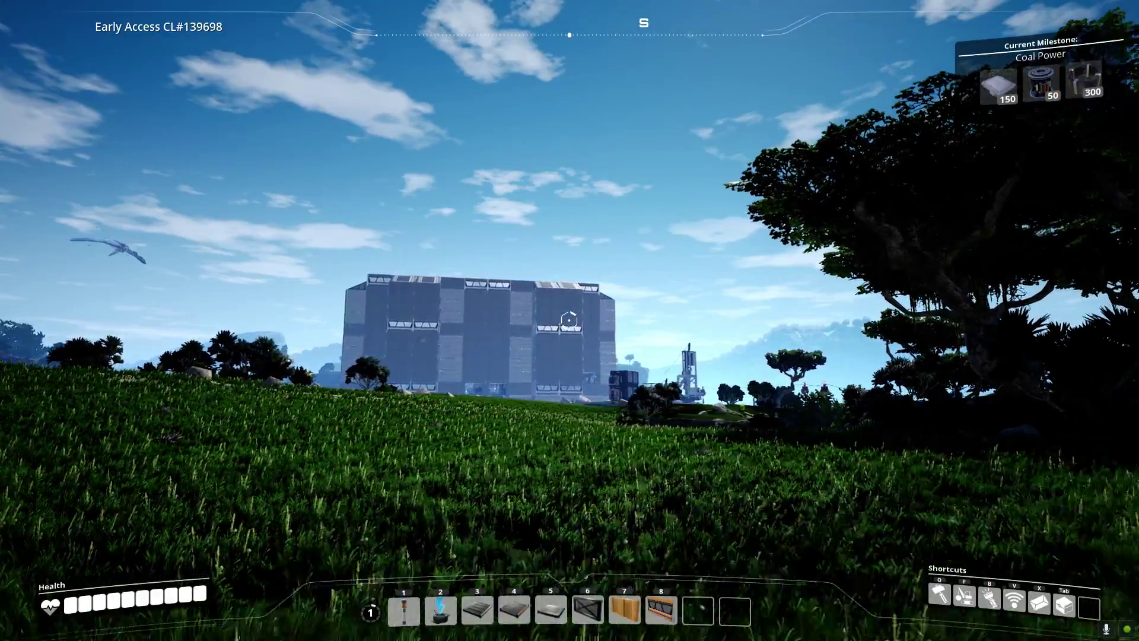
key(w)
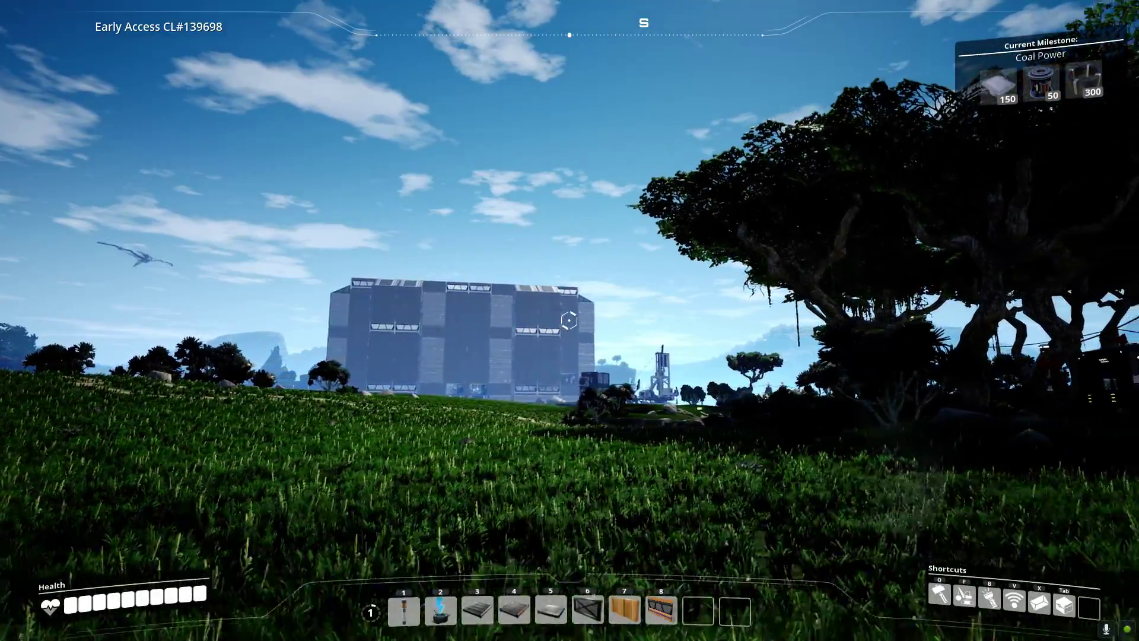
key(w)
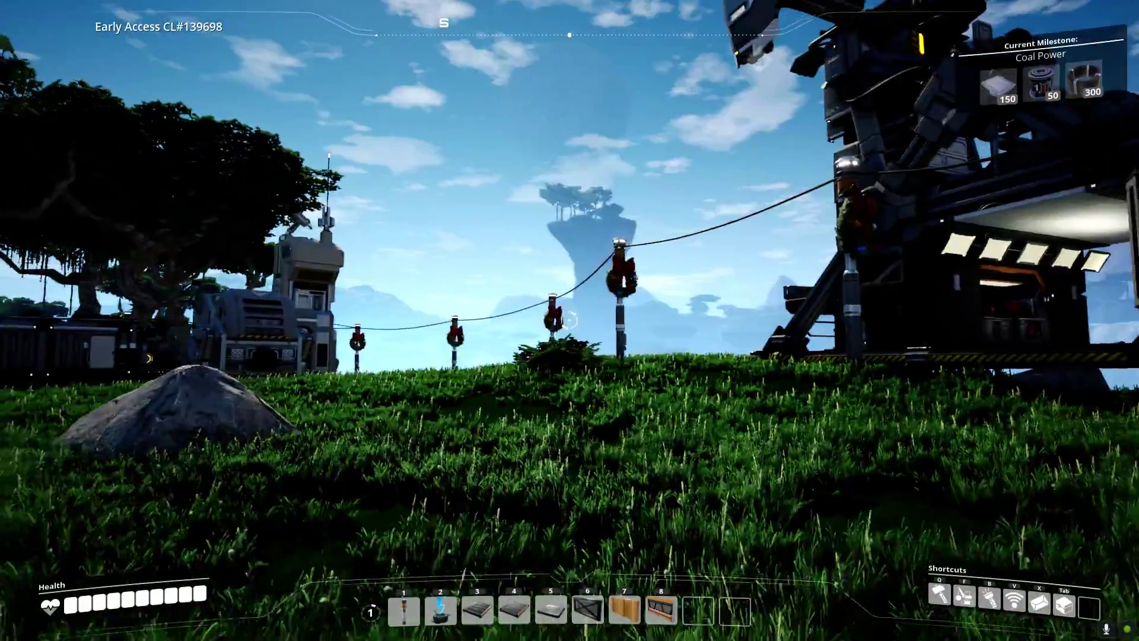
key(w)
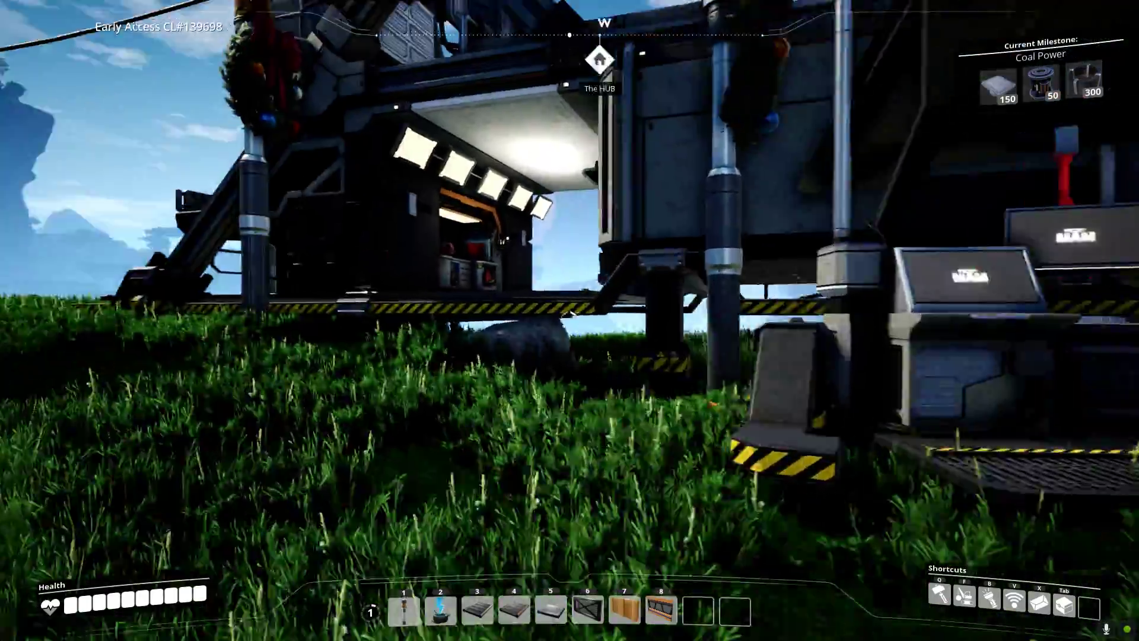
Check the Coal Power milestone at the HUB terminal, then bring up the FICSMAS Calendar 2020
key(w)
key(e)
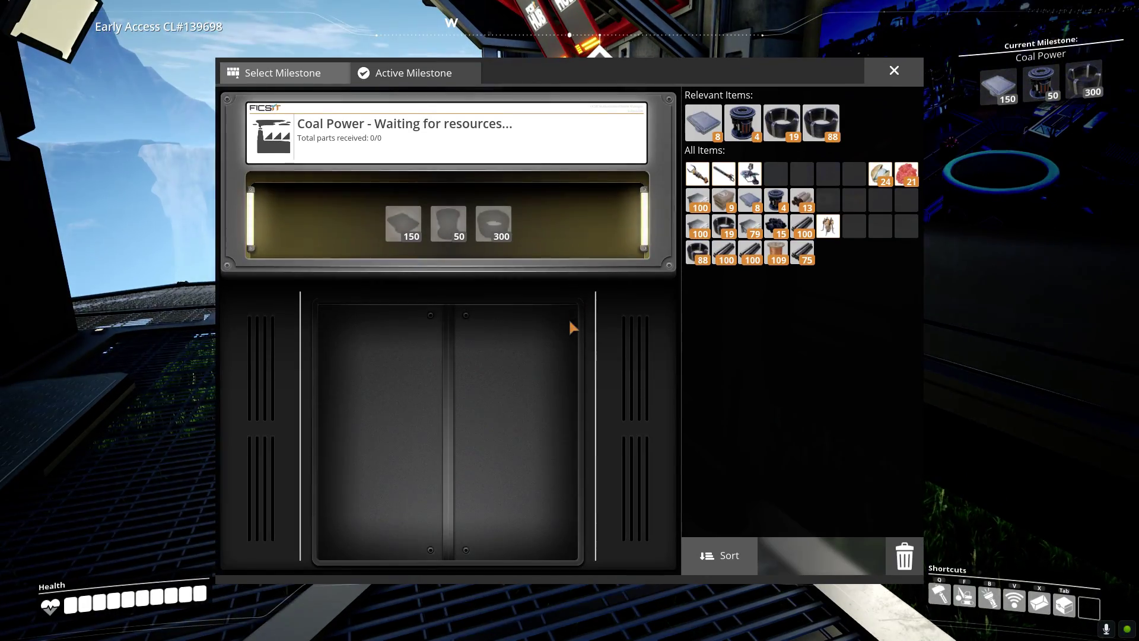
click(284, 72)
key(Escape)
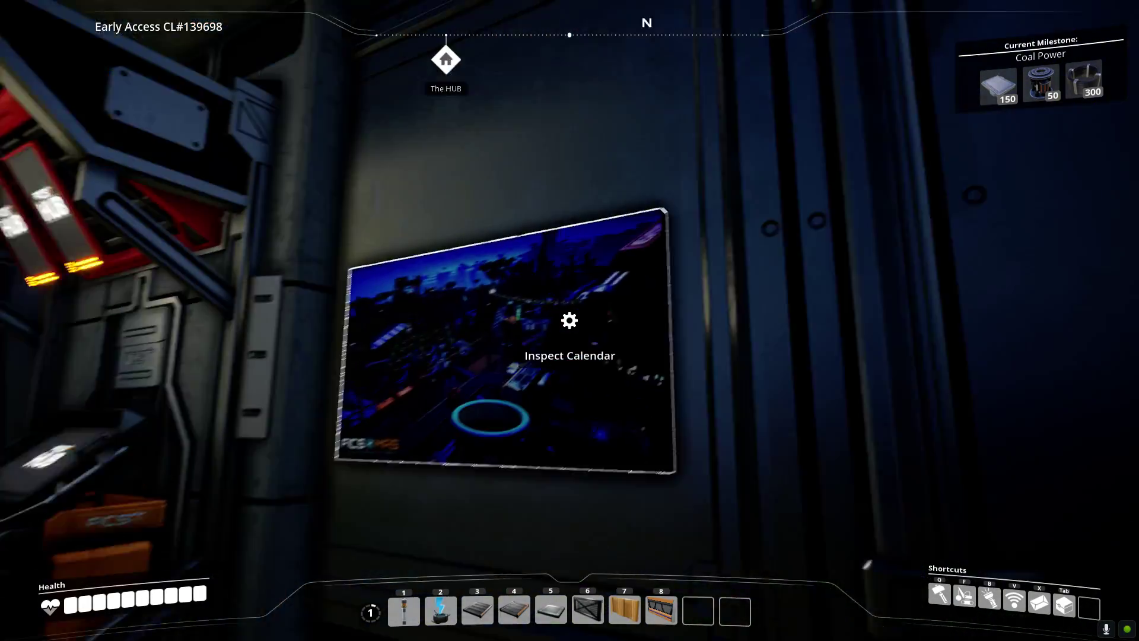
key(e)
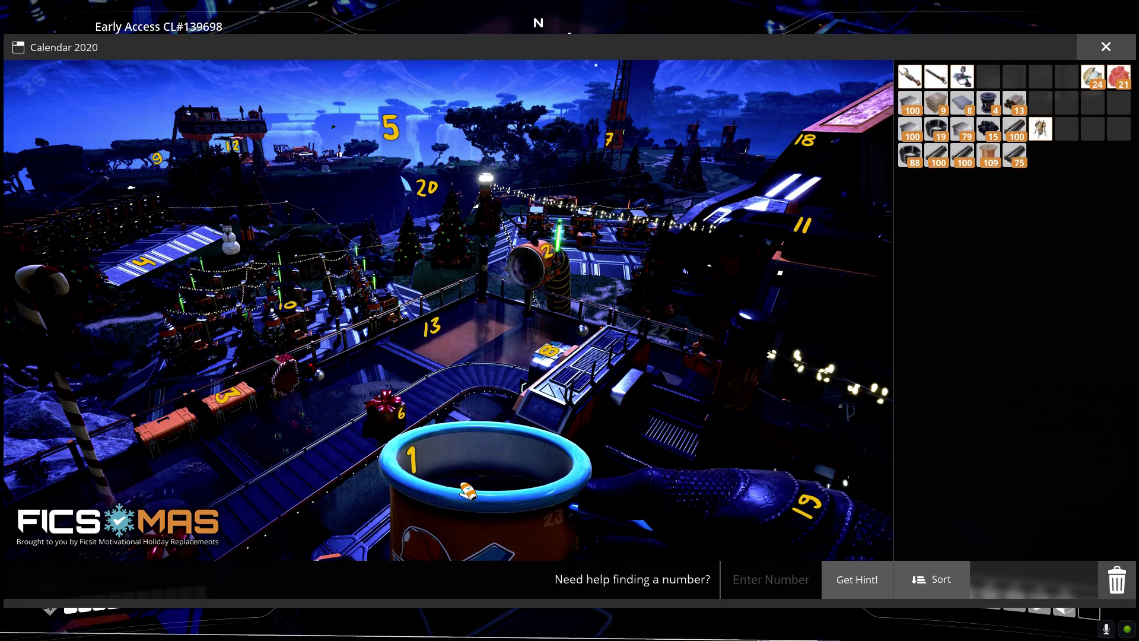
Collect doors 16, 24, 15 and 14: Beryl Nuts, Quantum Computer, FICSMAS Gift and Tree Branch
click(752, 385)
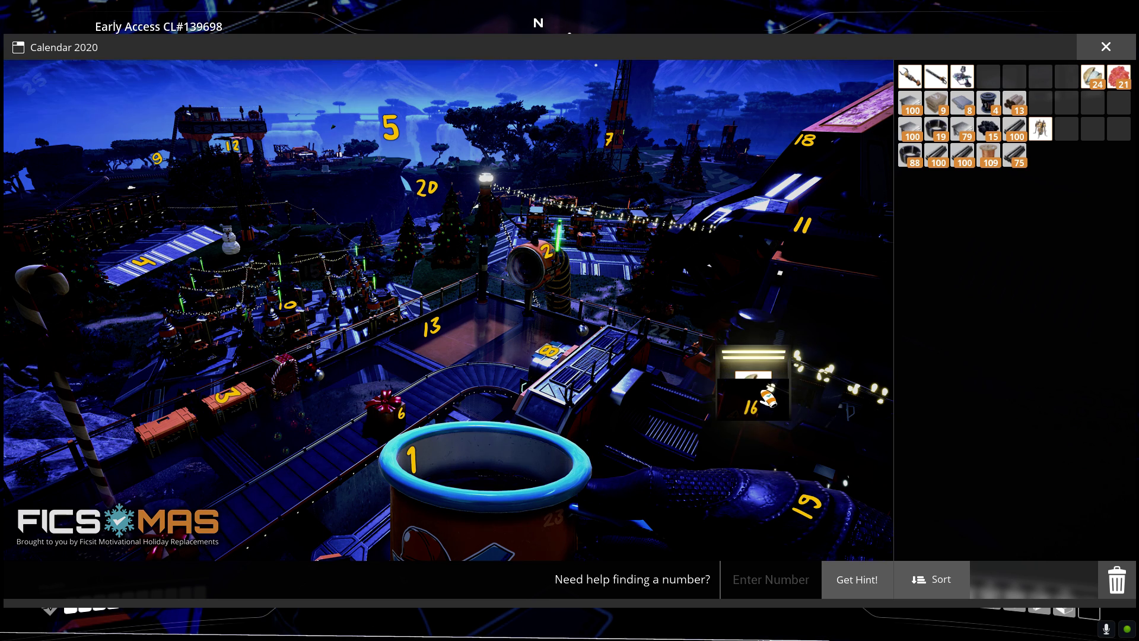
click(759, 392)
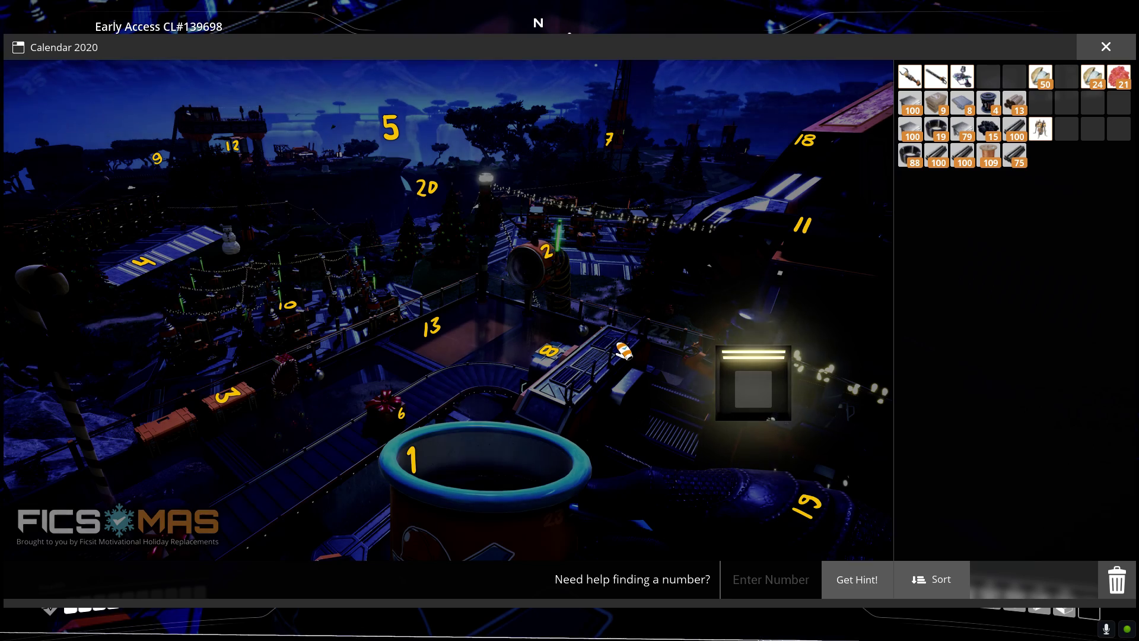
click(710, 207)
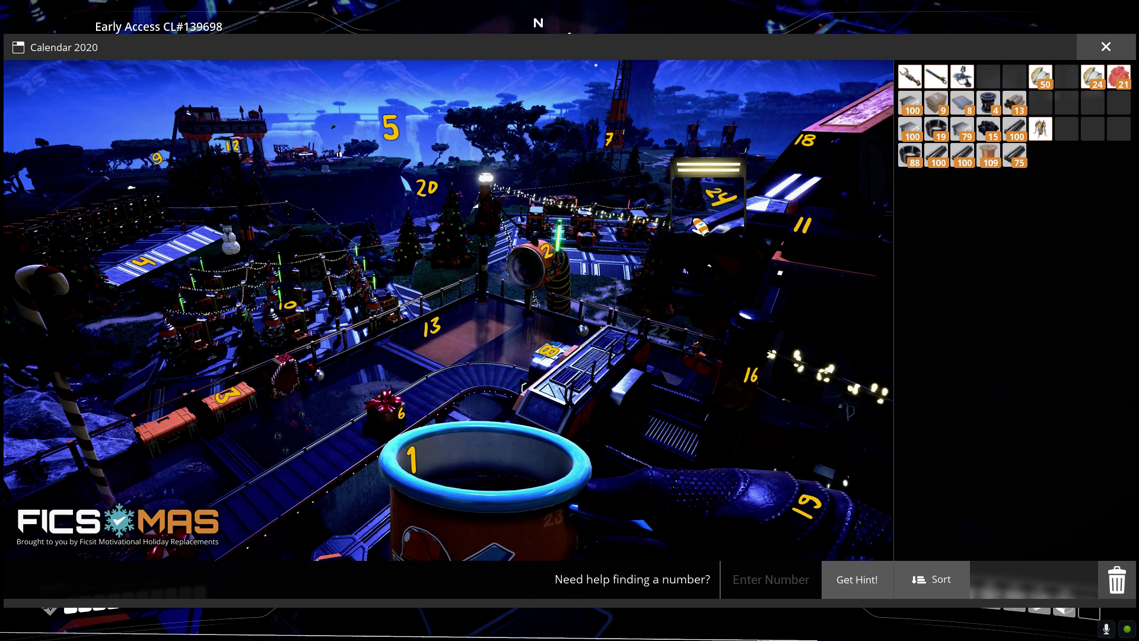
click(709, 206)
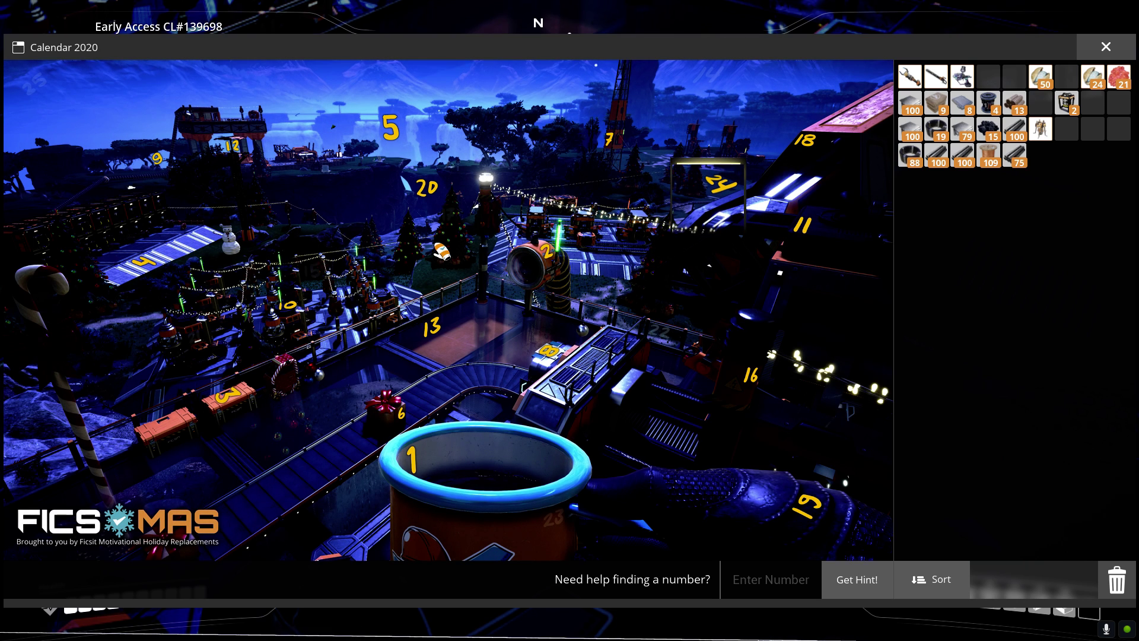
click(354, 218)
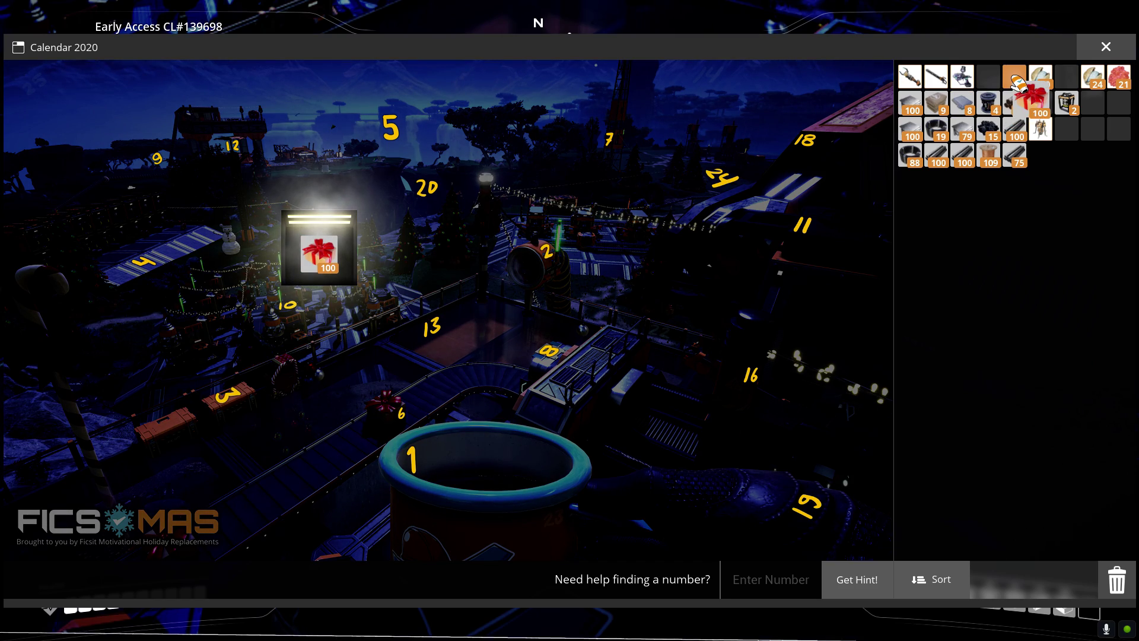
drag(329, 252, 987, 76)
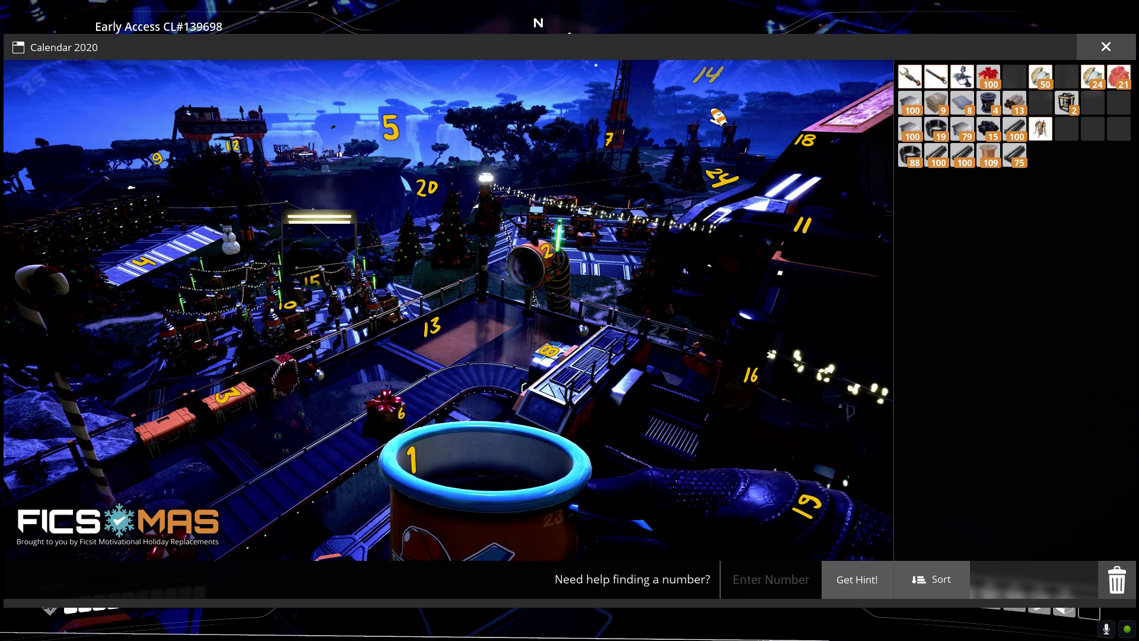
click(720, 102)
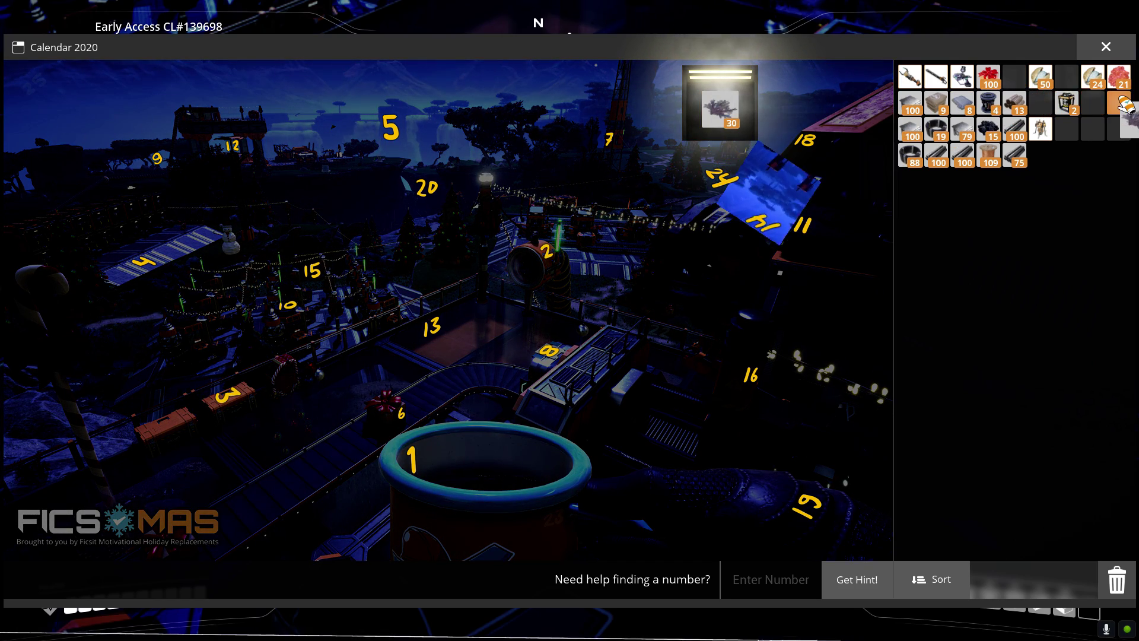
shift+click(718, 101)
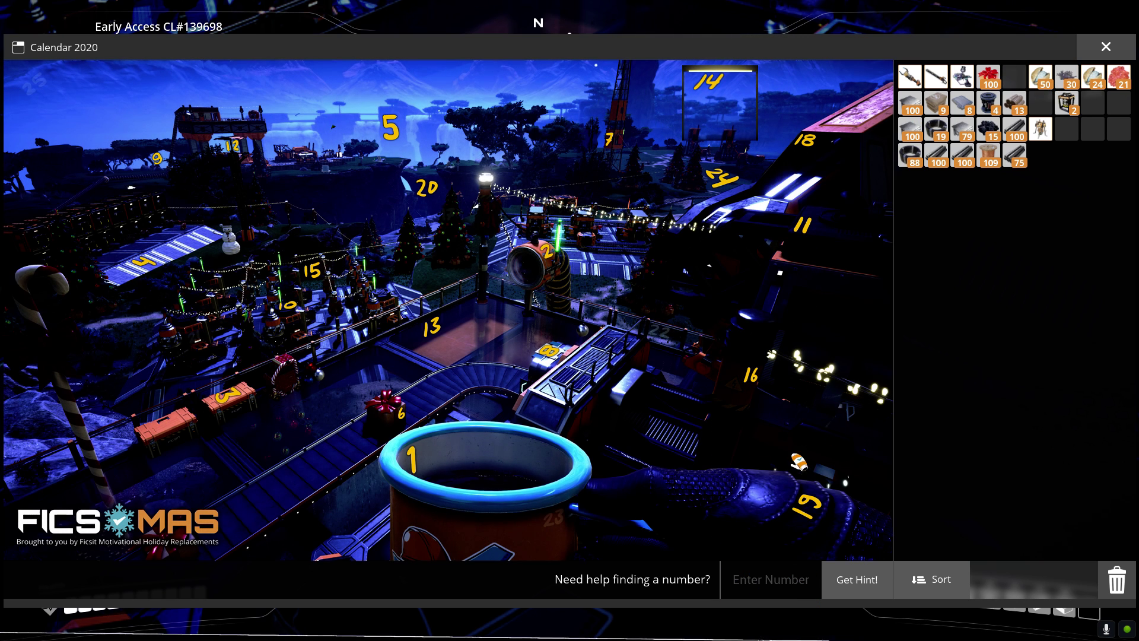
Stash door 22's red item and door 21's Superposition Oscillator, then start on the door by 20
click(657, 328)
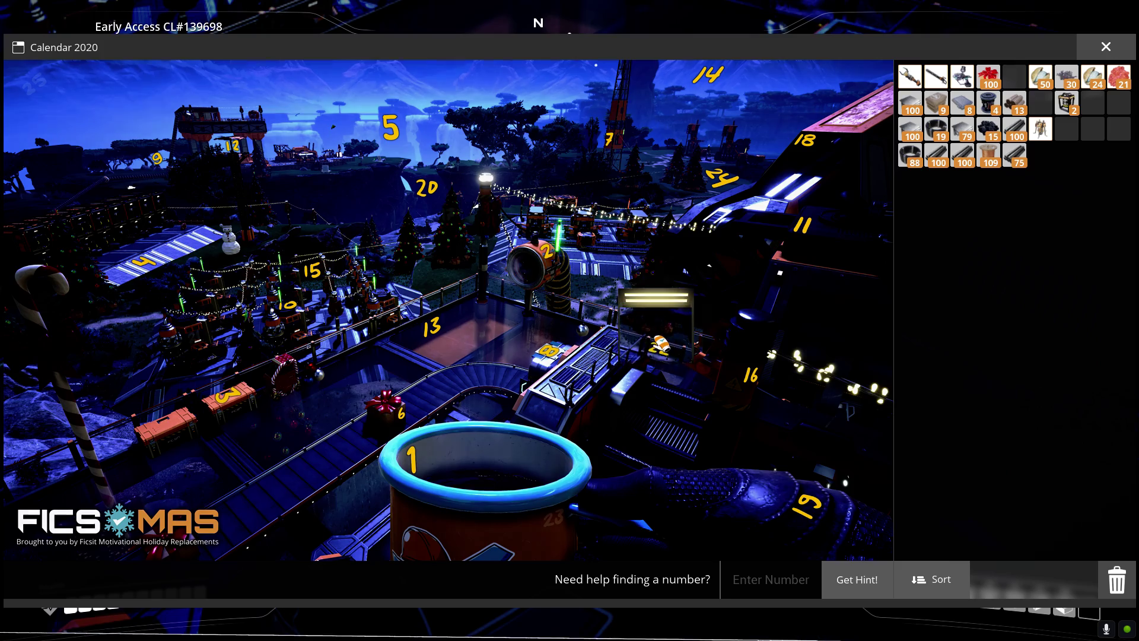
drag(655, 331, 1022, 109)
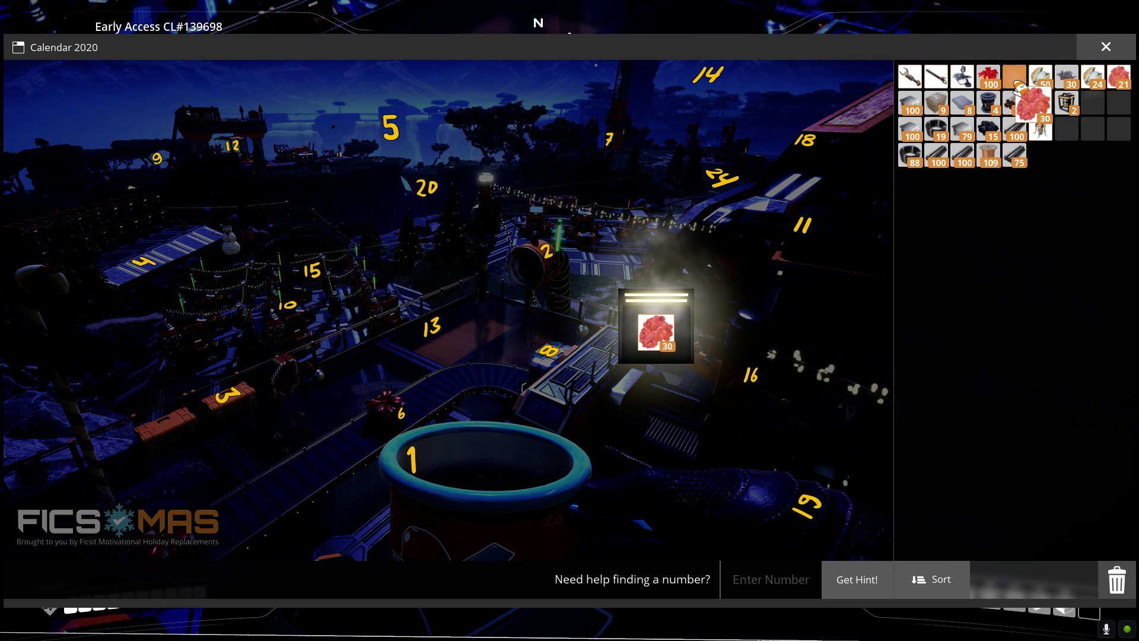
click(1014, 79)
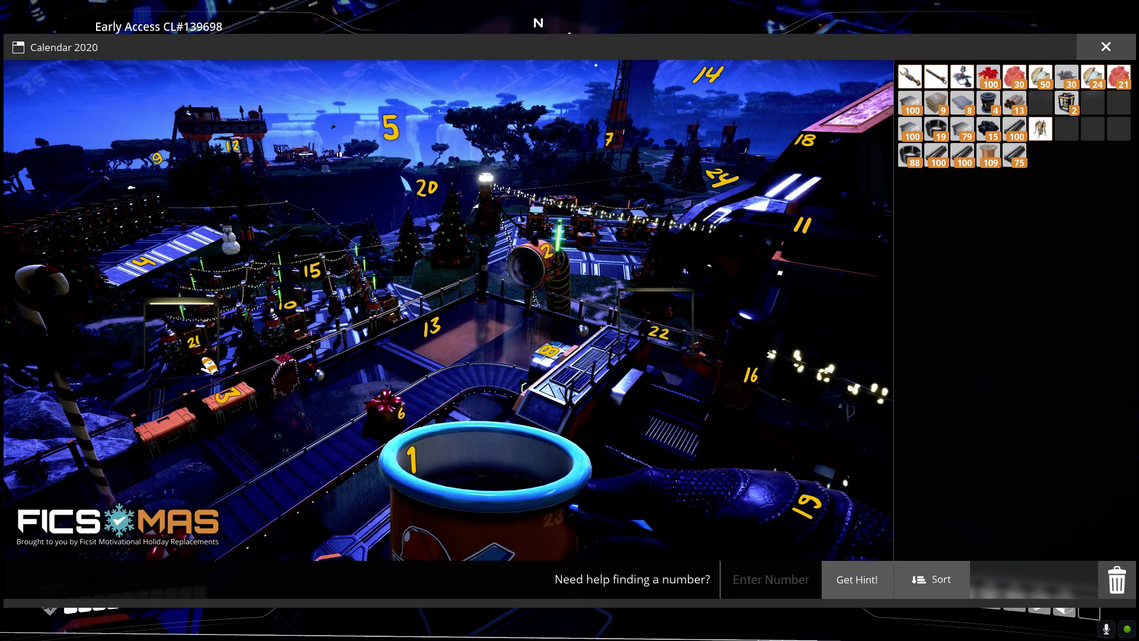
click(190, 347)
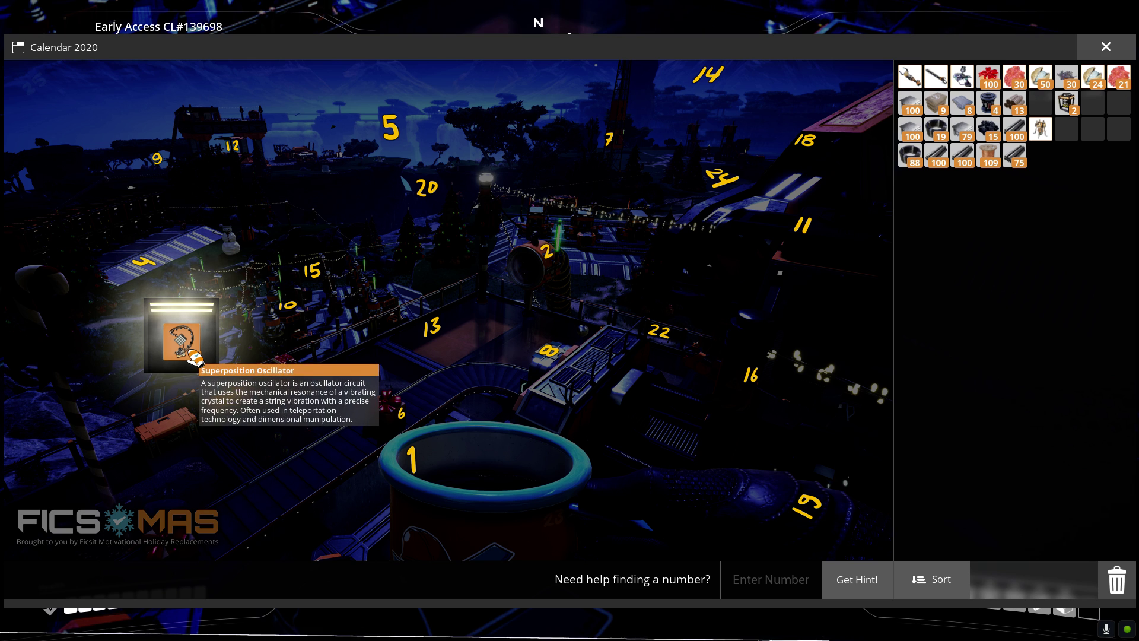
drag(191, 358, 1059, 104)
click(1059, 103)
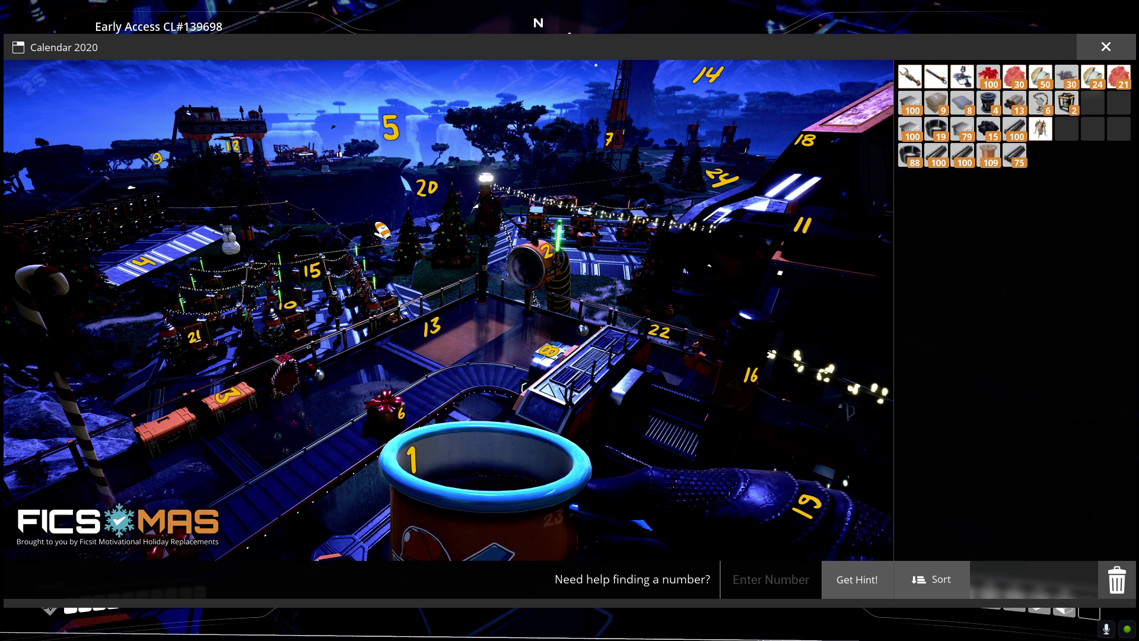
click(441, 236)
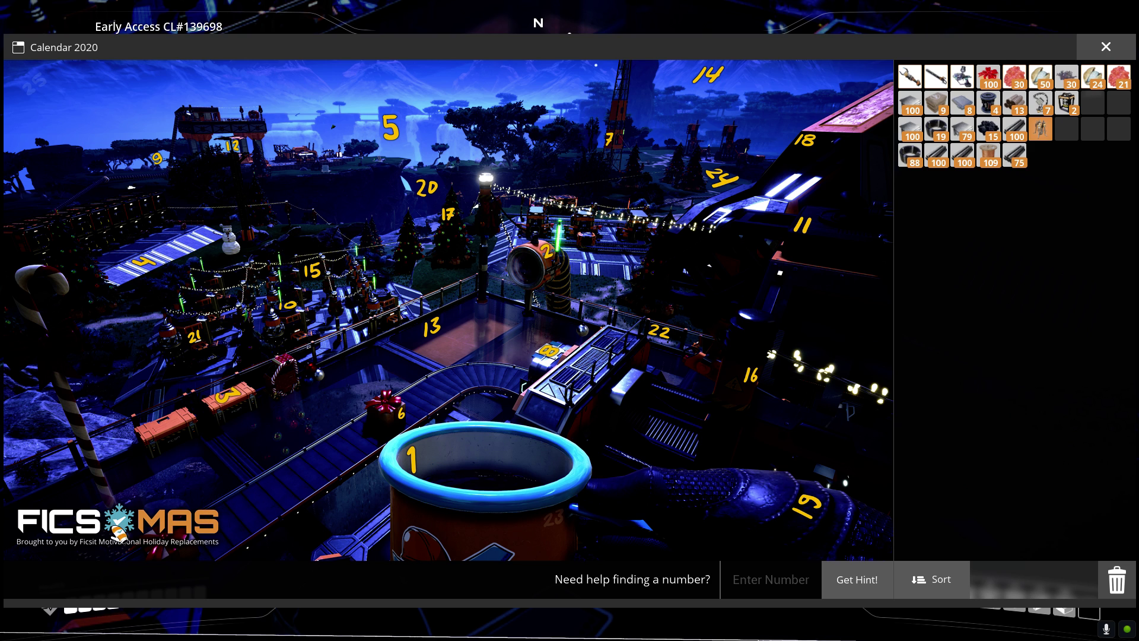
Open the calendar door on the mug and move its 50-count reward into the inventory
click(518, 498)
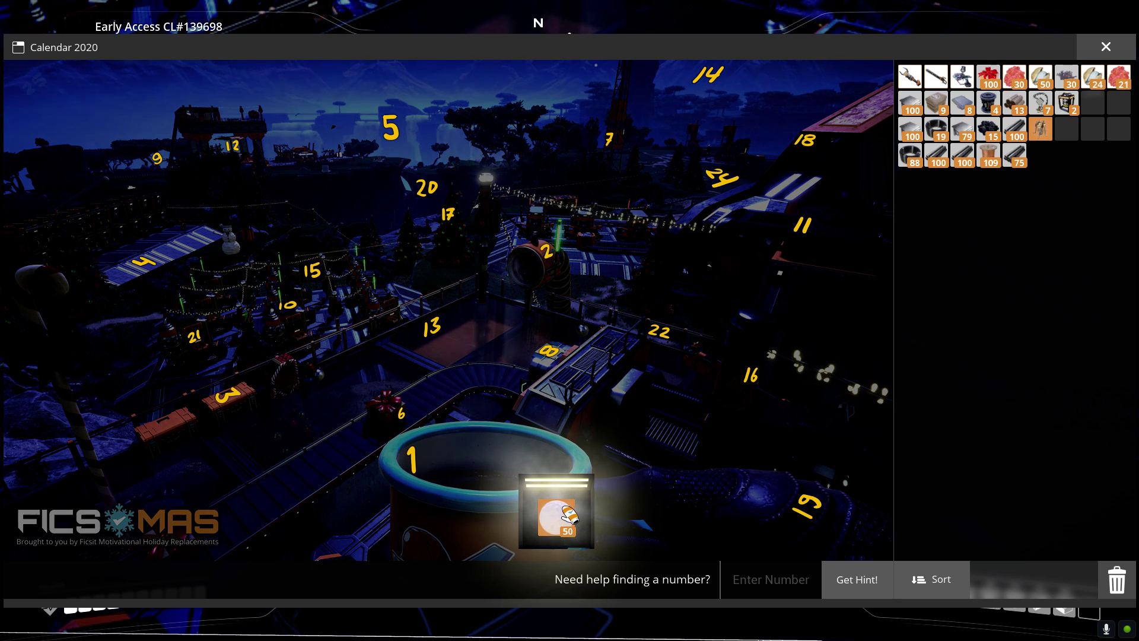
drag(568, 514, 1066, 128)
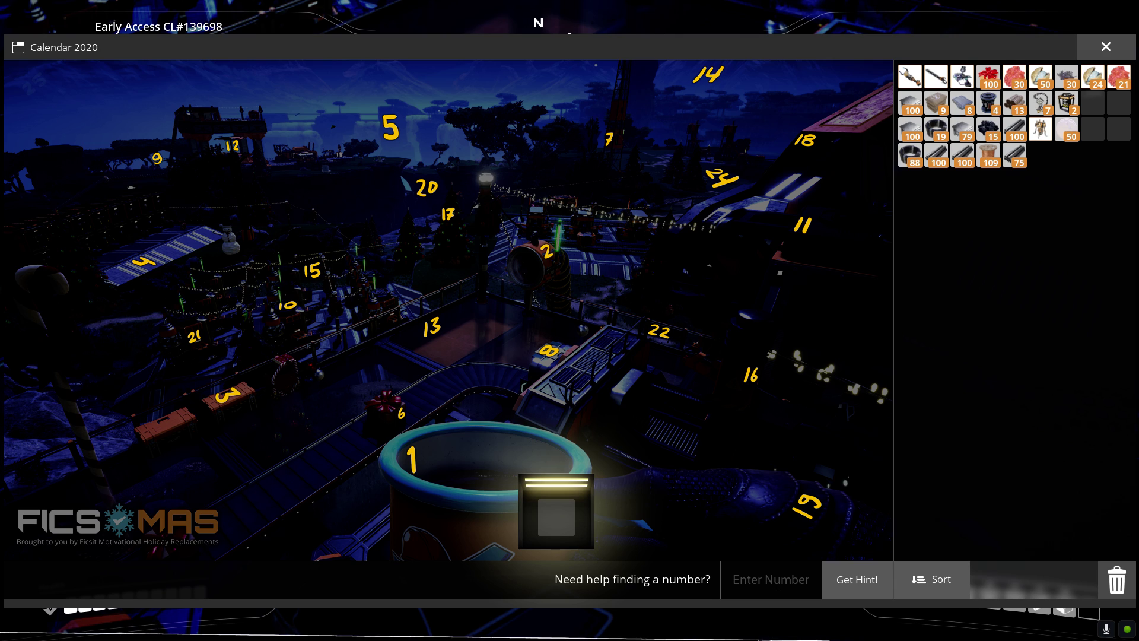
text(23)
Get a hint for door 25, take its Fused Modular Frame, then request a hint for 26
click(830, 583)
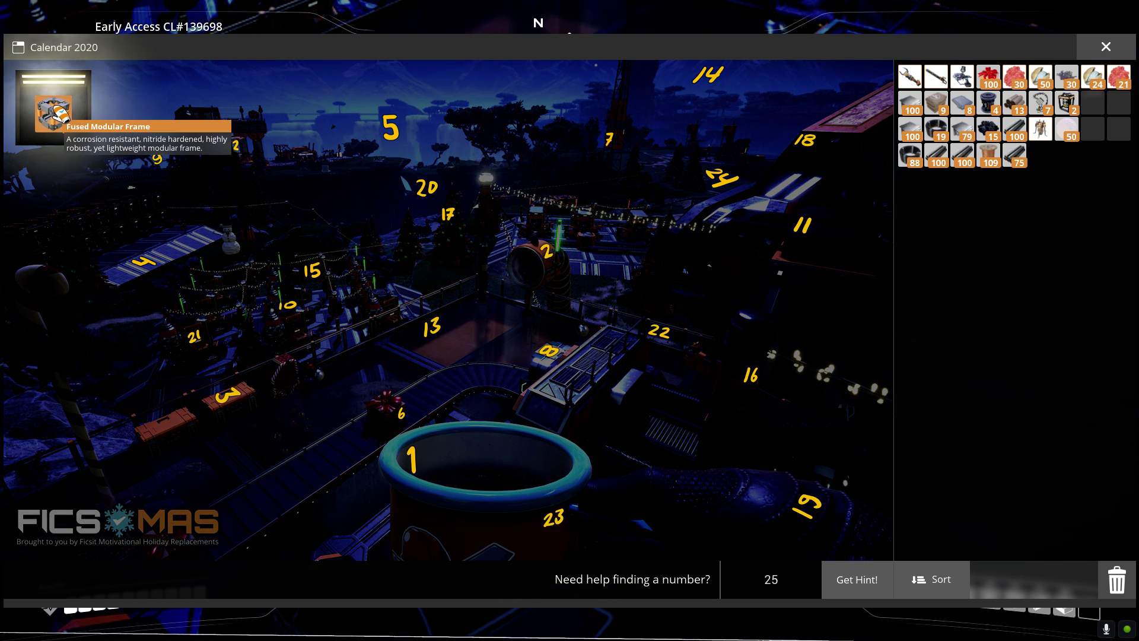
drag(59, 112, 1117, 105)
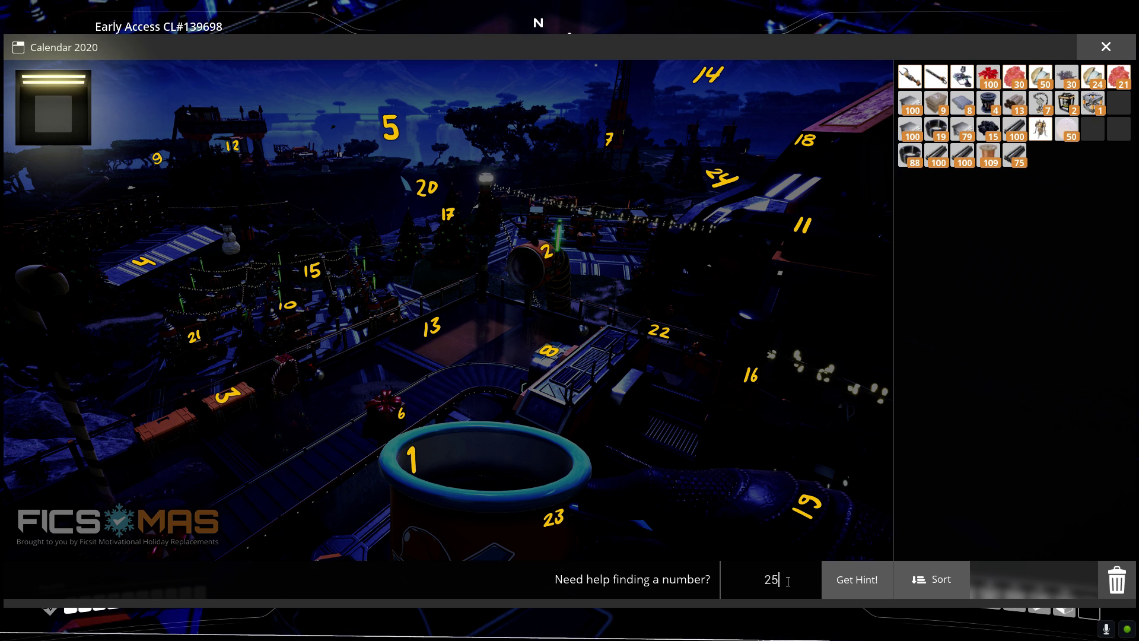
text(6)
click(836, 574)
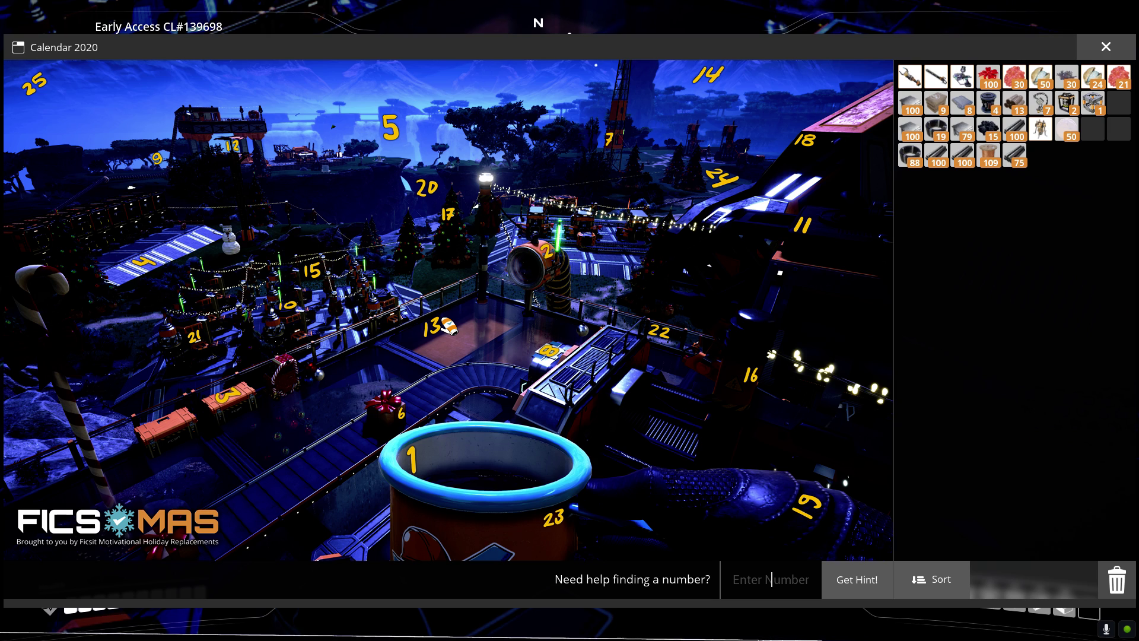
Try door 14, then run a hint search for 27, which the calendar reports doesn't exist
click(858, 589)
text(27)
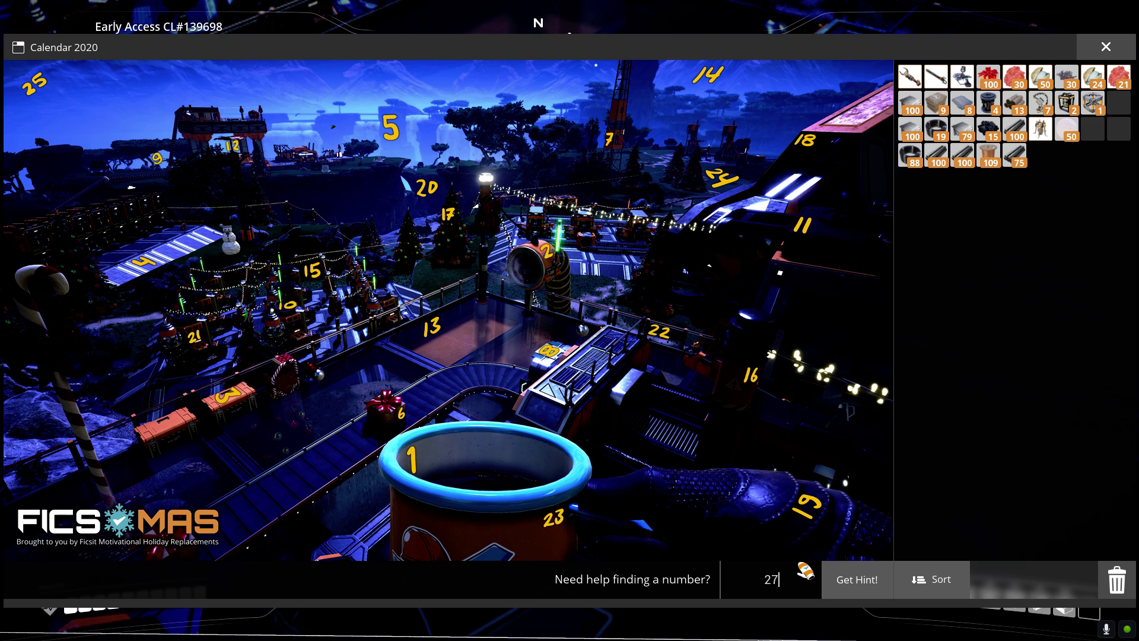
click(853, 579)
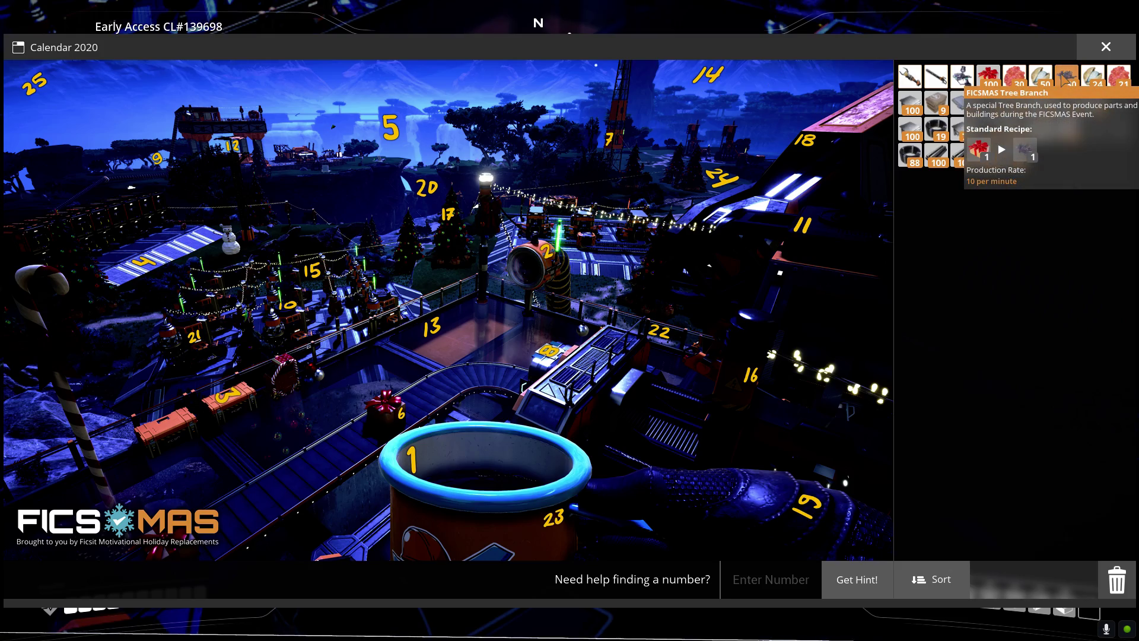
Close the calendar, glance over the Craft Bench recipes, and bring up the nearby Constructor's setup
key(Escape)
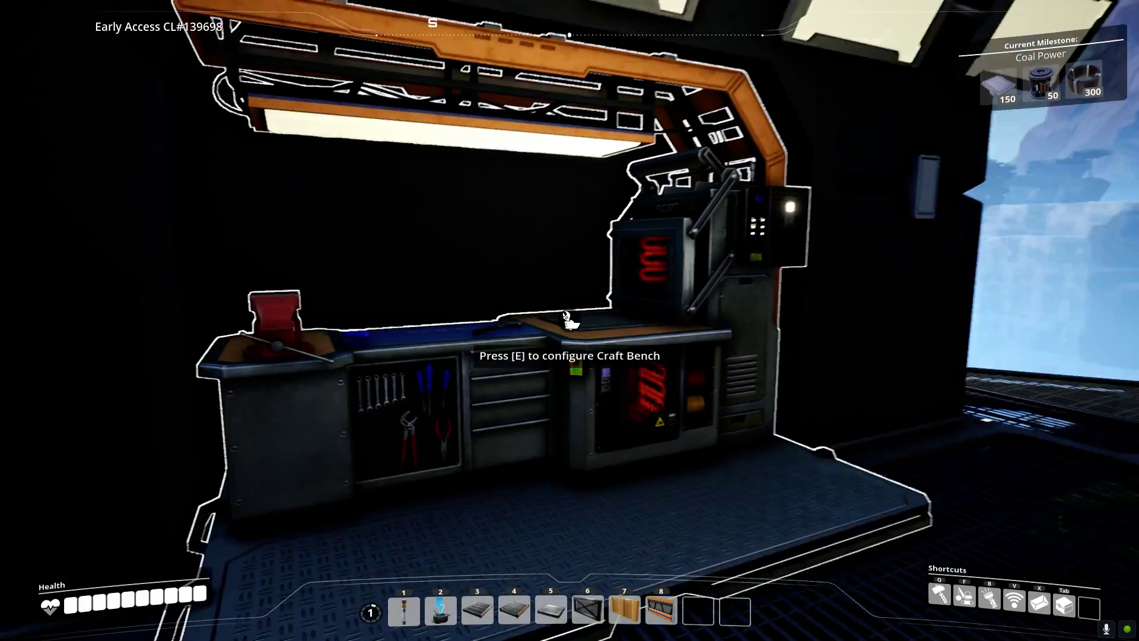
key(e)
scroll(318, 322, down, 3)
scroll(355, 302, down, 4)
scroll(354, 301, down, 1)
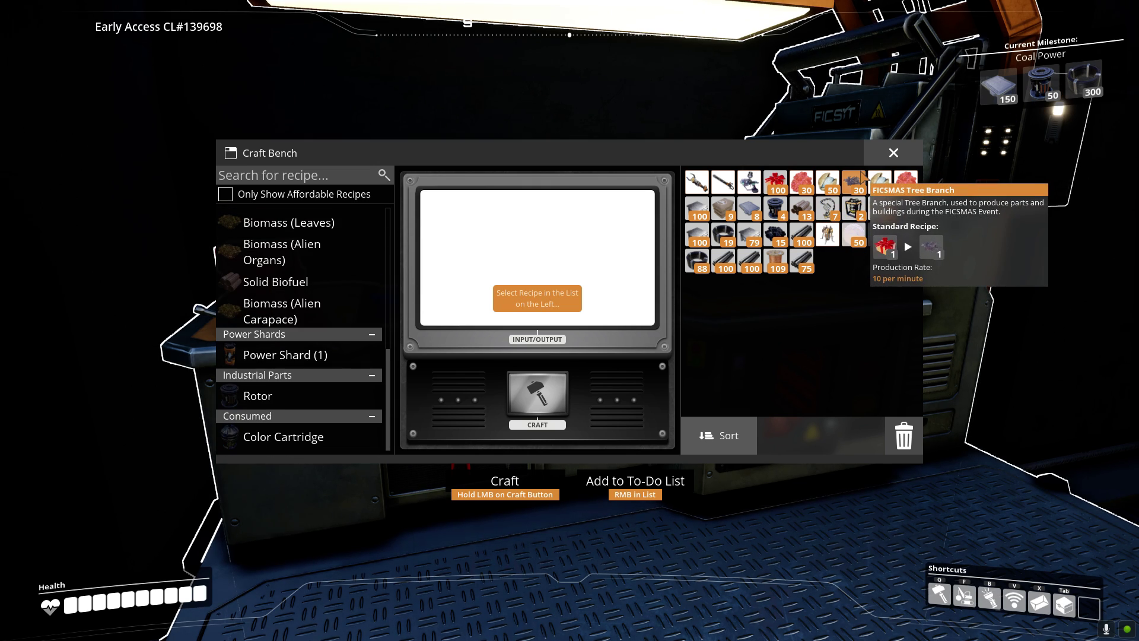
key(Escape)
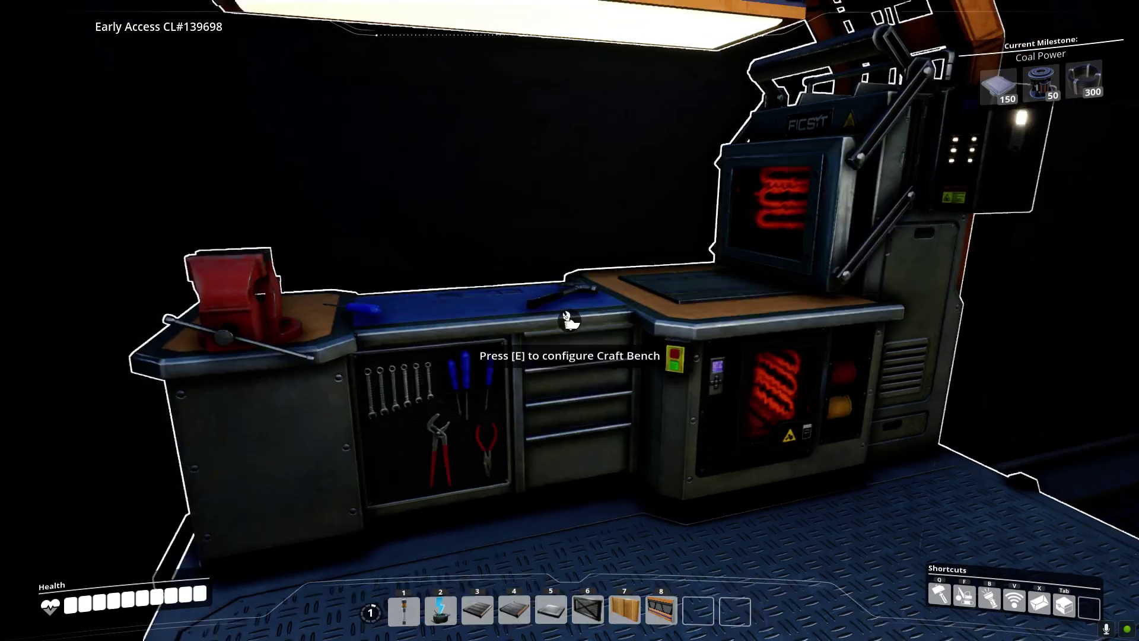
key(q)
click(240, 246)
Set the Constructor to the FICSMAS Tree Branch recipe and let it run on loaded Gifts
click(249, 160)
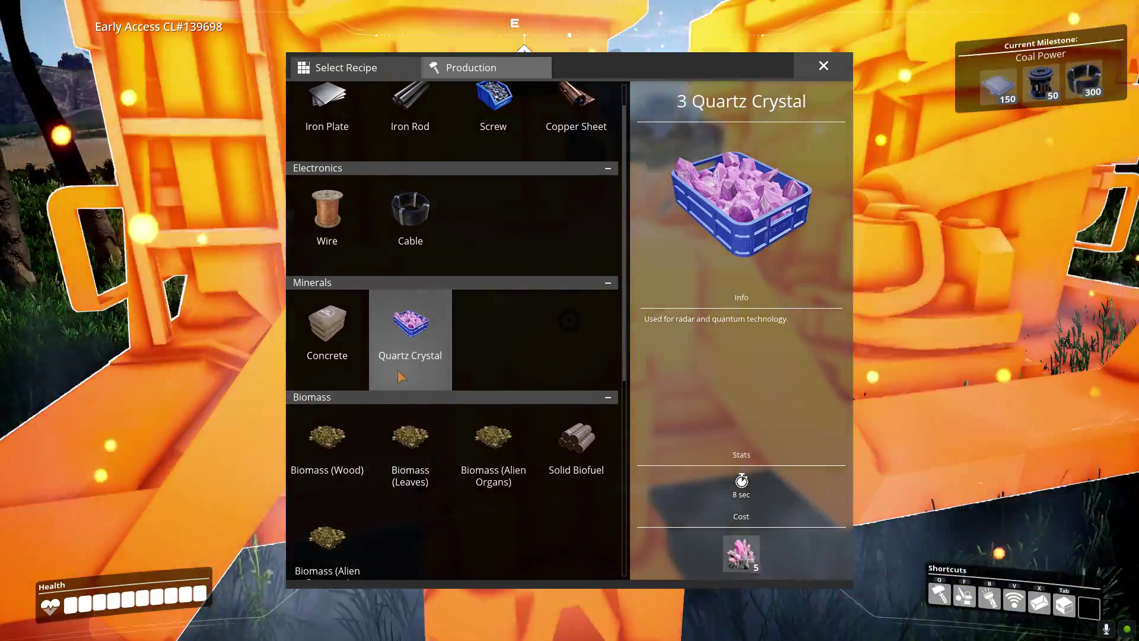
scroll(393, 379, down, 5)
click(331, 407)
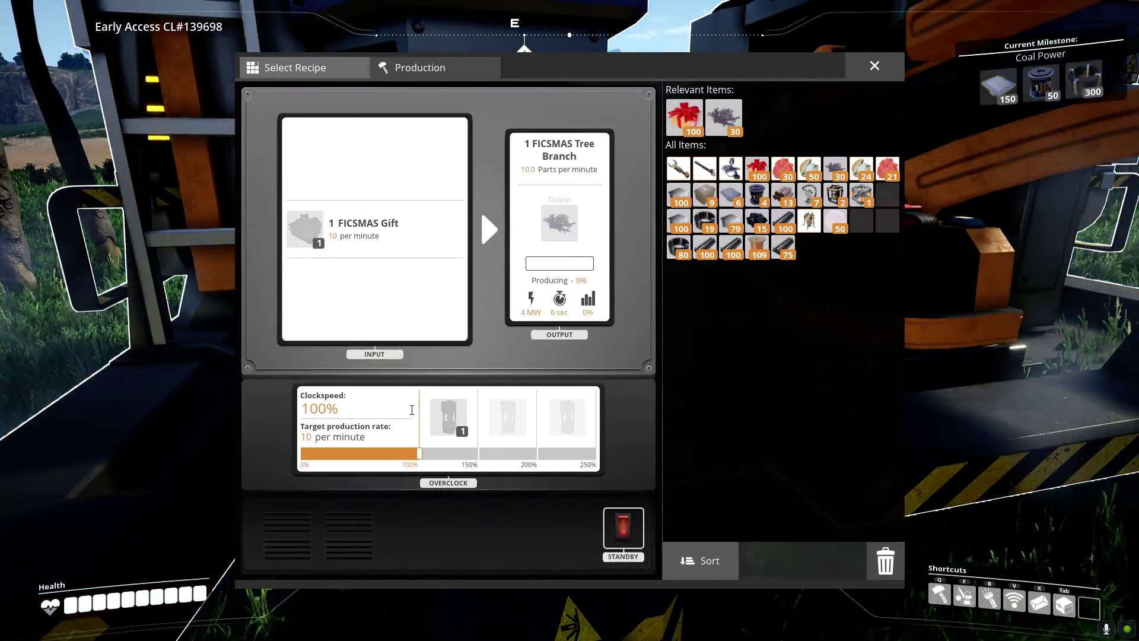
key(Escape)
key(e)
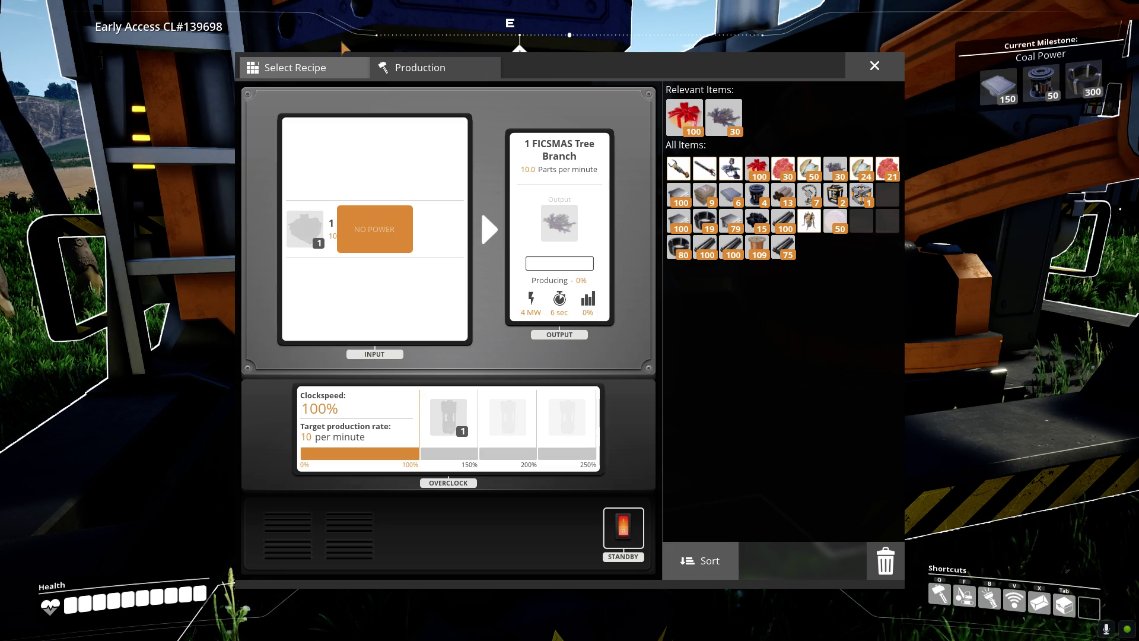
click(303, 68)
scroll(419, 306, down, 3)
scroll(427, 300, down, 2)
scroll(425, 358, down, 1)
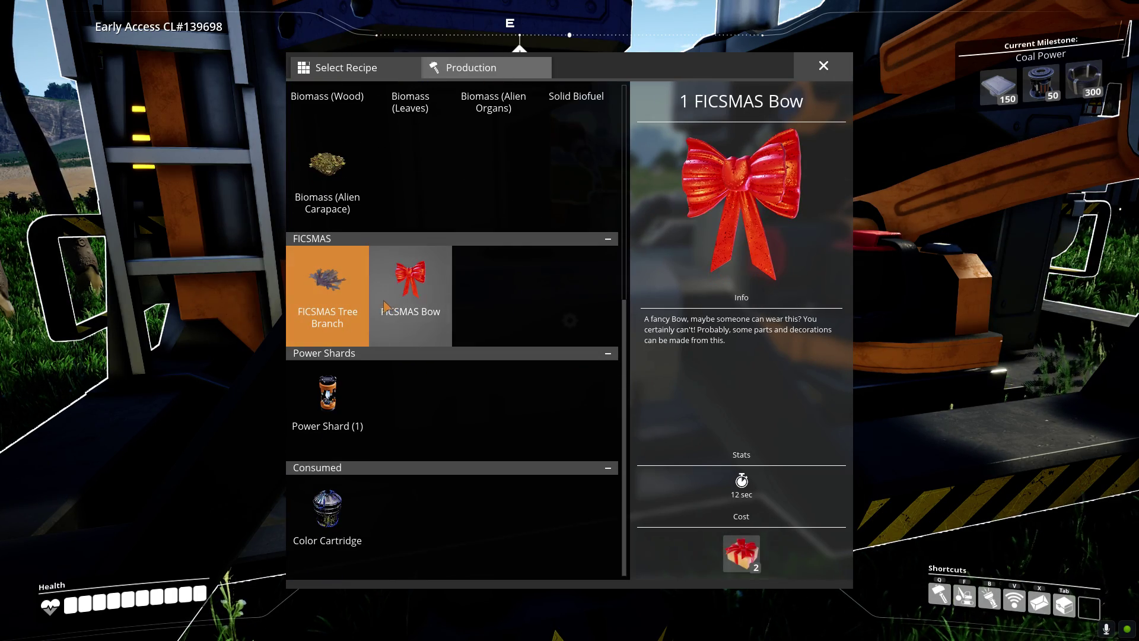
click(353, 307)
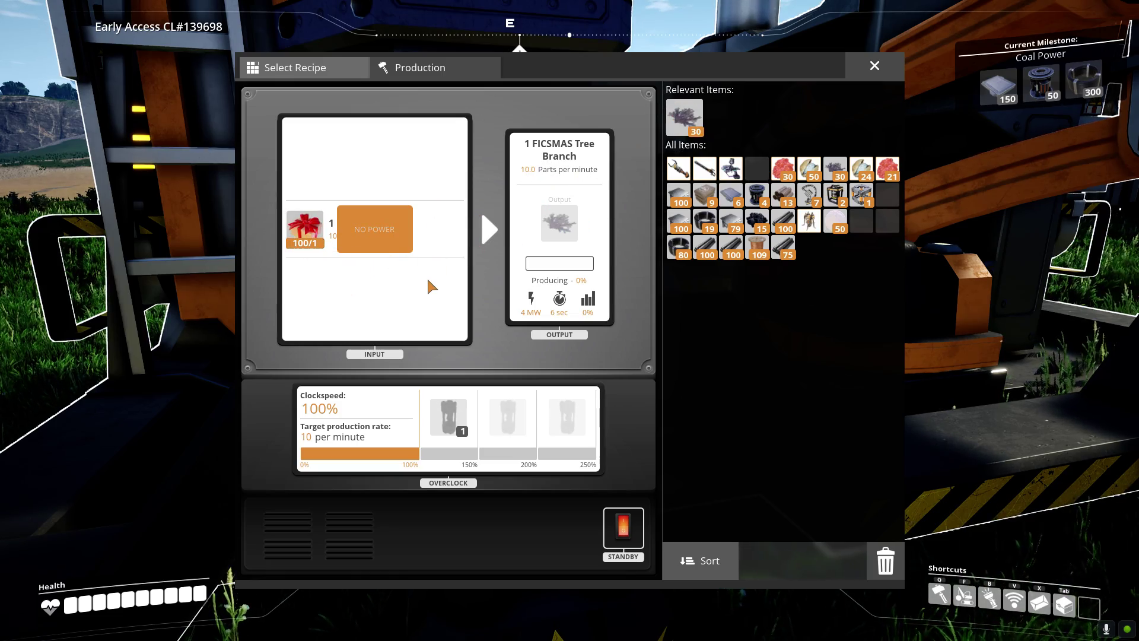
key(Escape)
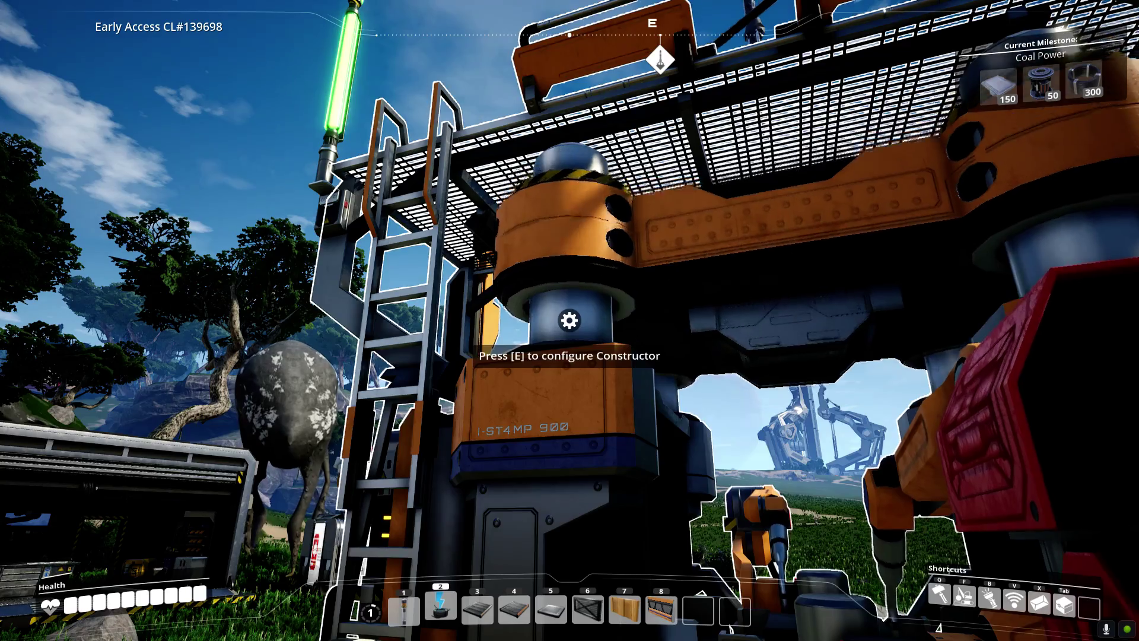
Check the FICSMAS event buildings, pull the leftover Gifts back to inventory, and enter dismantle mode
key(q)
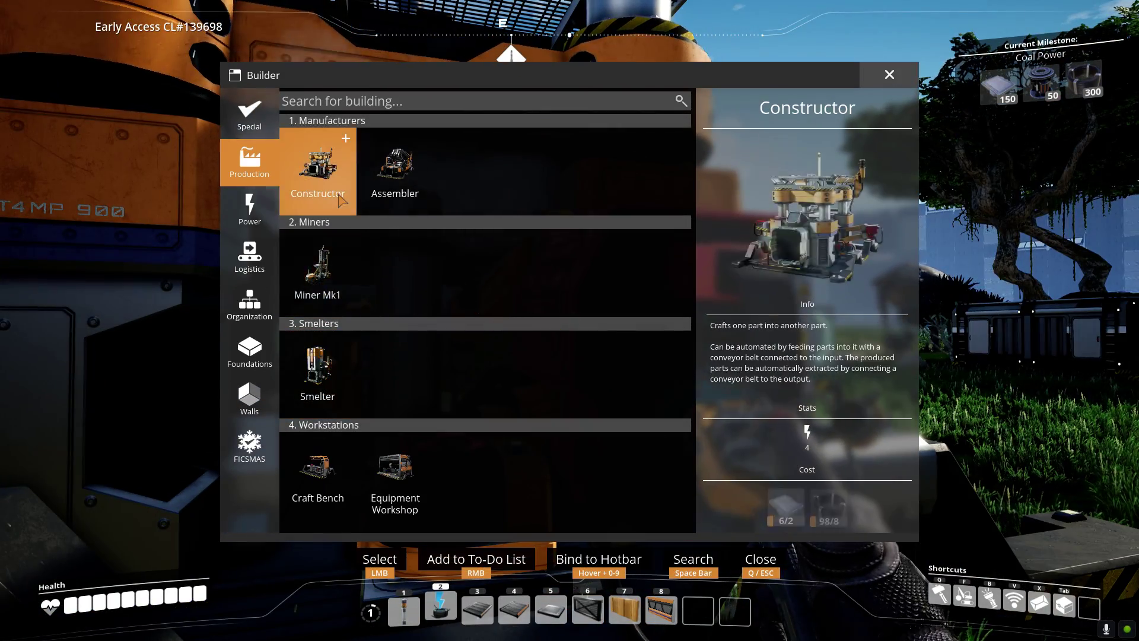
click(249, 443)
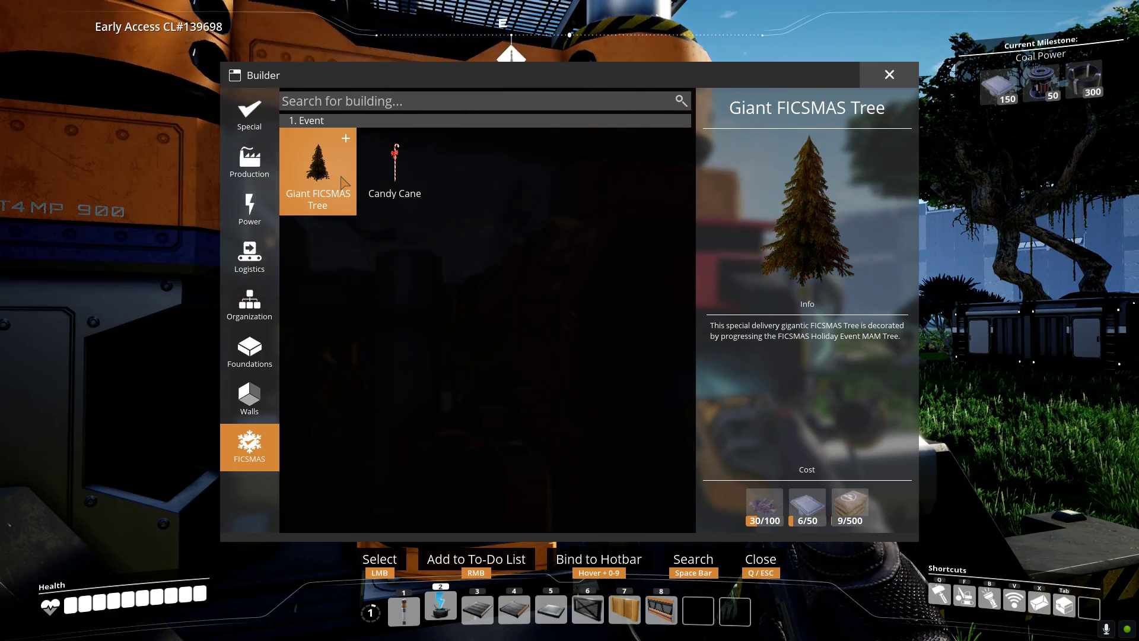
key(q)
key(e)
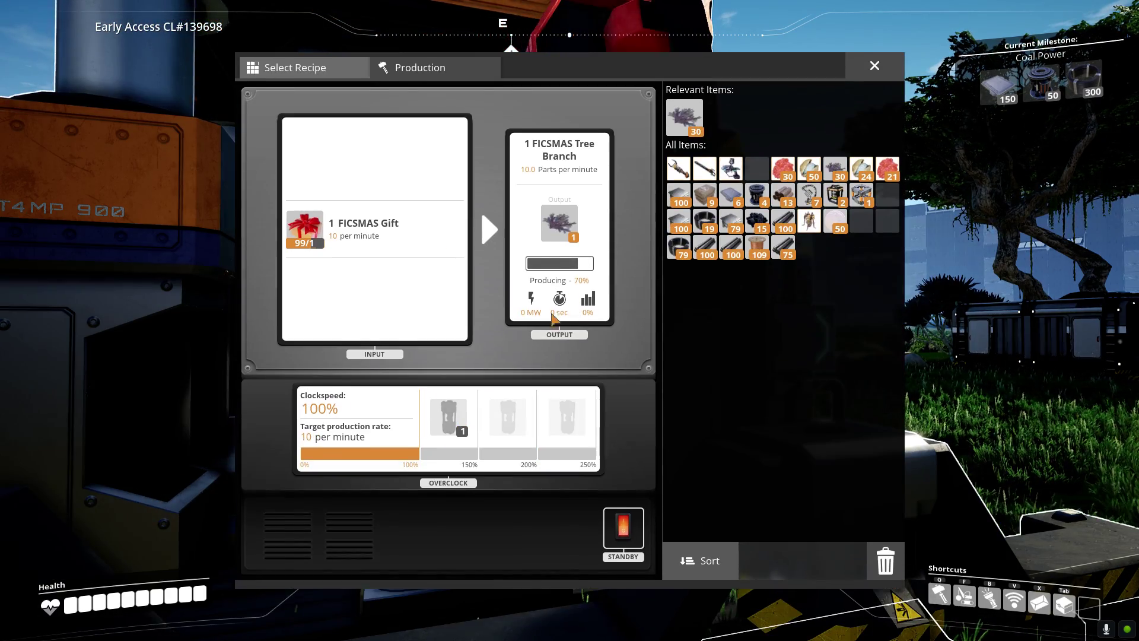
drag(293, 245, 605, 239)
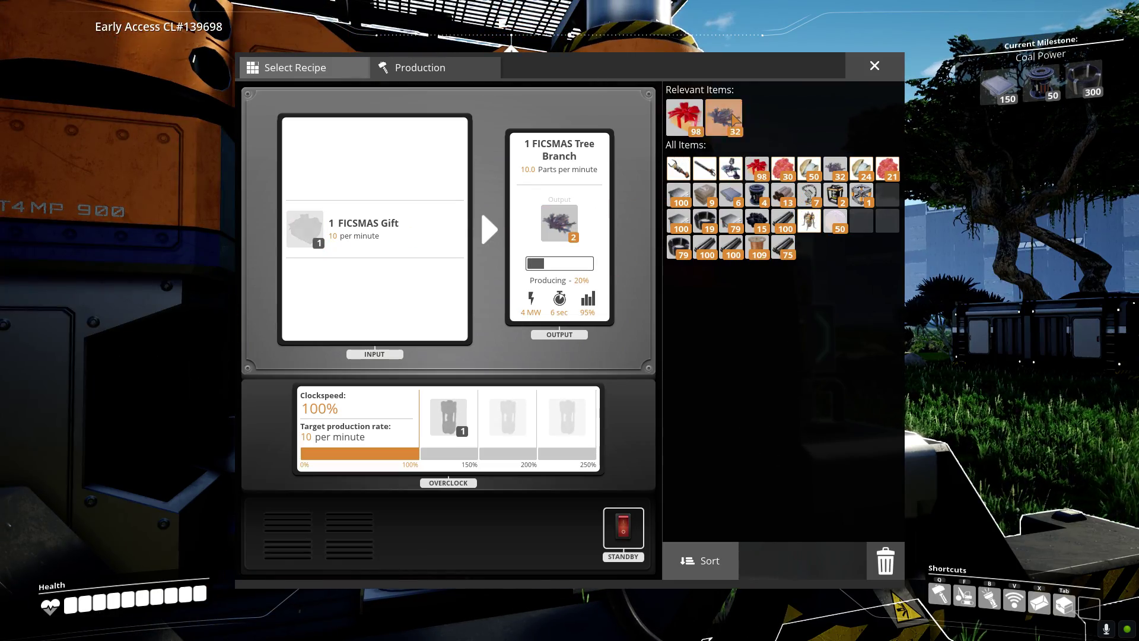
key(Escape)
key(f)
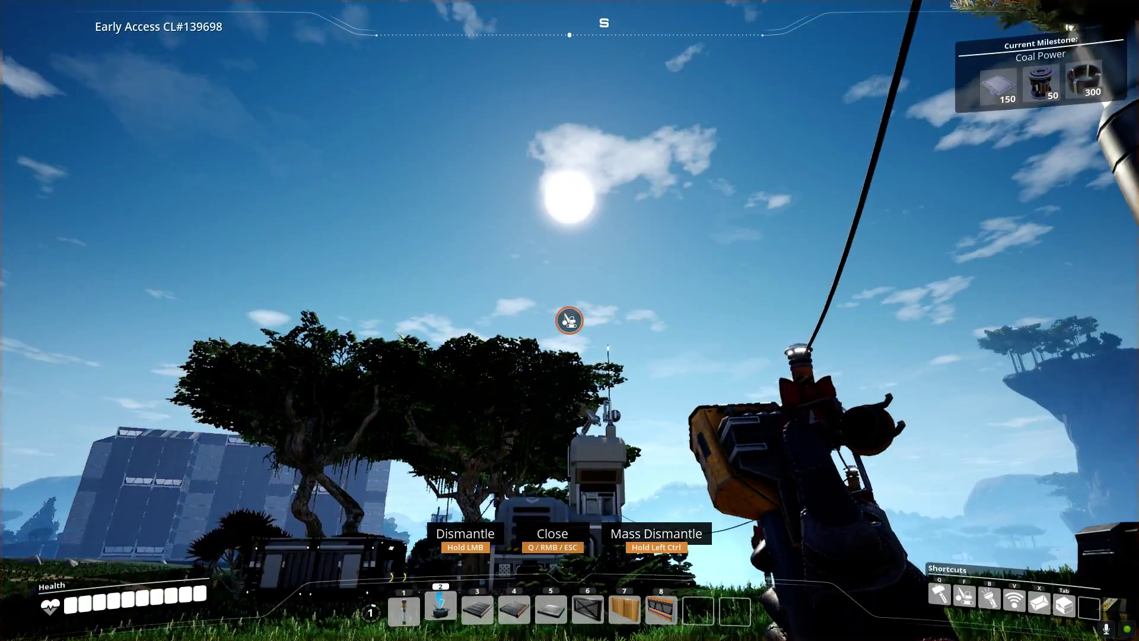
Leave dismantle mode, glance at the Equipment Workshop and the FICSMAS decoration building costs
key(f)
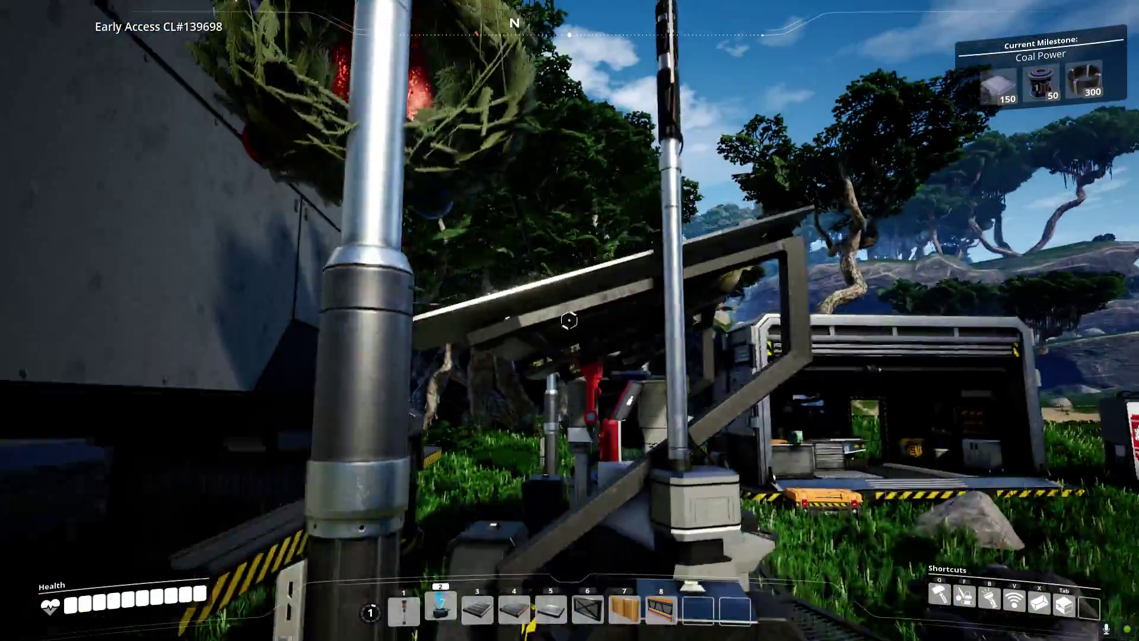
key(w)
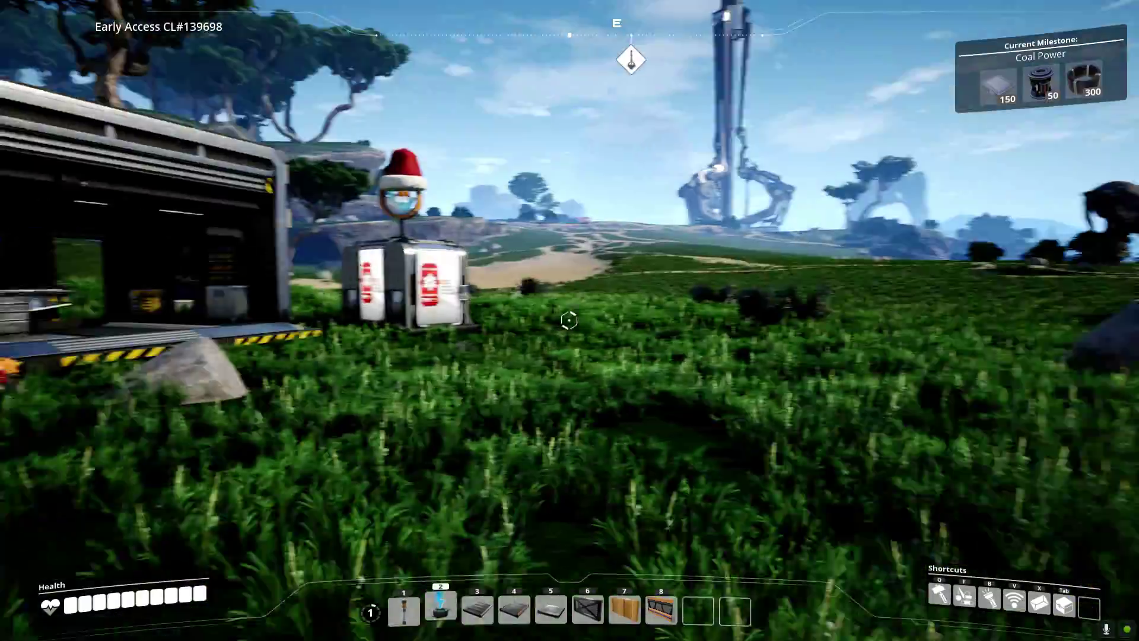
key(w)
key(e)
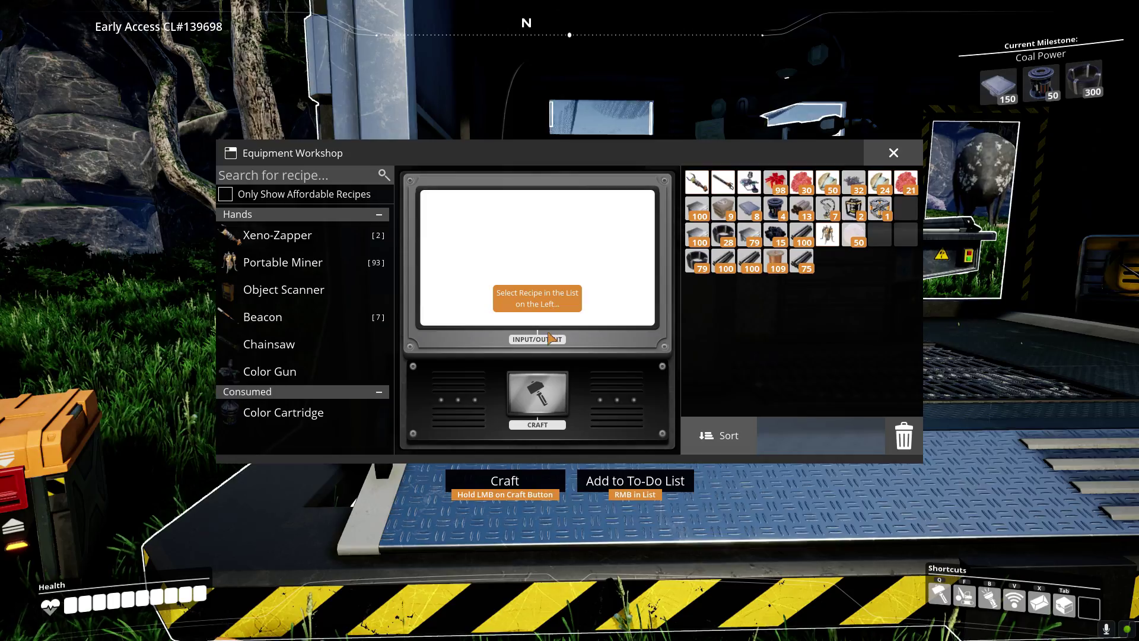
key(Escape)
key(q)
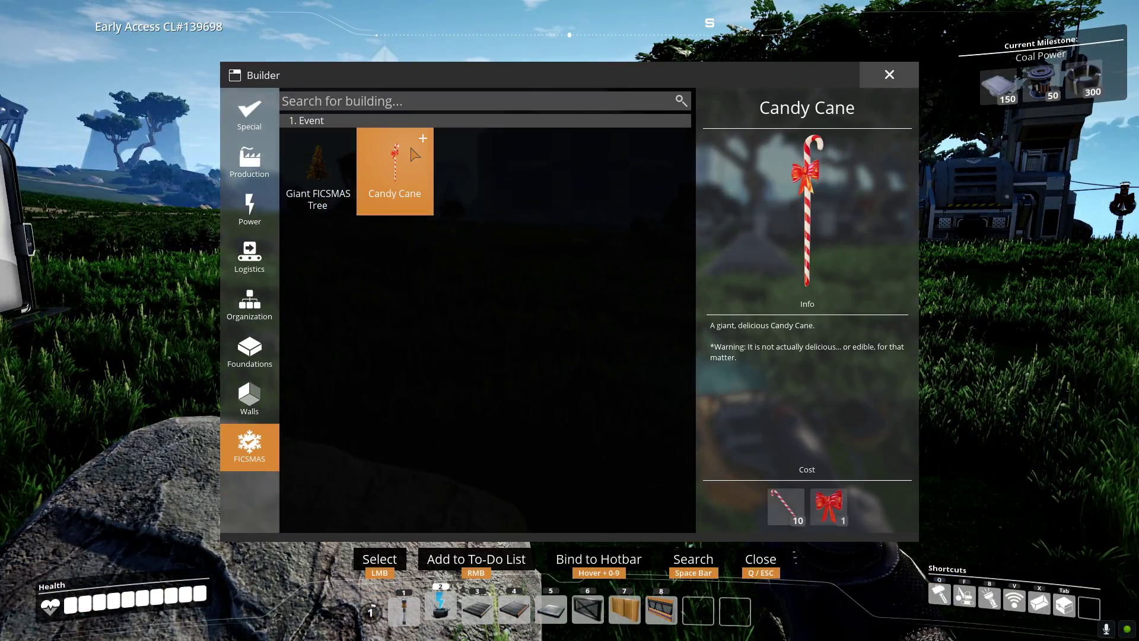
key(q)
Bring up the M.A.M.'s FICSMAS Holiday Event research tree
key(w)
key(e)
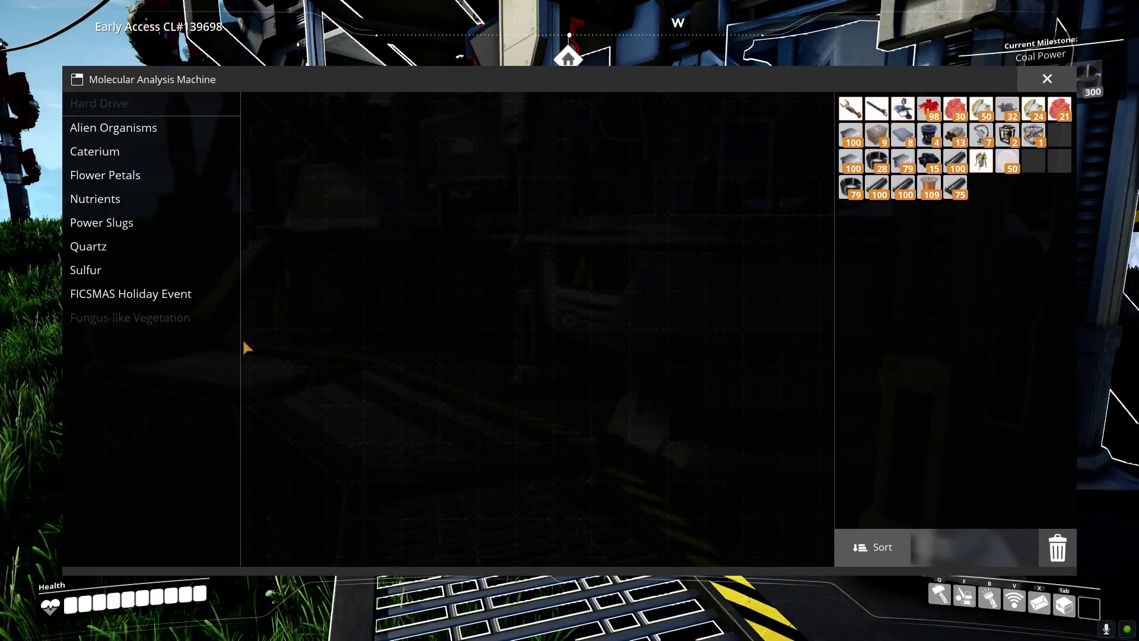
click(115, 296)
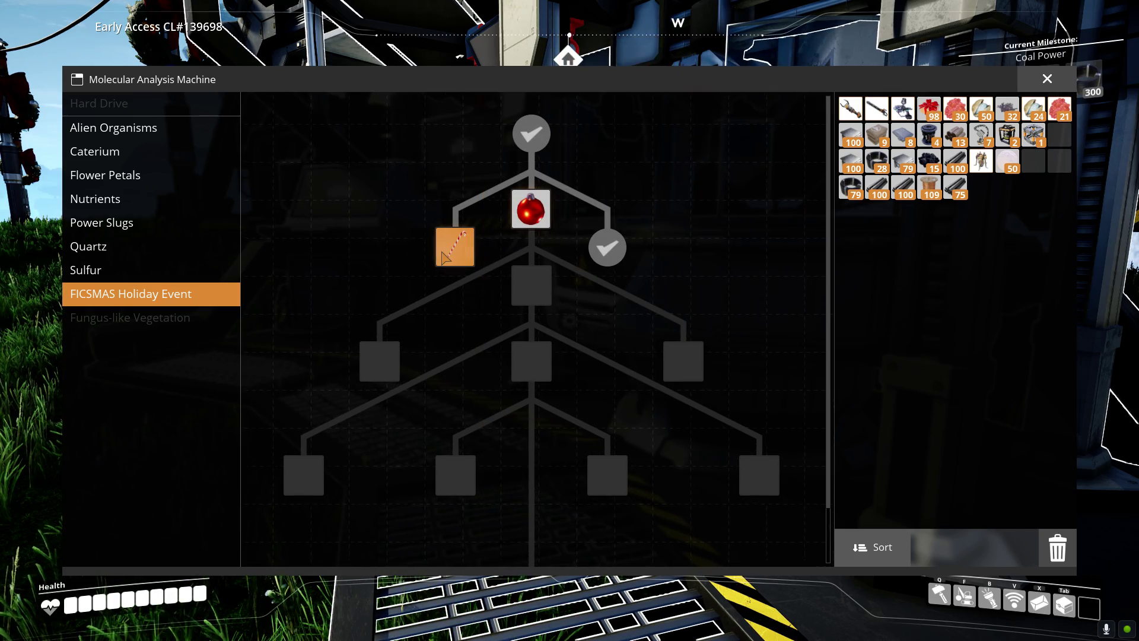
mouse_move(531, 210)
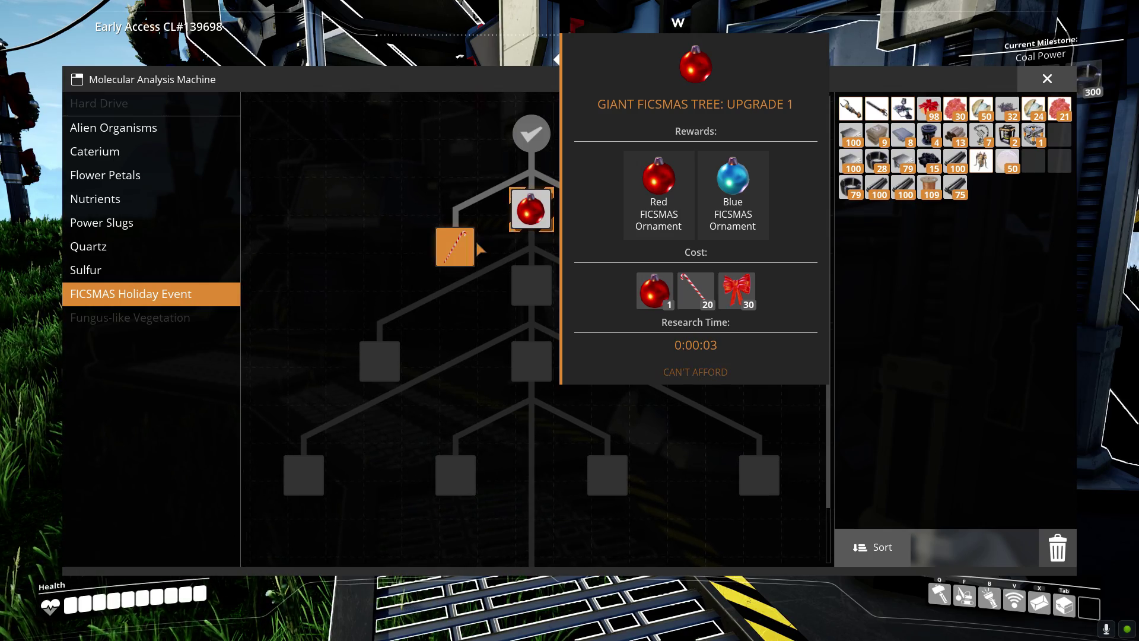
Place a new Constructor from the production buildings onto the grass
mouse_move(455, 246)
key(Escape)
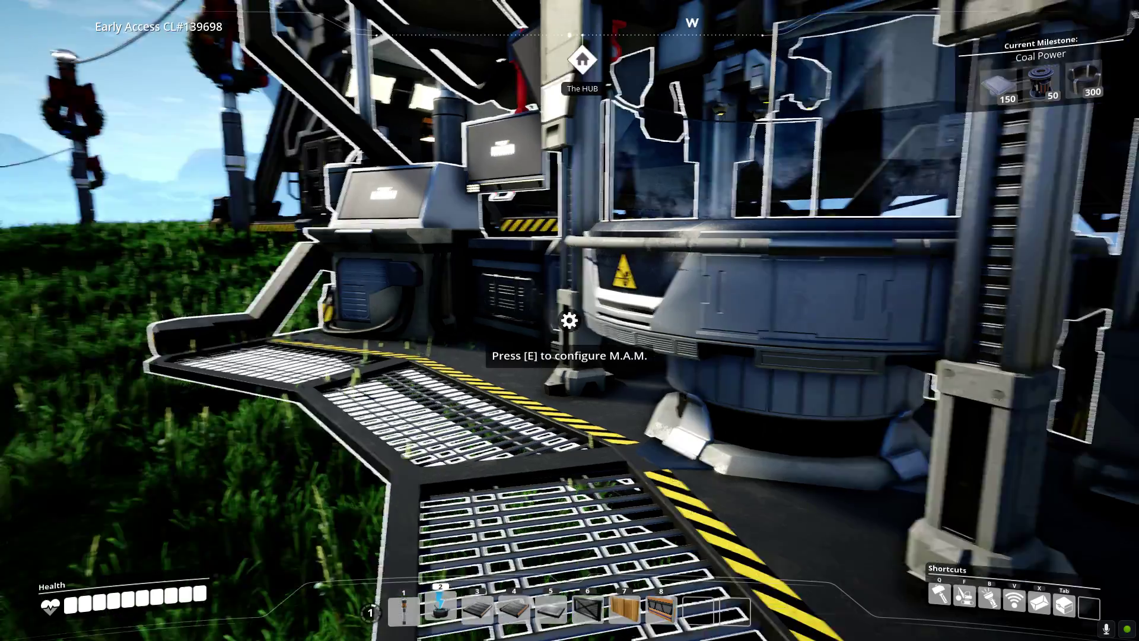
key(q)
click(246, 267)
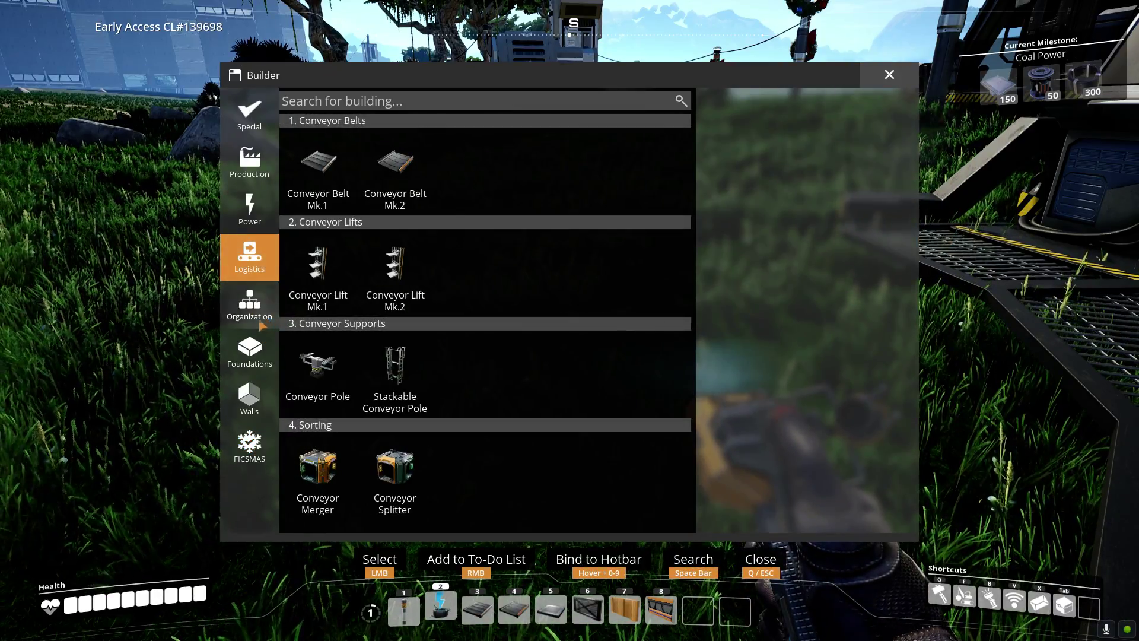
click(250, 303)
click(248, 165)
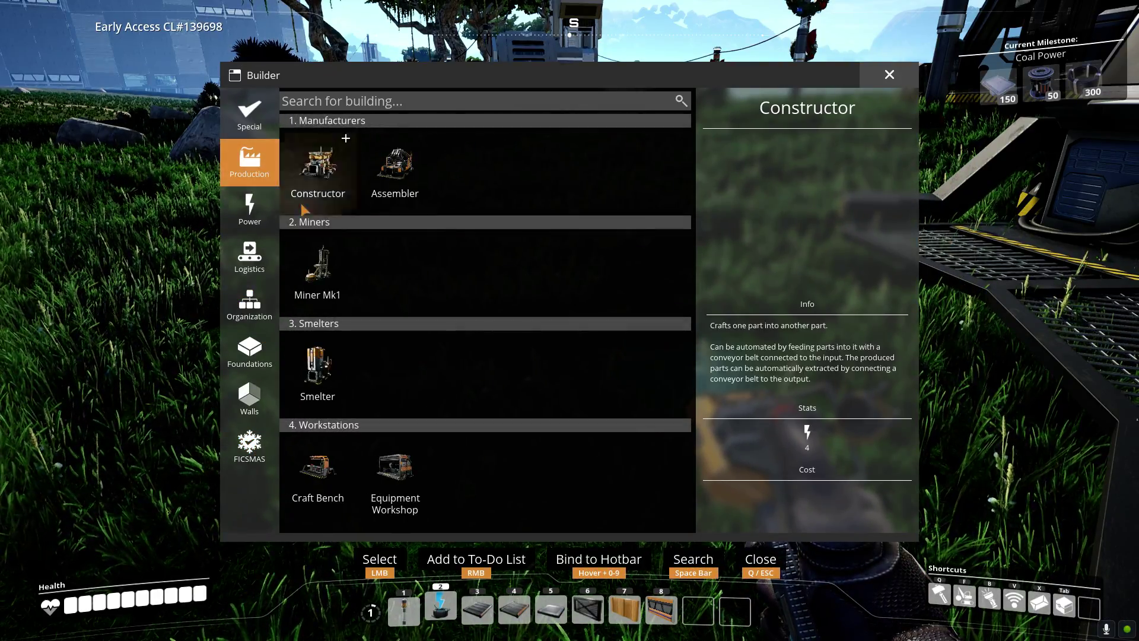
click(317, 165)
click(567, 320)
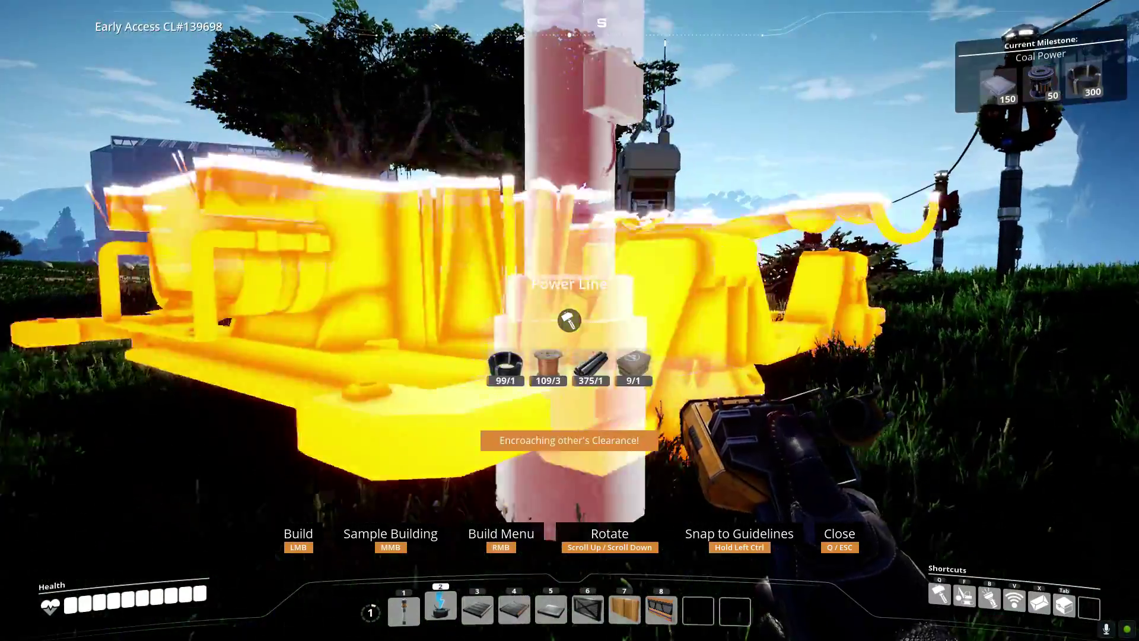
key(q)
Give the Constructor the FICSMAS Tree Branch recipe and load 98 FICSMAS Gifts into it
key(e)
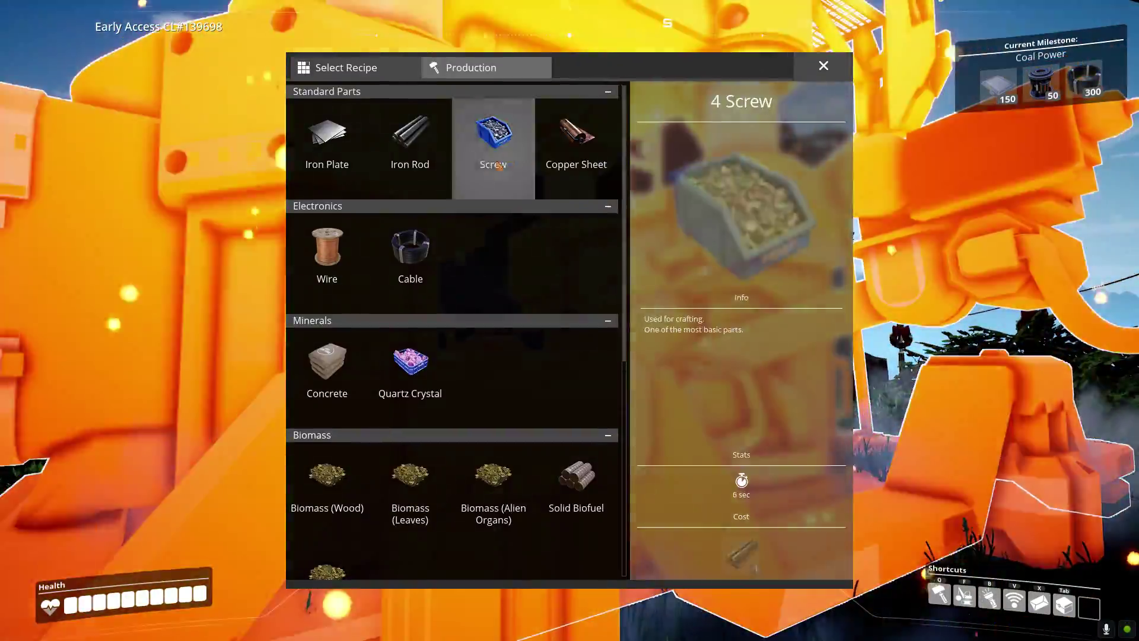
scroll(427, 356, down, 3)
scroll(401, 374, down, 2)
click(374, 388)
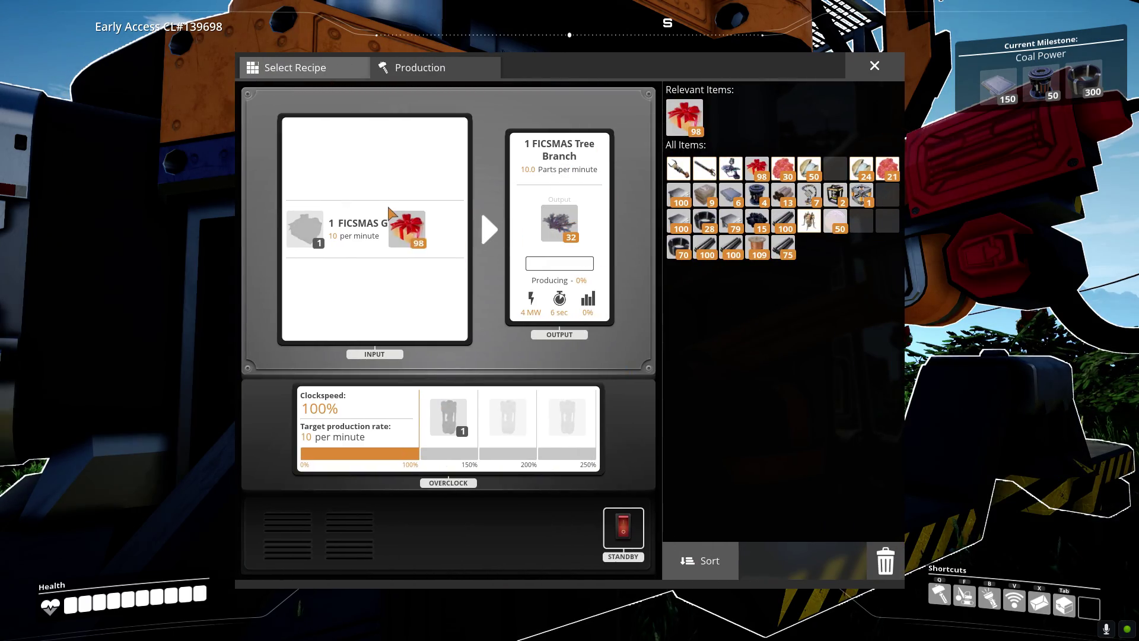
drag(389, 210, 312, 229)
key(Escape)
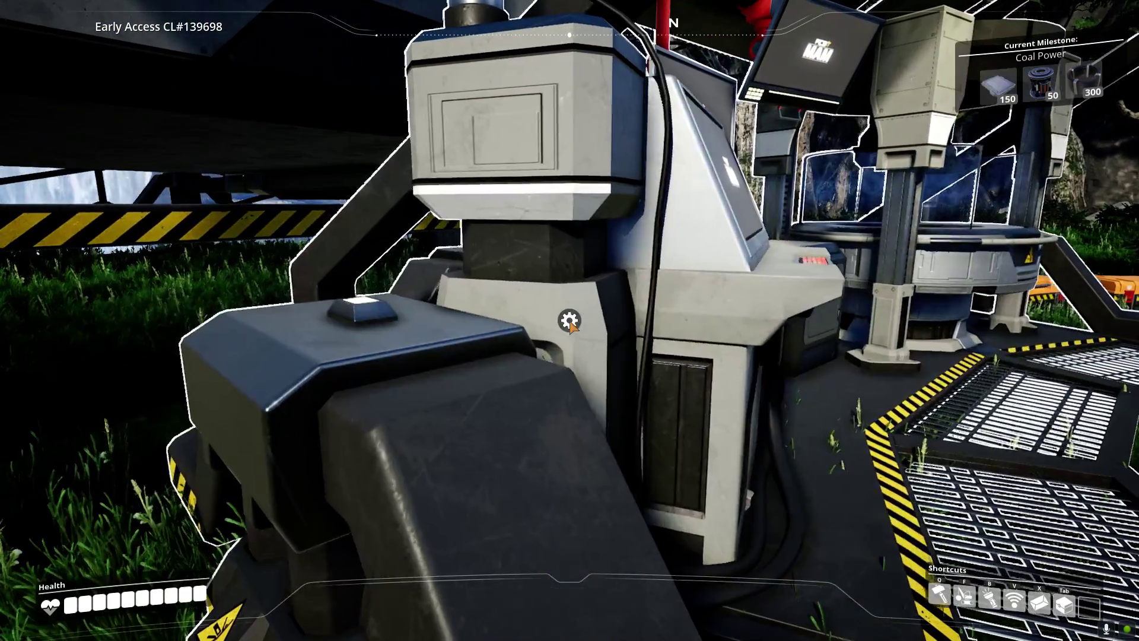
Recheck the FICSMAS Holiday Event research tree in the M.A.M
key(e)
click(157, 294)
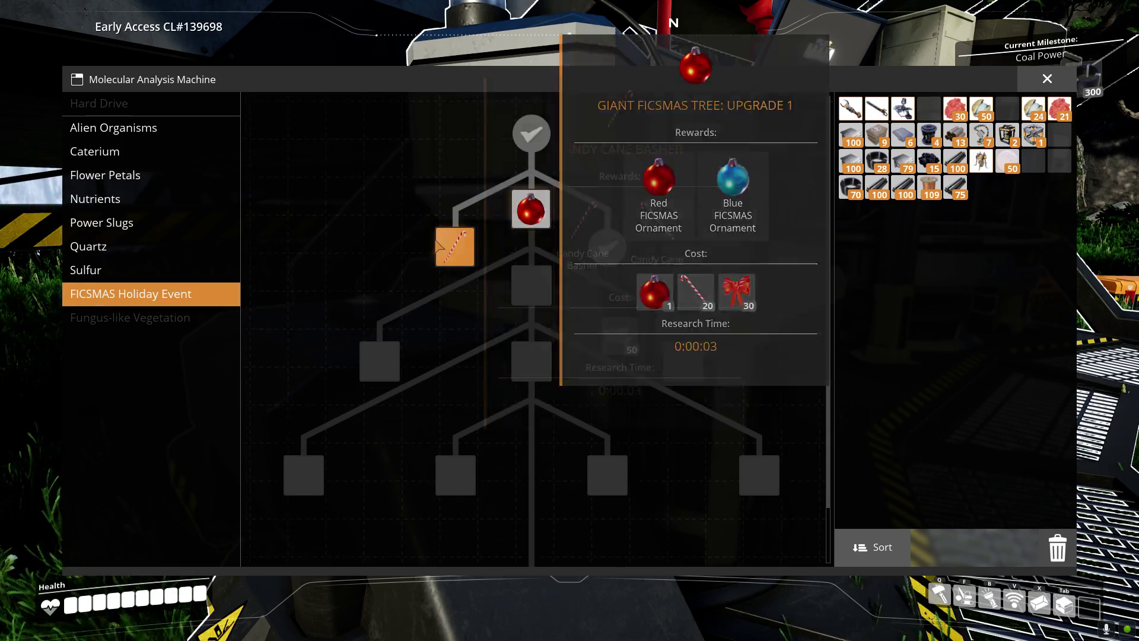
key(Escape)
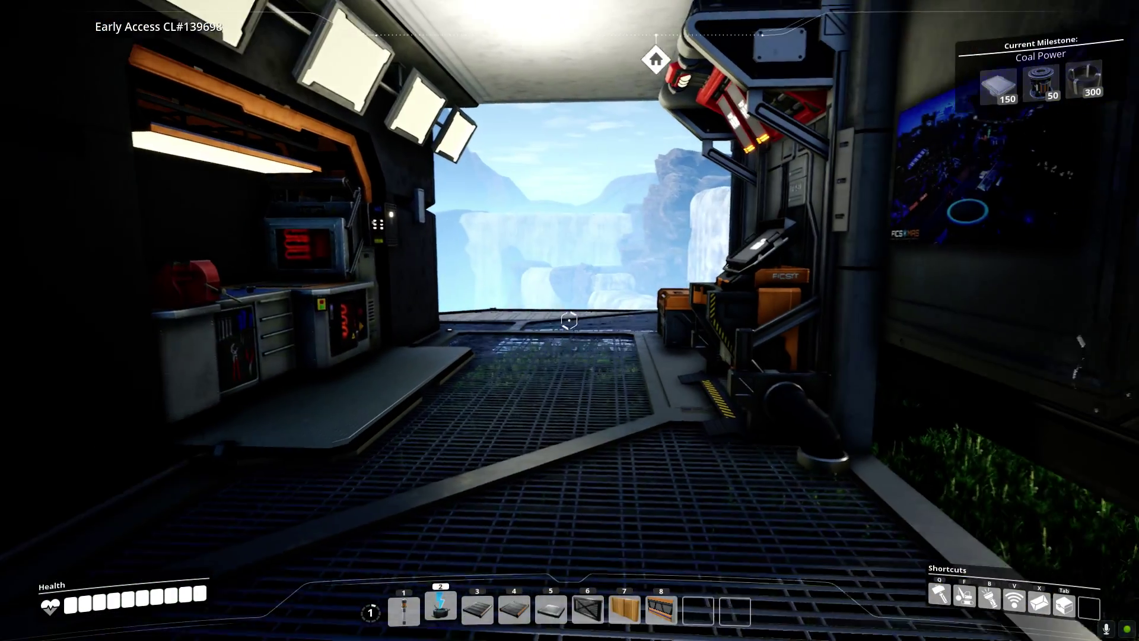
Move spare festive items from inventory into the HUB storage container and close it
key(e)
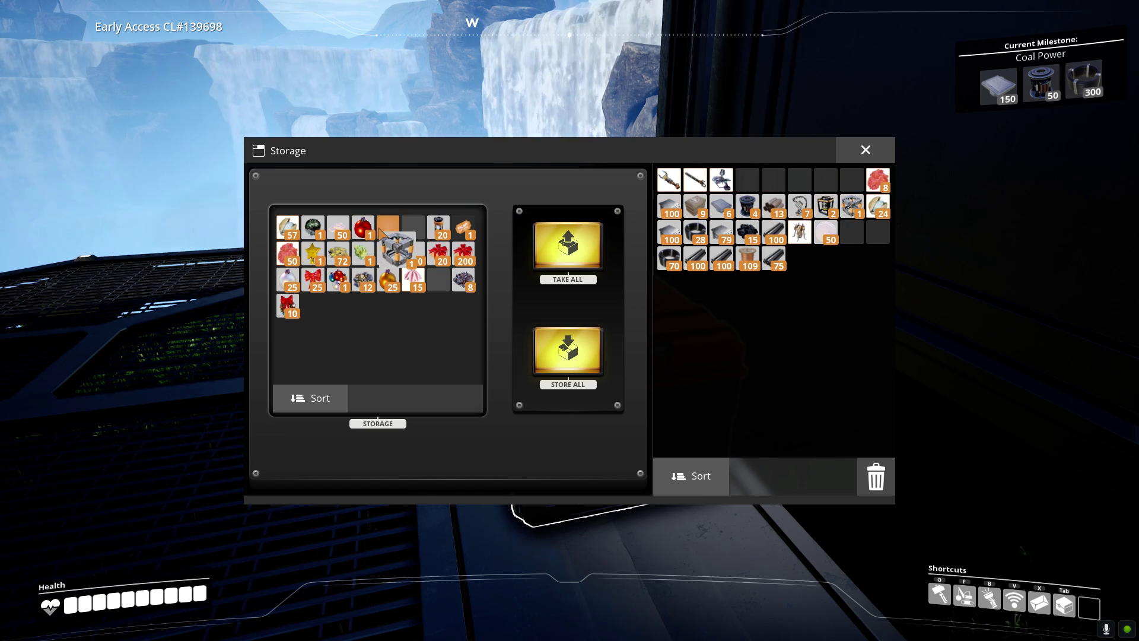
drag(383, 236, 388, 229)
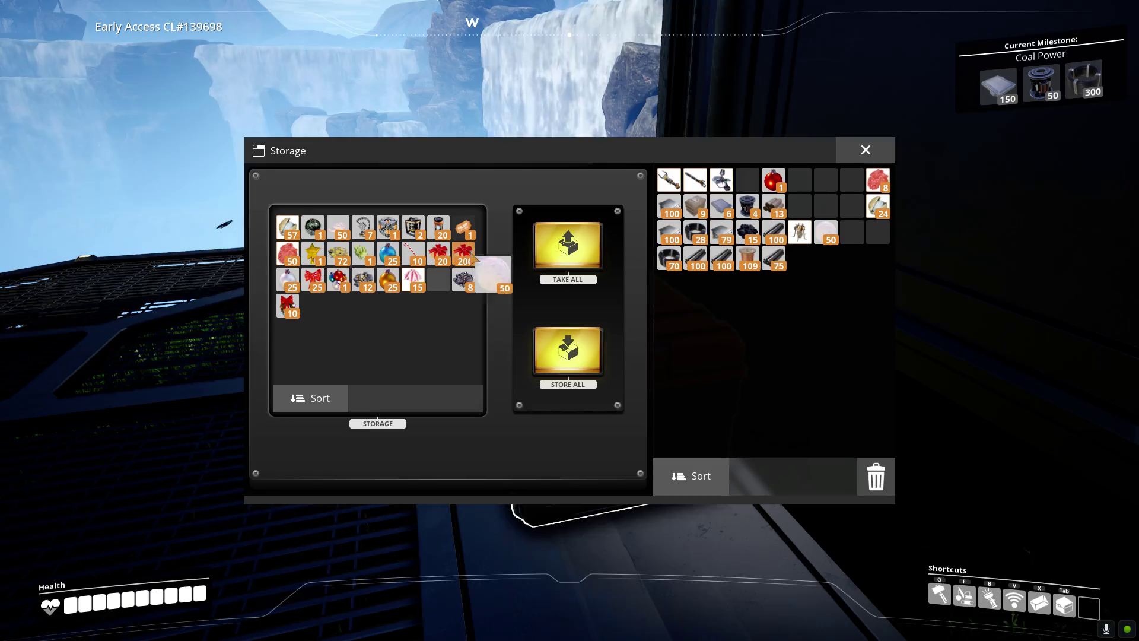
key(Escape)
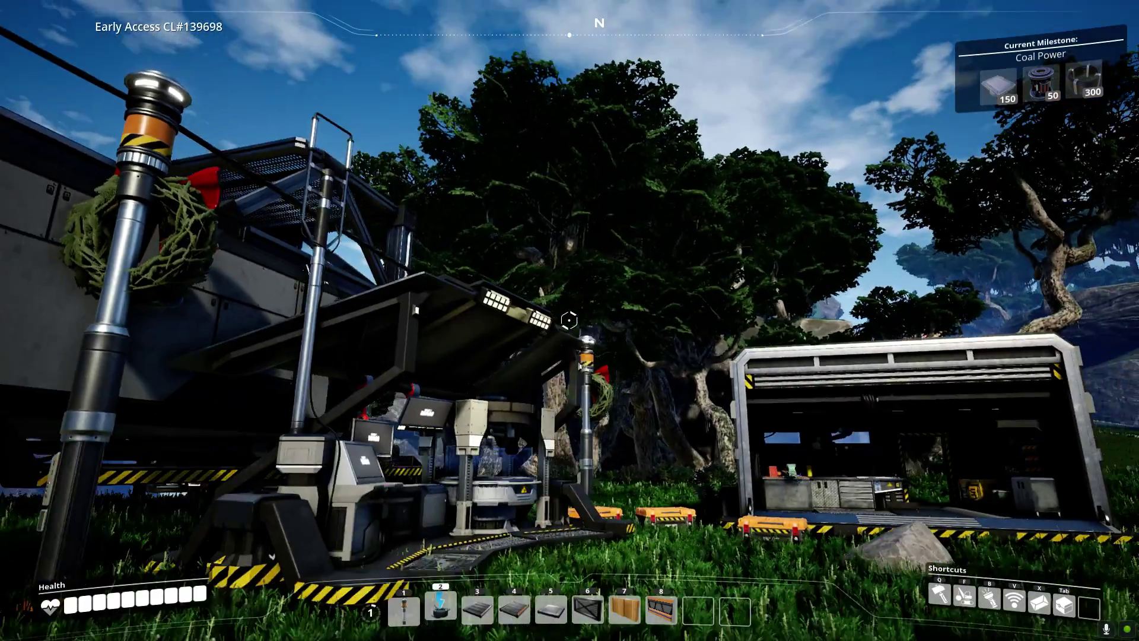
key(e)
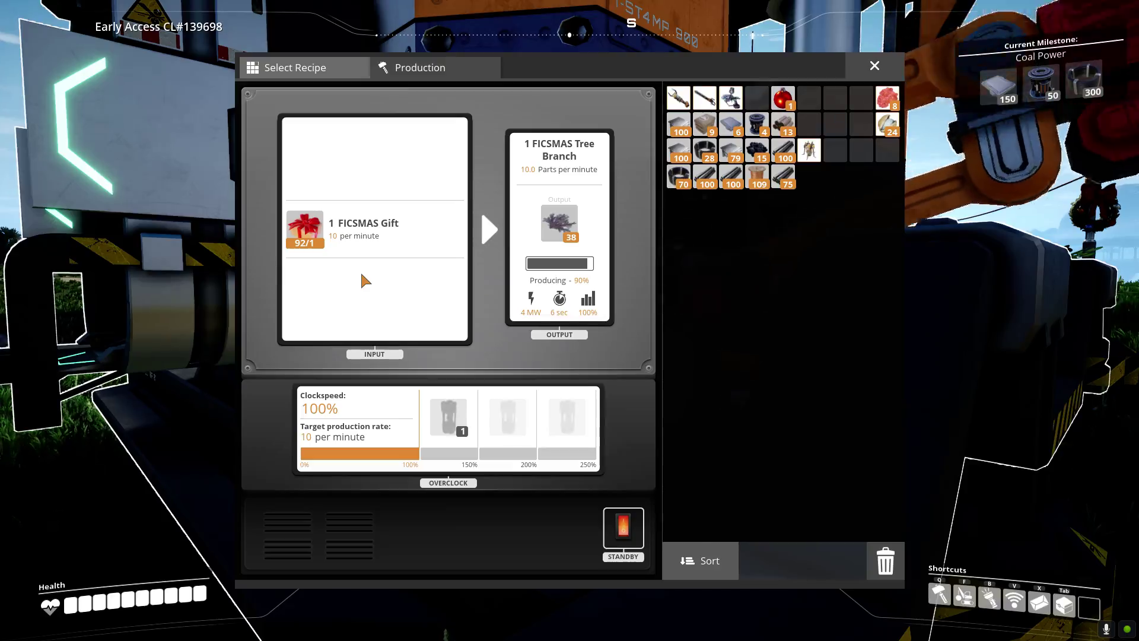
key(Escape)
key(a)
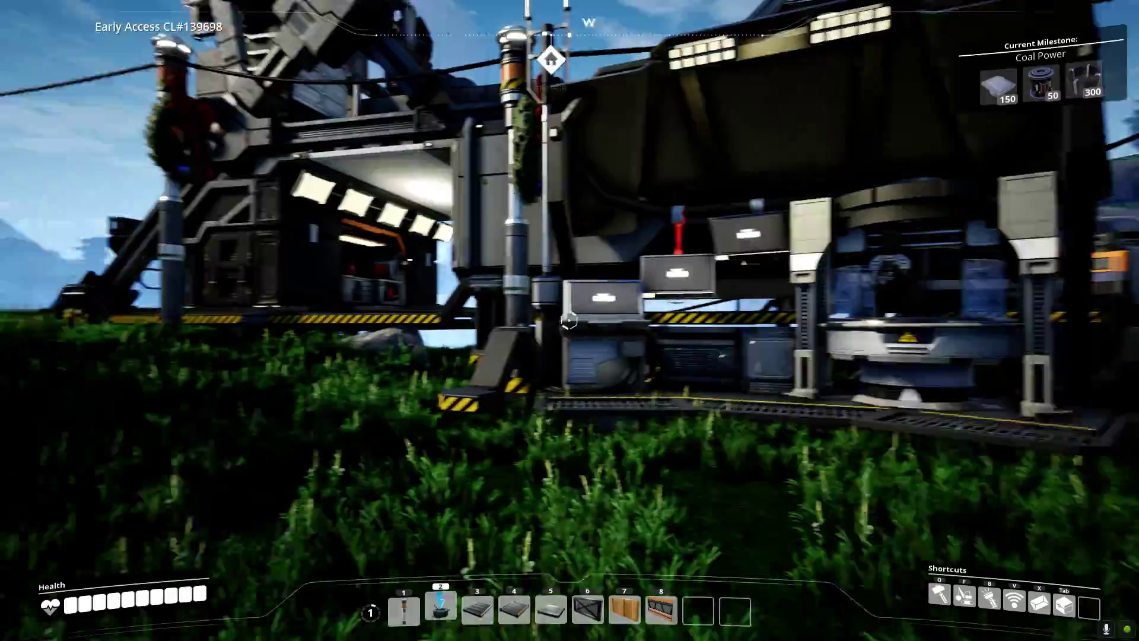
key(w)
key(w)
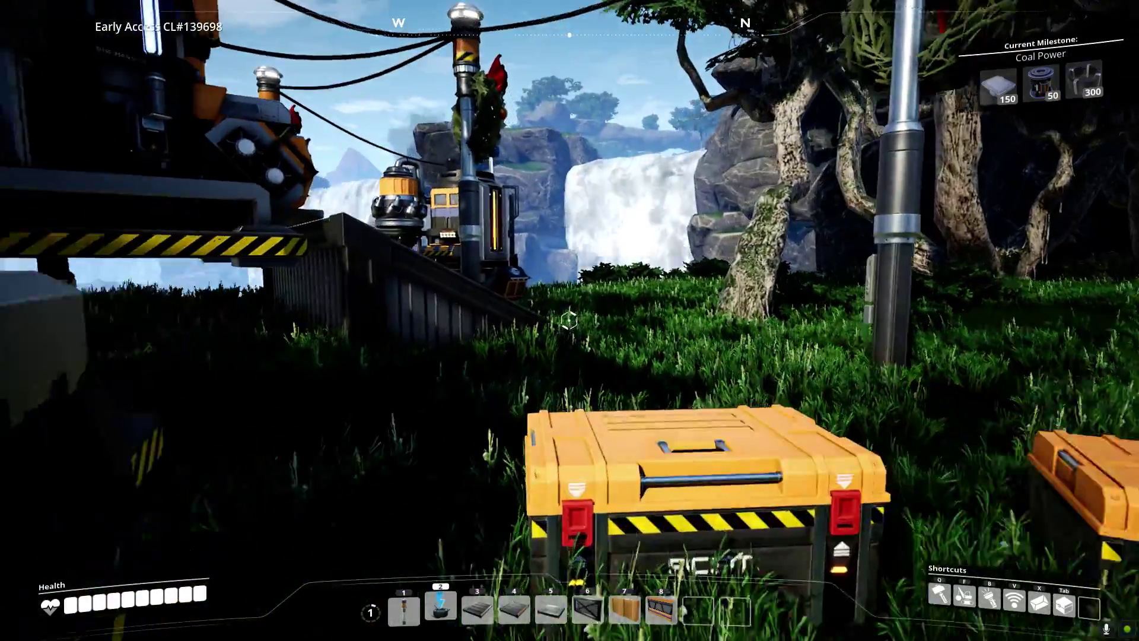
key(e)
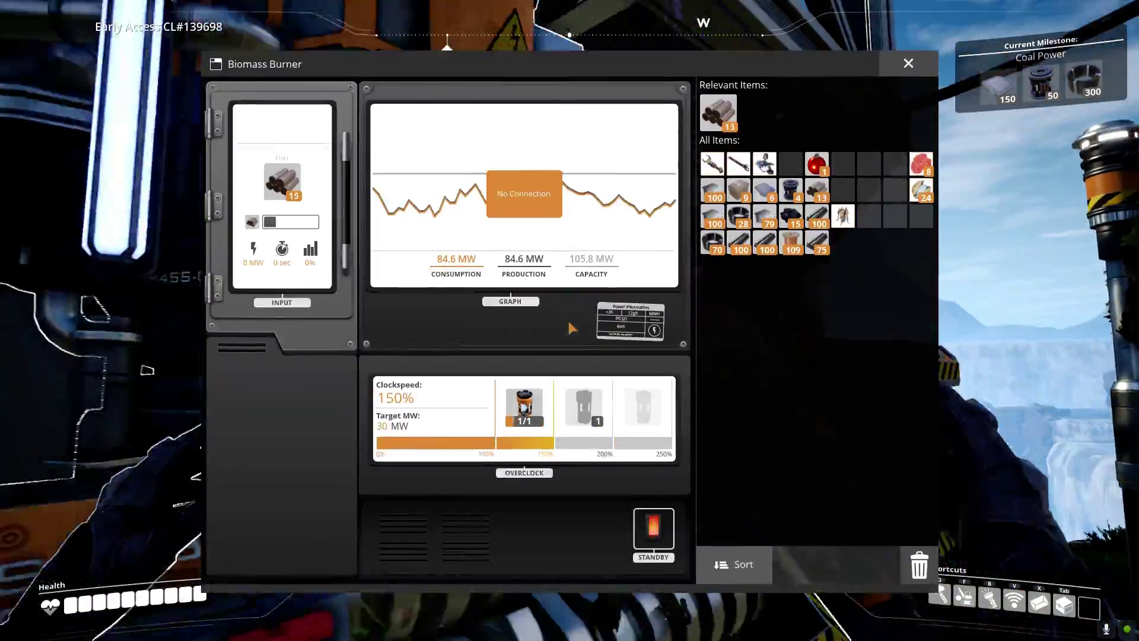
key(Escape)
key(w)
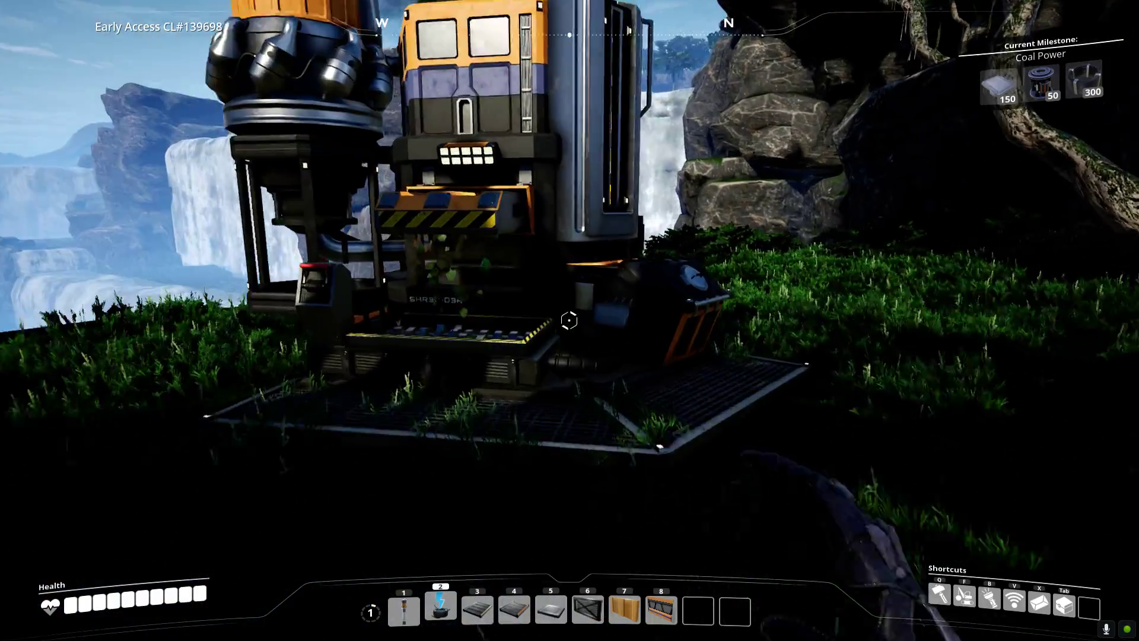
key(e)
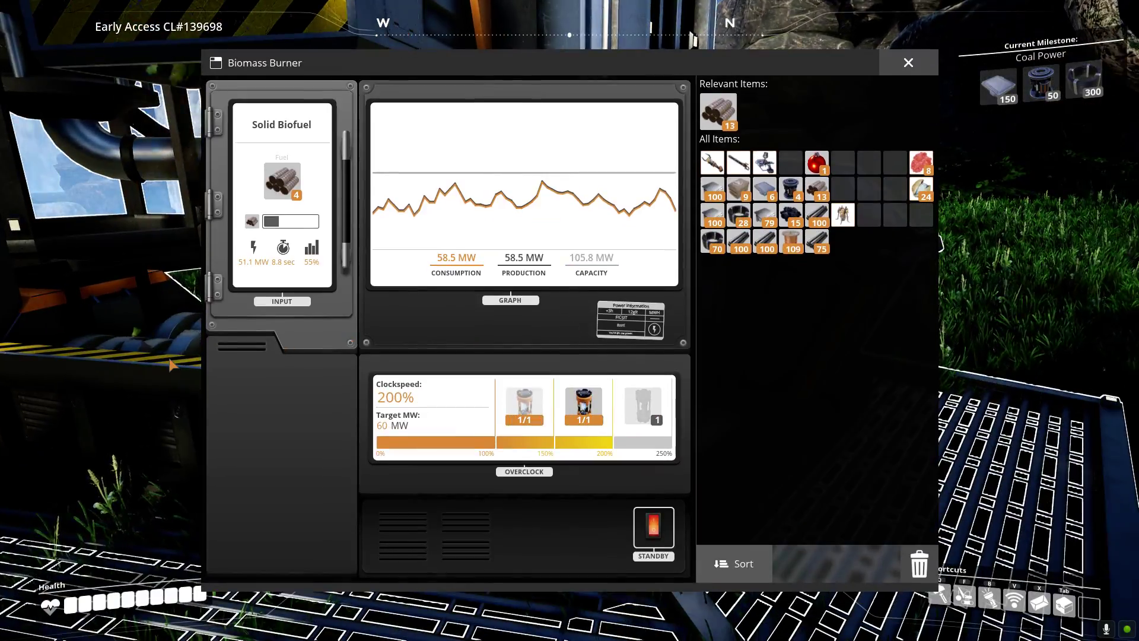
key(Escape)
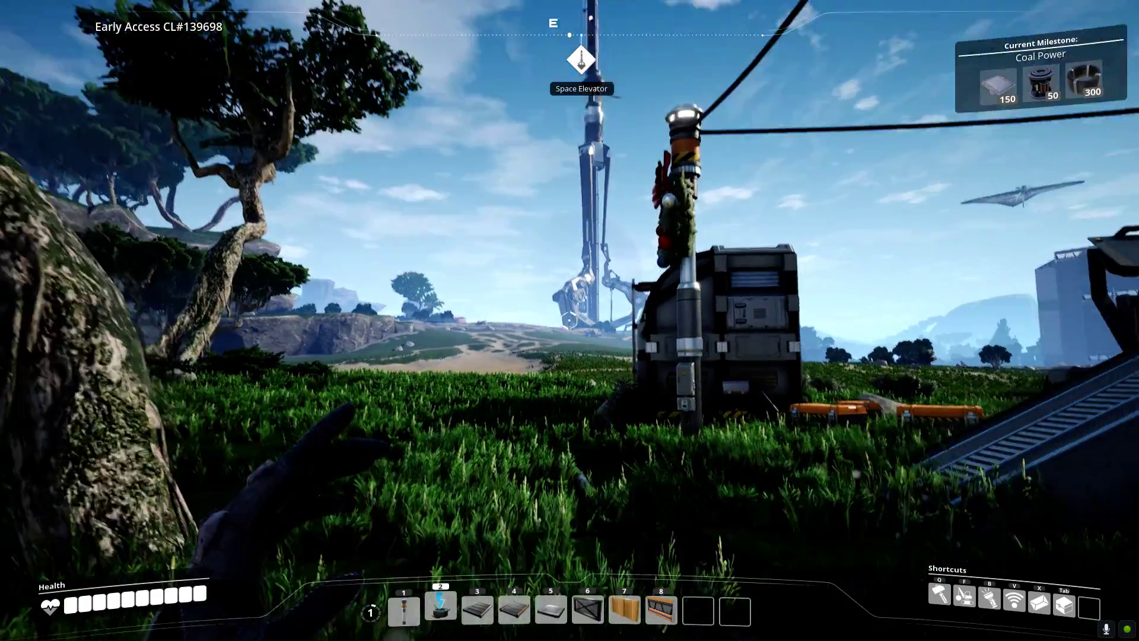
key(w)
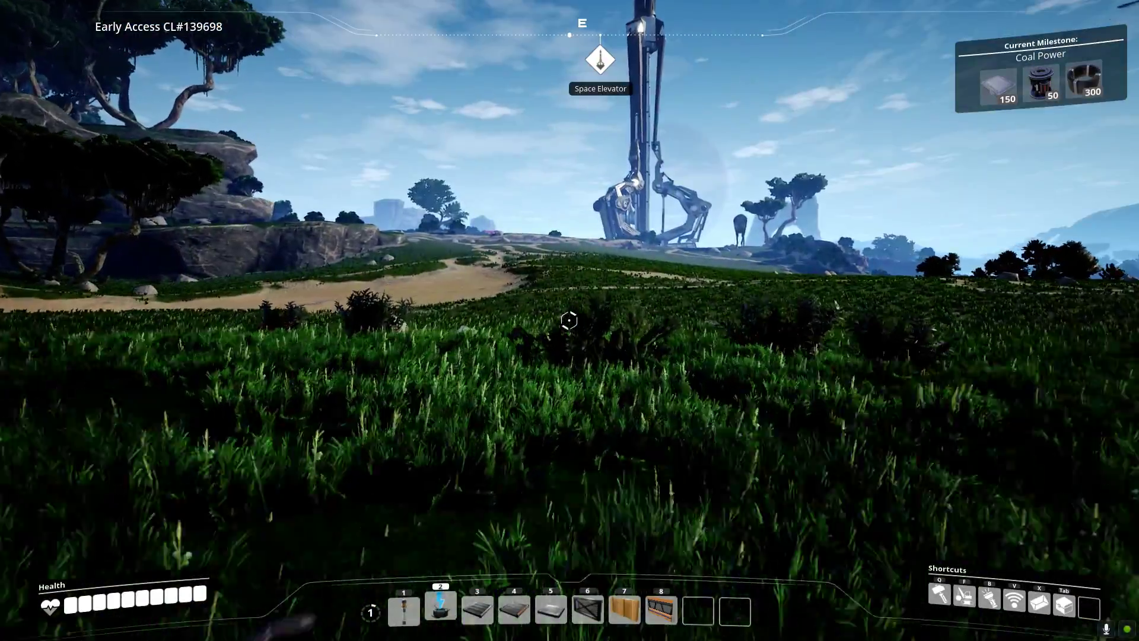
key(e)
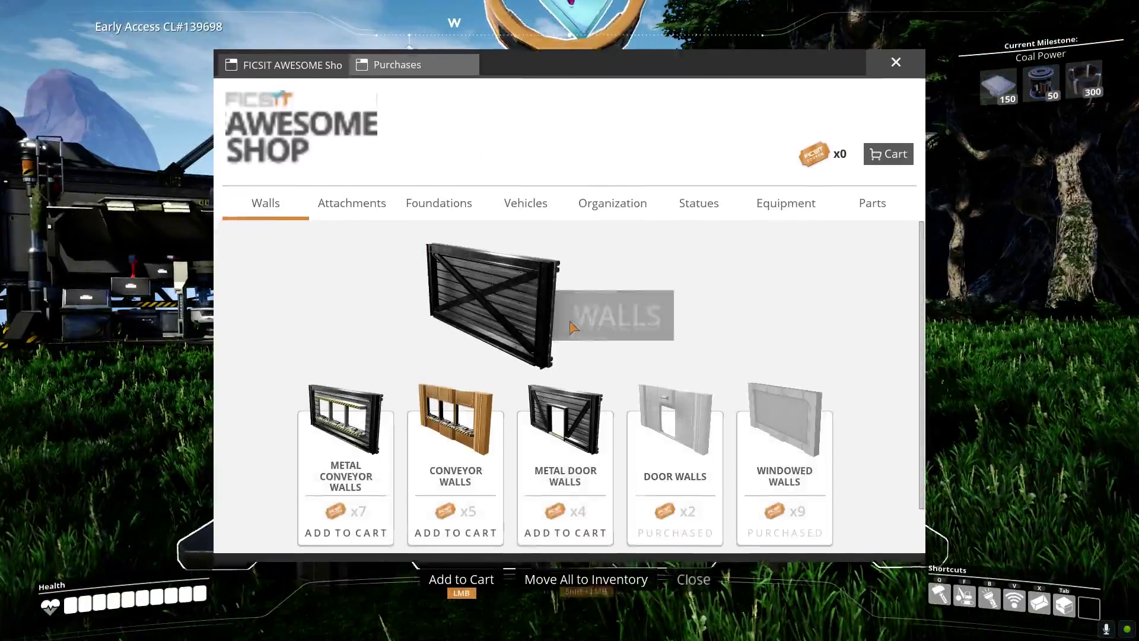
click(822, 146)
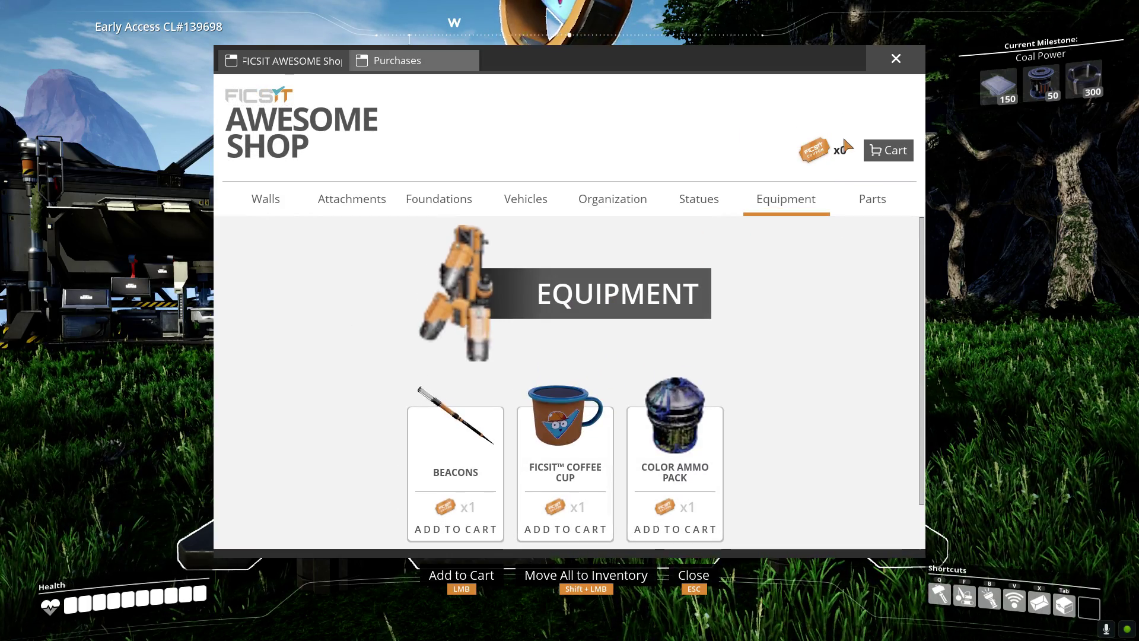
click(861, 189)
scroll(636, 389, down, 2)
scroll(641, 396, down, 2)
scroll(657, 410, down, 2)
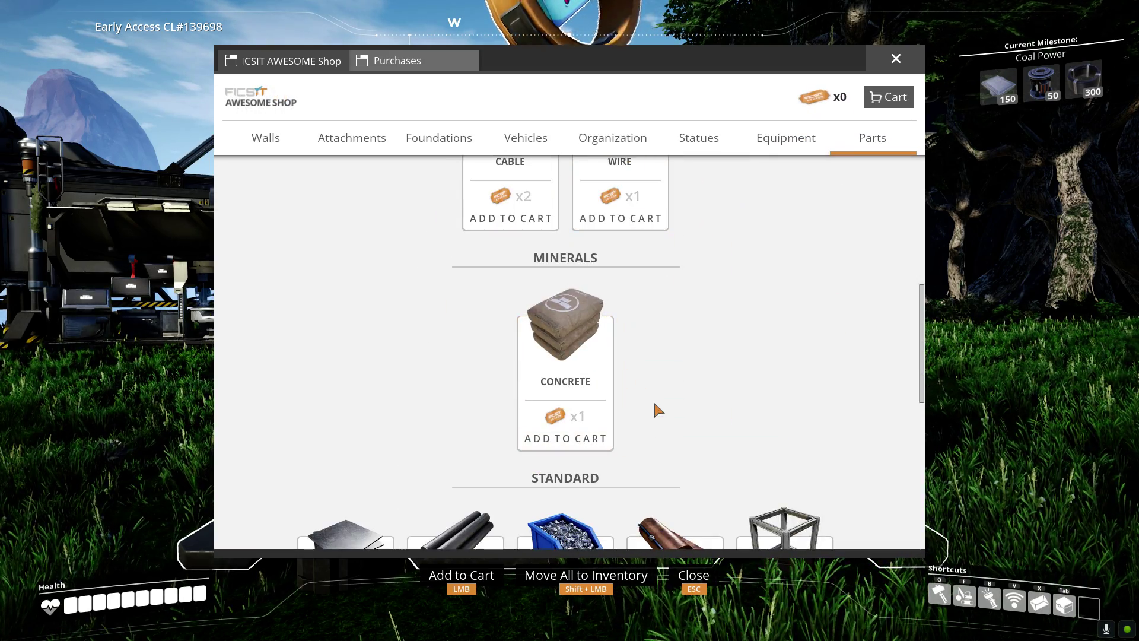
scroll(657, 410, down, 2)
scroll(712, 384, down, 2)
scroll(703, 373, down, 2)
scroll(674, 353, up, 2)
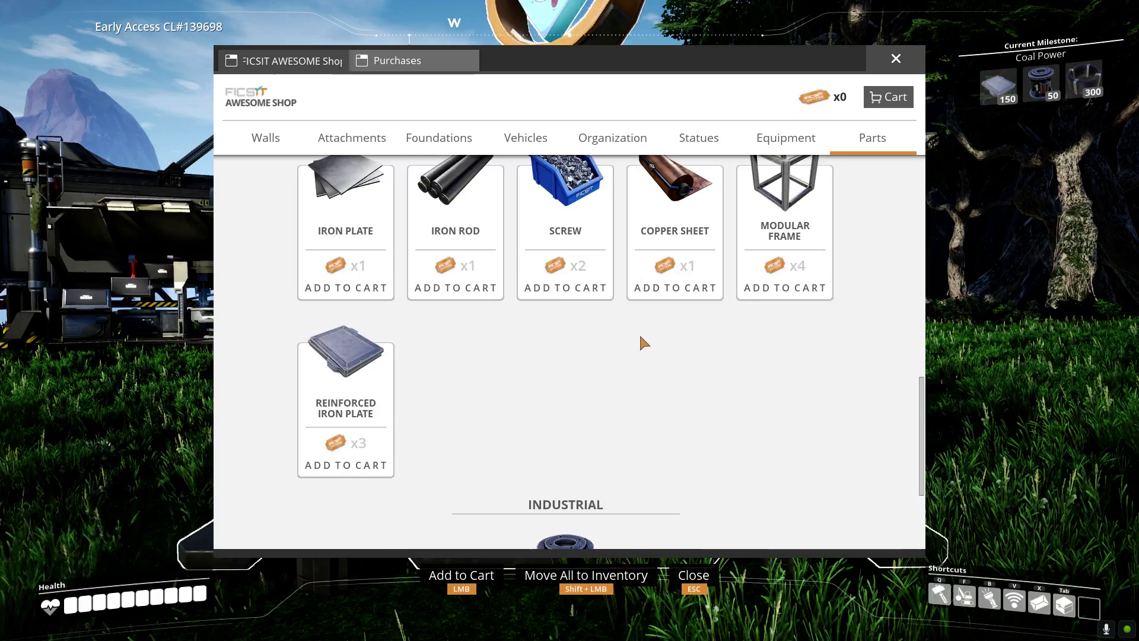
scroll(636, 338, up, 2)
scroll(622, 339, up, 2)
scroll(596, 342, up, 2)
scroll(583, 342, up, 1)
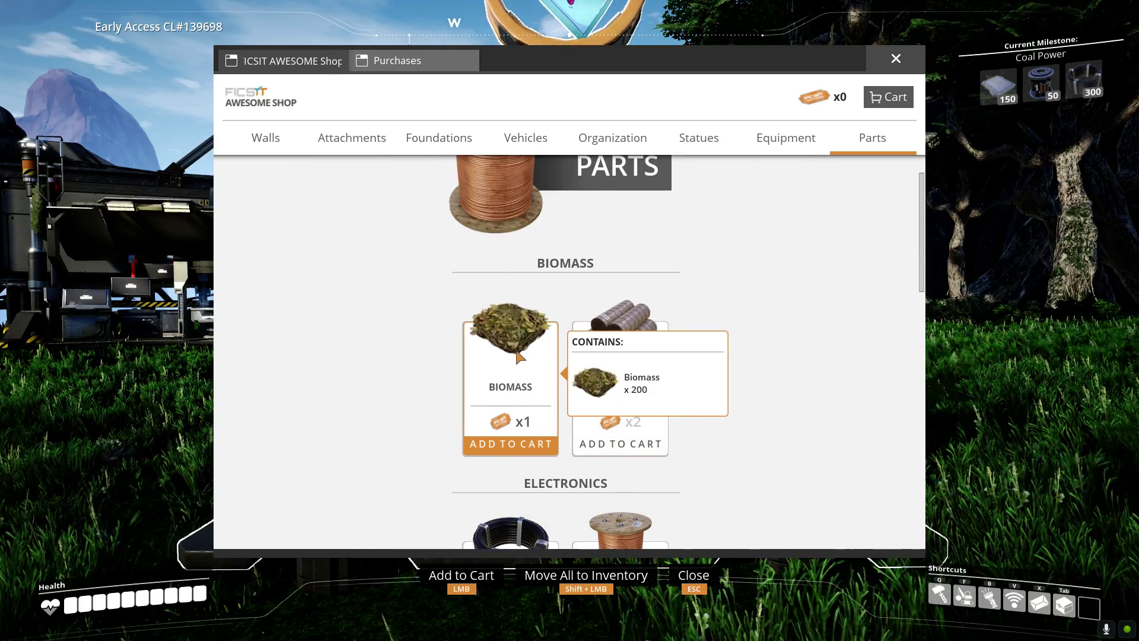
key(Escape)
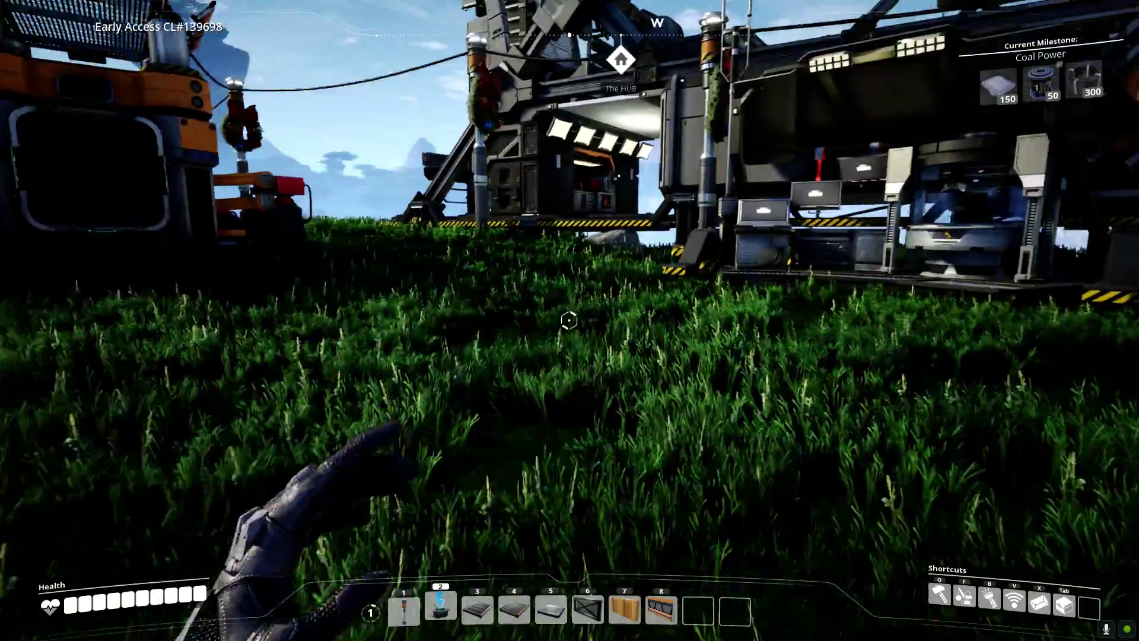
Take the FICSIT Coupon from the HUB storage container and walk back to the AWESOME Shop
key(w)
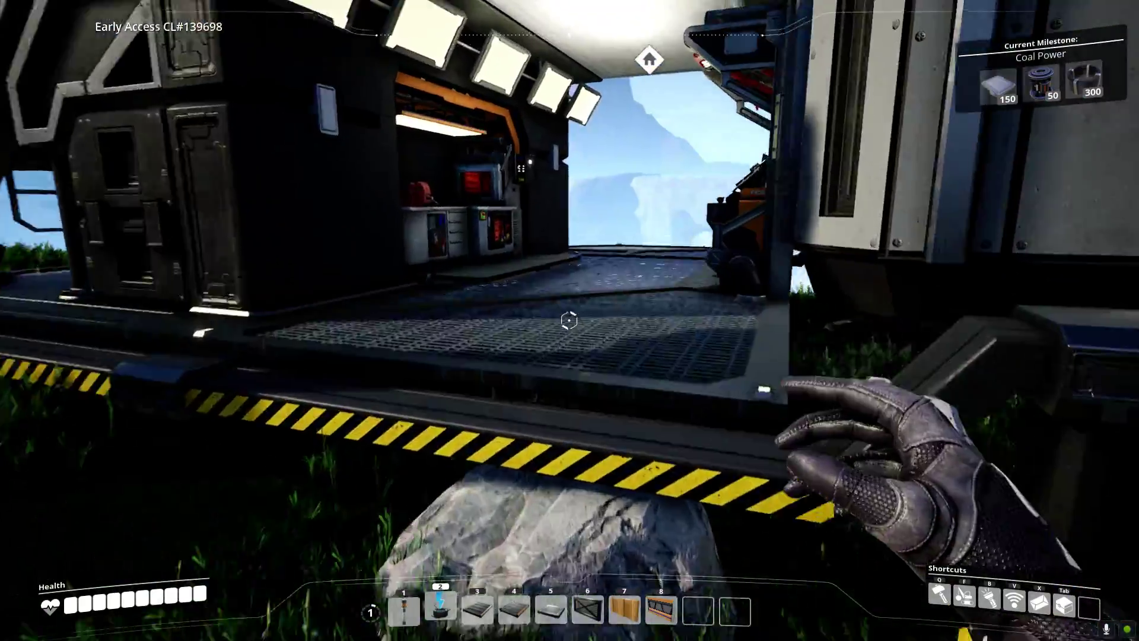
key(e)
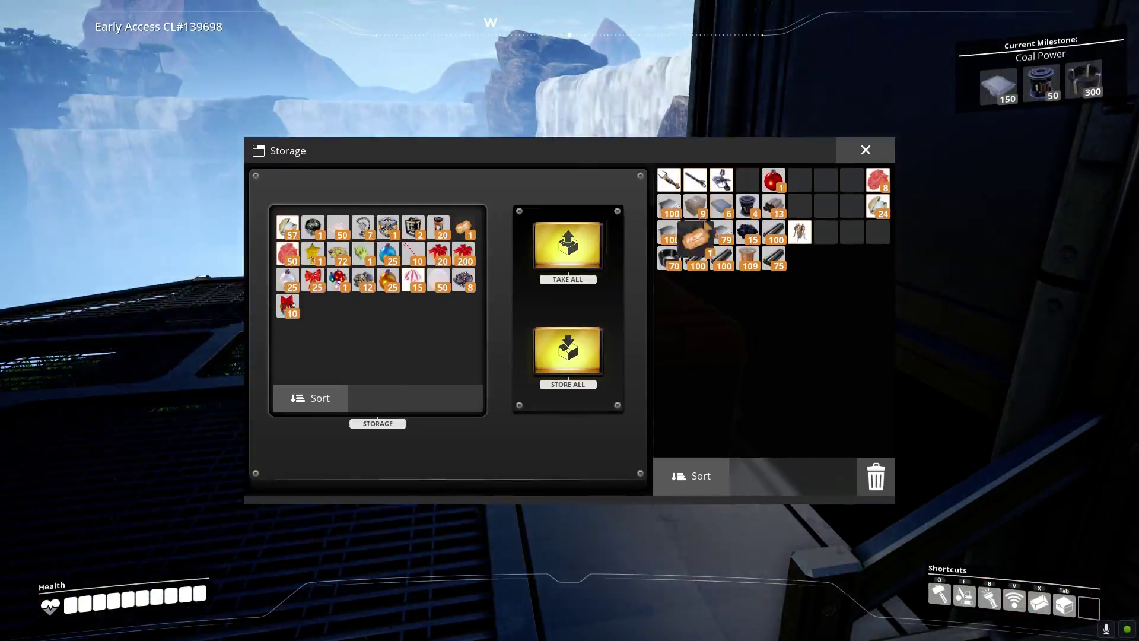
key(Escape)
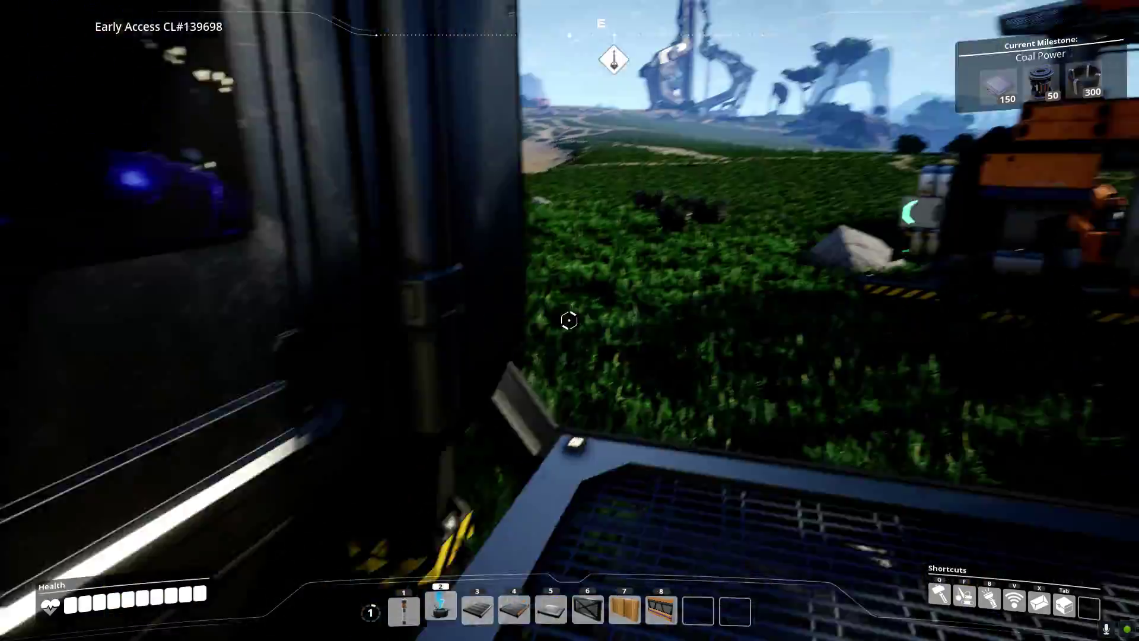
key(w)
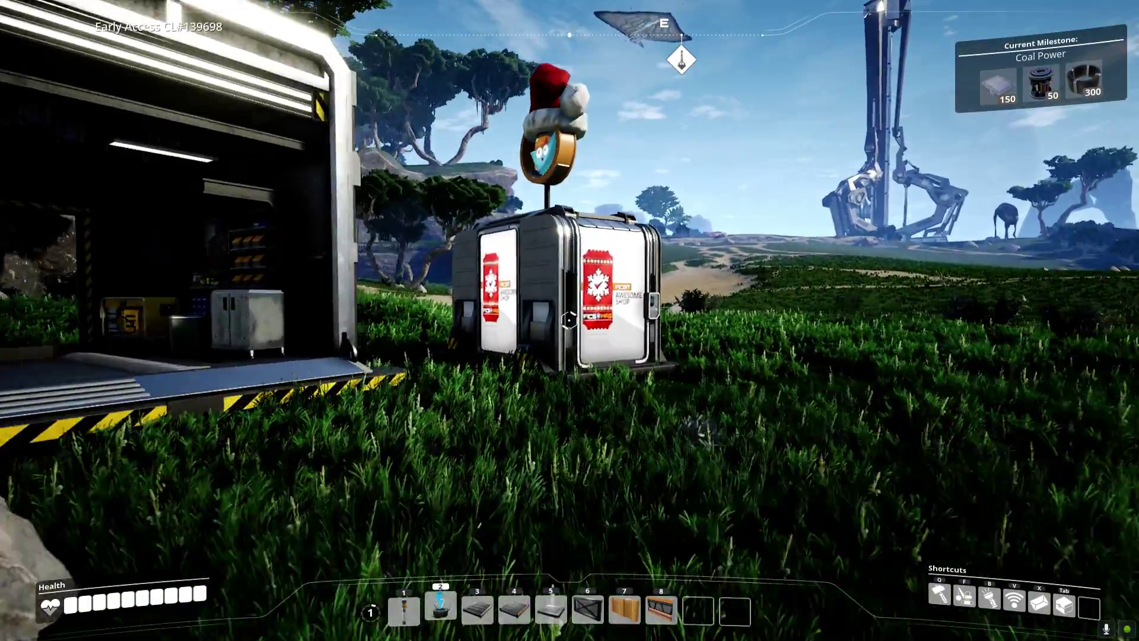
key(w)
Spend the coupon on Biomass in the AWESOME Shop cart
key(e)
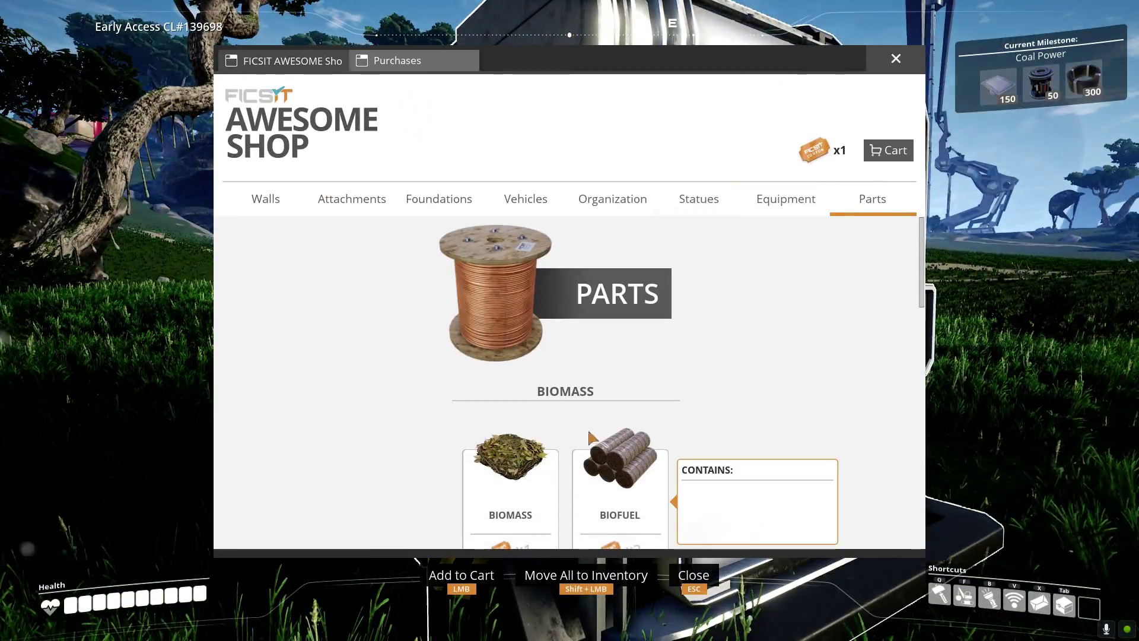
click(510, 463)
click(889, 150)
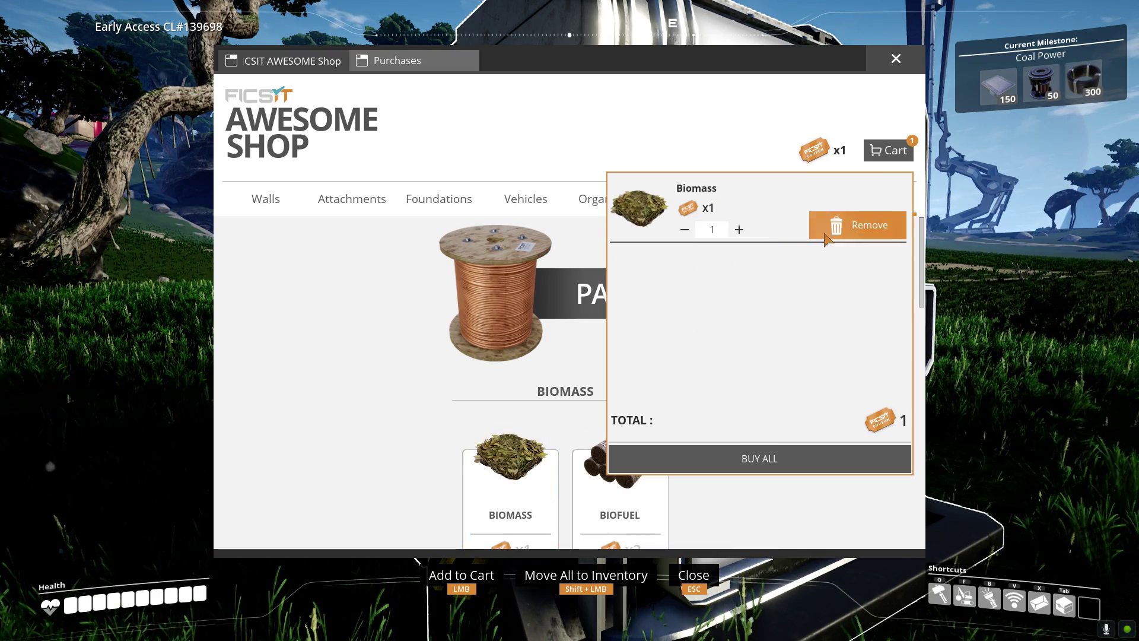
click(747, 458)
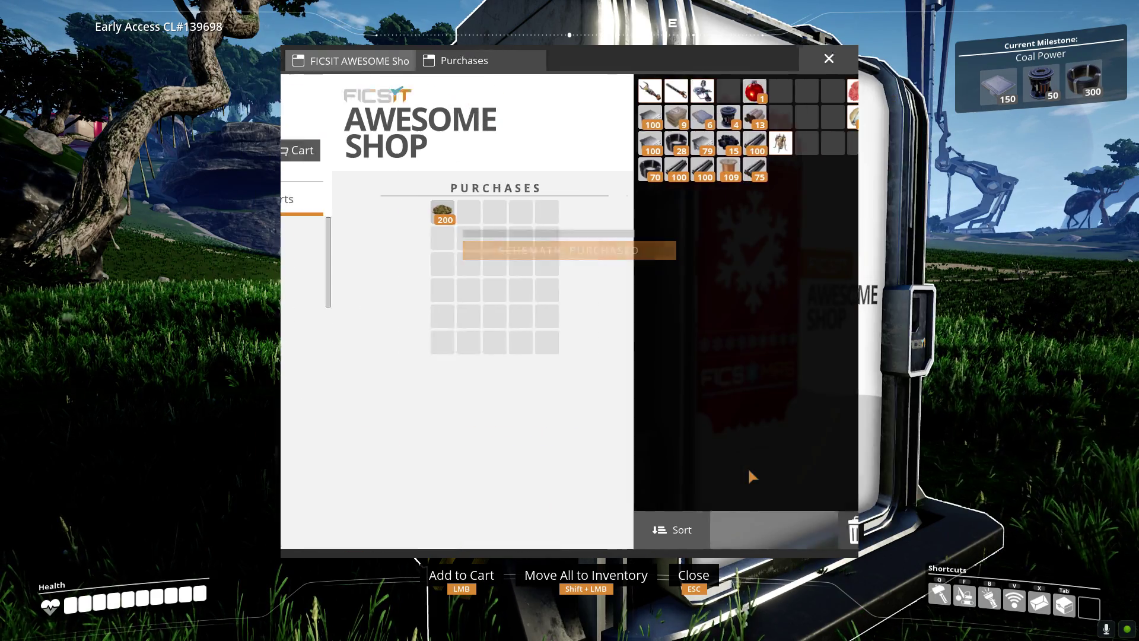
key(Escape)
Collect the purchased 200 Biomass from the shop's Purchases into inventory and leave
key(e)
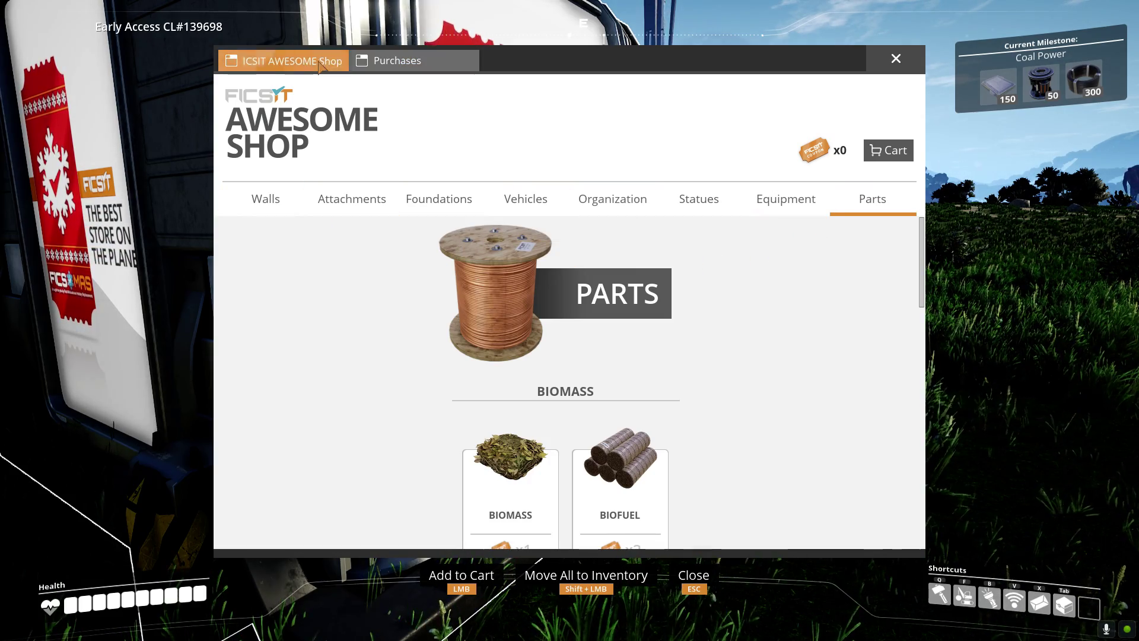
click(397, 60)
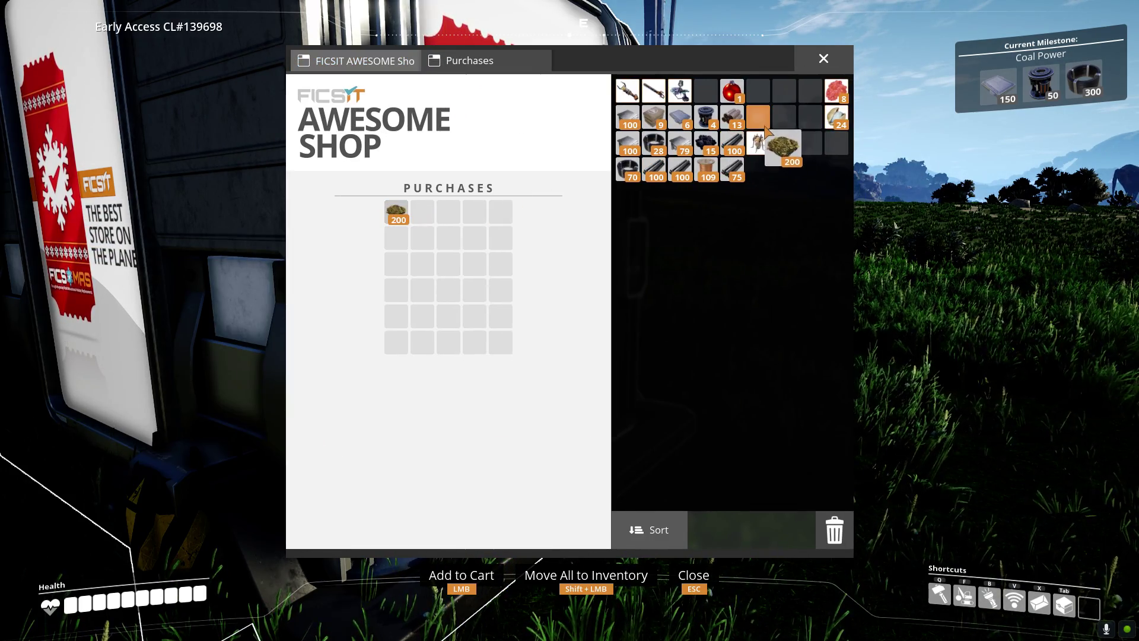
key(Escape)
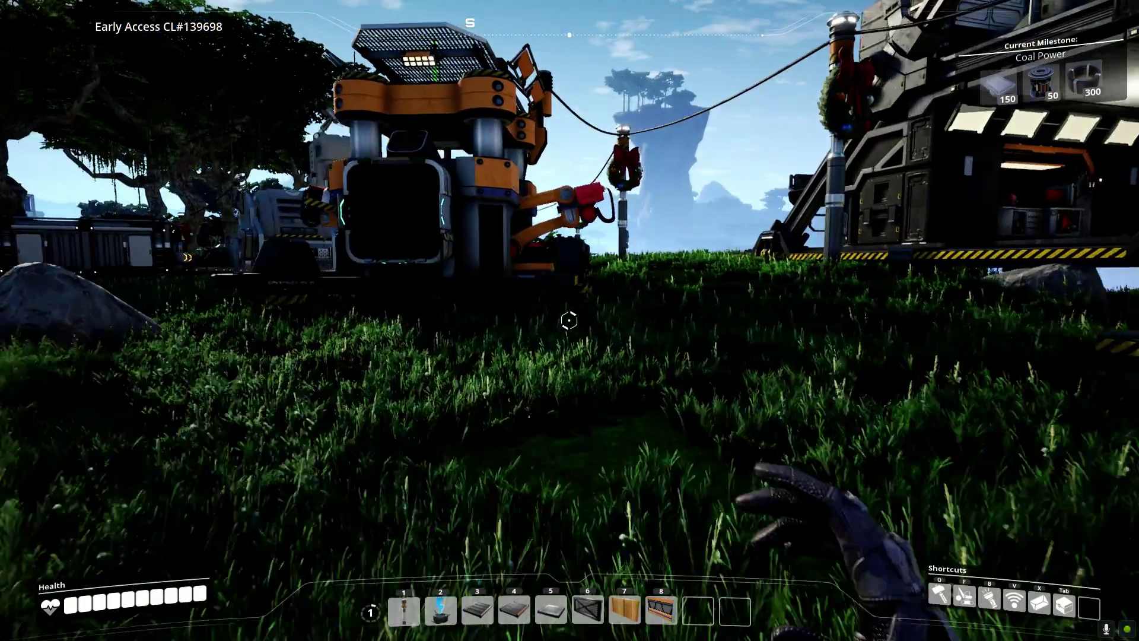
Craft Solid Biofuel from the Biomass at the HUB Craft Bench, reaching 45
key(w)
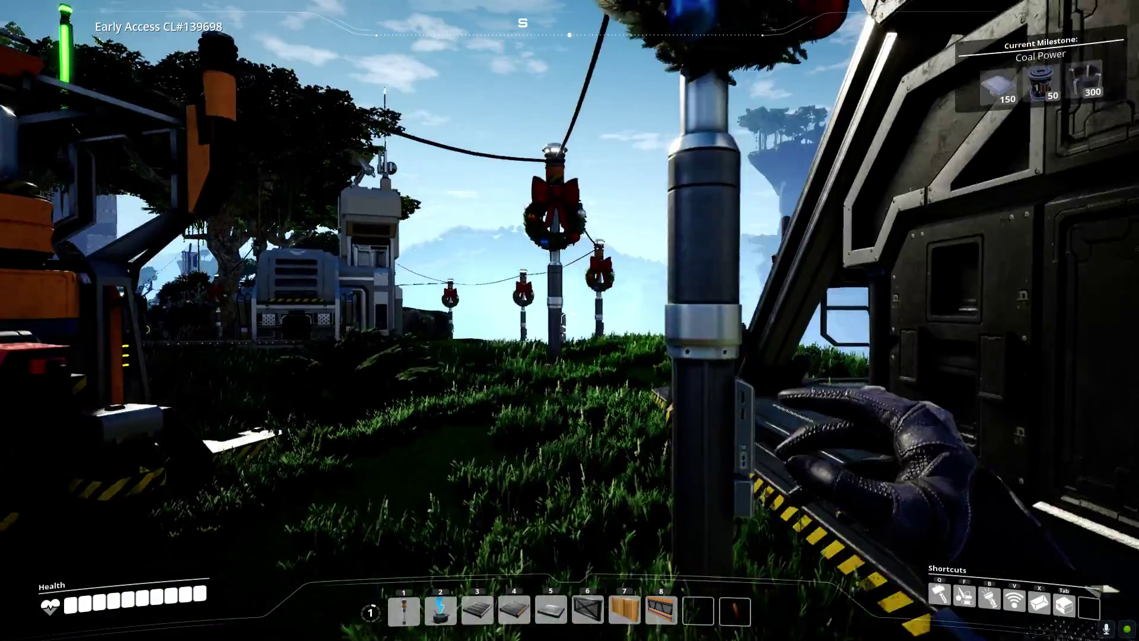
key(e)
scroll(282, 340, down, 3)
scroll(281, 340, down, 3)
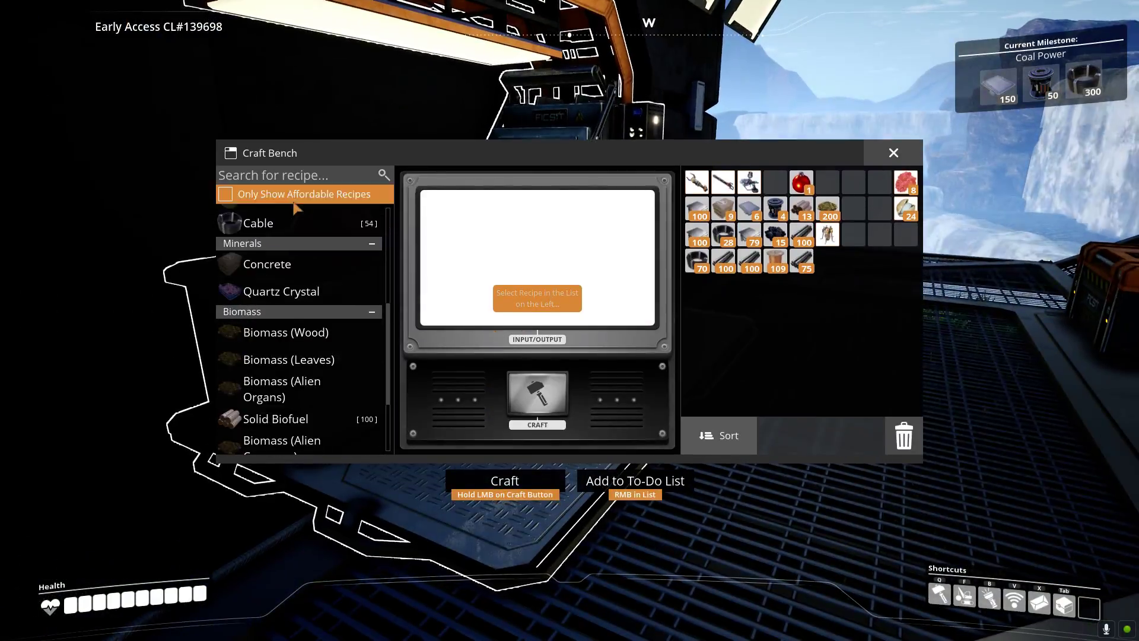
click(356, 418)
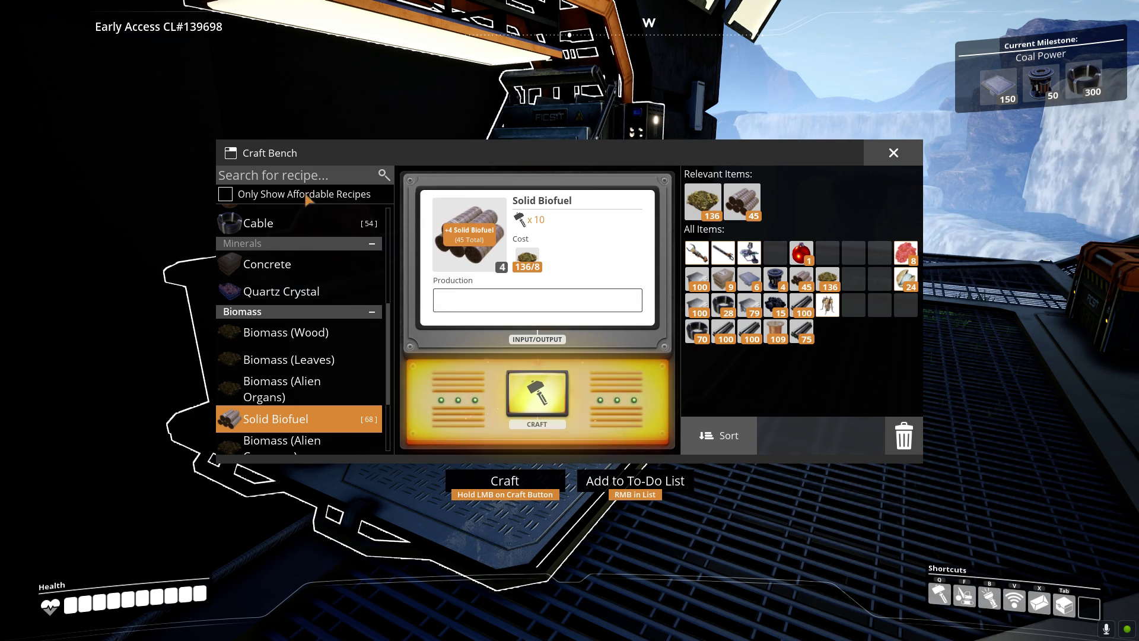
key(Escape)
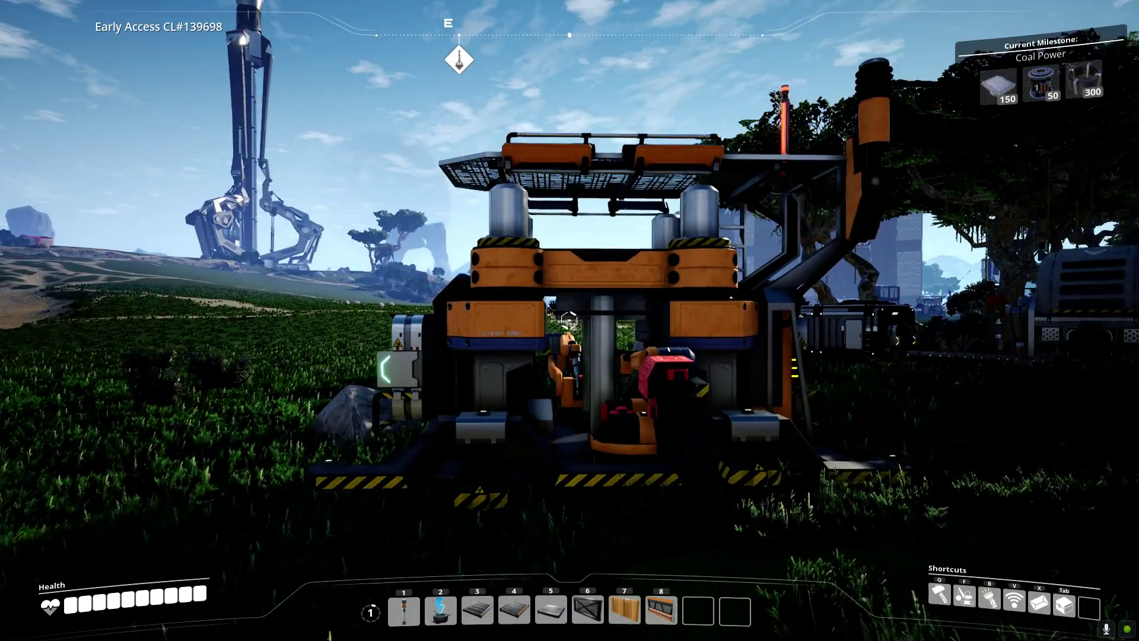
Collect the 52 FICSMAS Tree Branches from the Constructor output and head to the M.A.M
key(e)
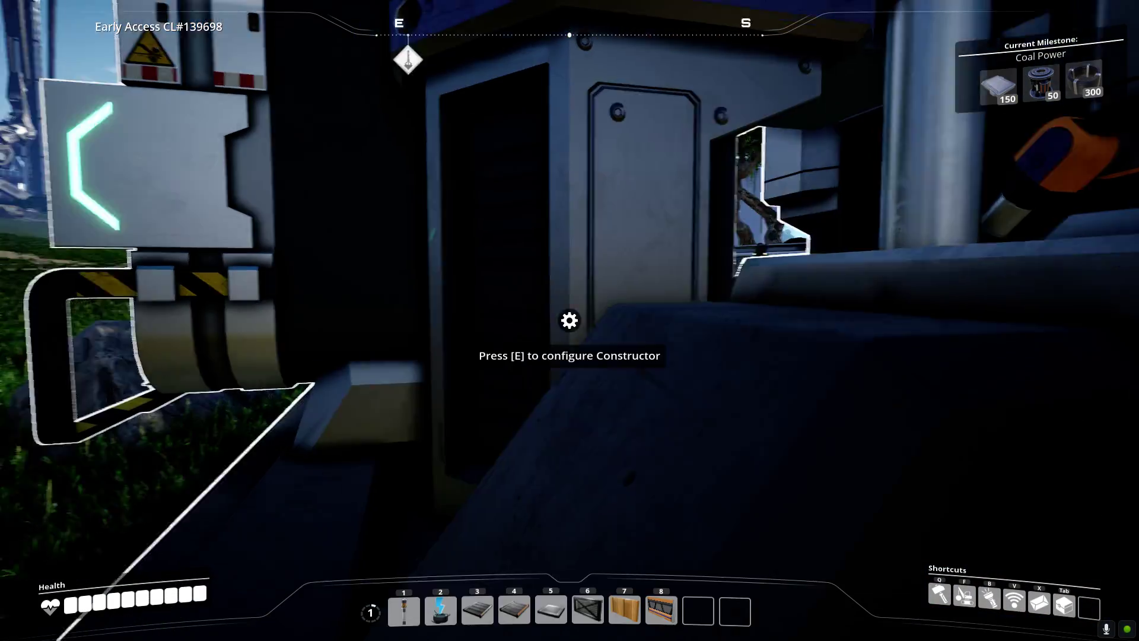
key(e)
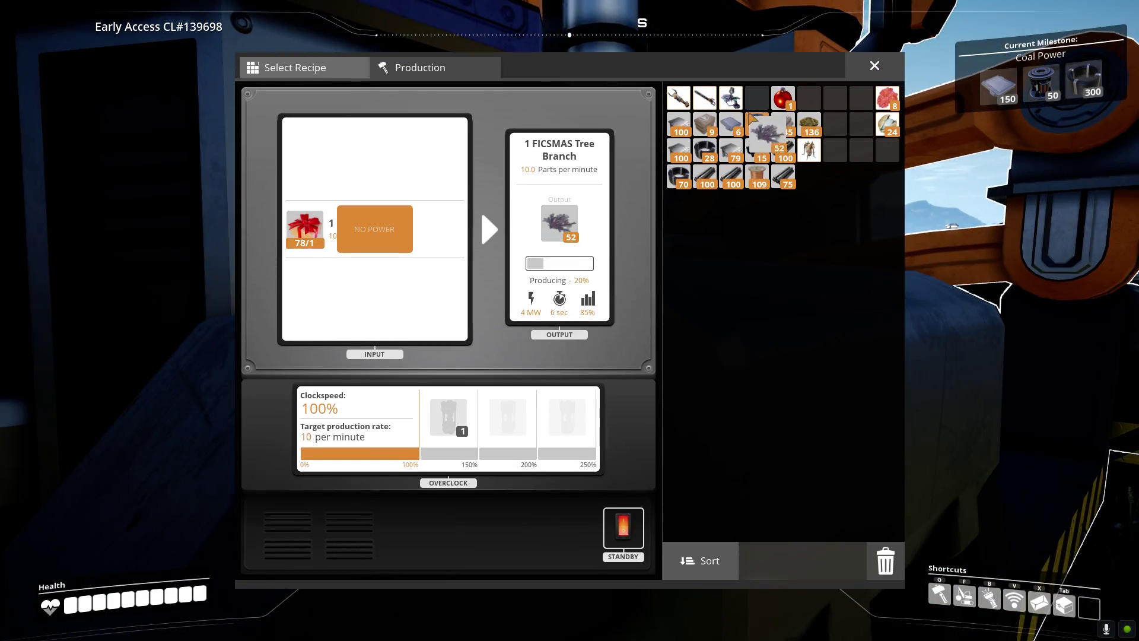
drag(746, 114, 732, 126)
key(Escape)
key(w)
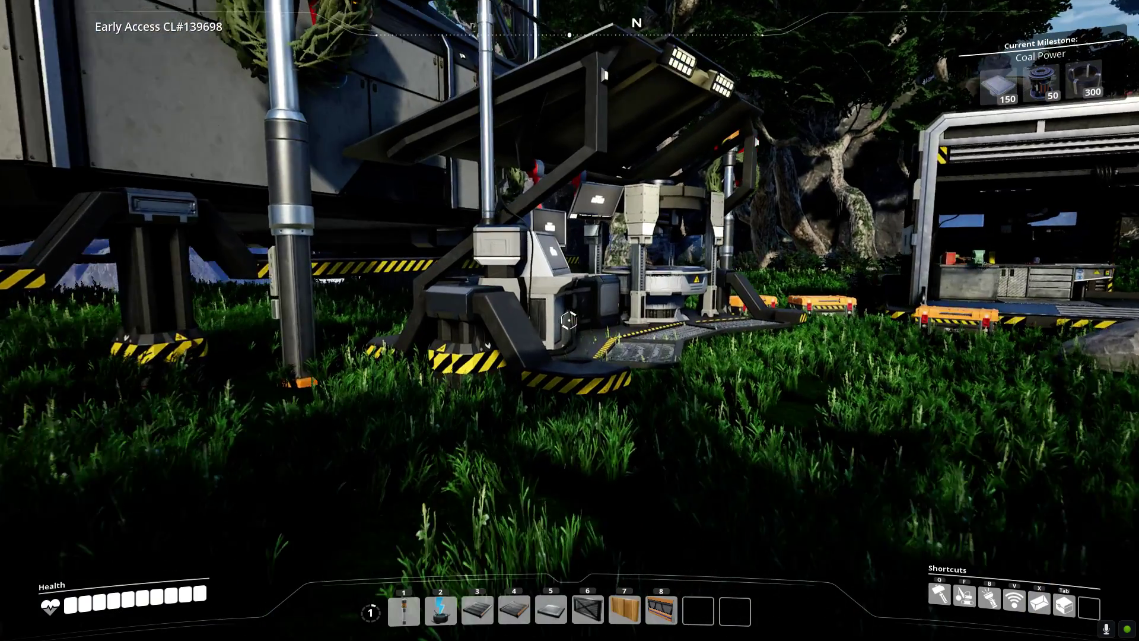
Research Candy Cane Basher in the FICSMAS Holiday Event tree using 50 Tree Branches
key(e)
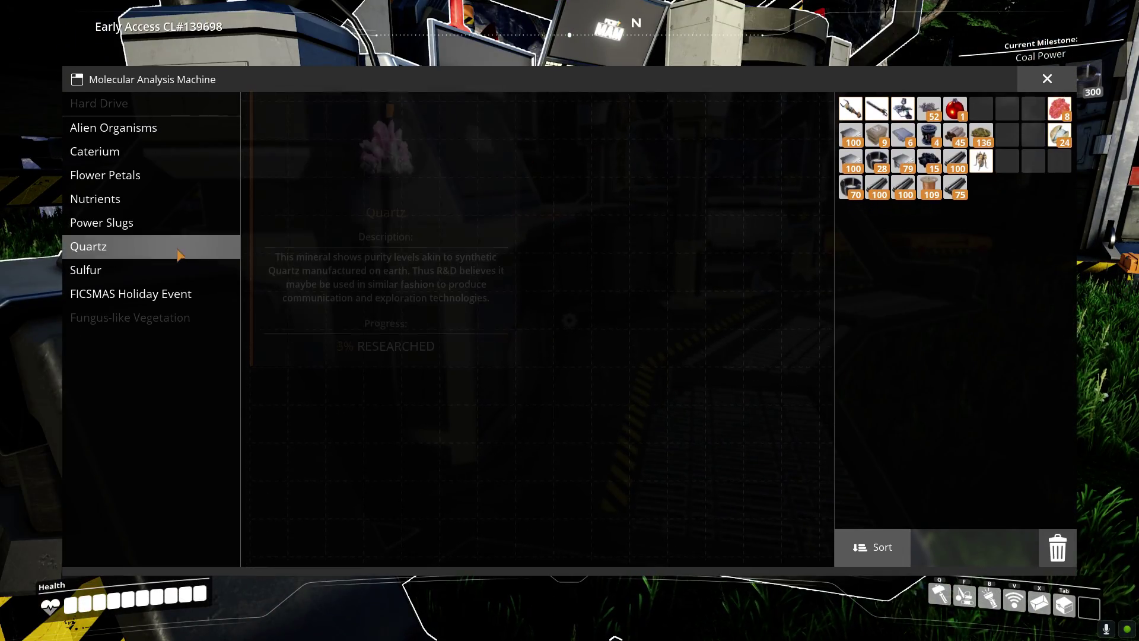
click(131, 294)
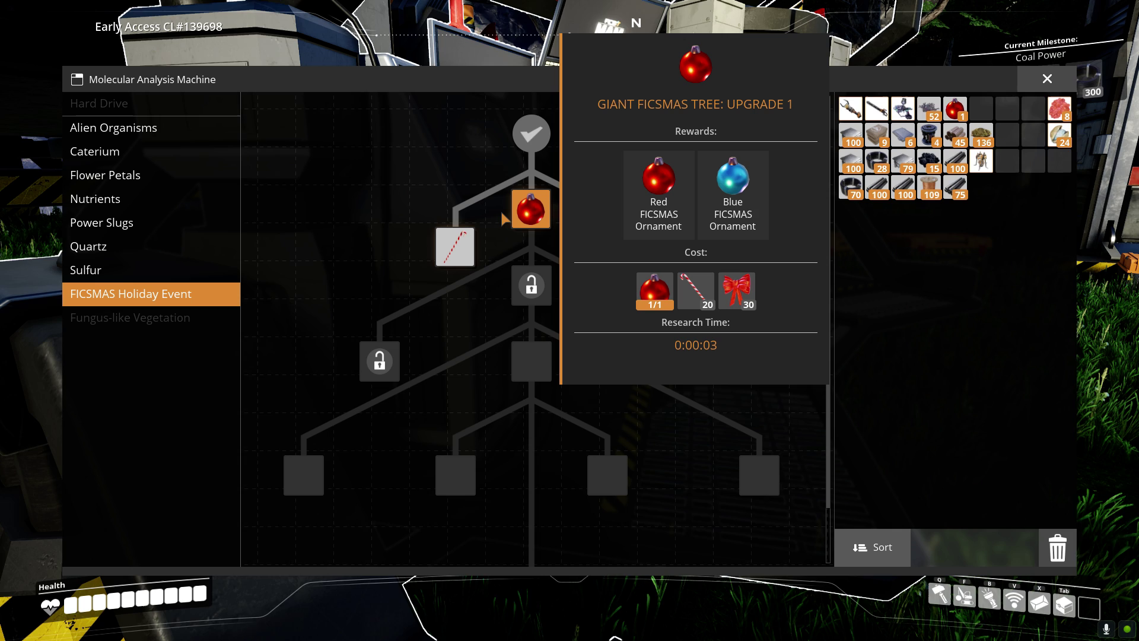
mouse_move(455, 247)
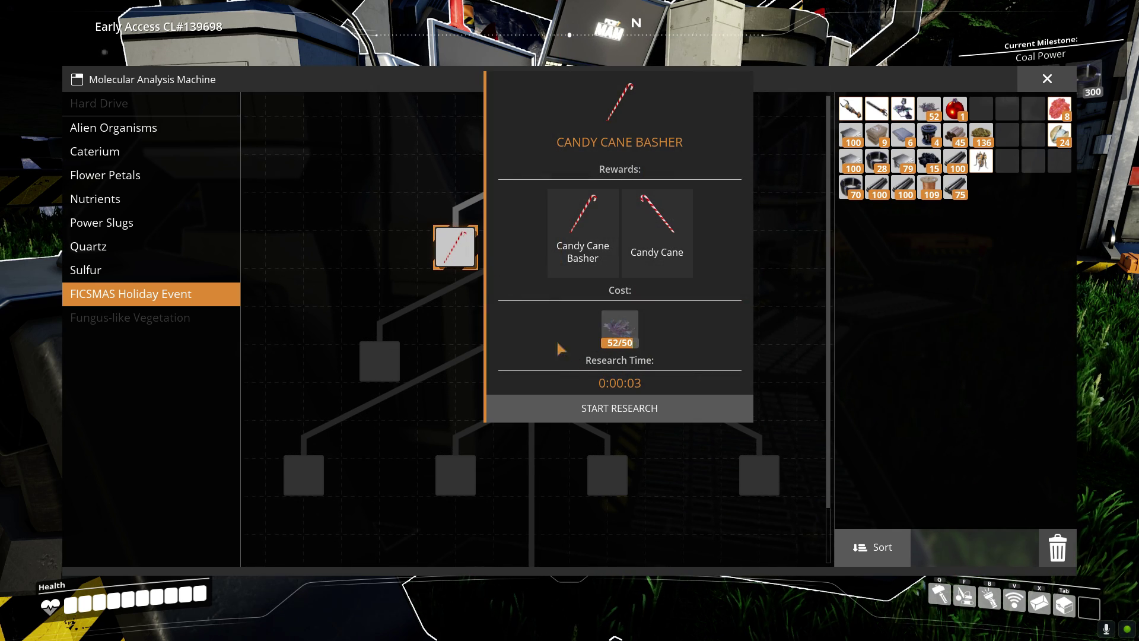
click(594, 407)
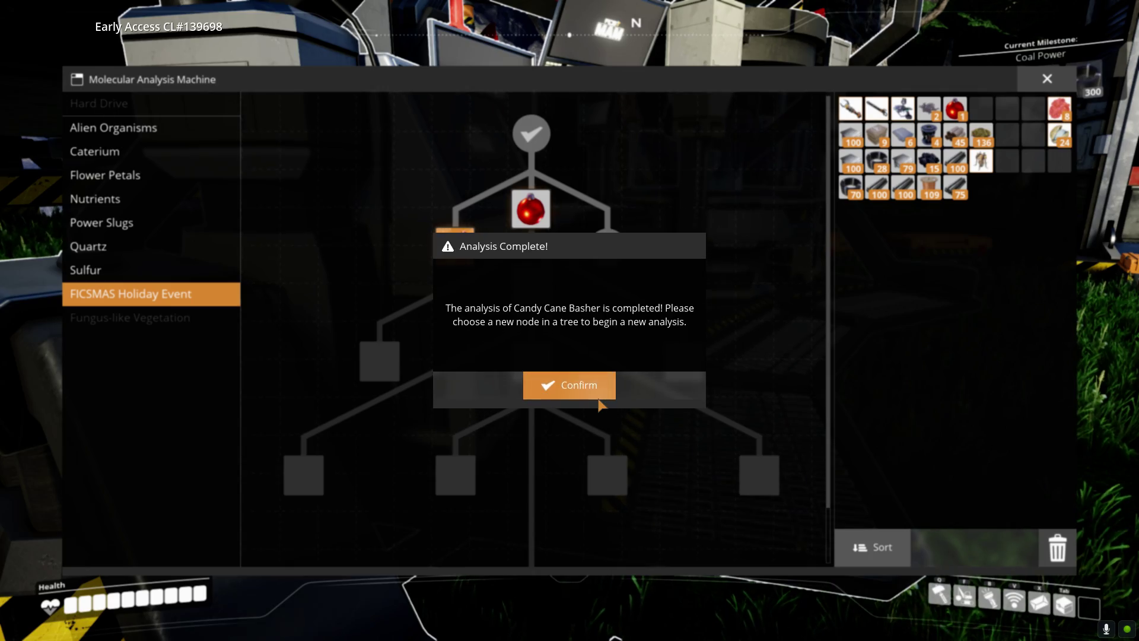
click(591, 385)
mouse_move(530, 209)
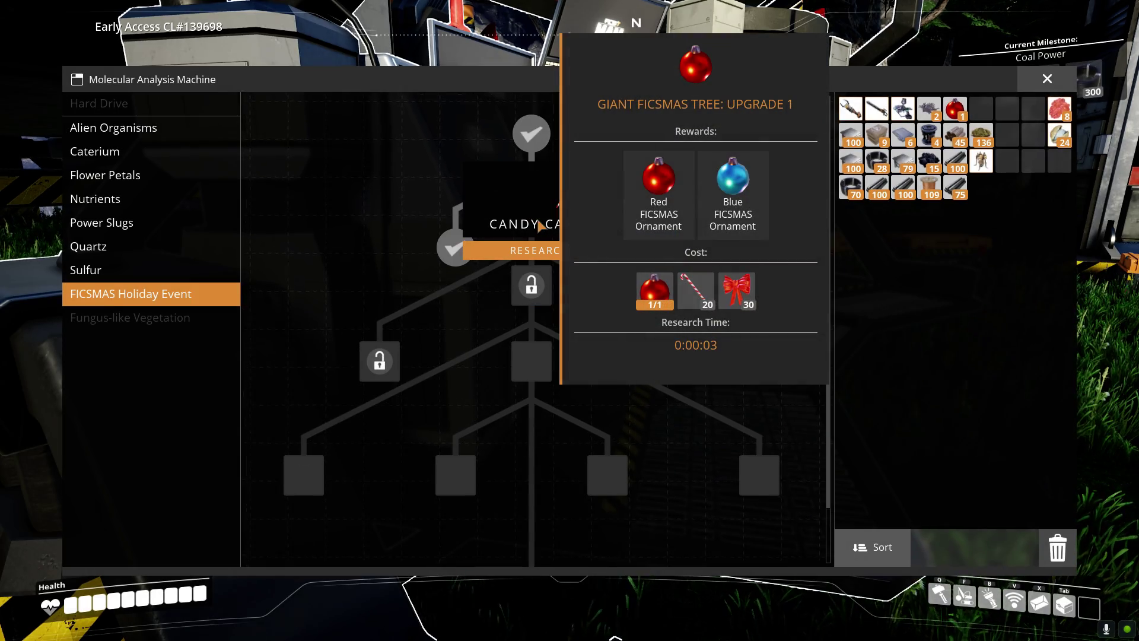
Set a Constructor to the Candy Cane recipe and load the 78 FICSMAS Gifts as input
key(Escape)
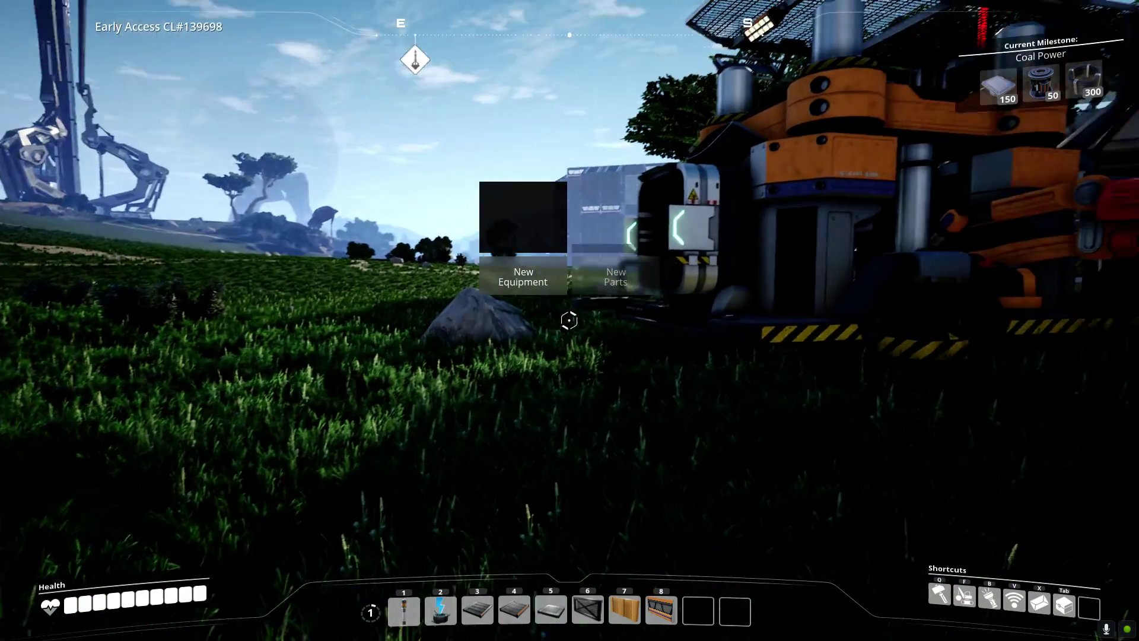
key(e)
click(312, 79)
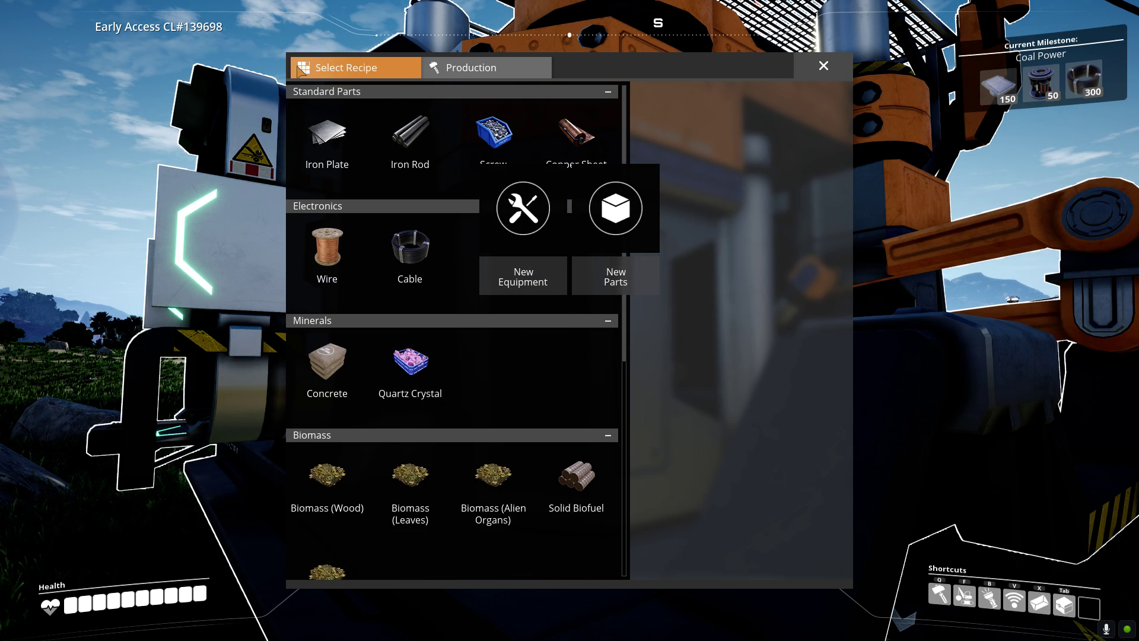
scroll(371, 284, down, 3)
scroll(382, 282, down, 5)
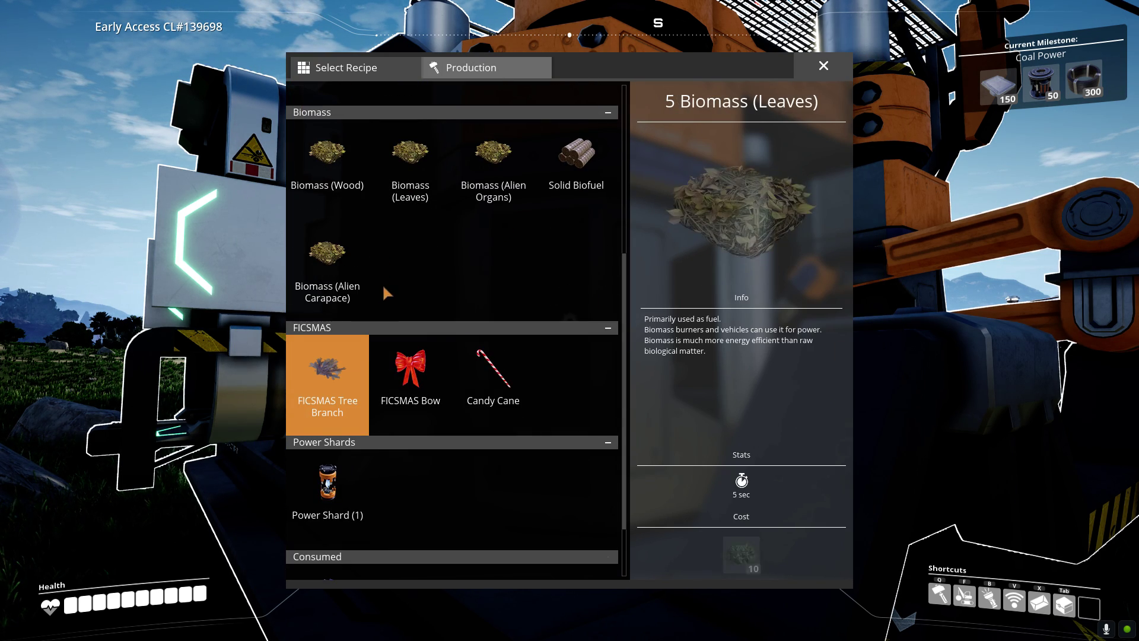
click(514, 374)
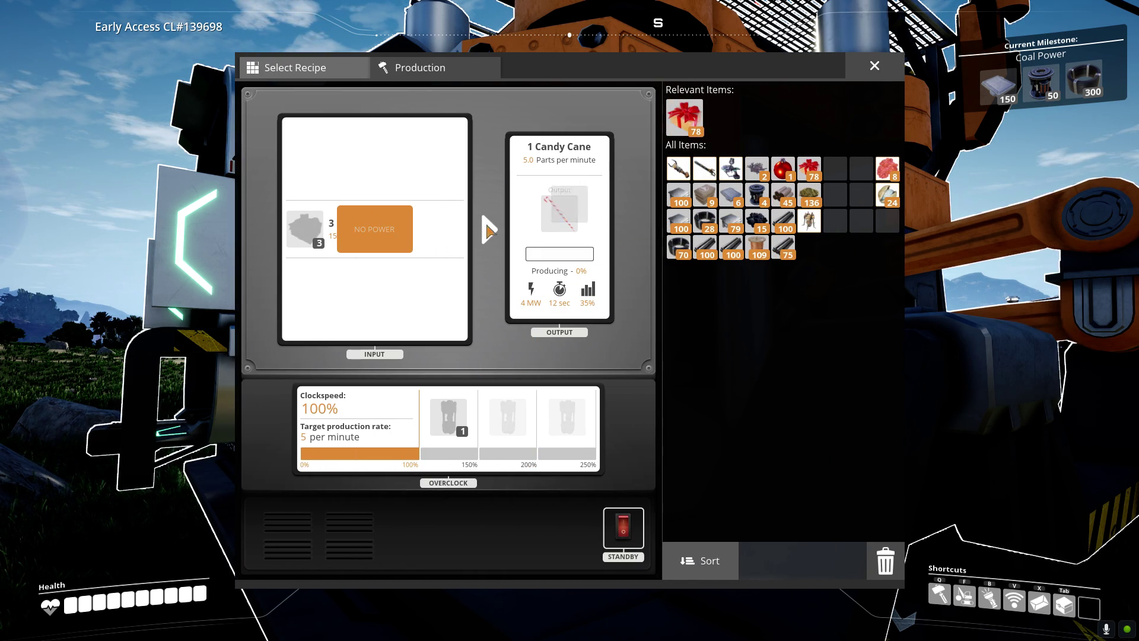
drag(305, 247, 305, 233)
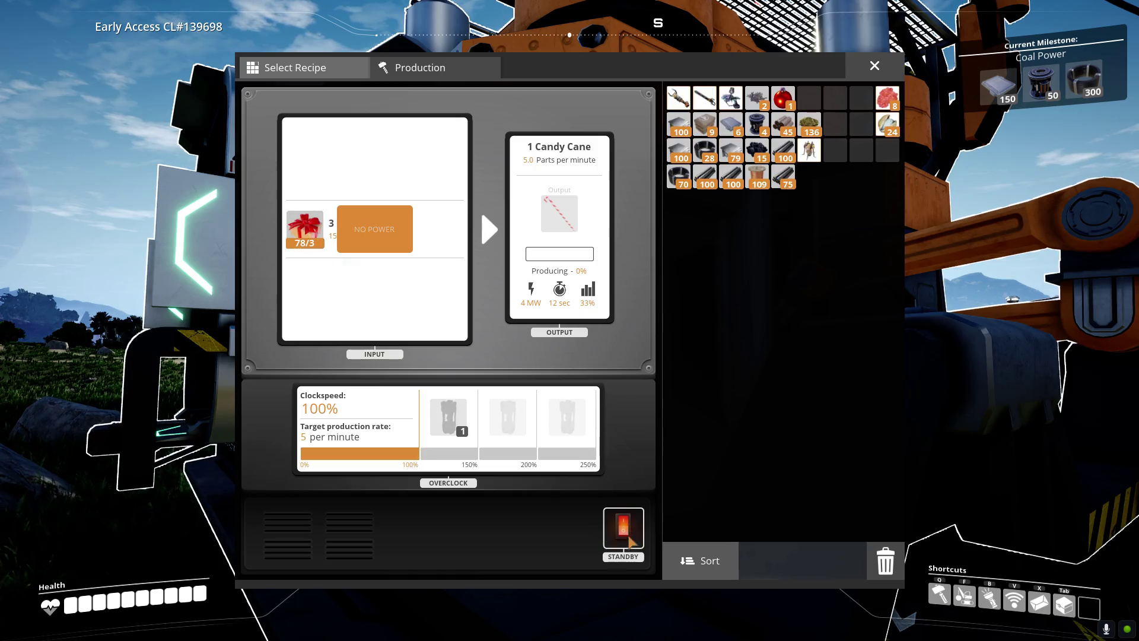
key(Escape)
key(e)
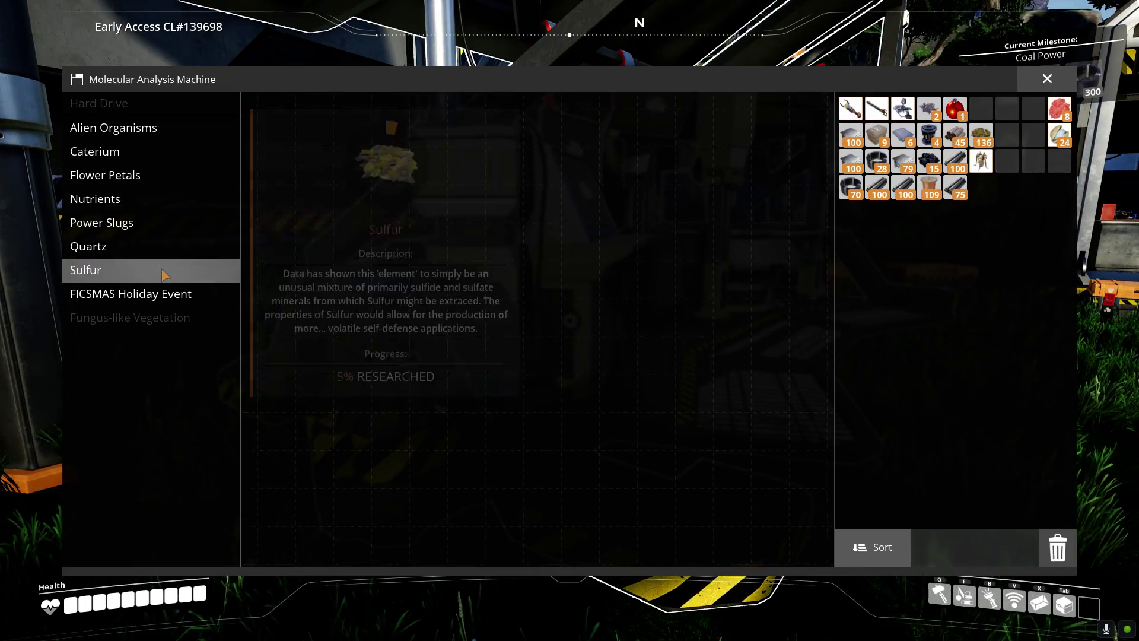
View Giant FICSMAS Tree: Upgrade 1 needing 20 Candy Canes and 30 Gifts, then leave
click(164, 294)
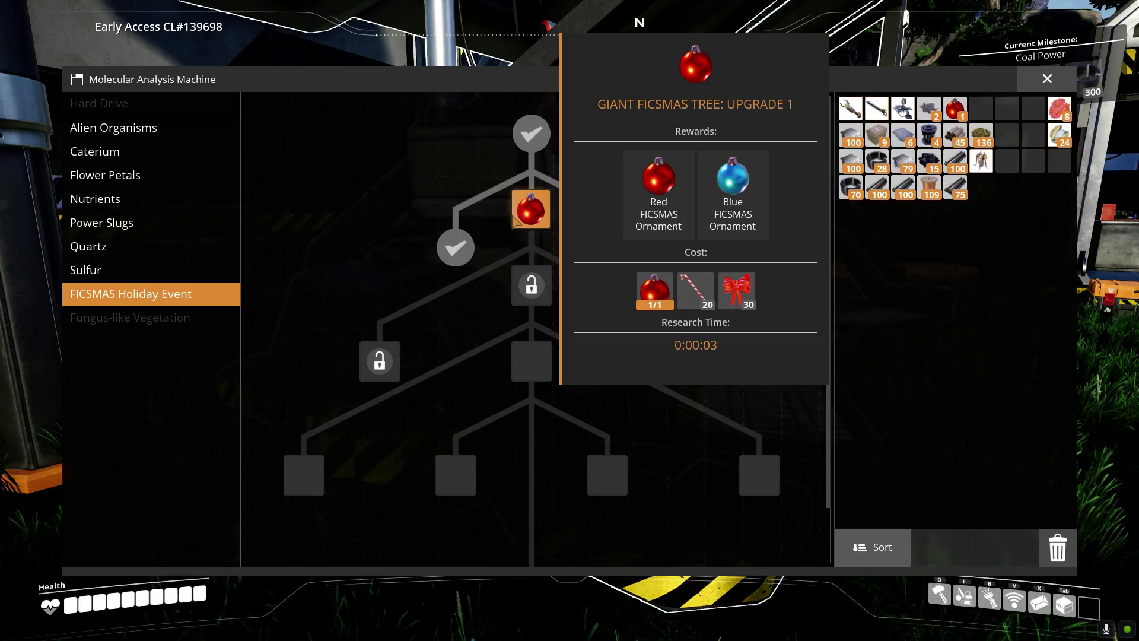
key(Escape)
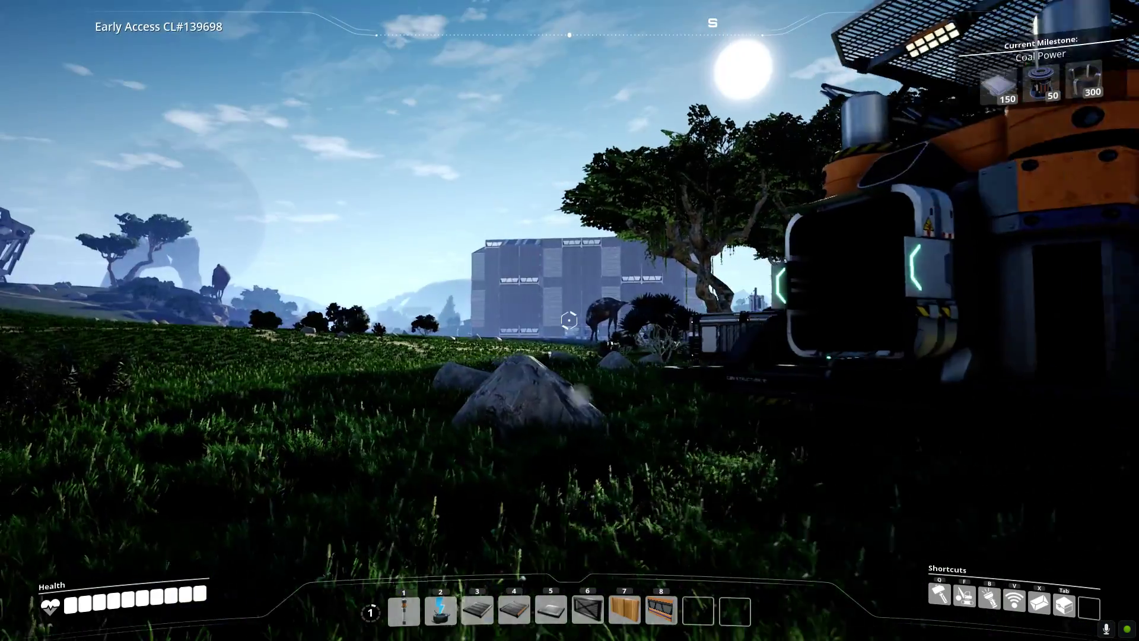
Walk from the HUB across the meadow to the factory building's doorway
key(w)
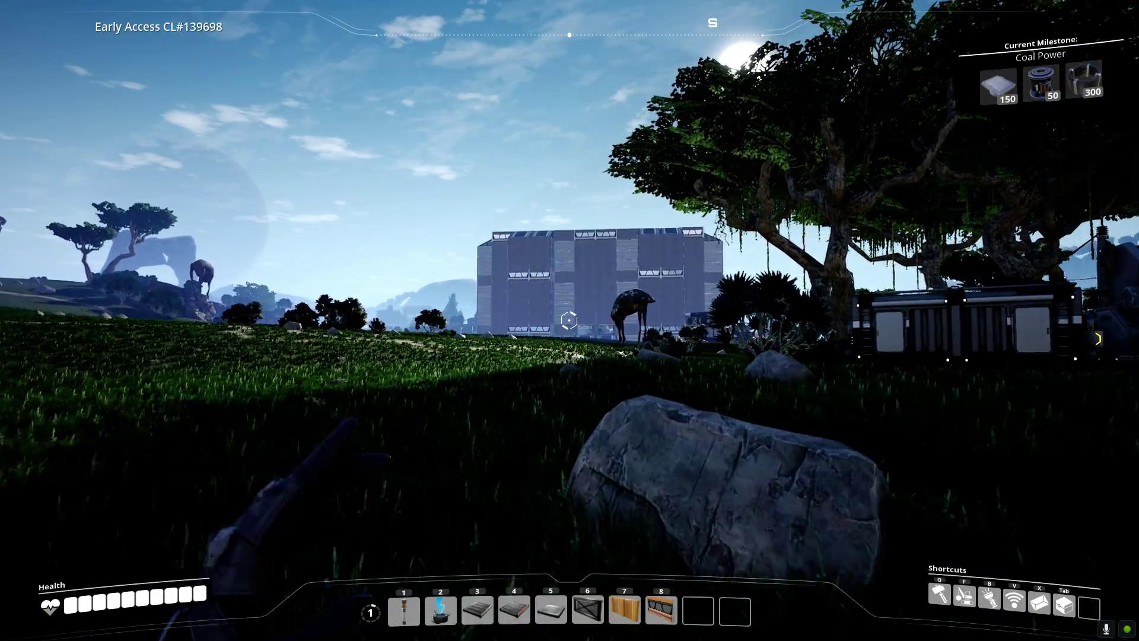
key(w)
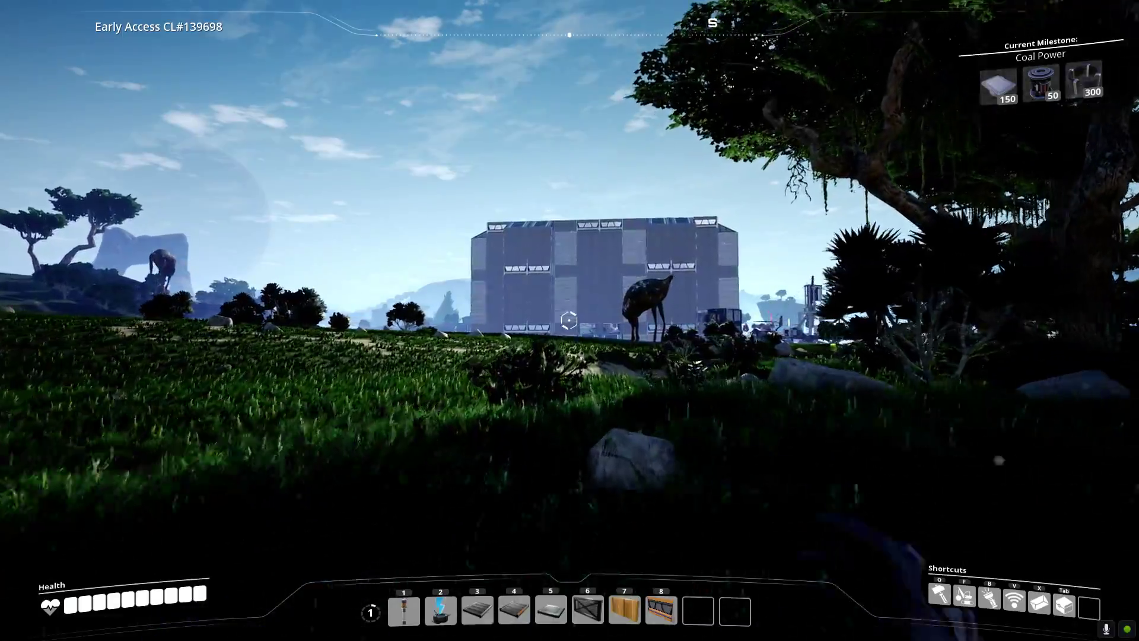
key(w)
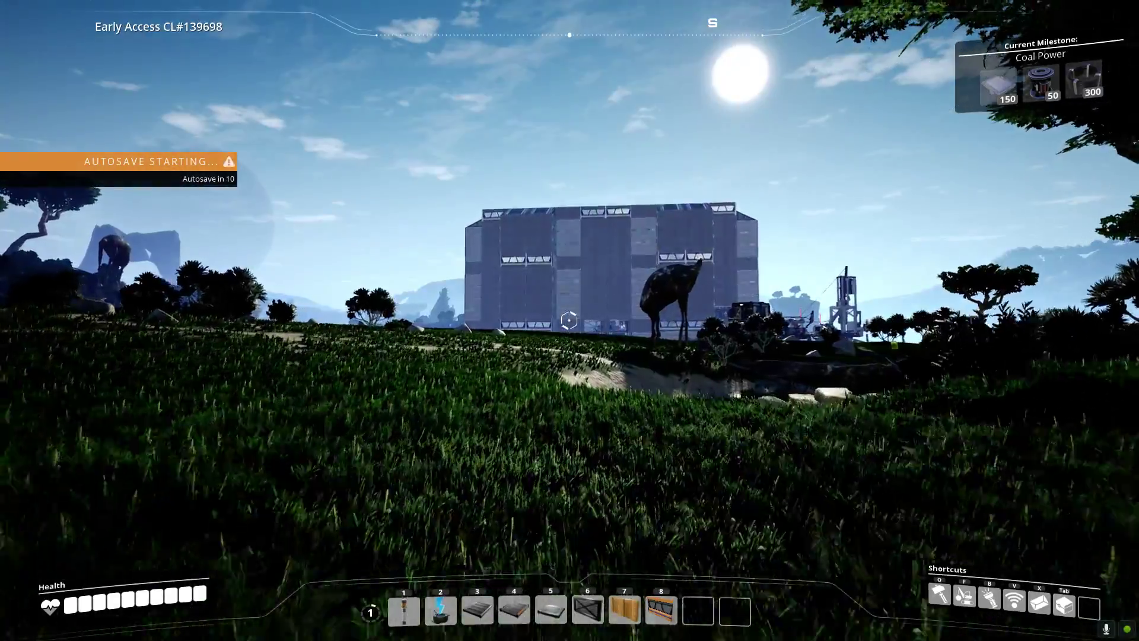
key(w)
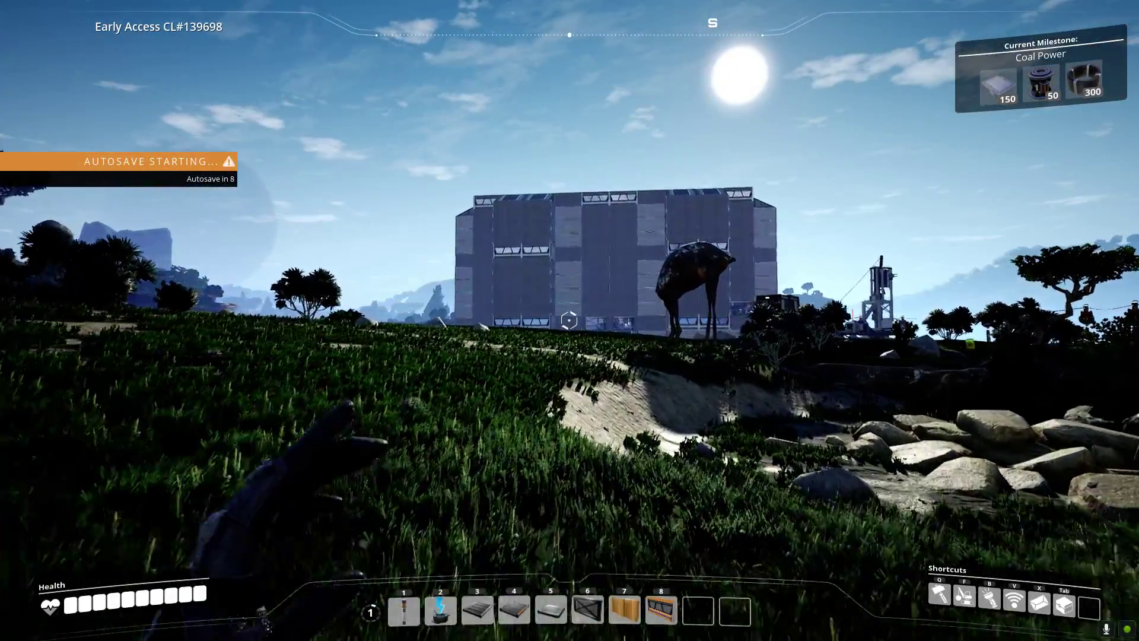
key(w)
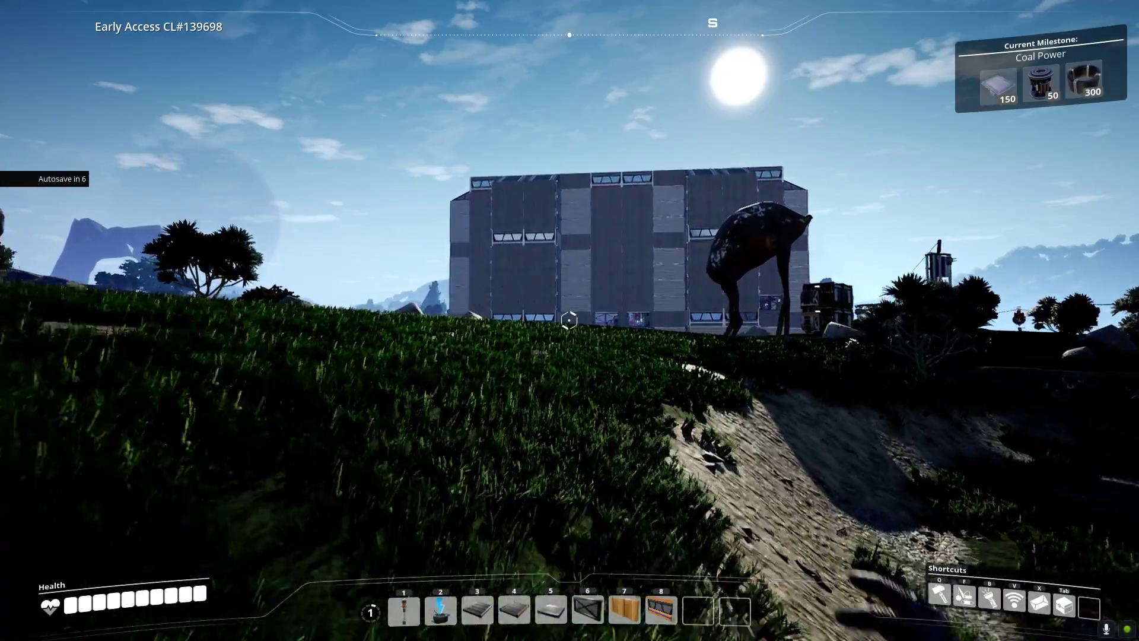
key(w)
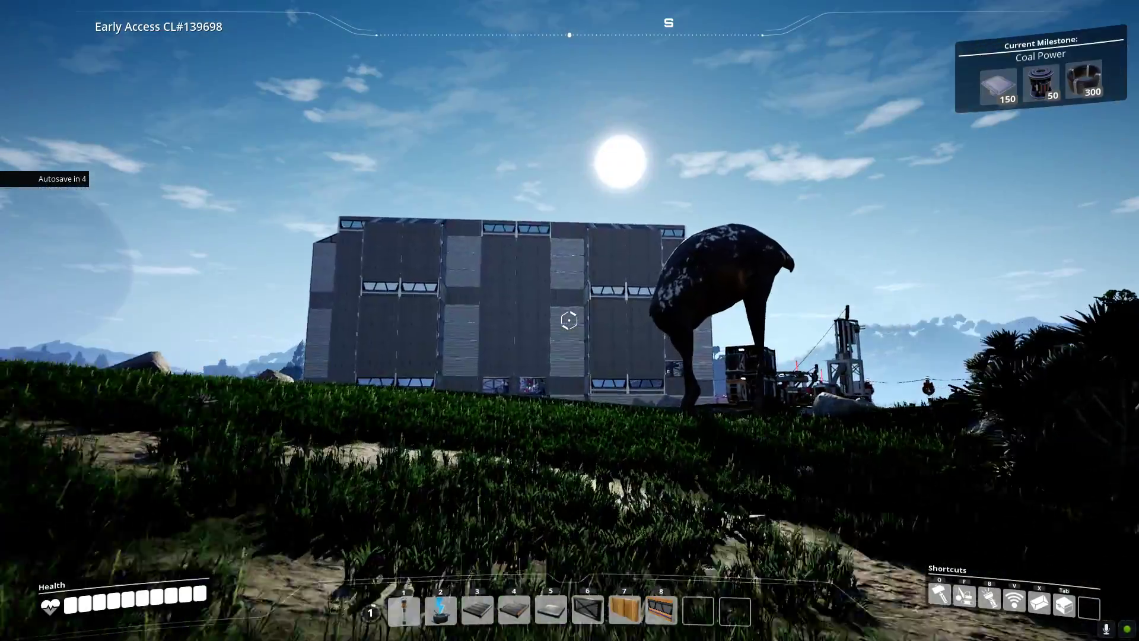
key(w)
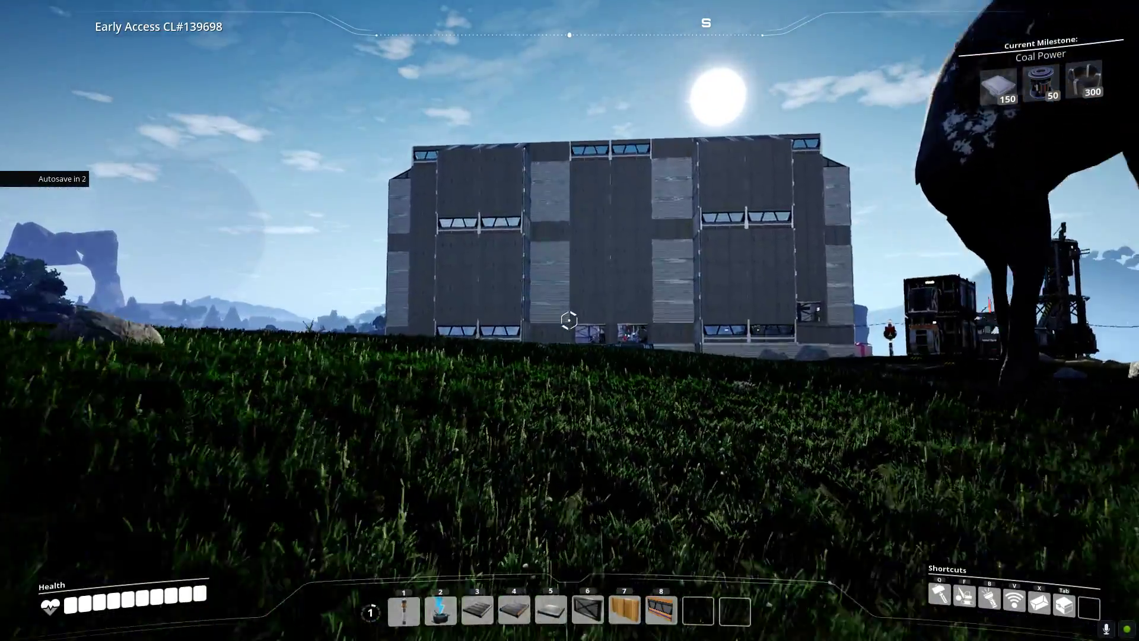
key(w)
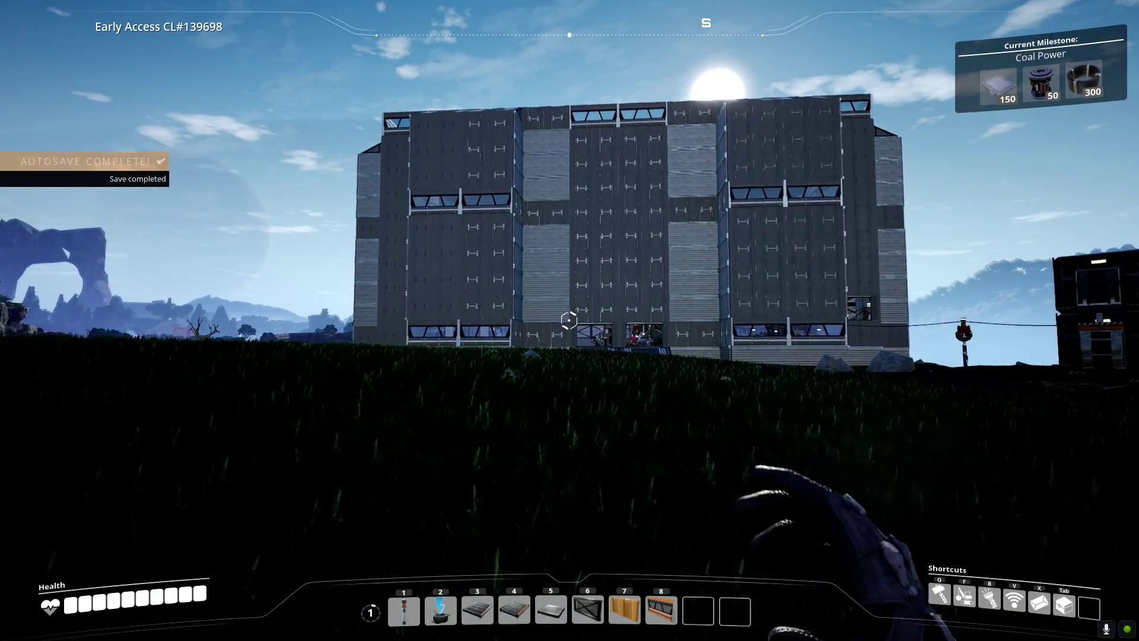
key(w)
key(w)
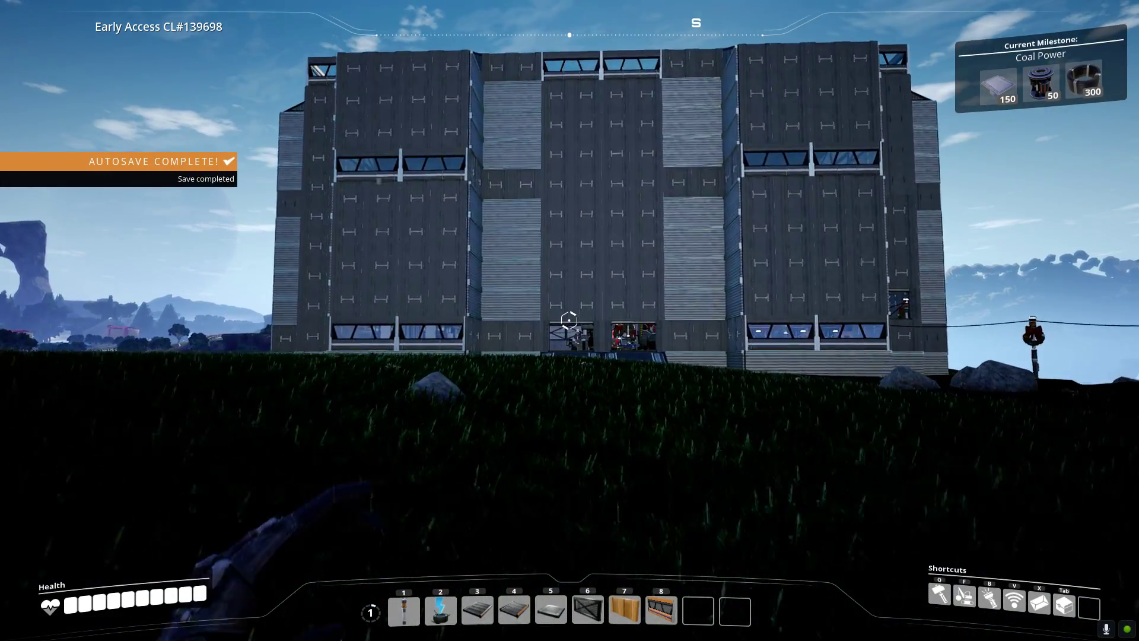
key(q)
key(q)
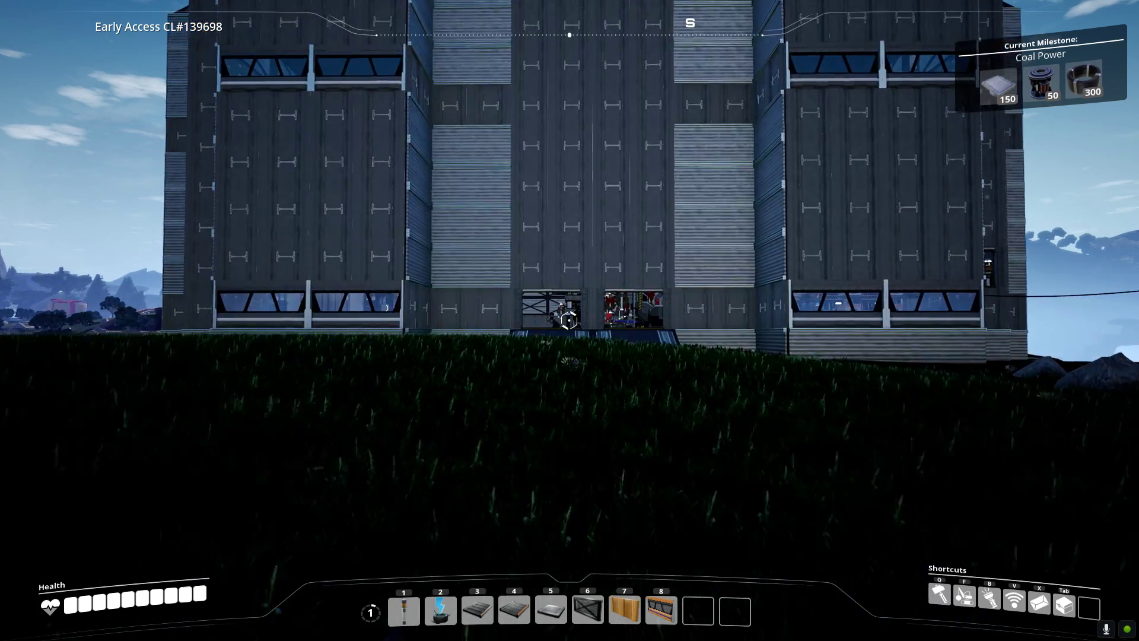
key(w)
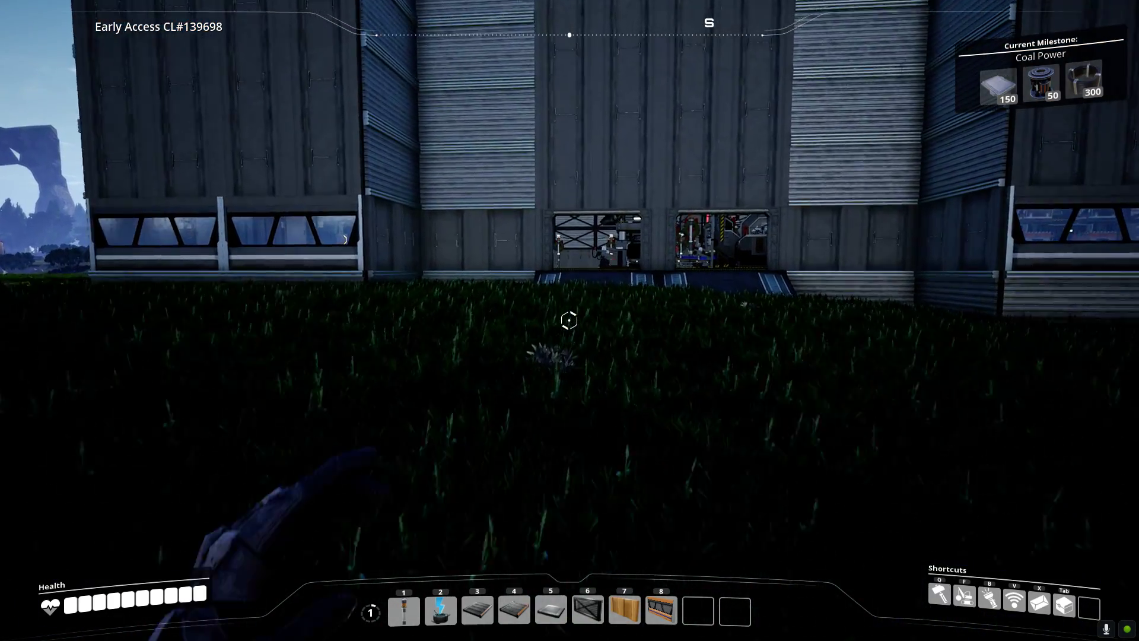
key(w)
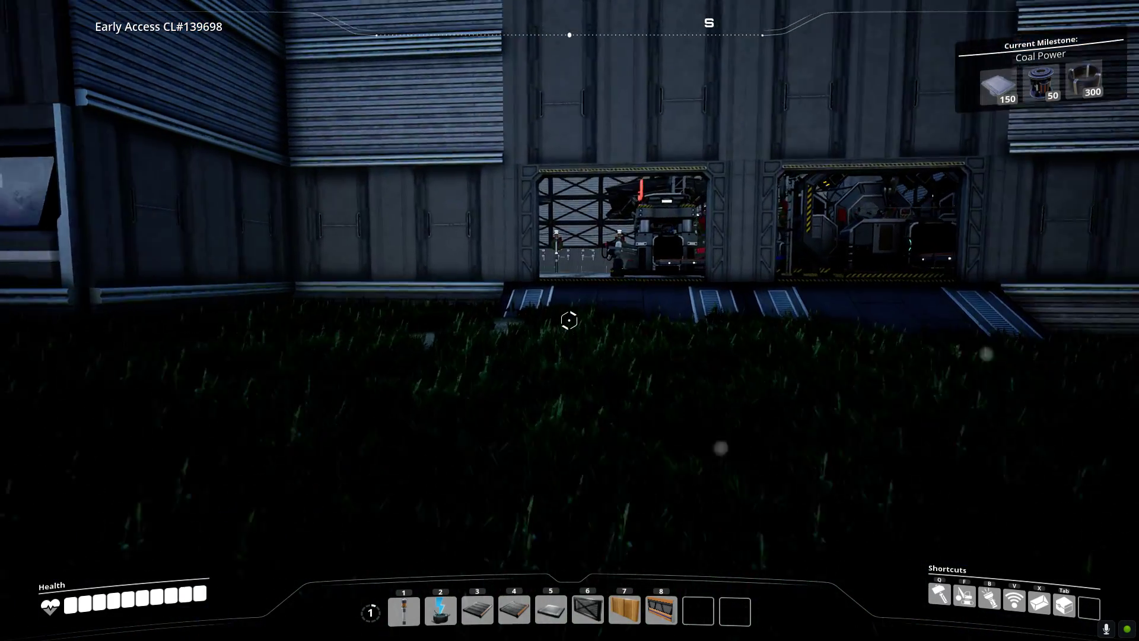
Enter the factory, check the Storage Container, then view the unpowered Rotor Assembler
key(w)
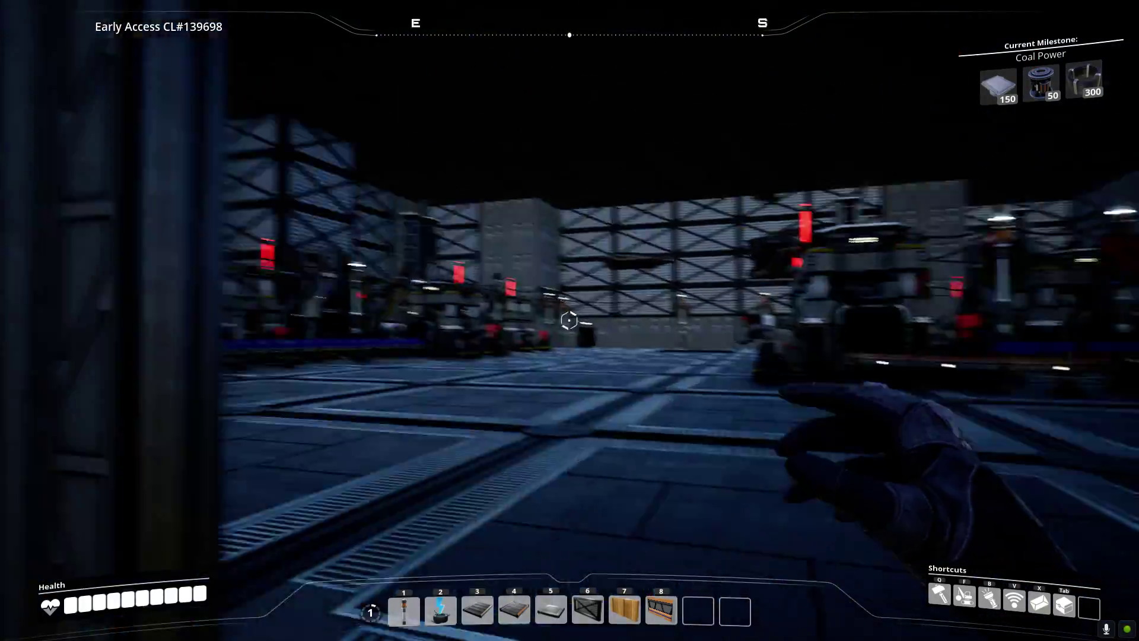
key(w)
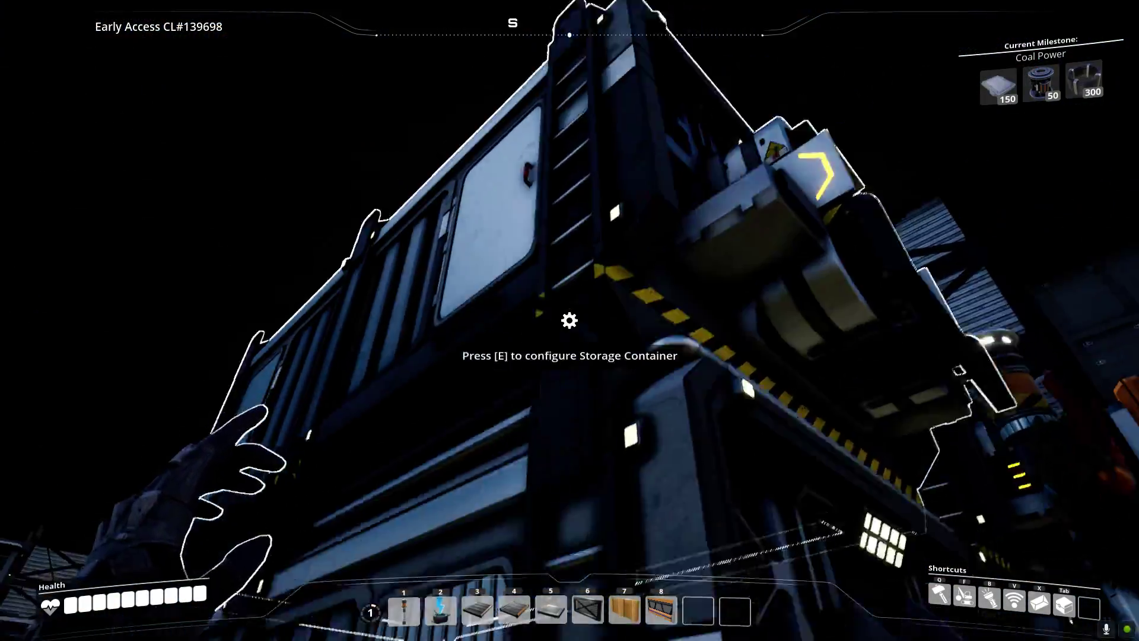
key(e)
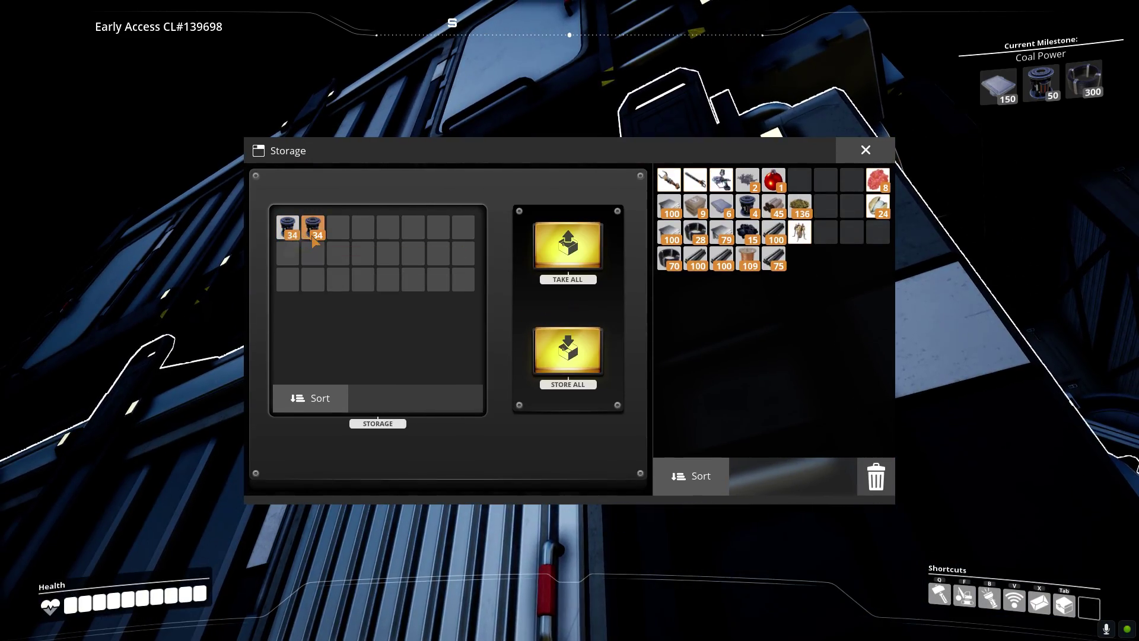
key(Escape)
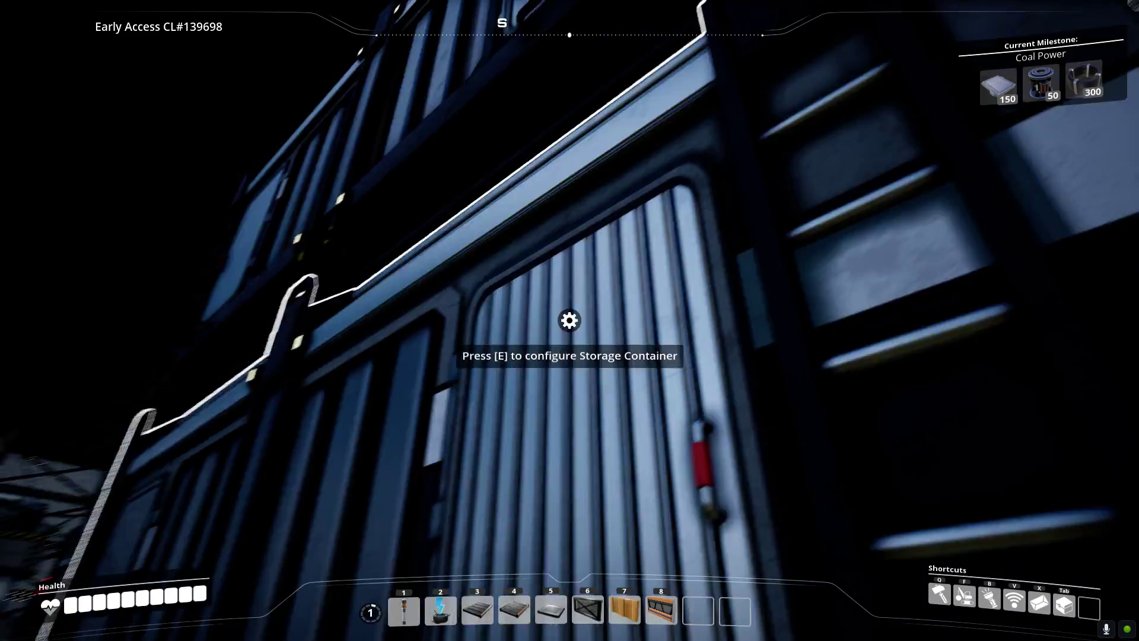
key(e)
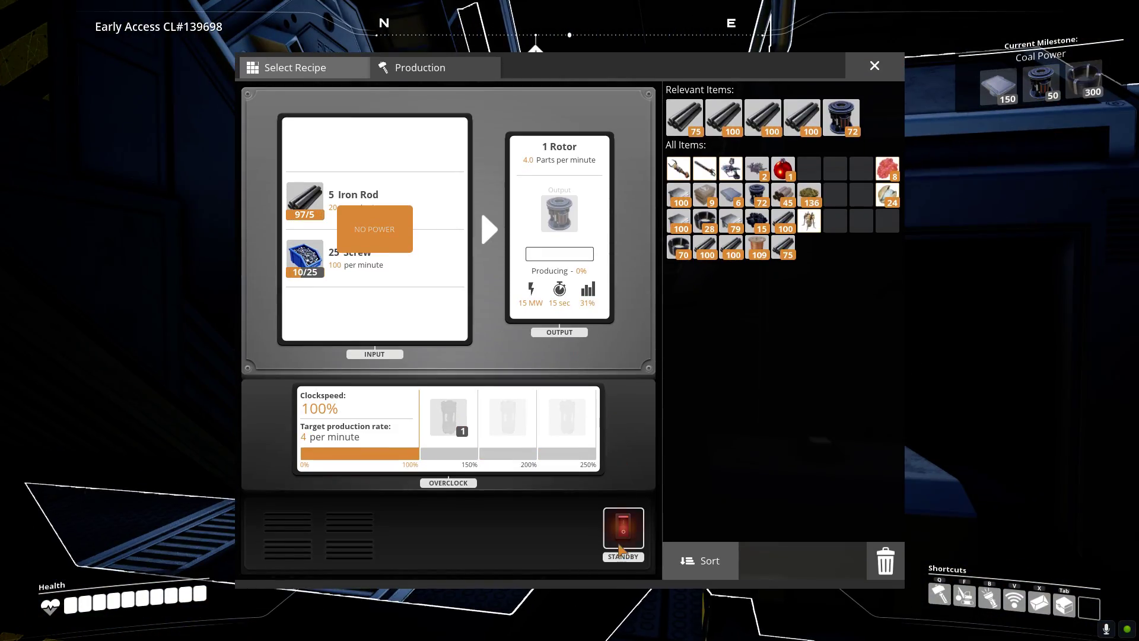
Inspect the two Iron Rod Constructors and the Screw Constructor, all without power
key(Escape)
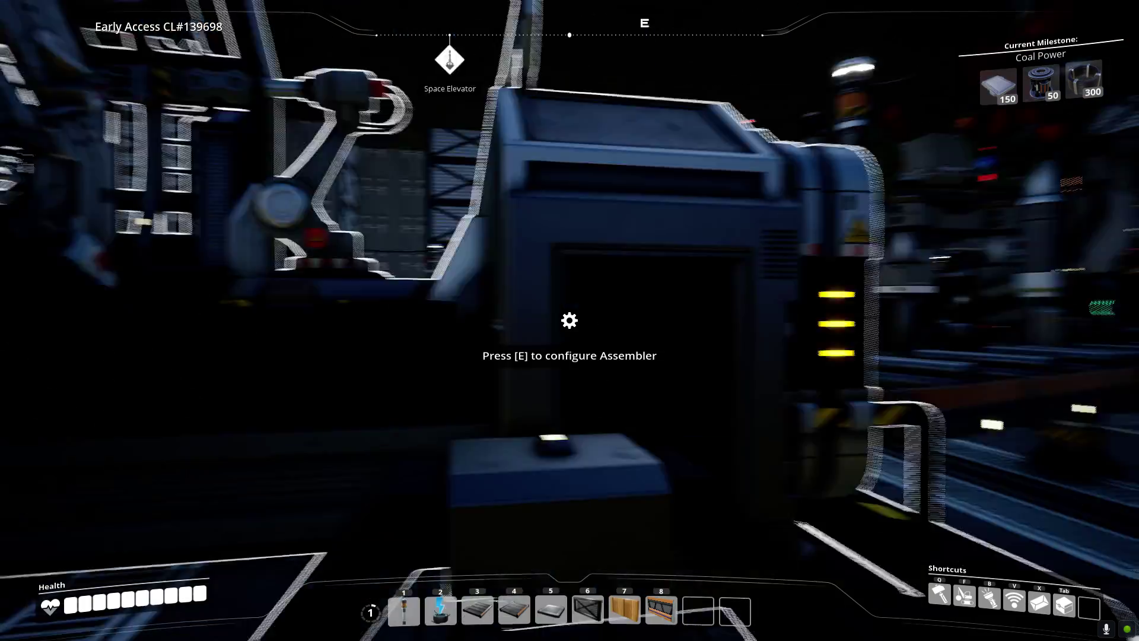
key(e)
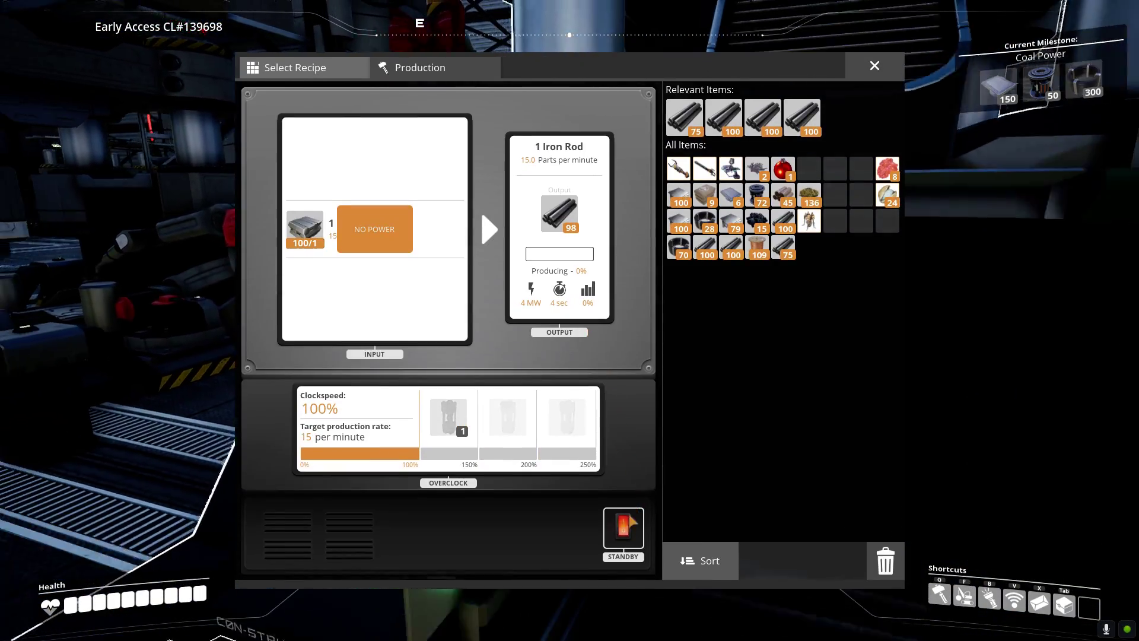
key(Escape)
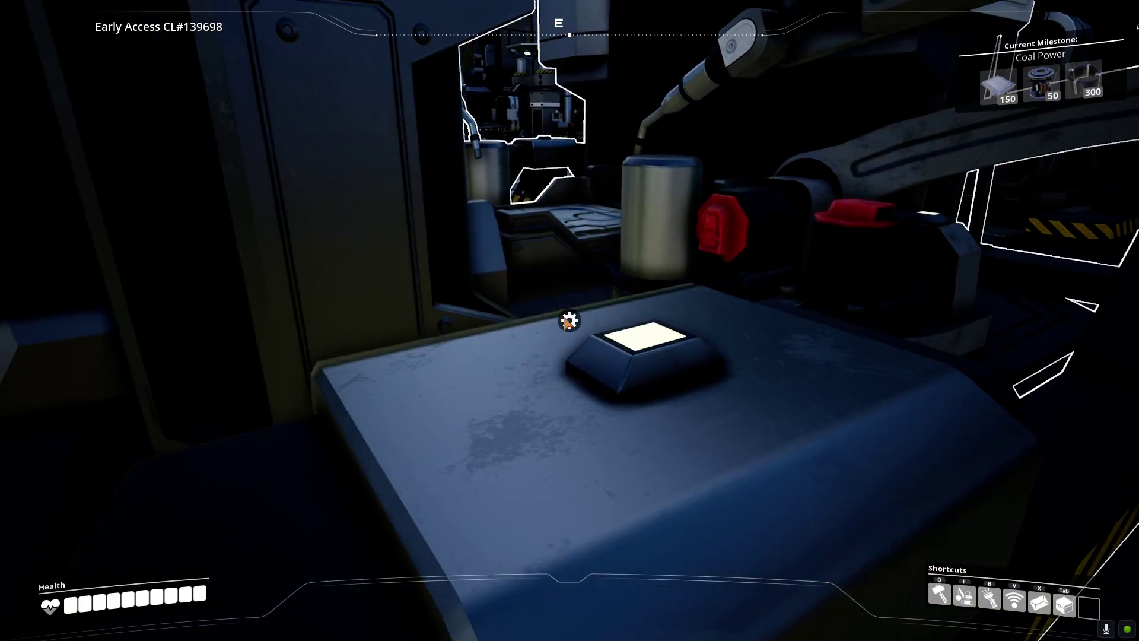
key(e)
key(Escape)
key(e)
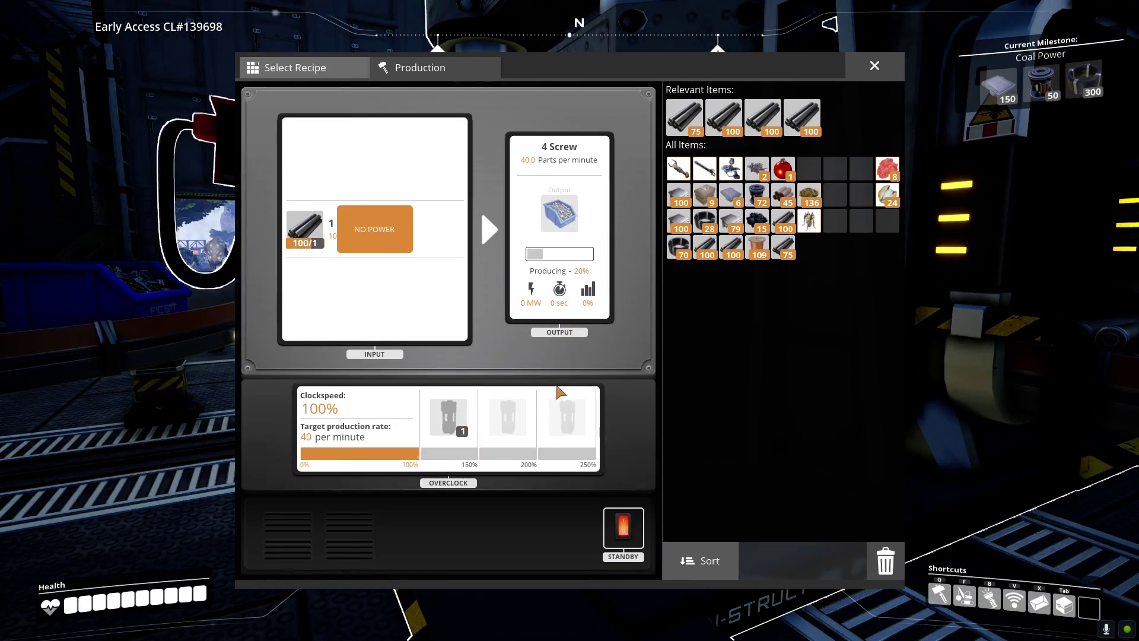
key(Escape)
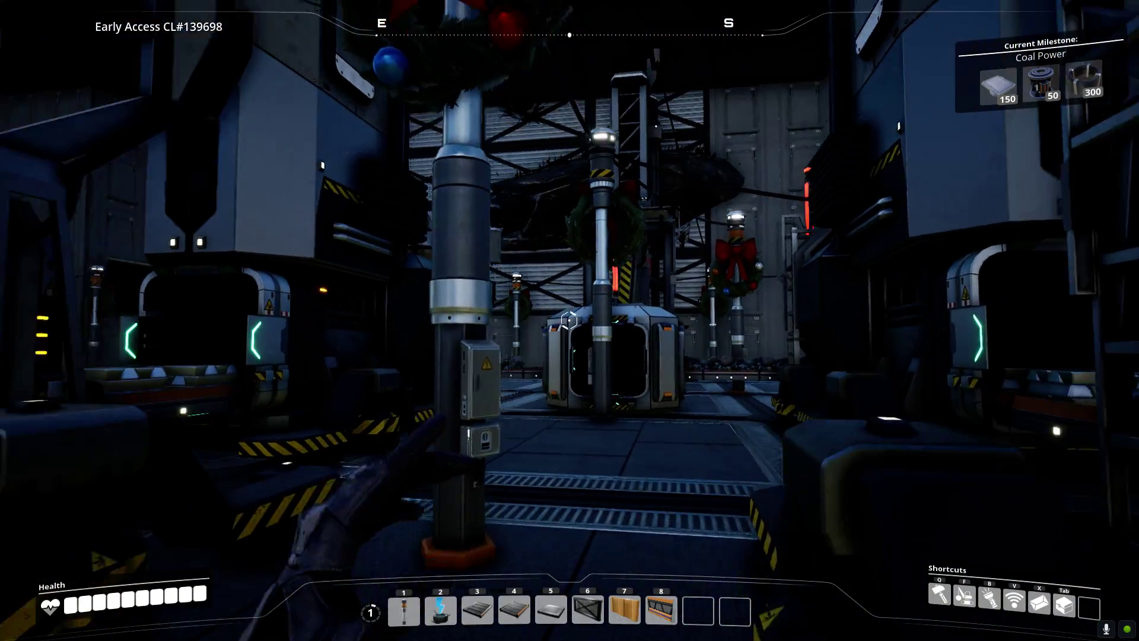
Inspect the two Iron Ingot Smelters and the Iron Ore Miner, all without power
key(e)
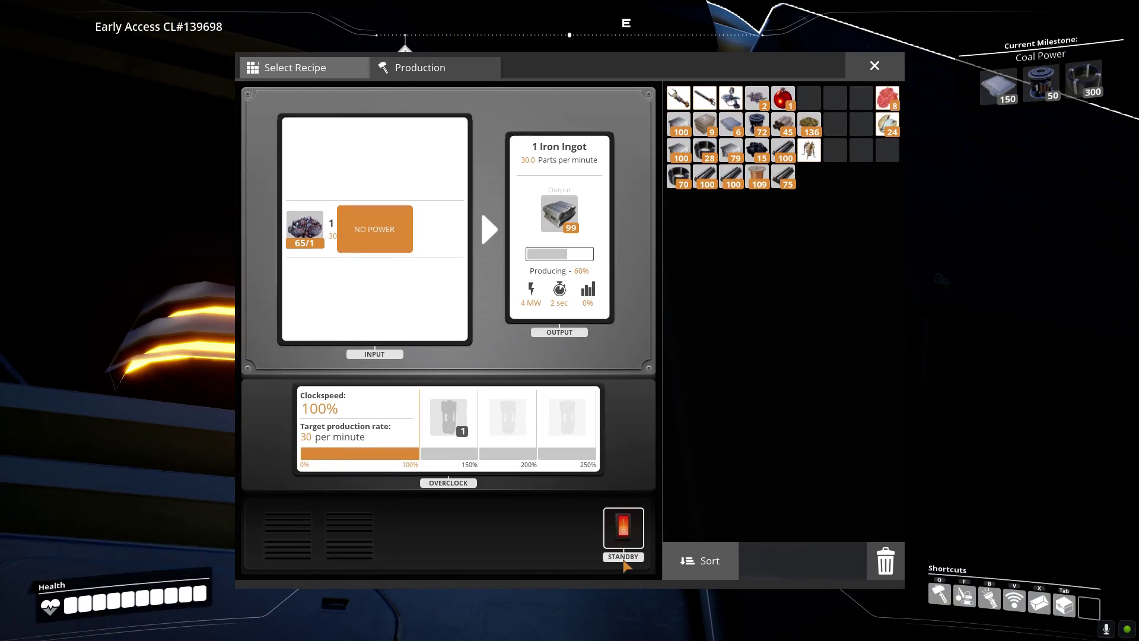
key(Escape)
key(e)
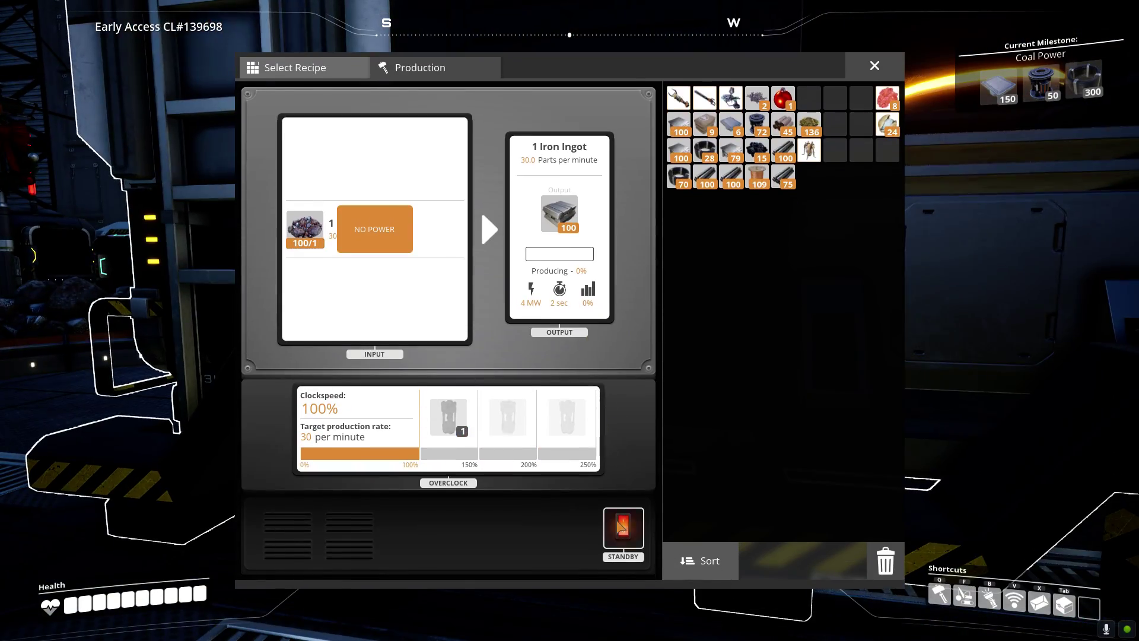
key(Escape)
key(e)
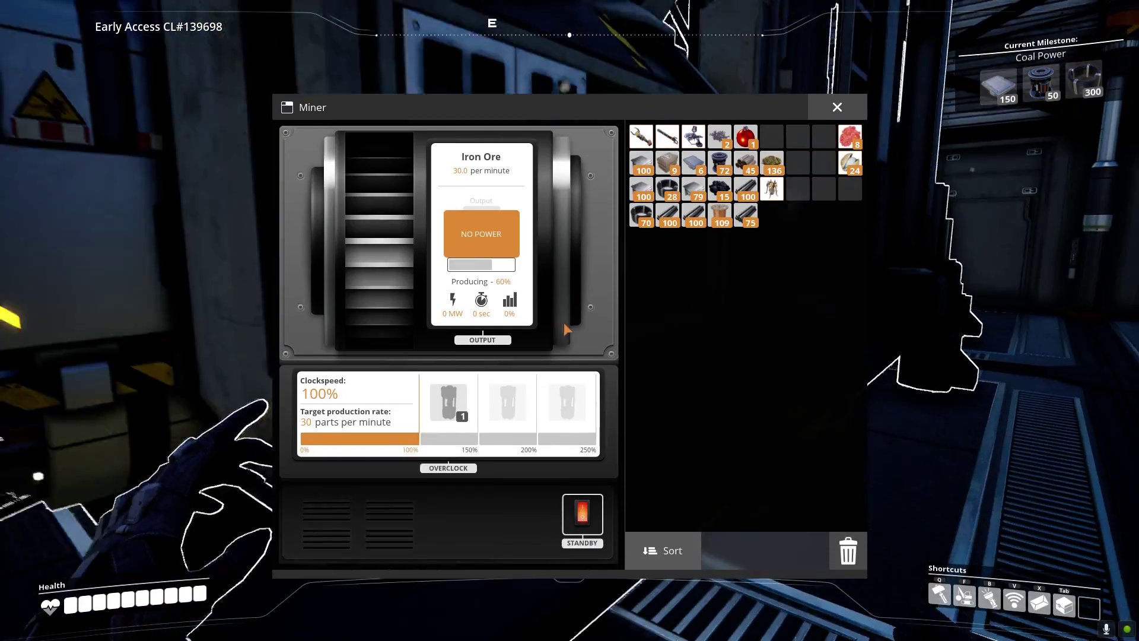
key(Escape)
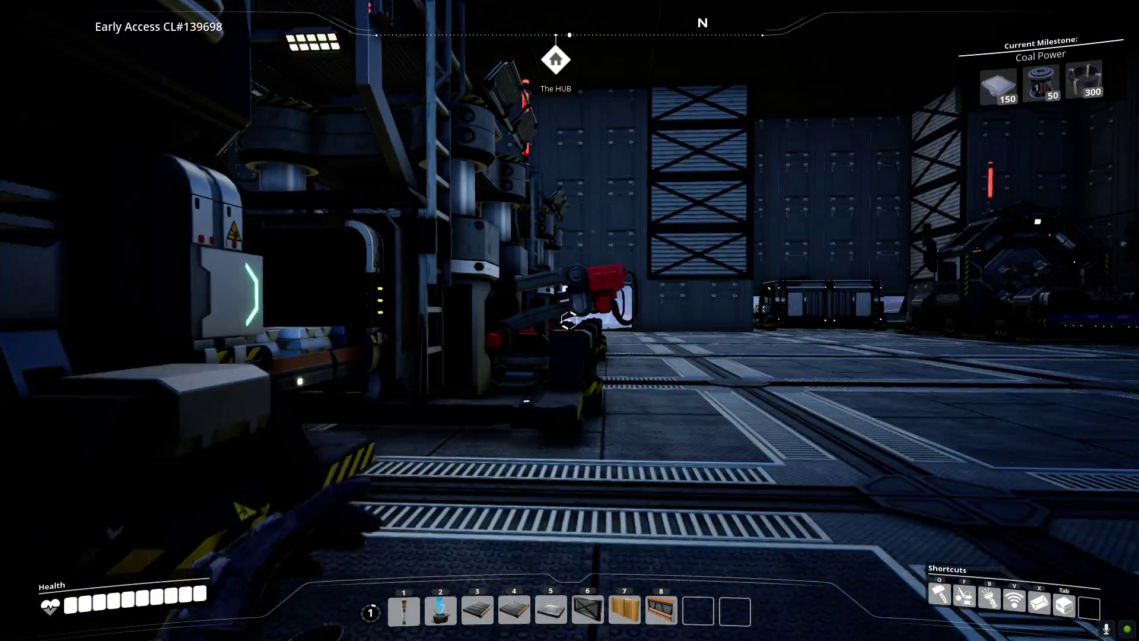
Walk out of the factory across the grassland to the HUB and bring up the Coal Power milestone
key(q)
key(q)
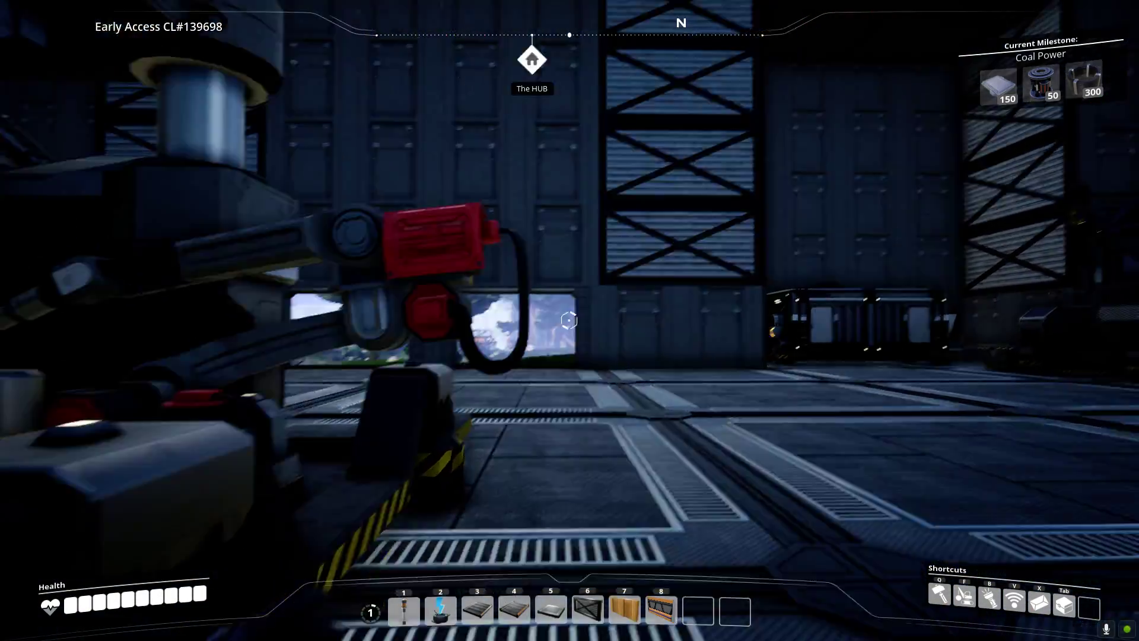
key(w)
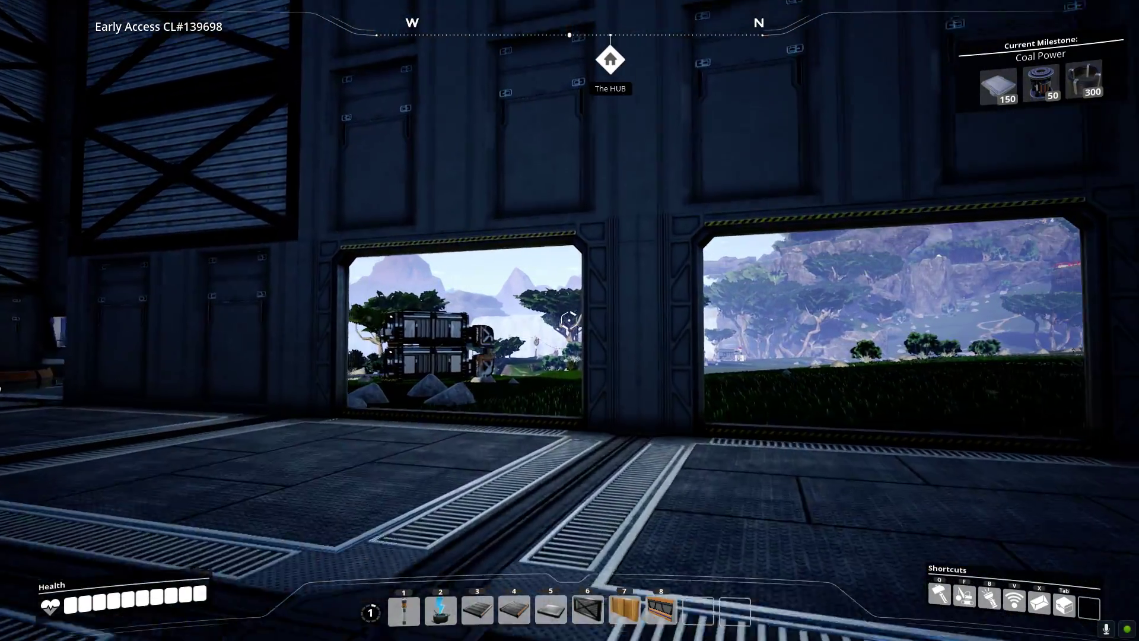
key(w)
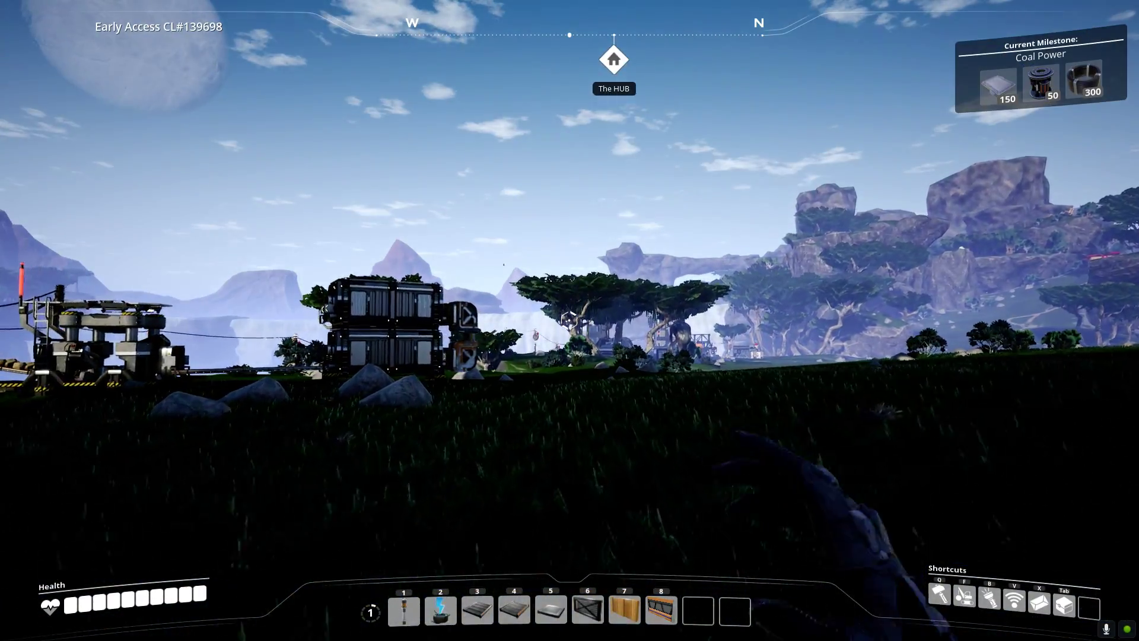
key(w)
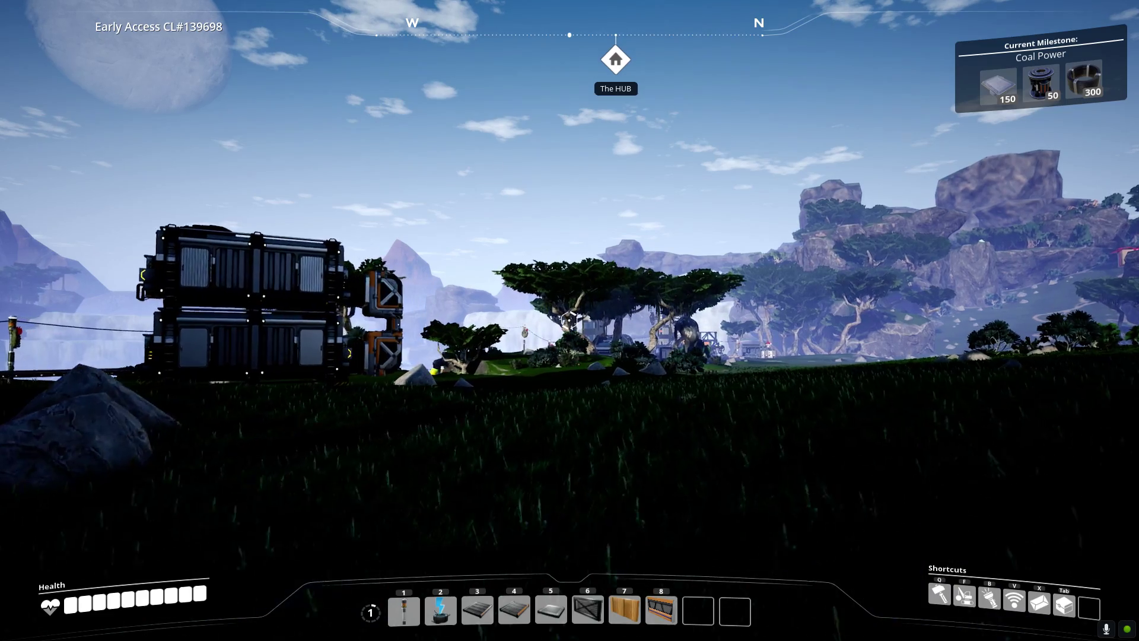
key(w)
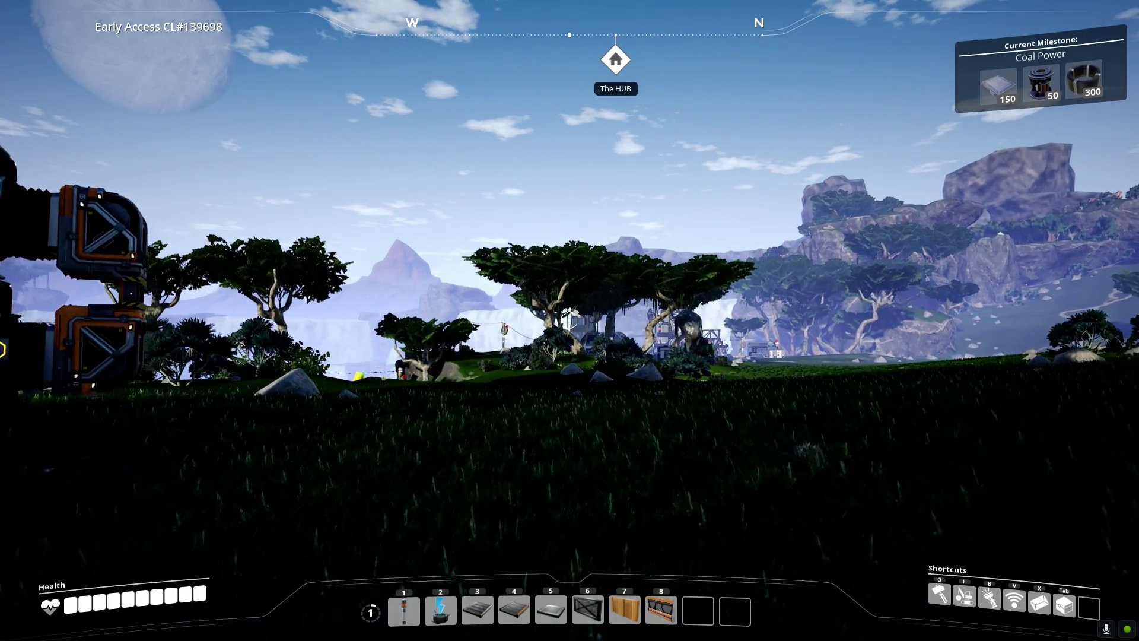
key(w)
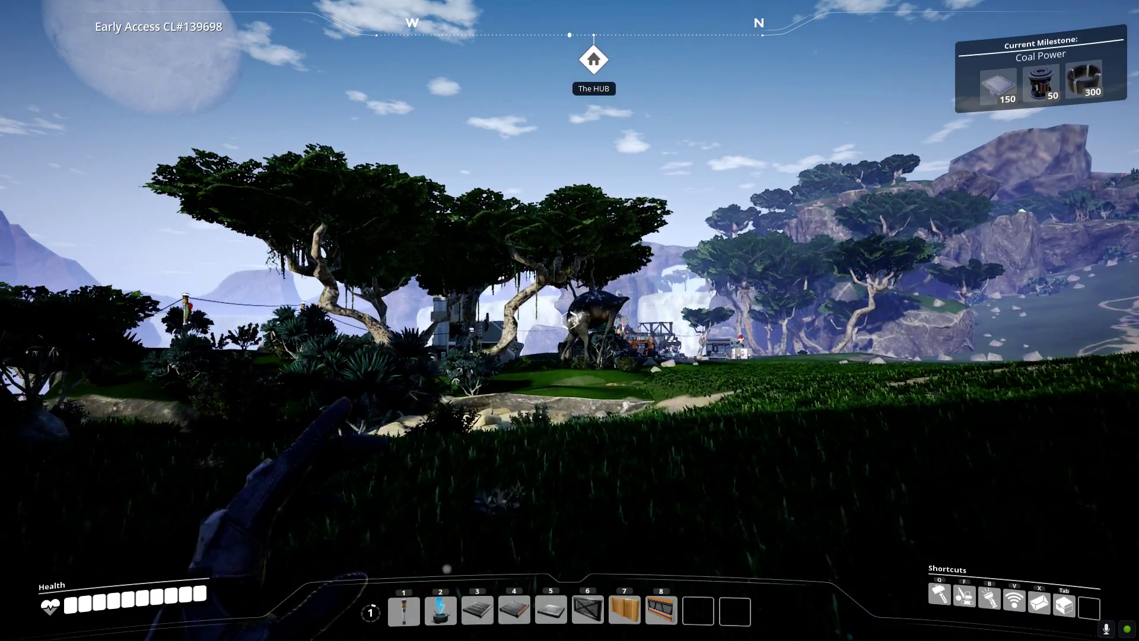
key(w)
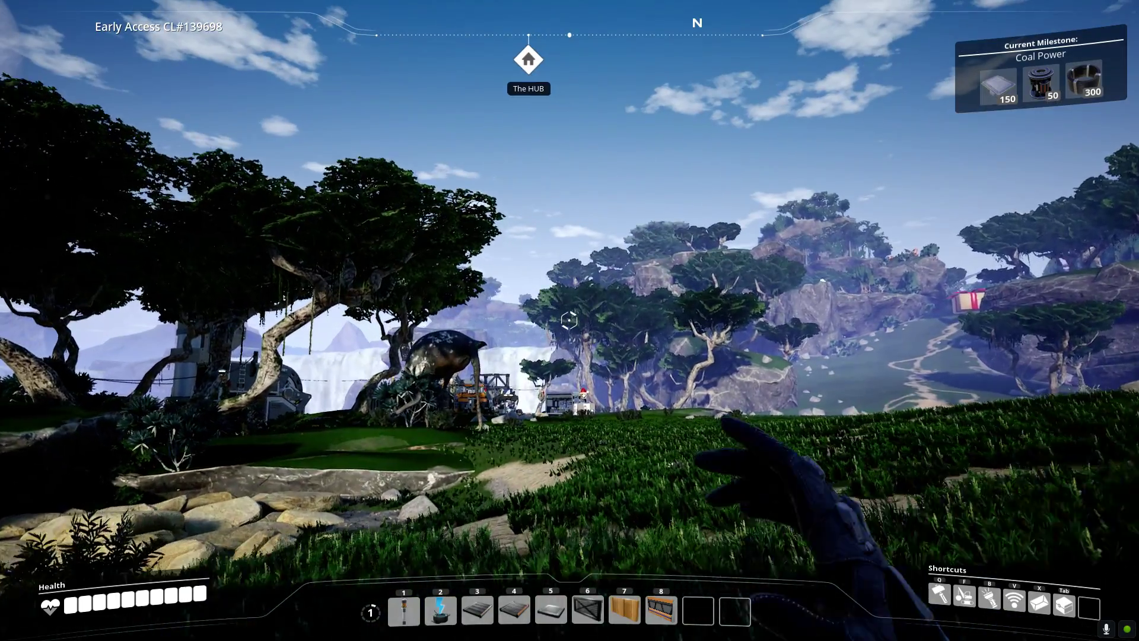
key(w)
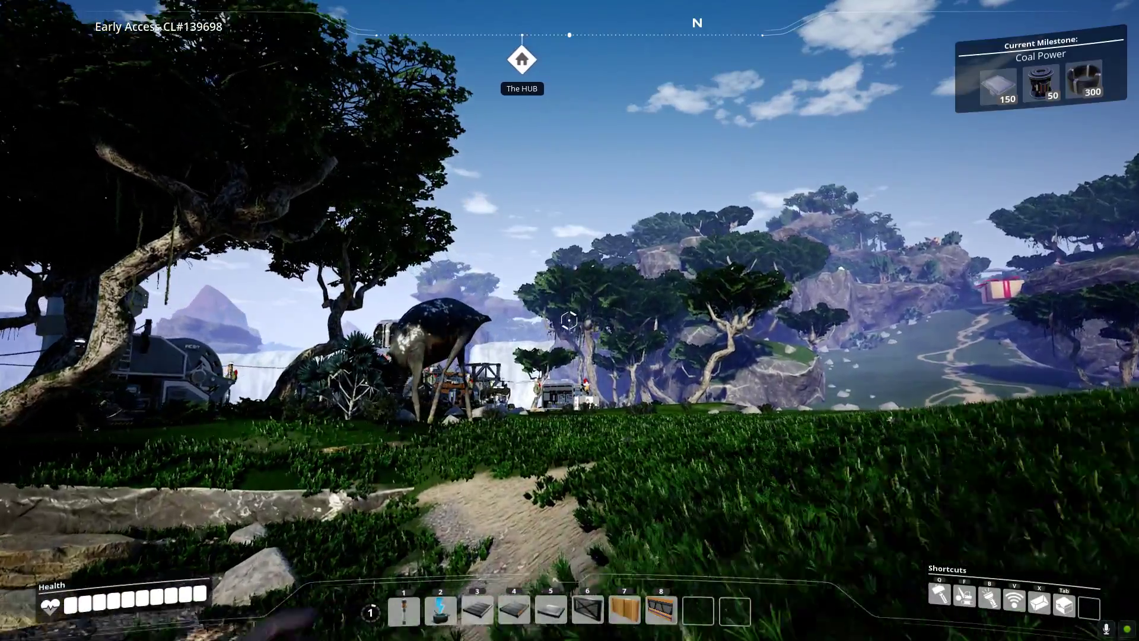
key(w)
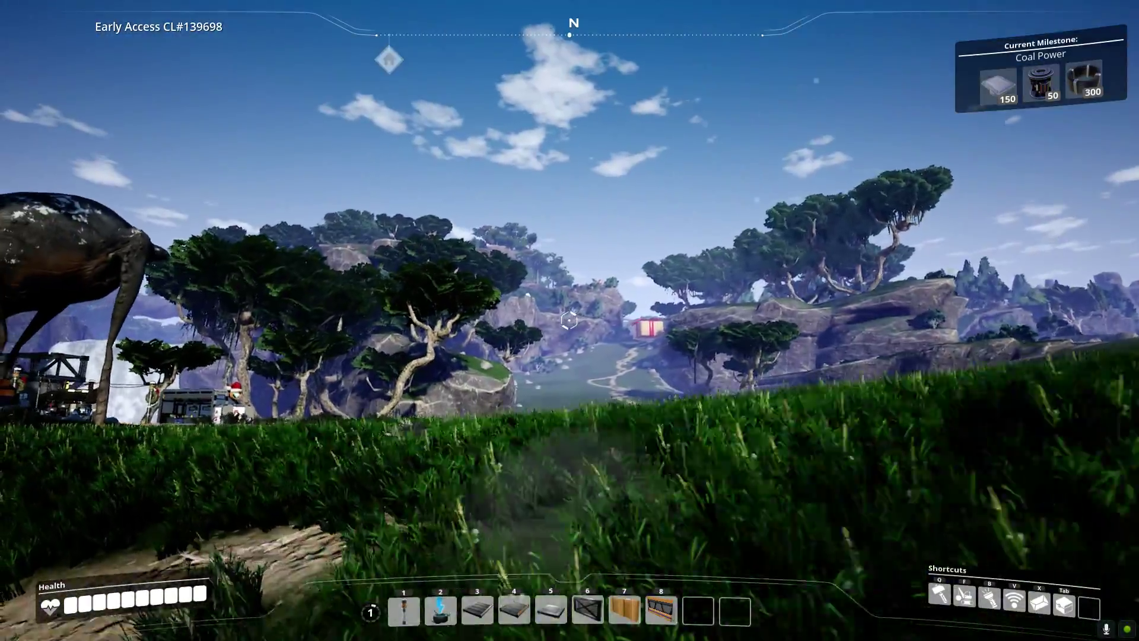
key(w)
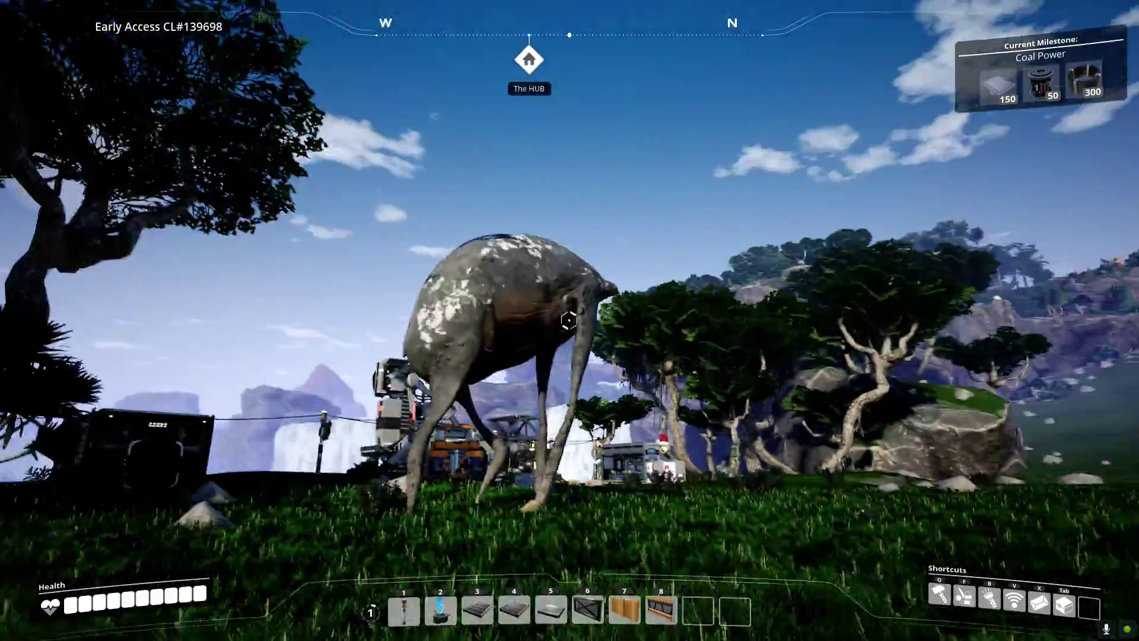
key(w)
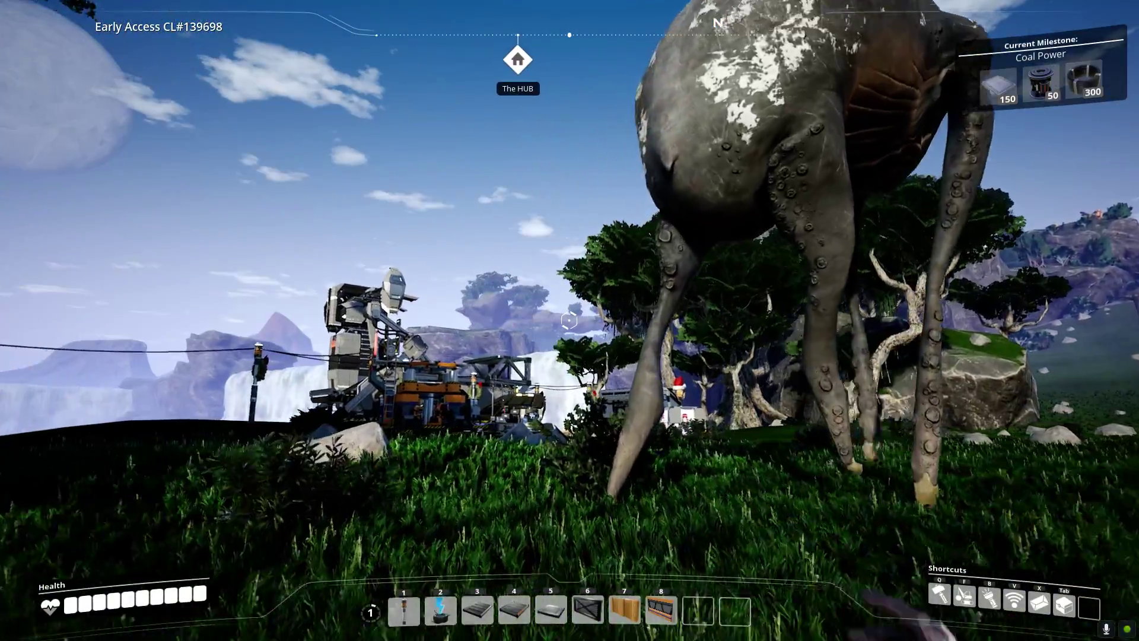
key(w)
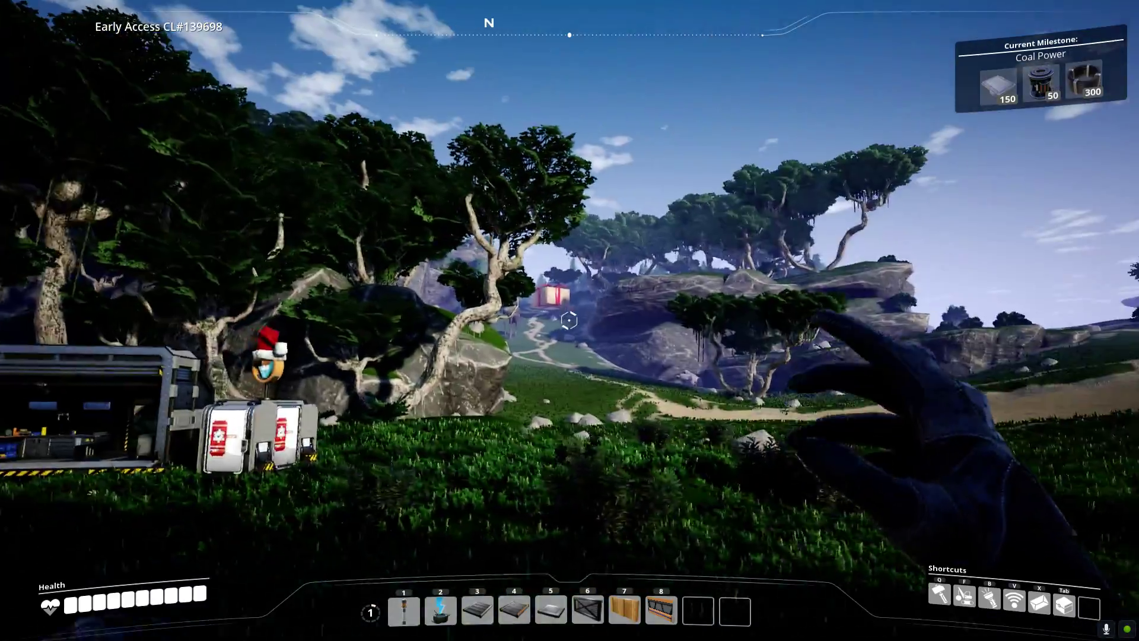
key(w)
key(w)
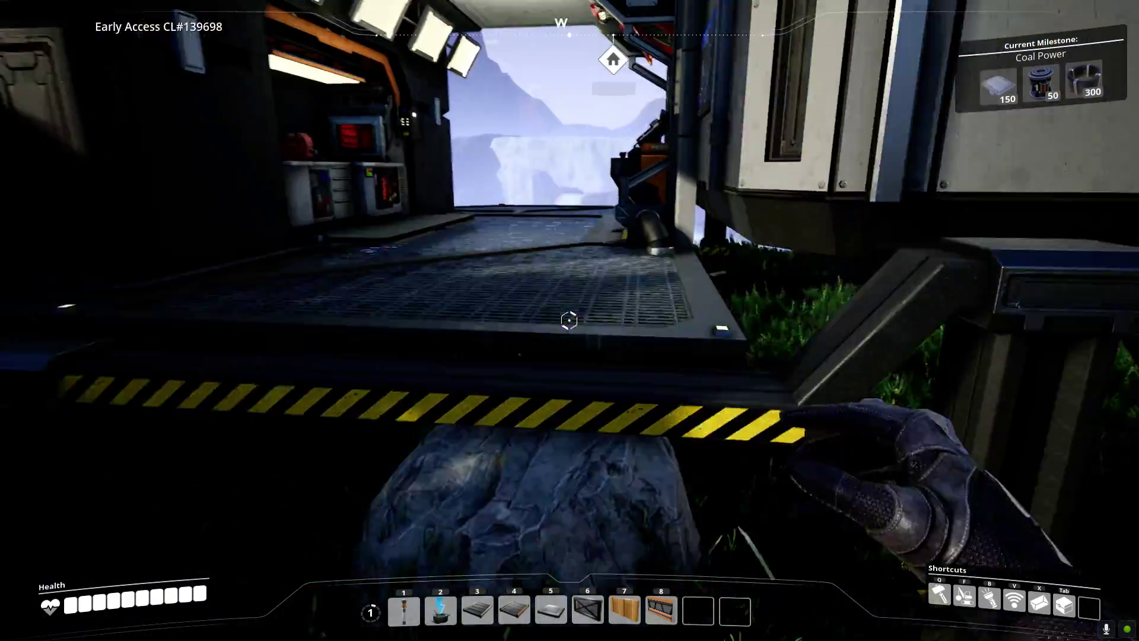
key(w)
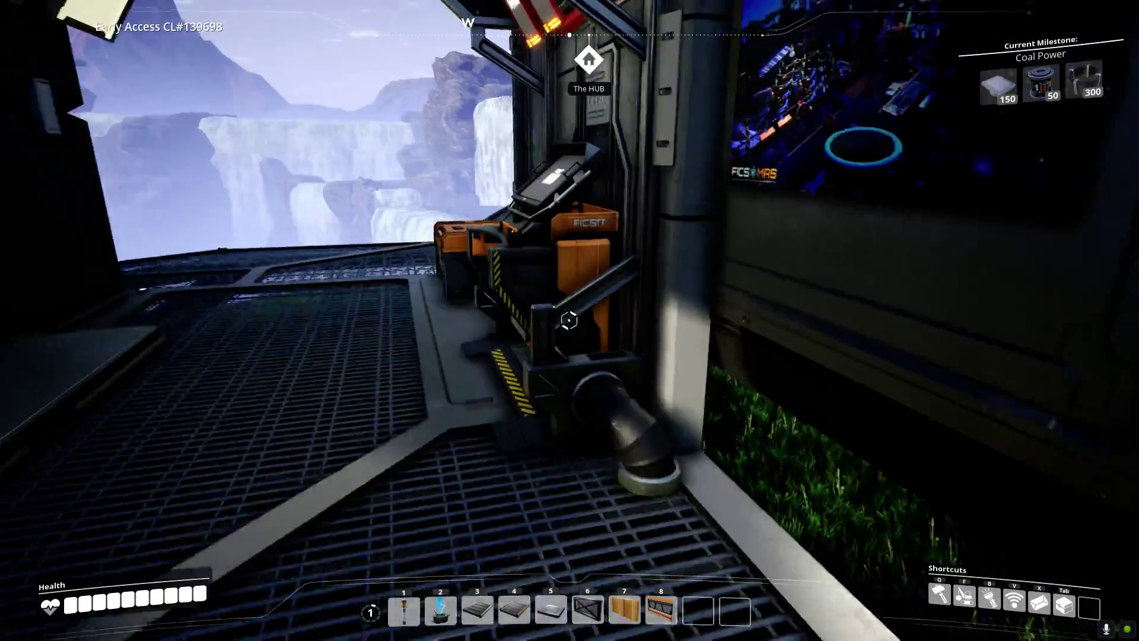
key(e)
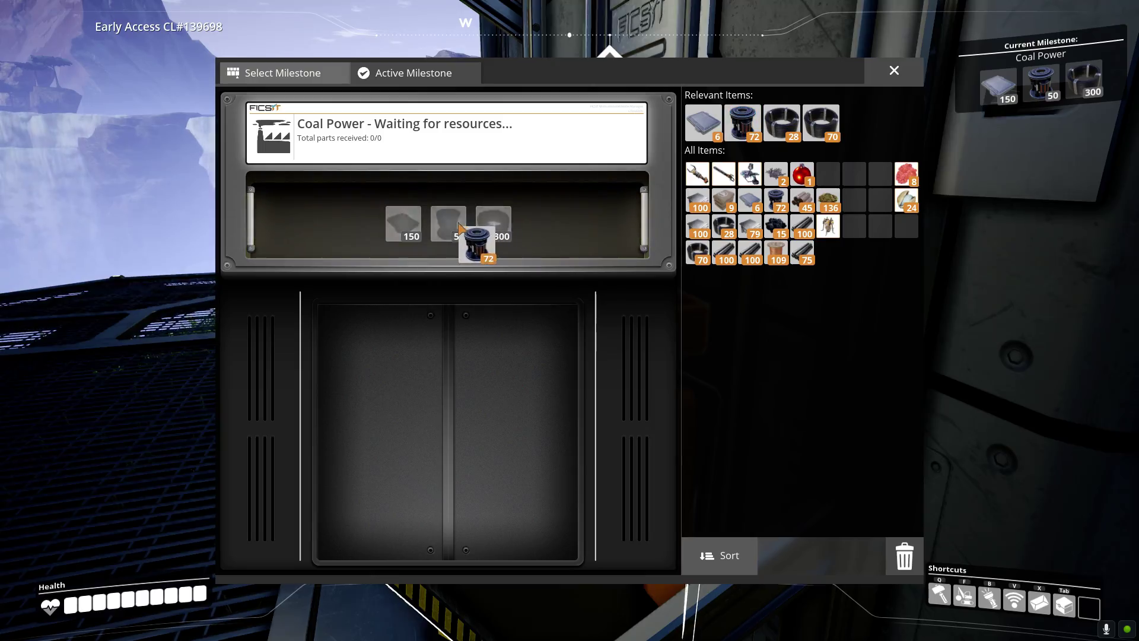
key(Escape)
key(s)
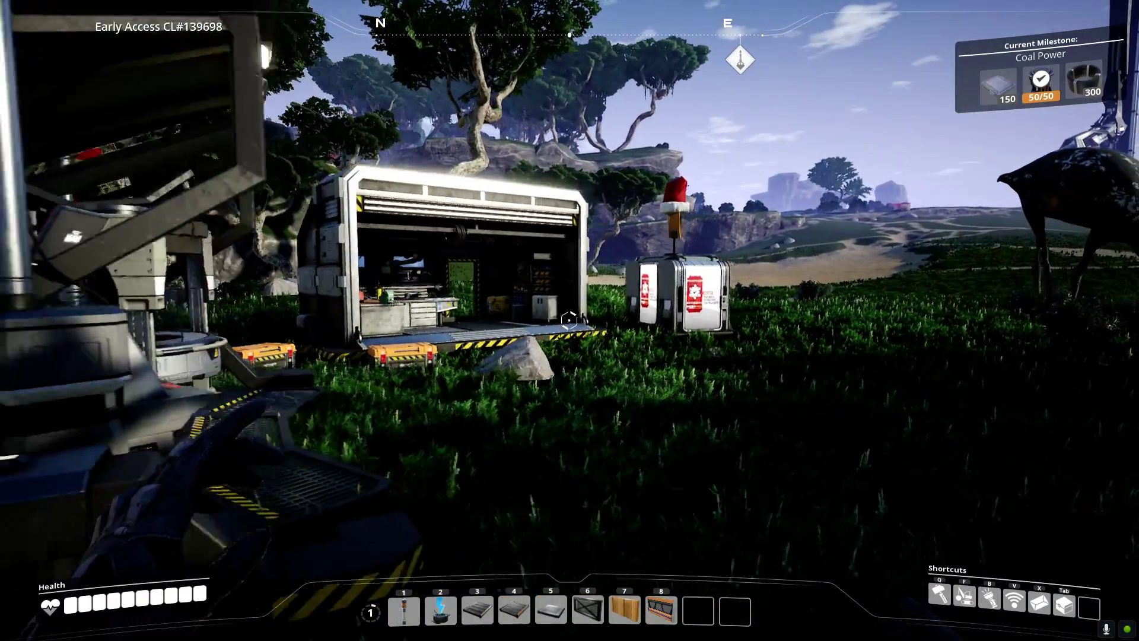
key(w)
key(e)
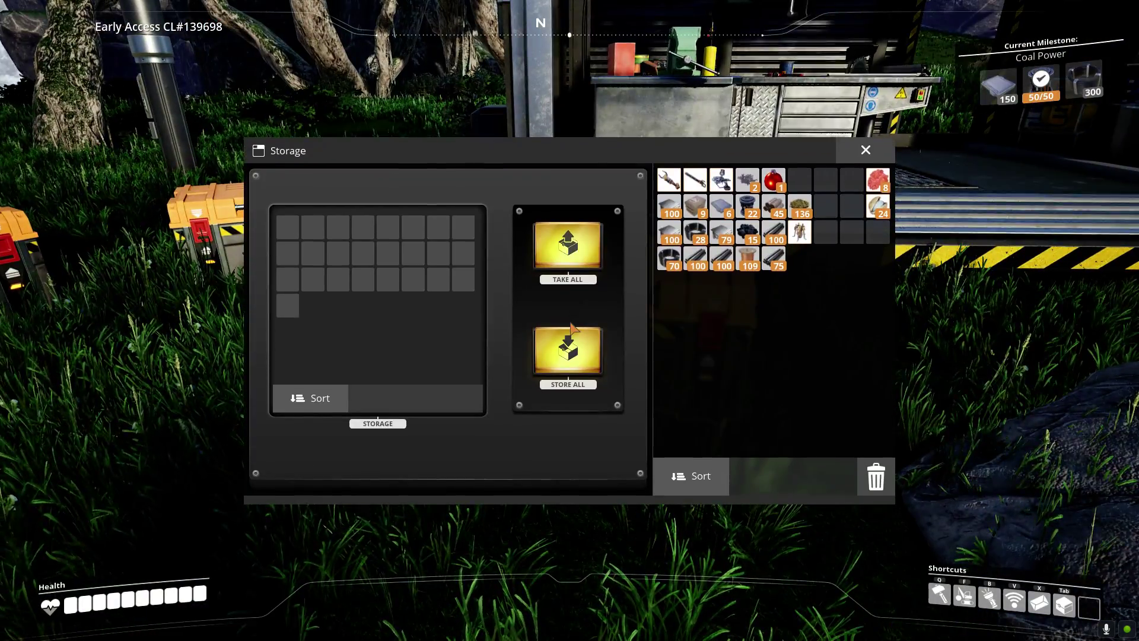
key(Escape)
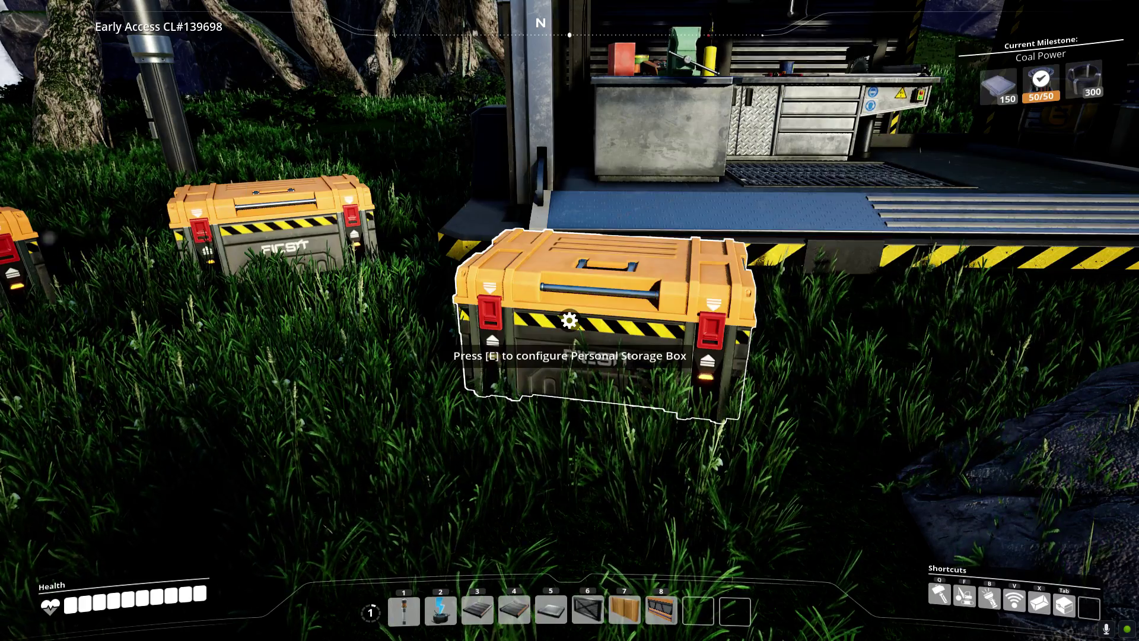
key(w)
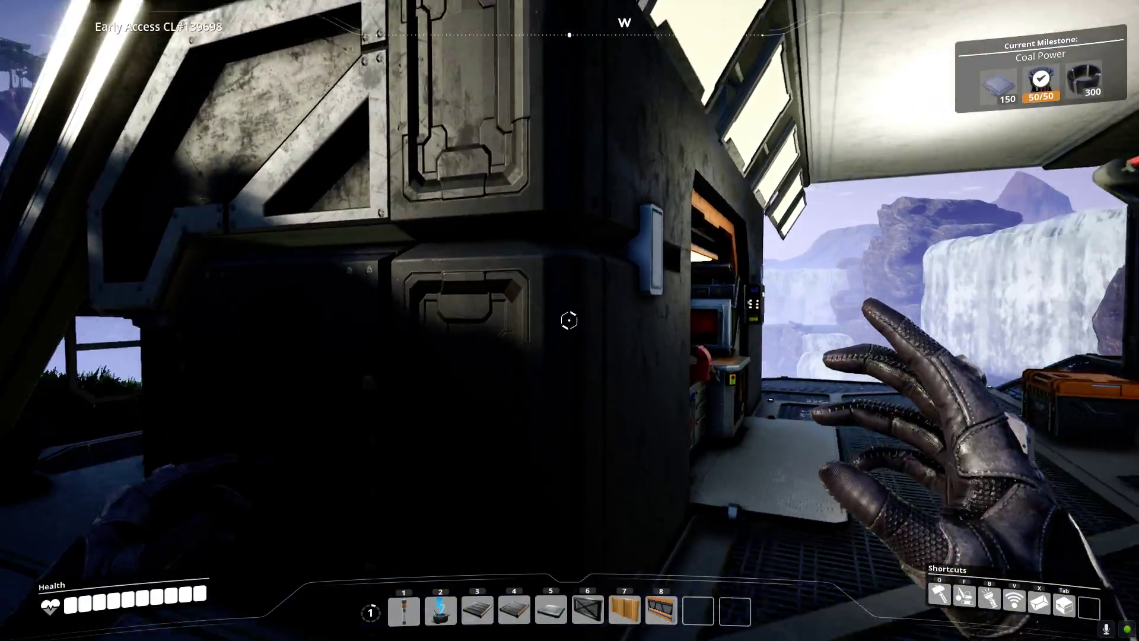
Craft Solid Biofuel up to 85 at the Craft Bench and head to the waterfall burner
key(e)
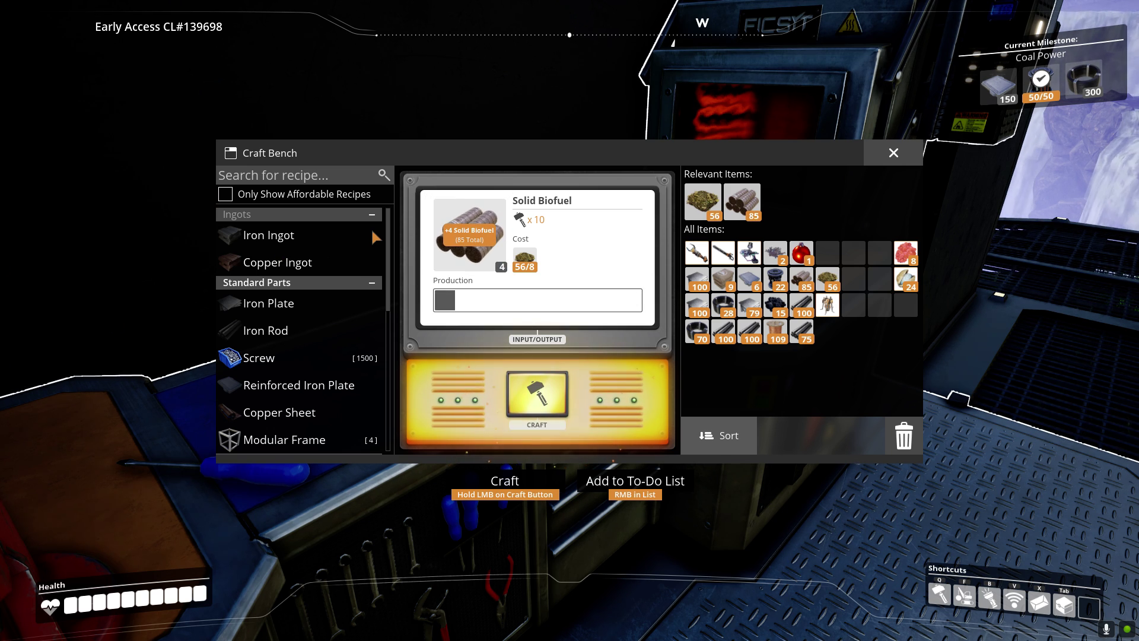
key(Escape)
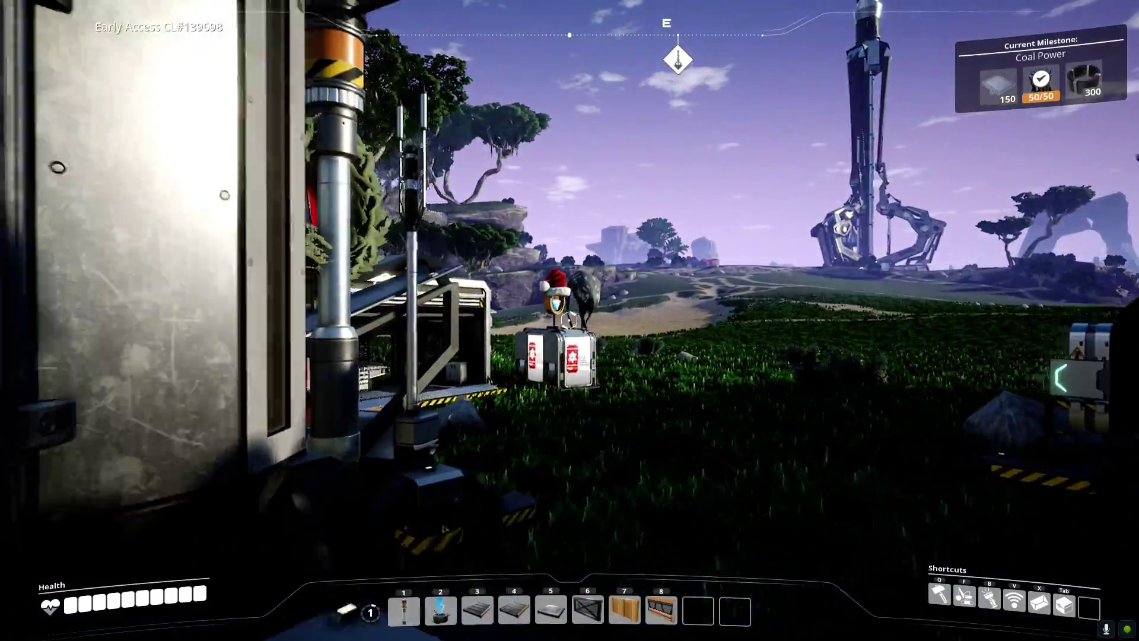
key(w)
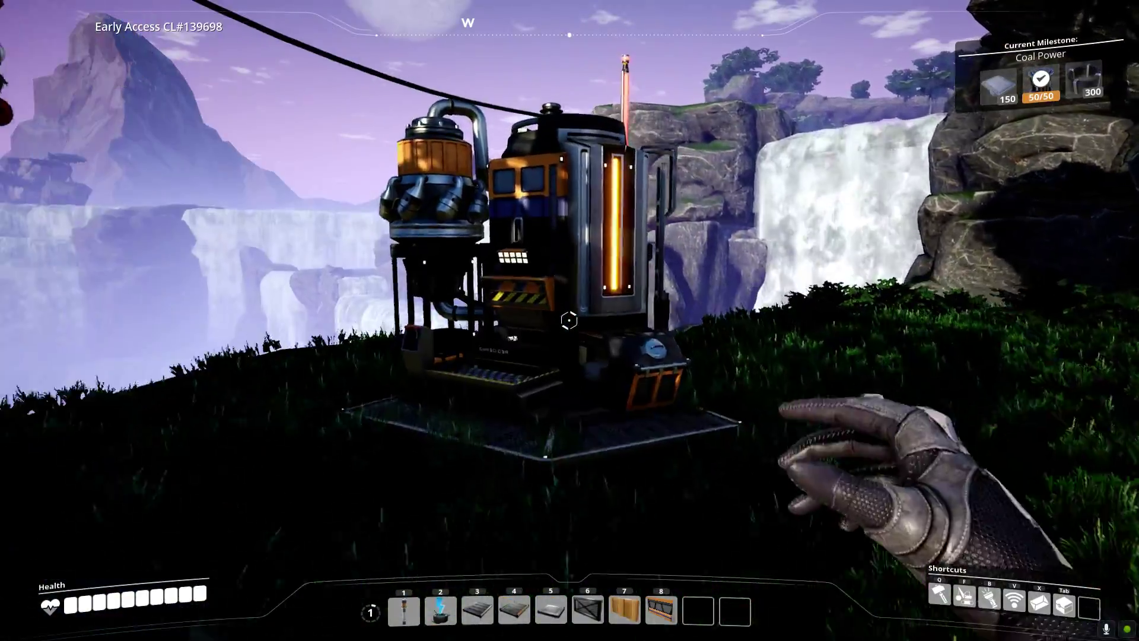
Load Solid Biofuel into the first burner, drop it to 150% and reset the blown fuse
key(e)
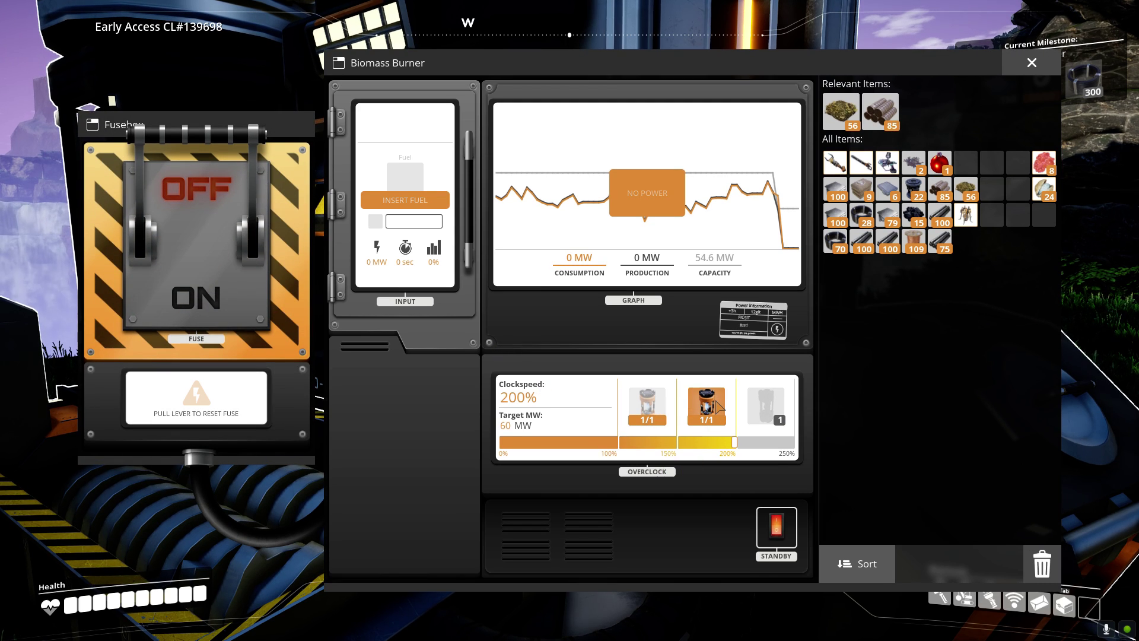
drag(717, 405, 966, 152)
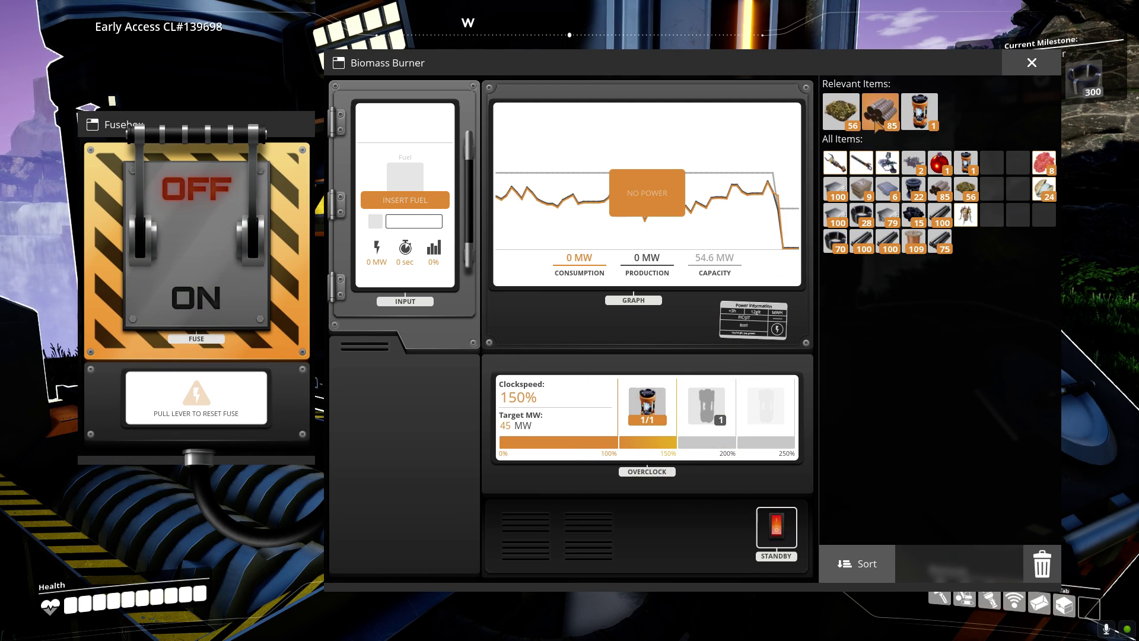
drag(405, 198, 404, 198)
click(195, 231)
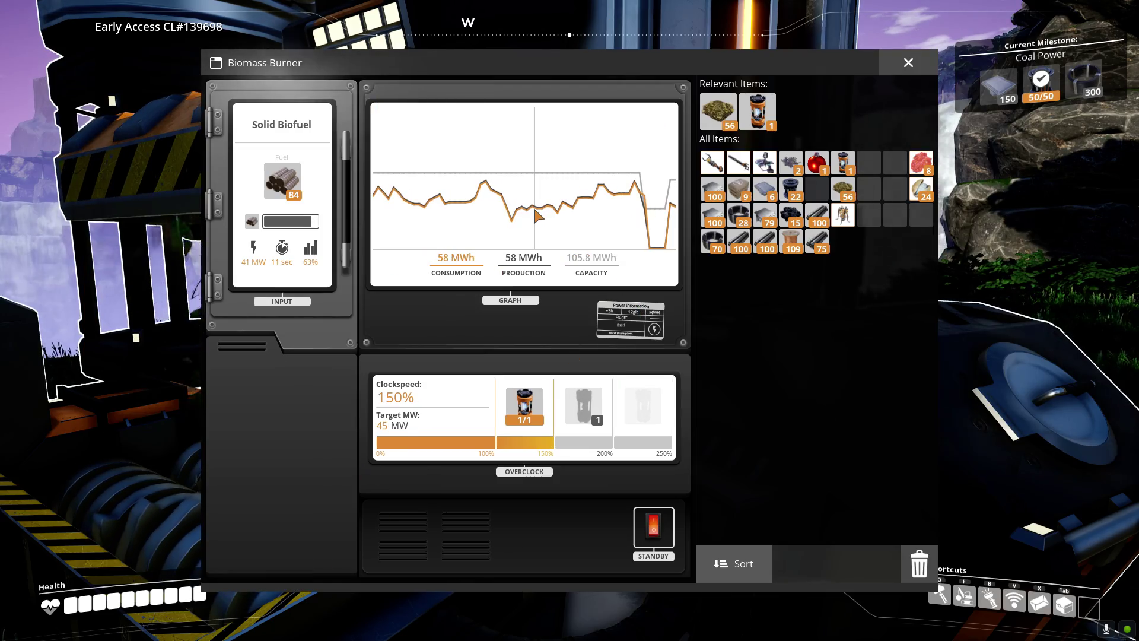
key(Escape)
Check the neighbouring Biomass Burners' fuel and output one by one
key(e)
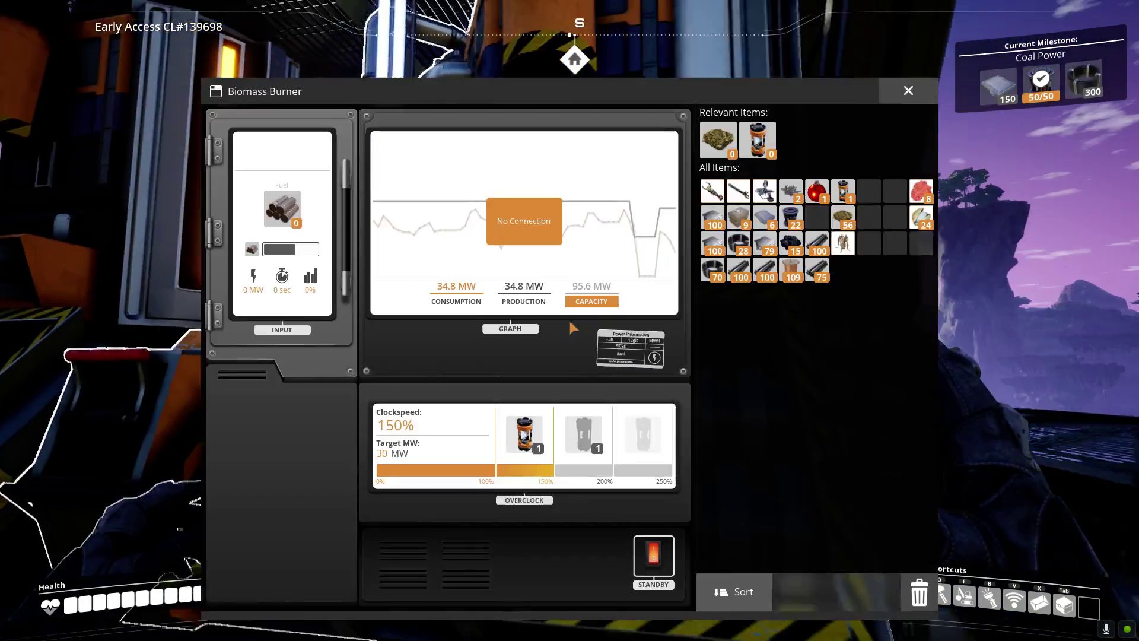
key(Escape)
key(e)
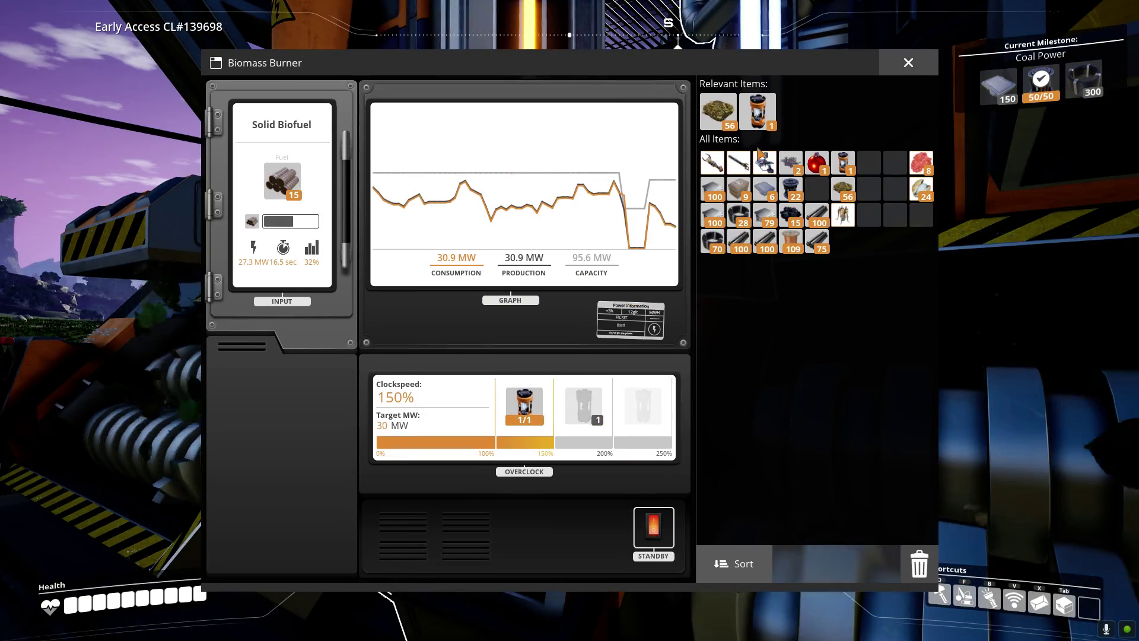
key(Escape)
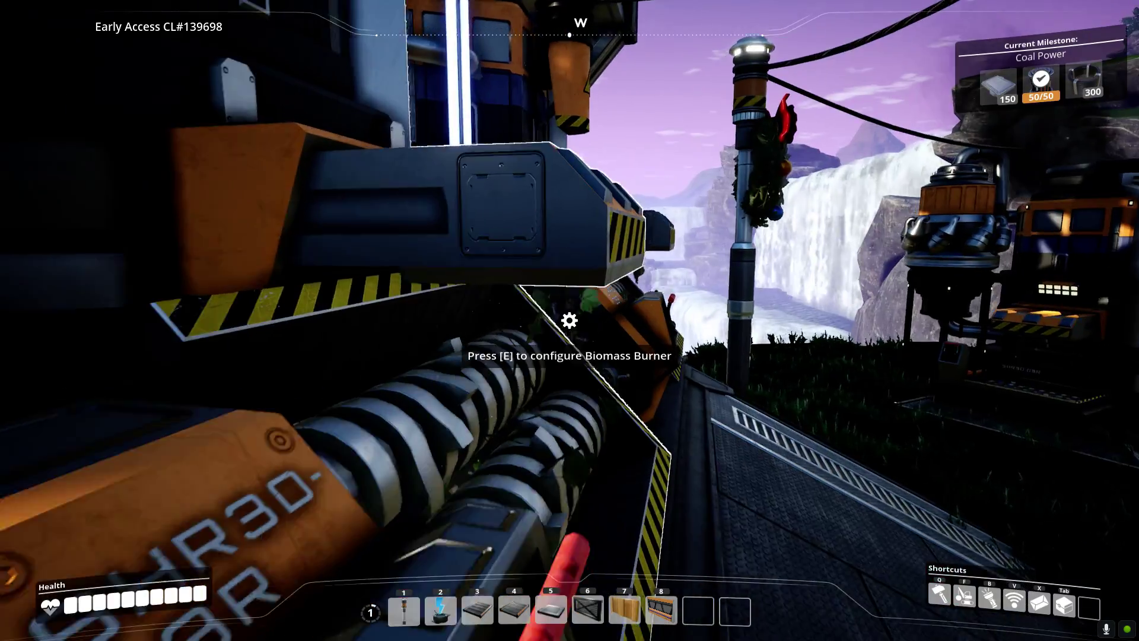
key(e)
key(Escape)
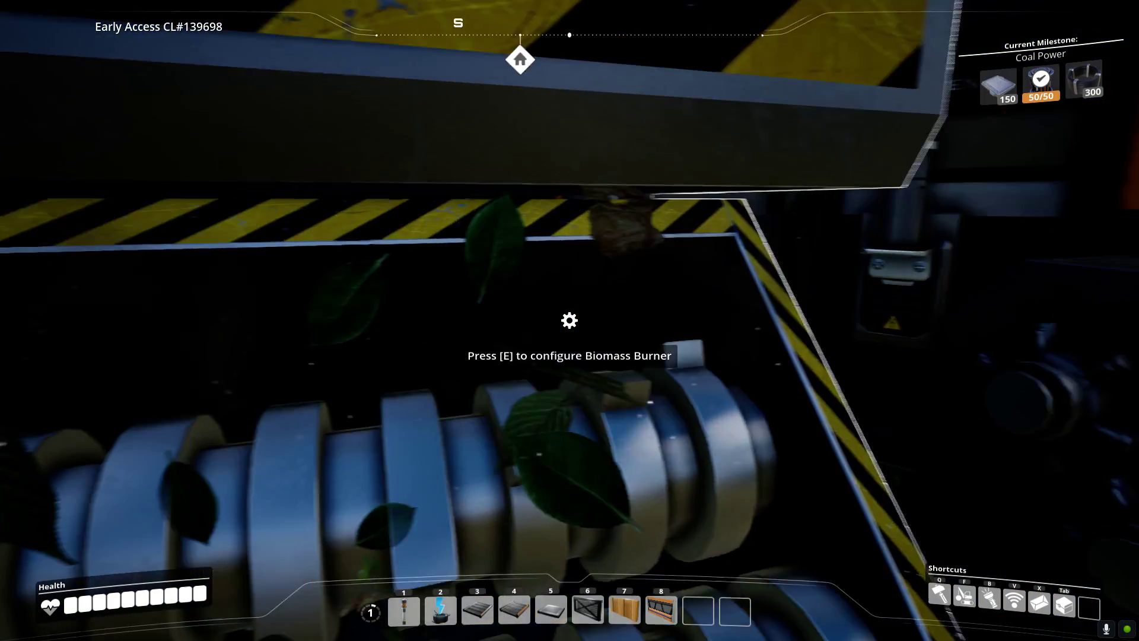
key(e)
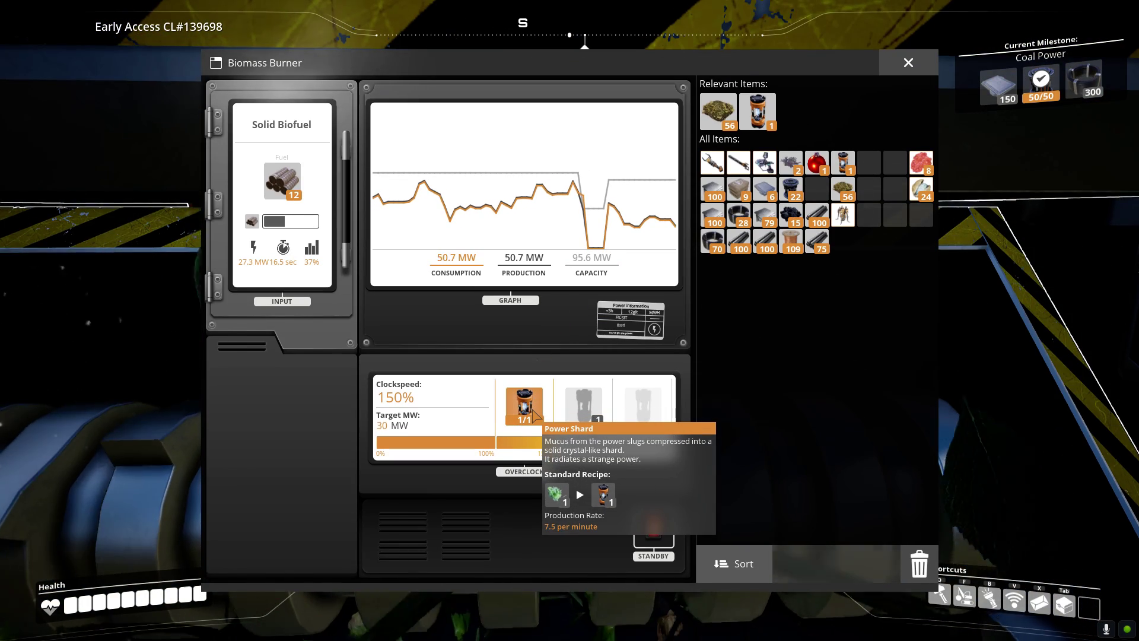
key(Escape)
Glance at the building catalogue, then remove a Power Shard from the next burner
key(q)
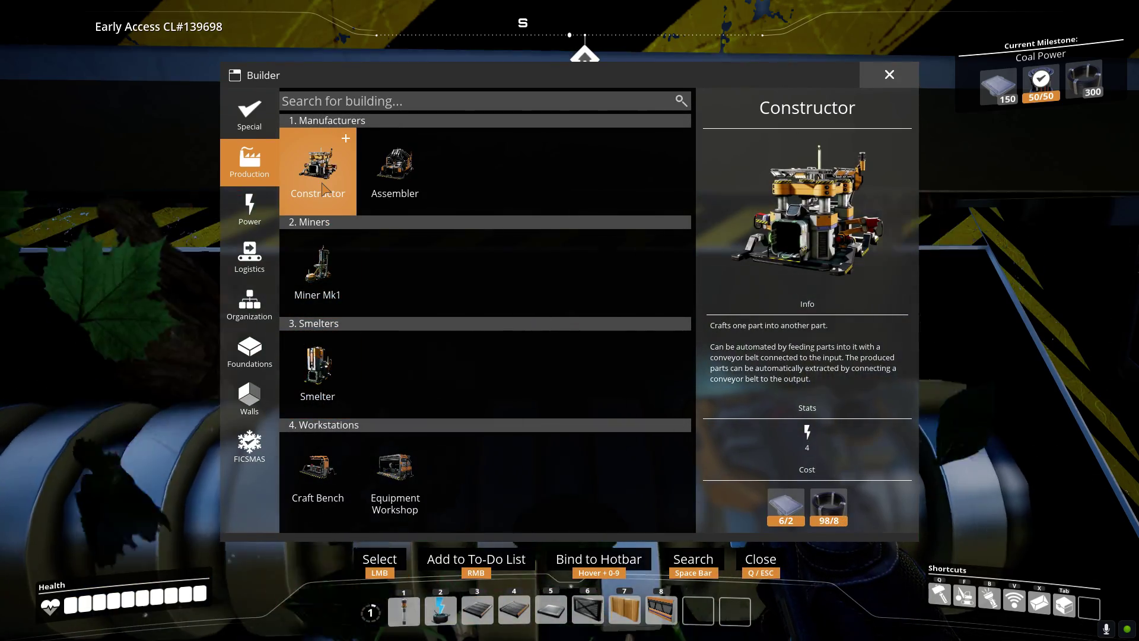
click(405, 178)
key(e)
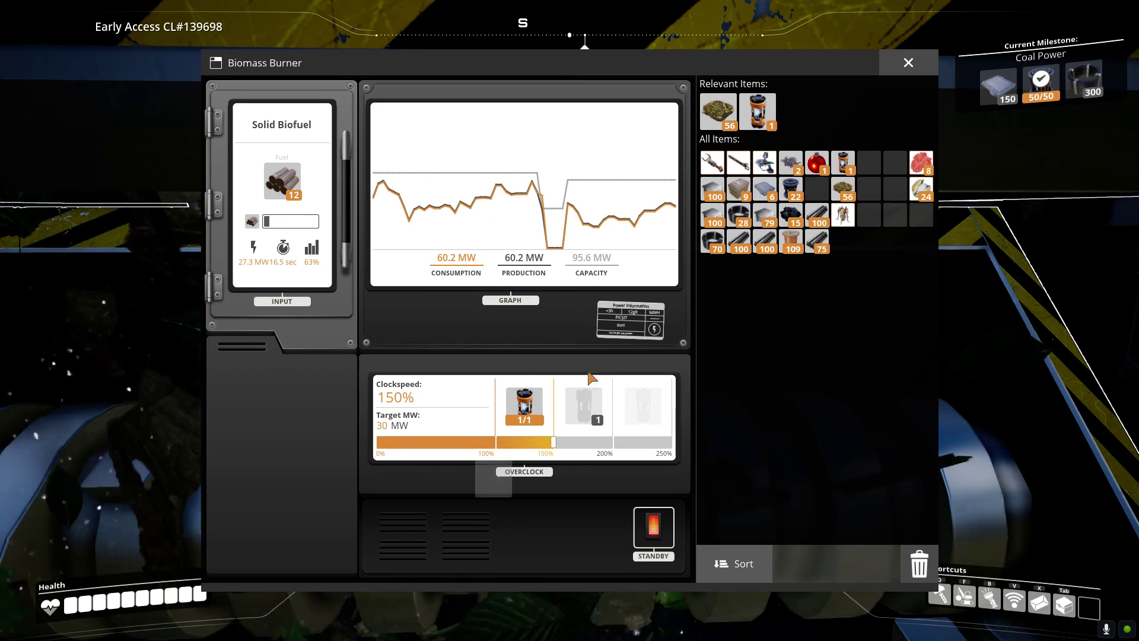
click(832, 194)
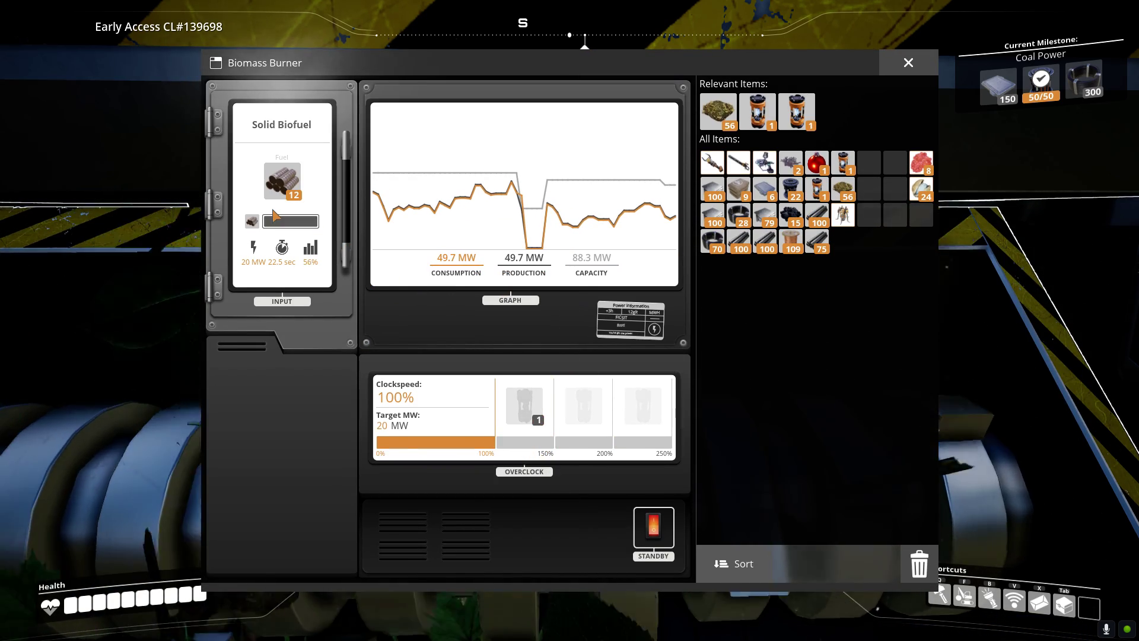
key(Escape)
Remove the last burner's Power Shard, returning it to 100% clockspeed
key(e)
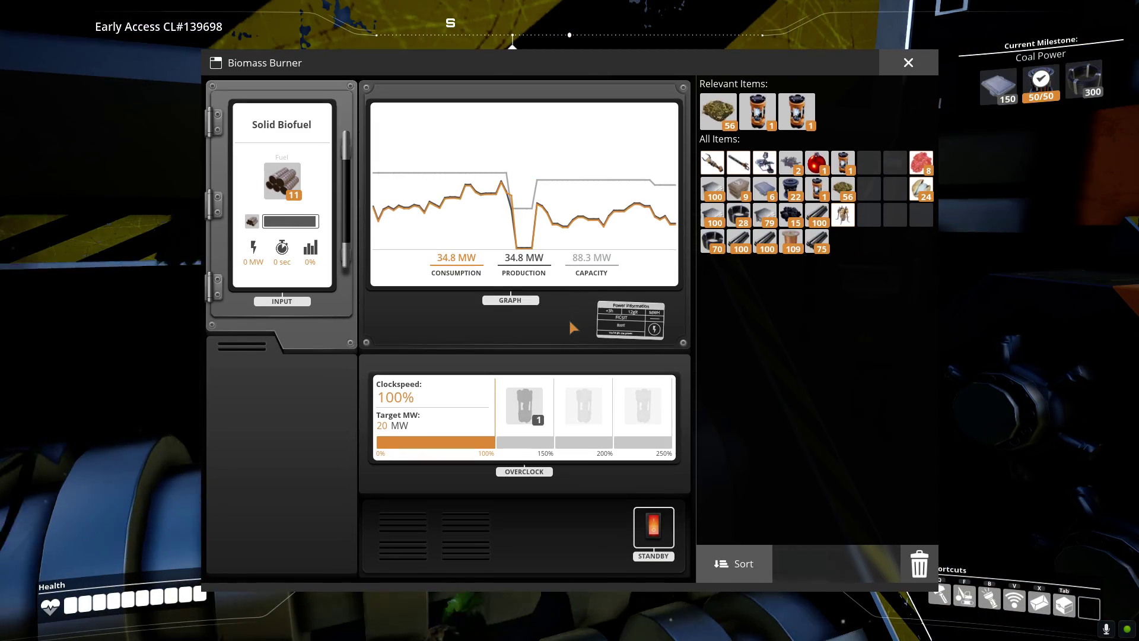
key(Escape)
key(e)
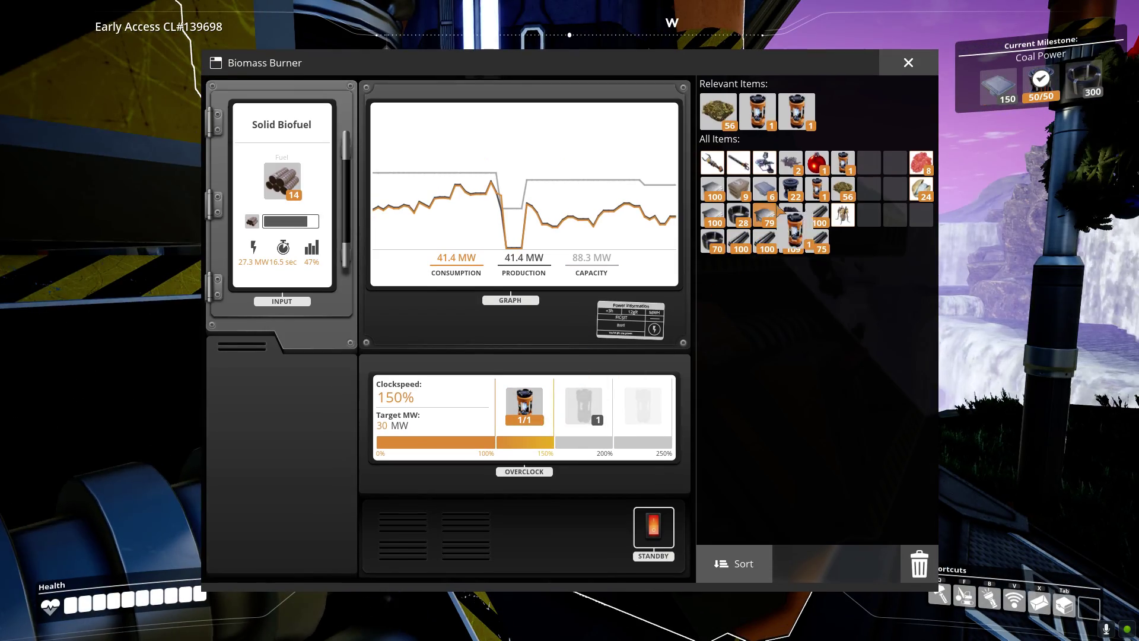
click(795, 229)
drag(757, 112, 787, 141)
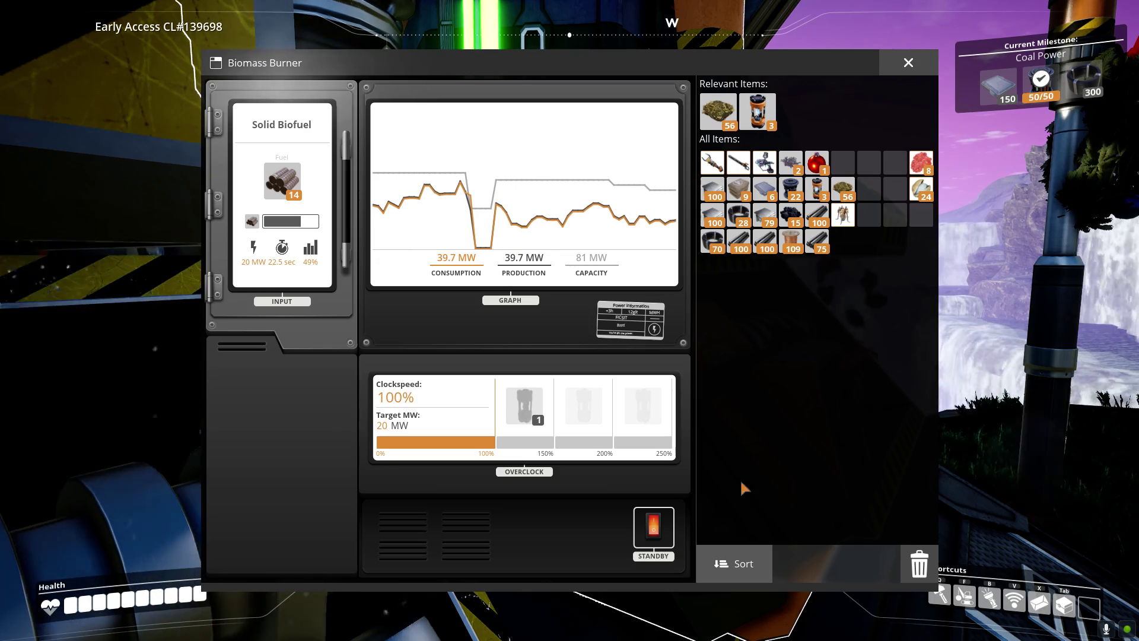
key(Escape)
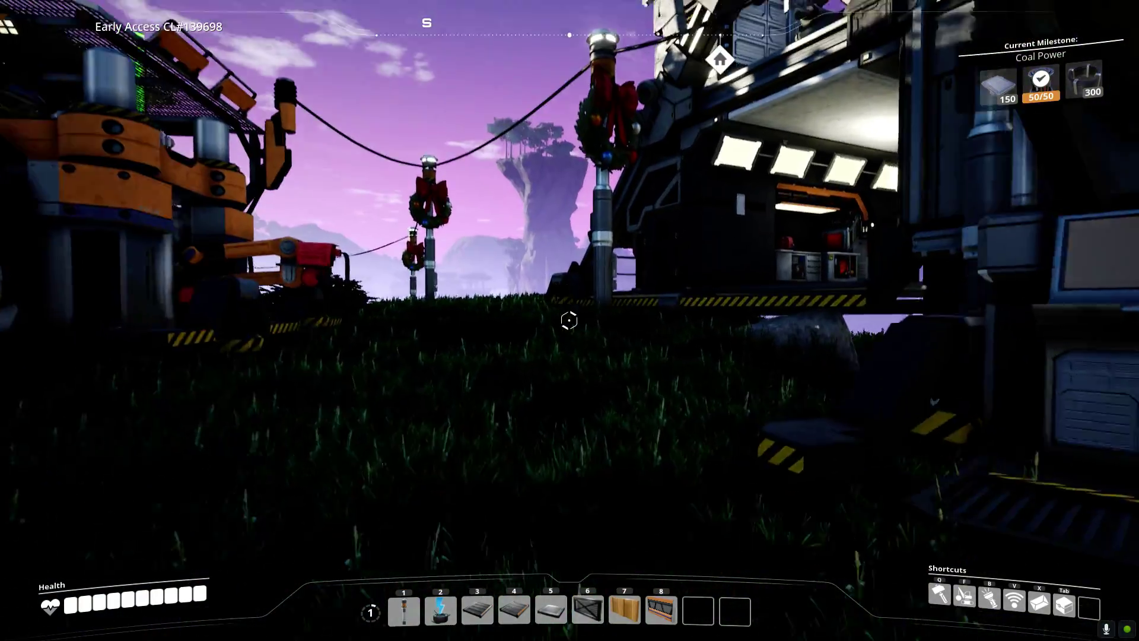
Check the Constructor making Candy Canes, then enter the HUB's Craft Bench
key(e)
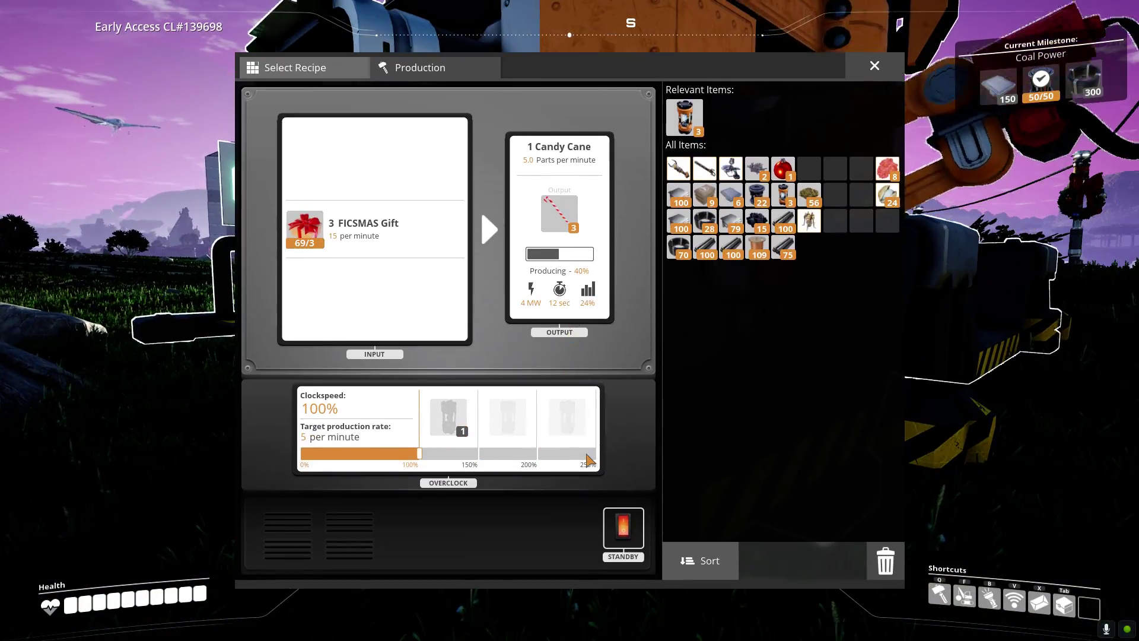
key(Escape)
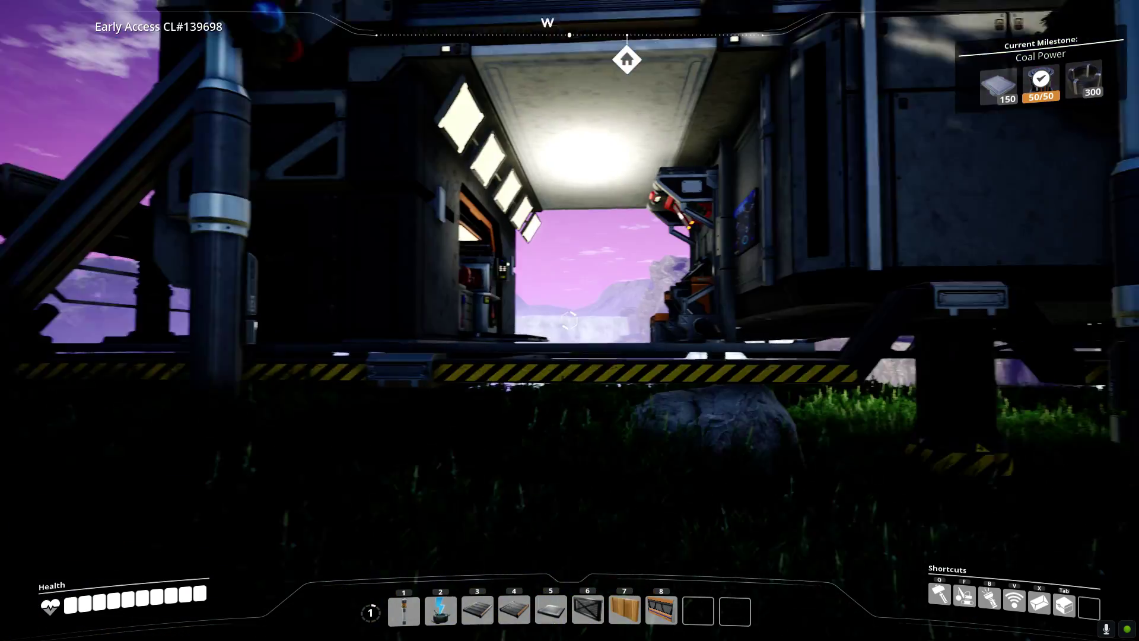
key(e)
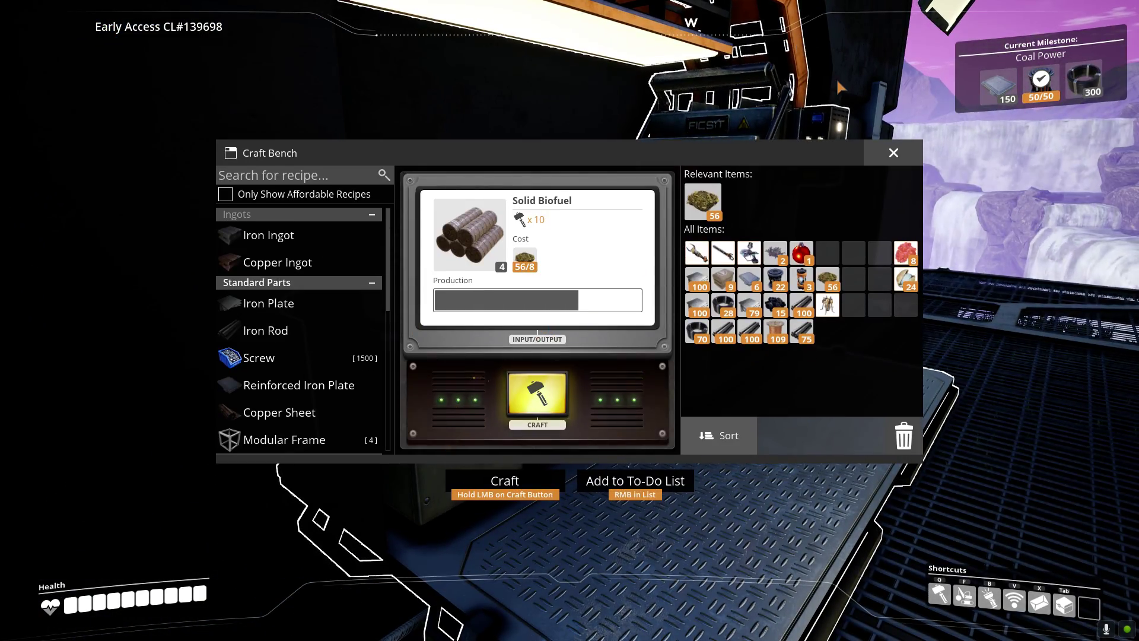
scroll(305, 331, down, 2)
scroll(305, 332, down, 2)
scroll(306, 332, down, 2)
scroll(356, 337, down, 1)
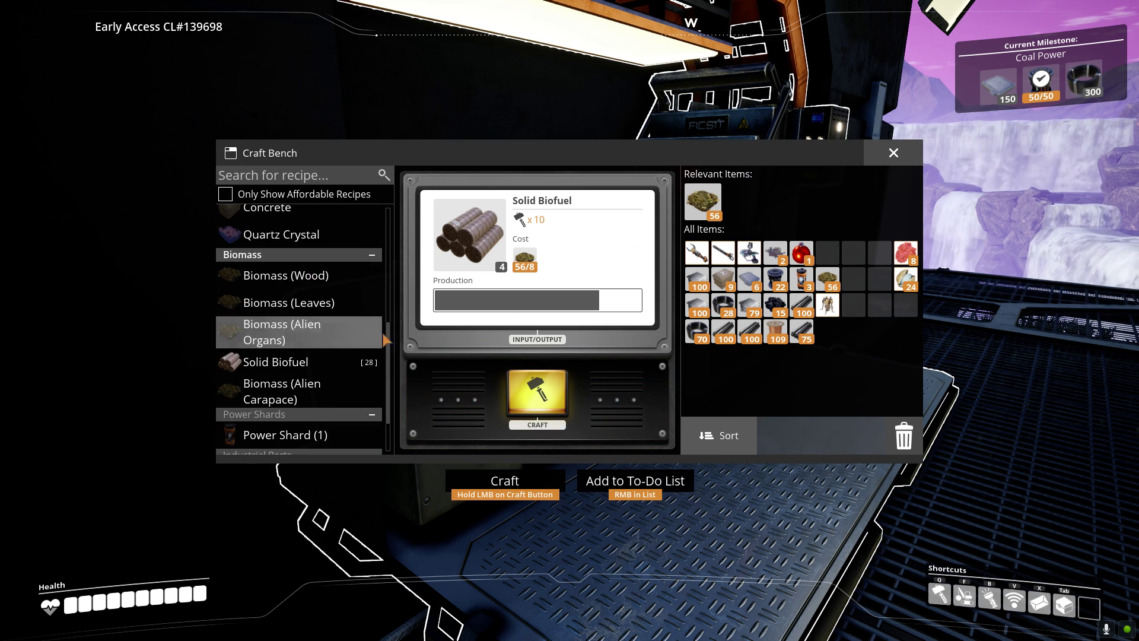
Craft batches of four Solid Biofuel until the last biomass is used up
click(545, 396)
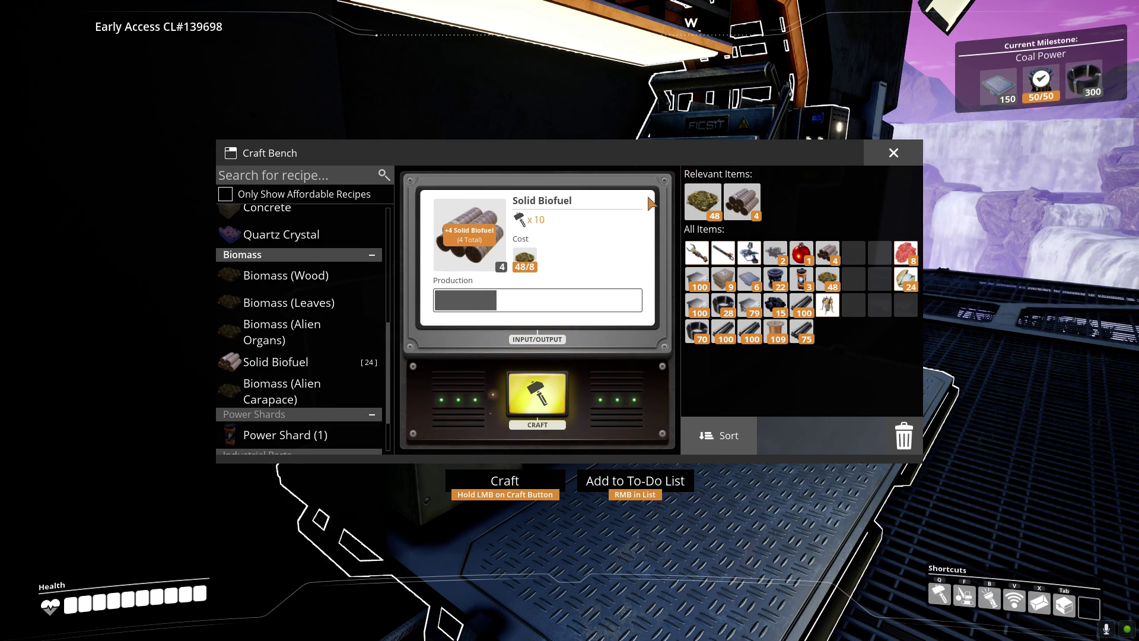
click(538, 397)
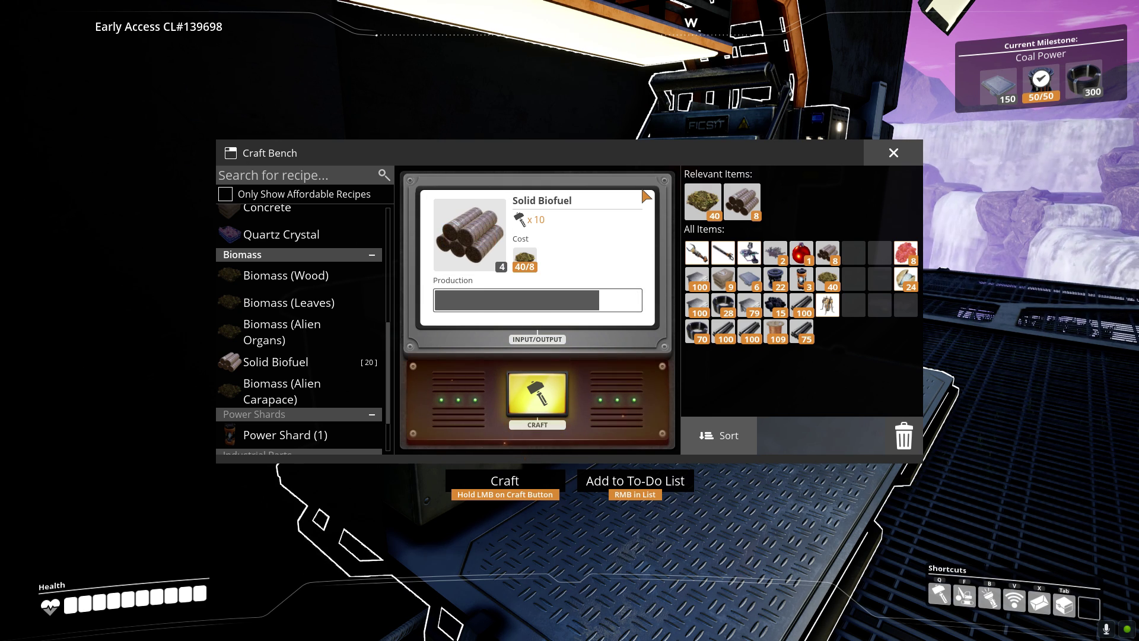
click(538, 396)
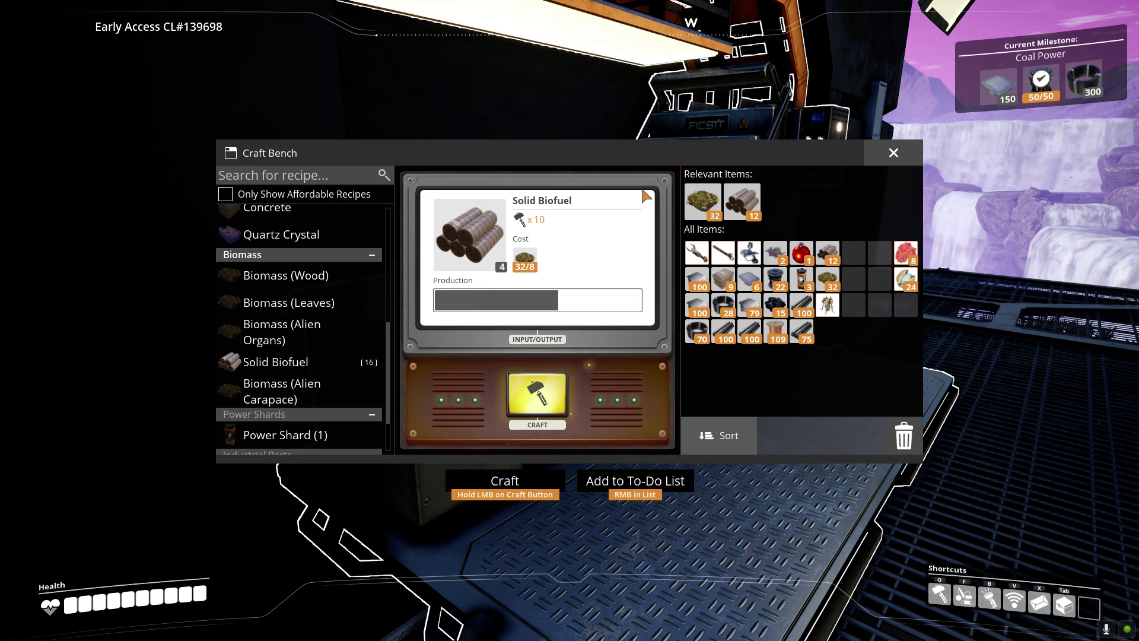
click(538, 396)
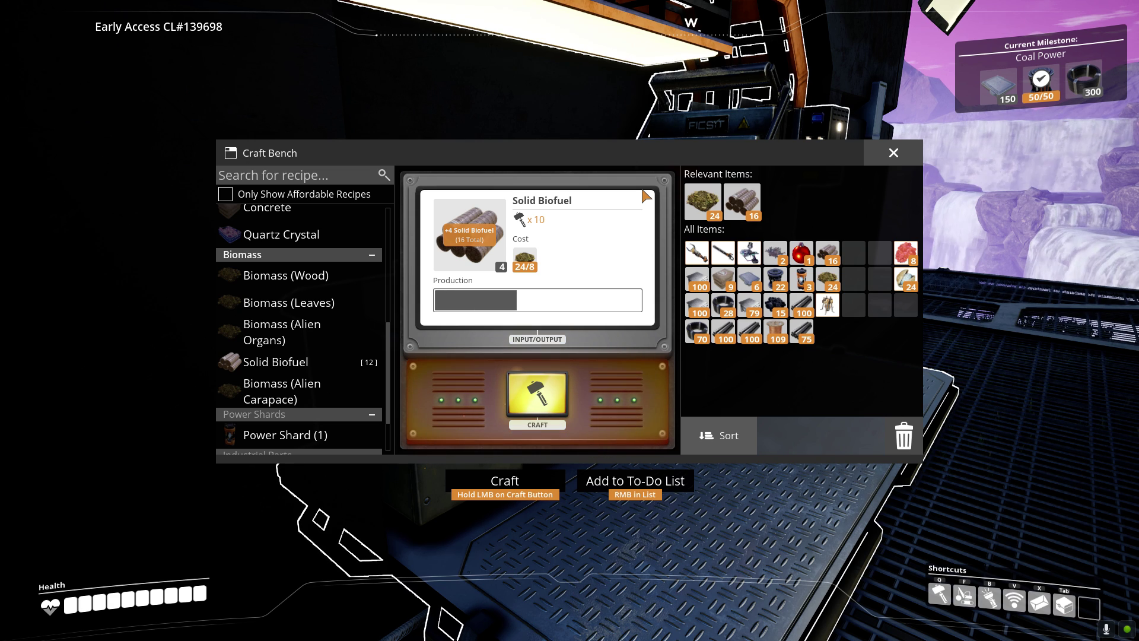
click(538, 396)
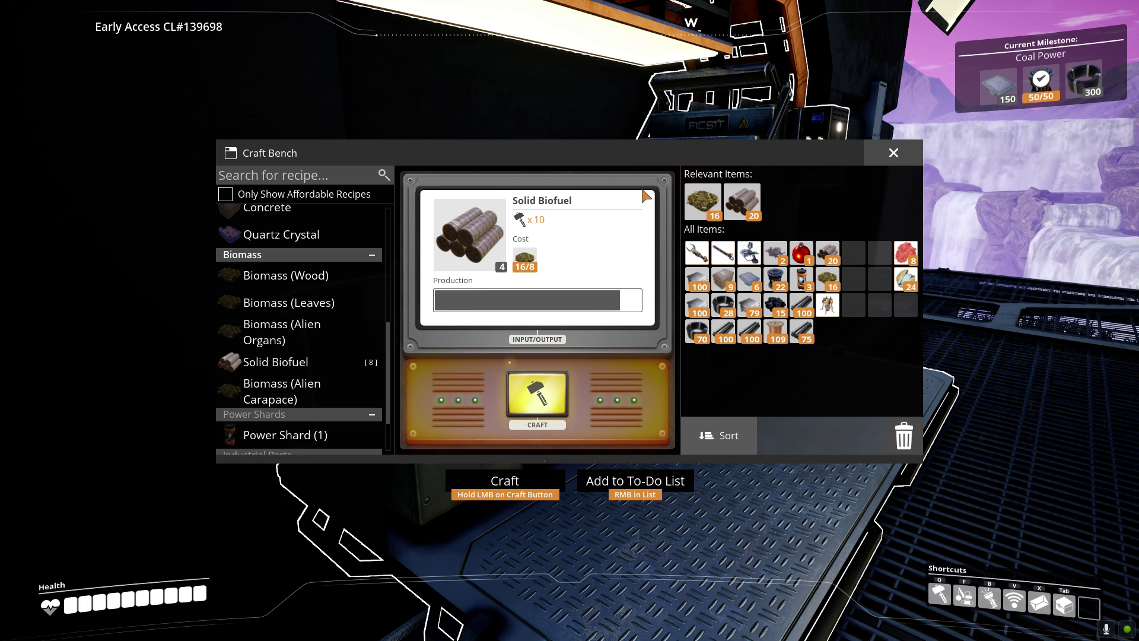
click(538, 396)
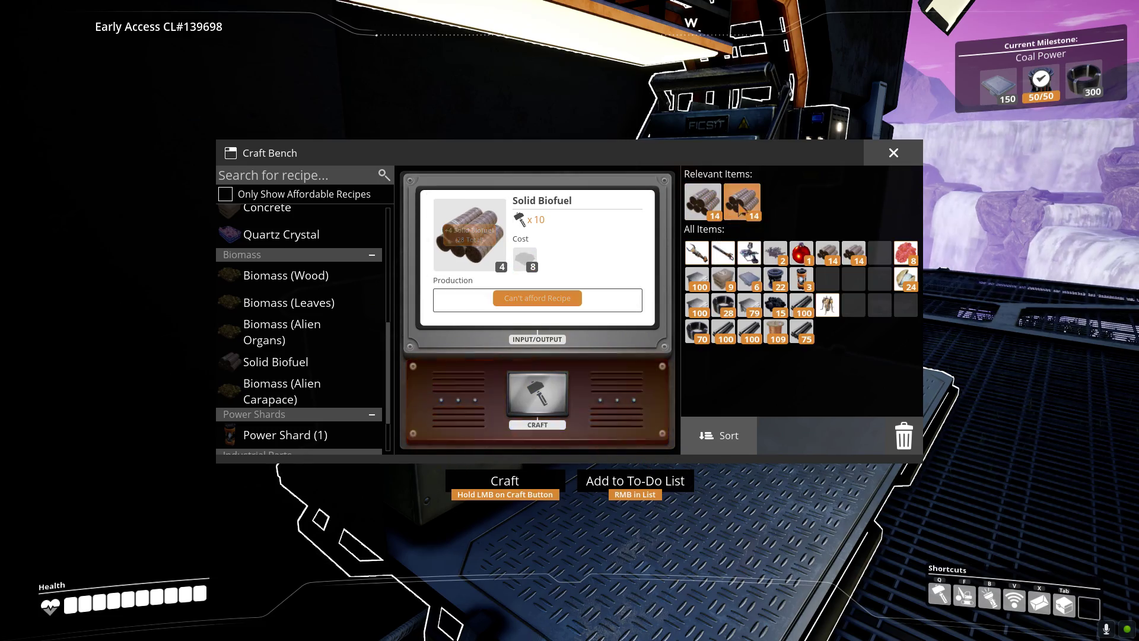
key(Escape)
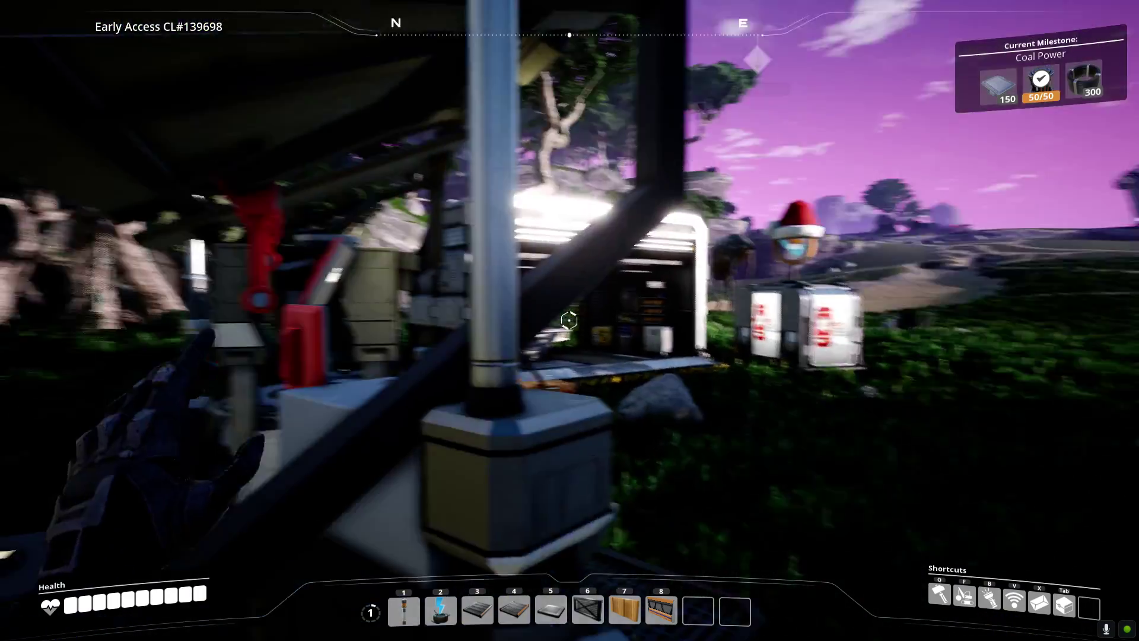
Inspect the biomass burner's fuel, then climb over the M.A.M. back to the HUB
key(w)
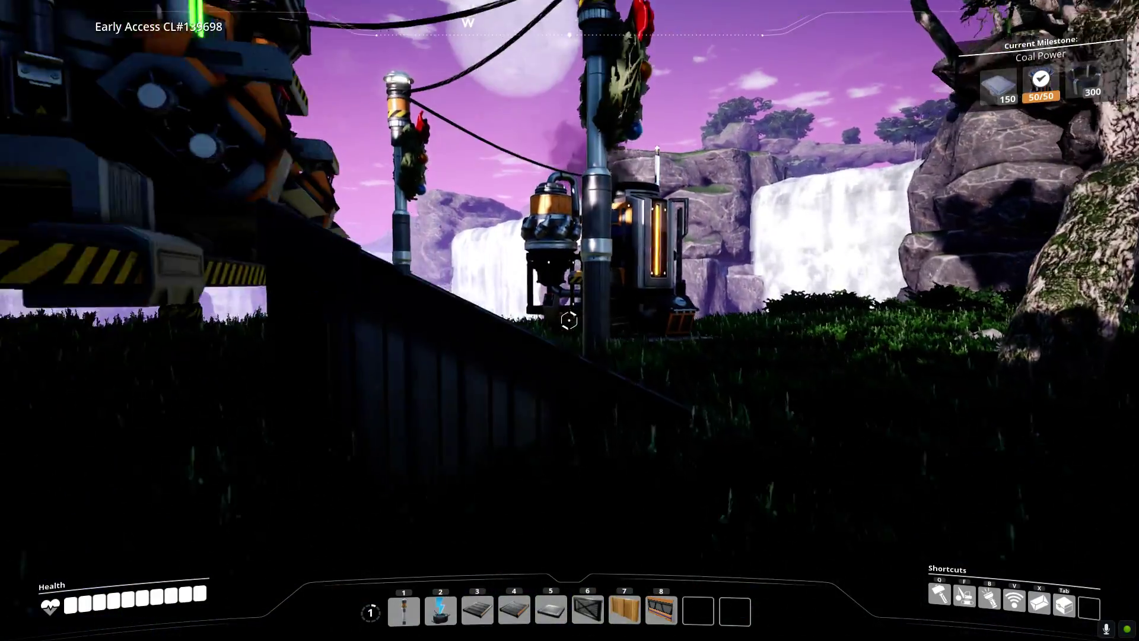
key(e)
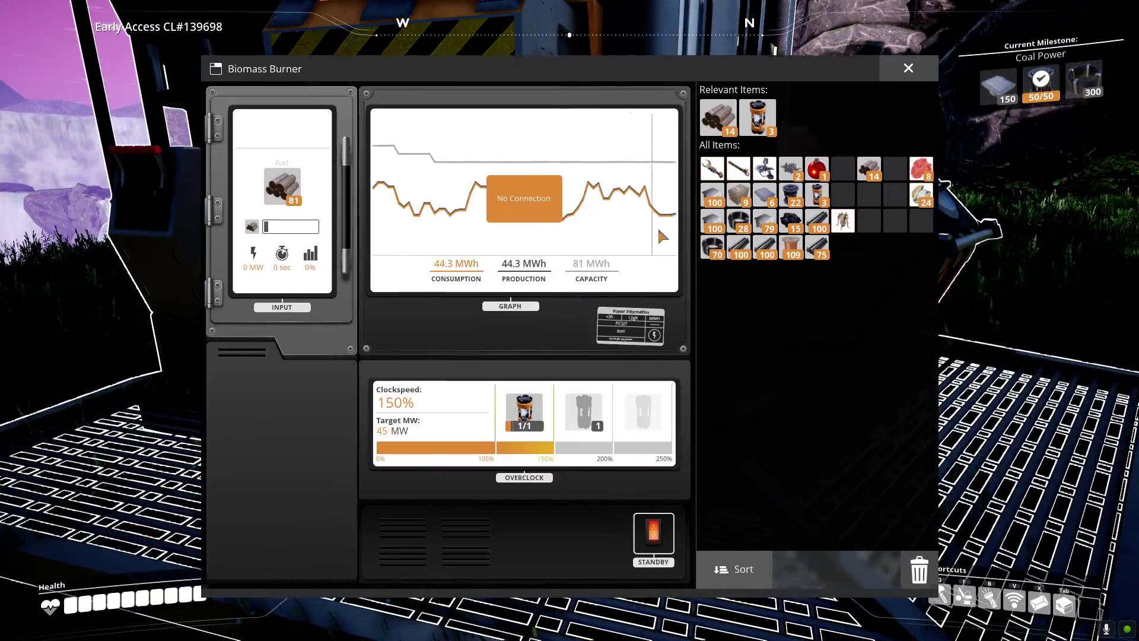
key(Escape)
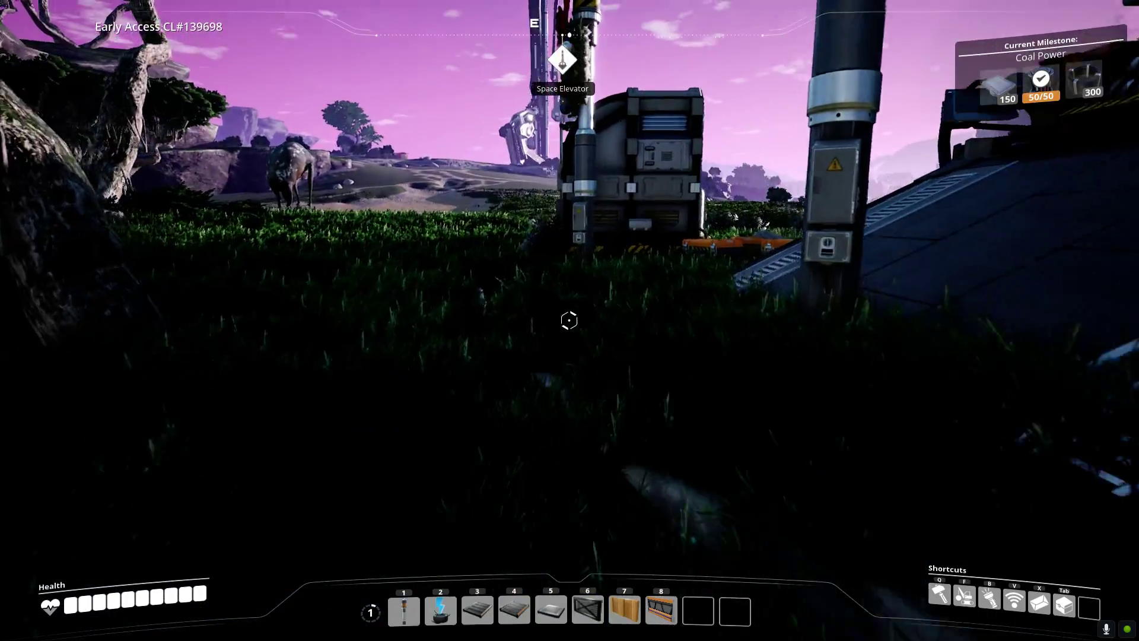
key(w)
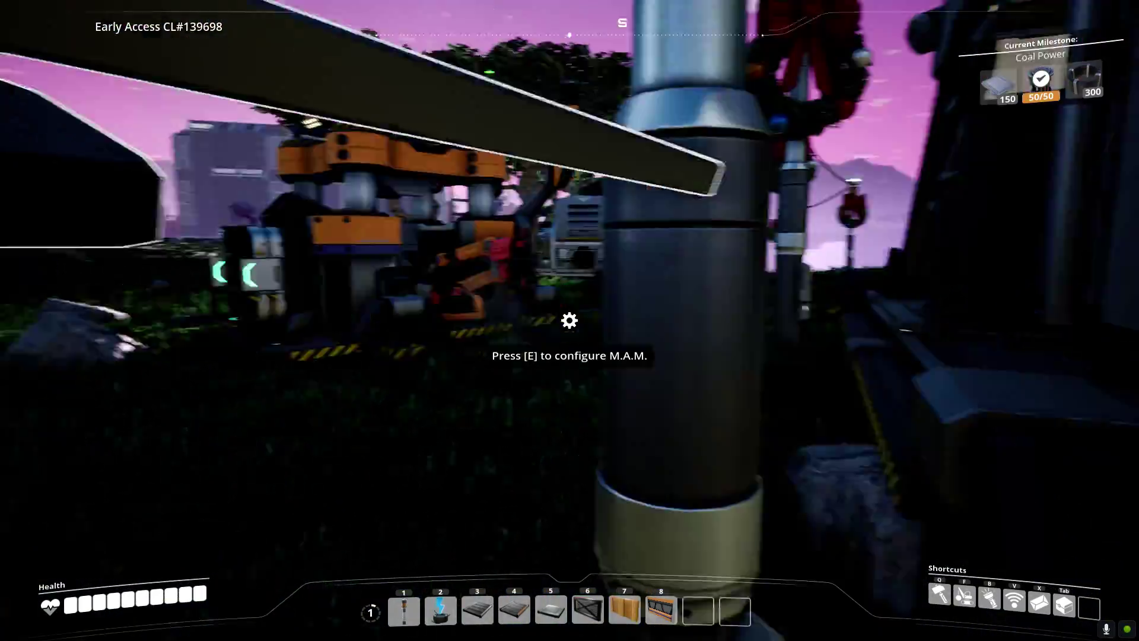
key(space)
key(w)
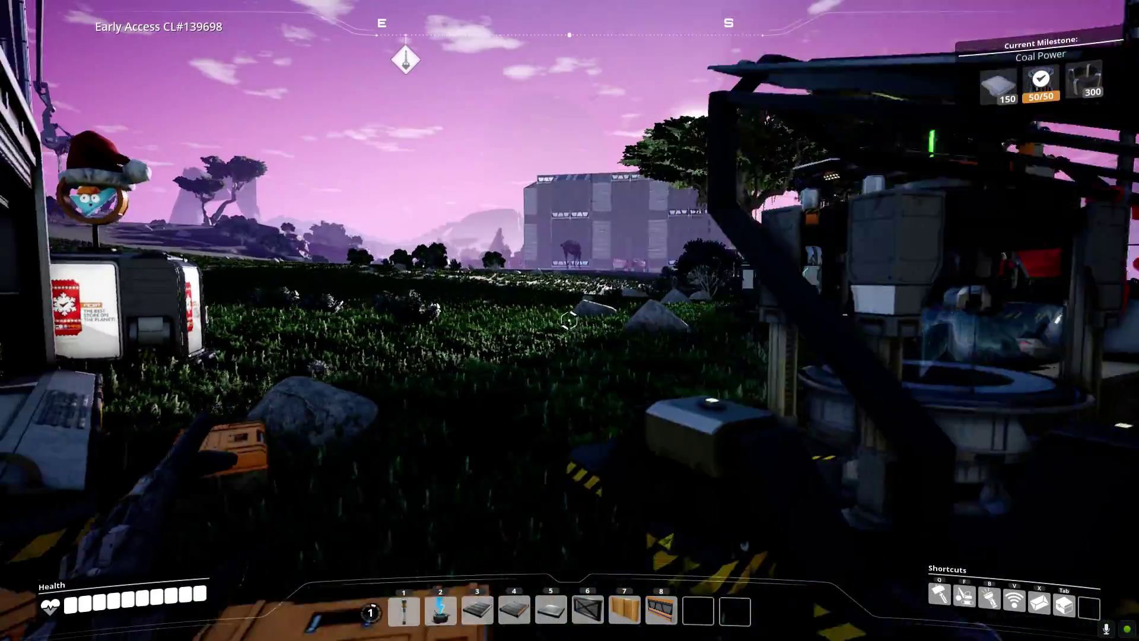
key(w)
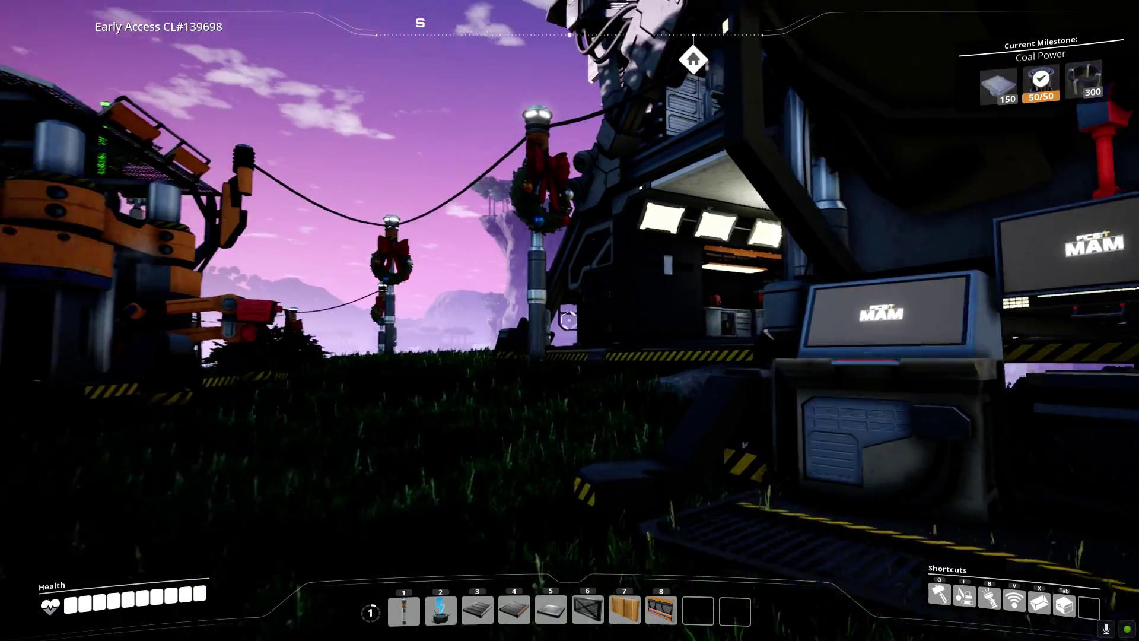
Store the three-item stack in the storage container and reopen the FICSMAS Calendar 2020
key(e)
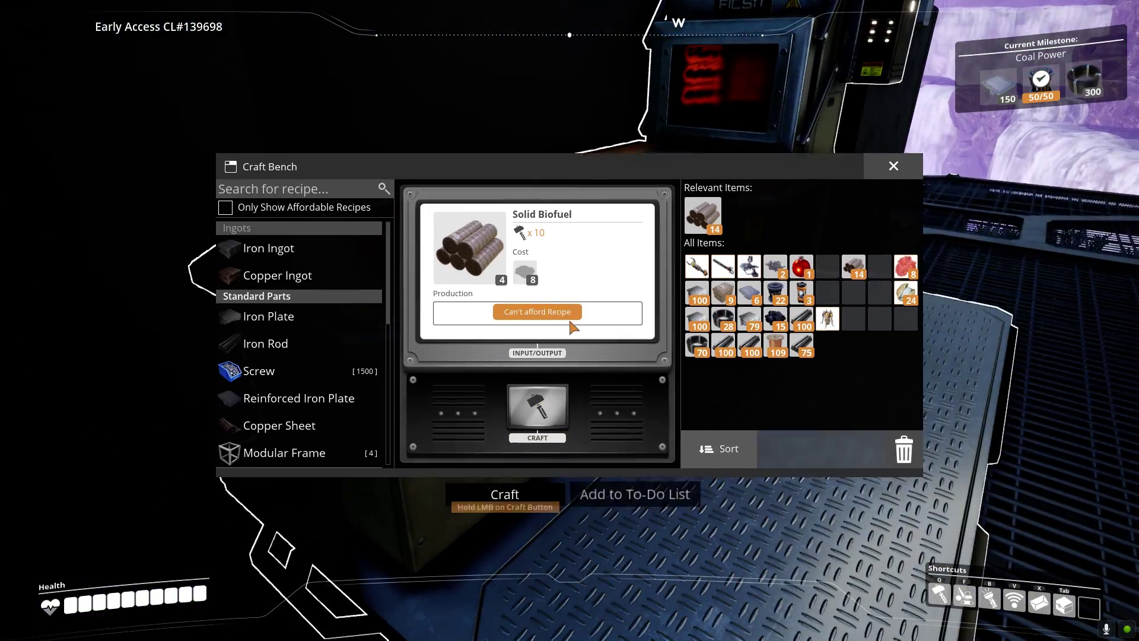
scroll(372, 306, down, 1)
scroll(372, 307, down, 3)
scroll(372, 307, down, 5)
scroll(333, 328, down, 2)
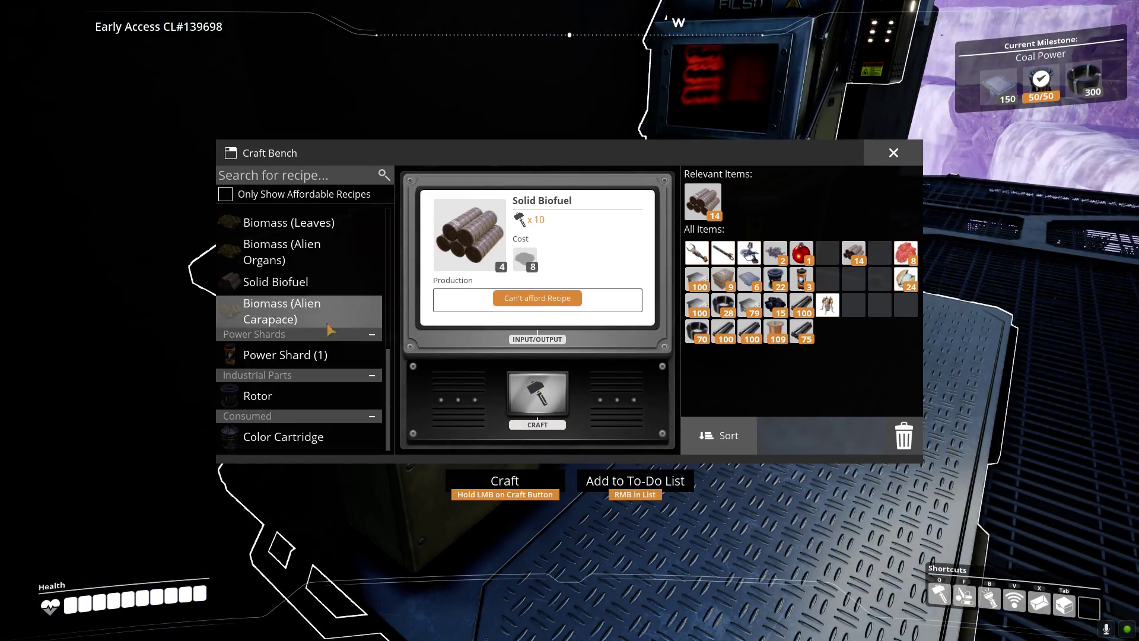
click(341, 357)
key(Escape)
key(e)
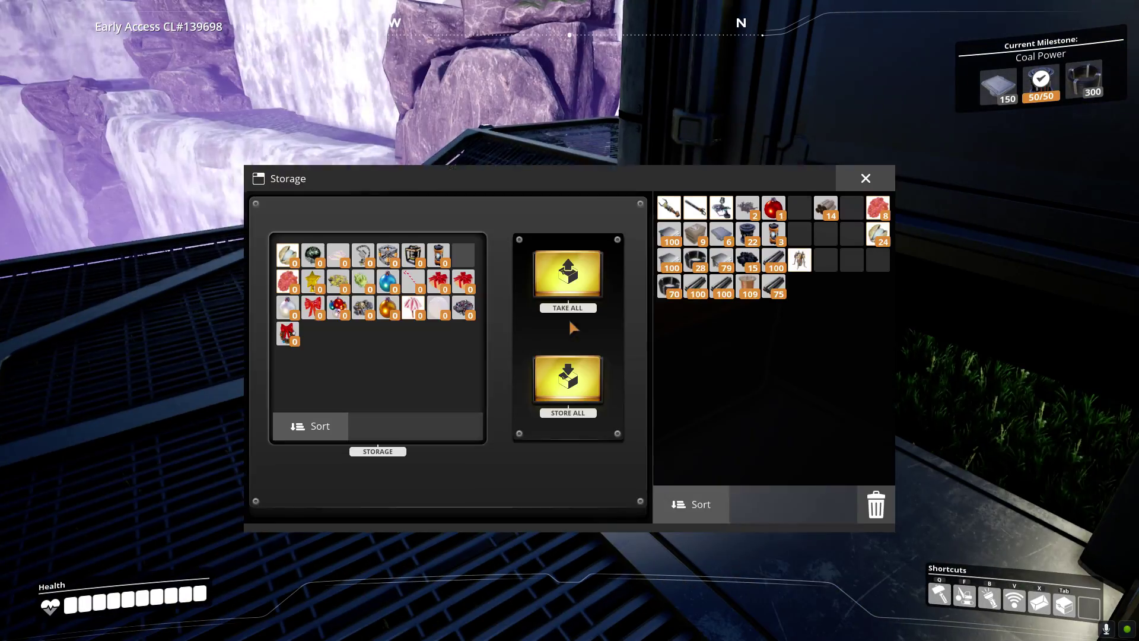
shift+click(772, 207)
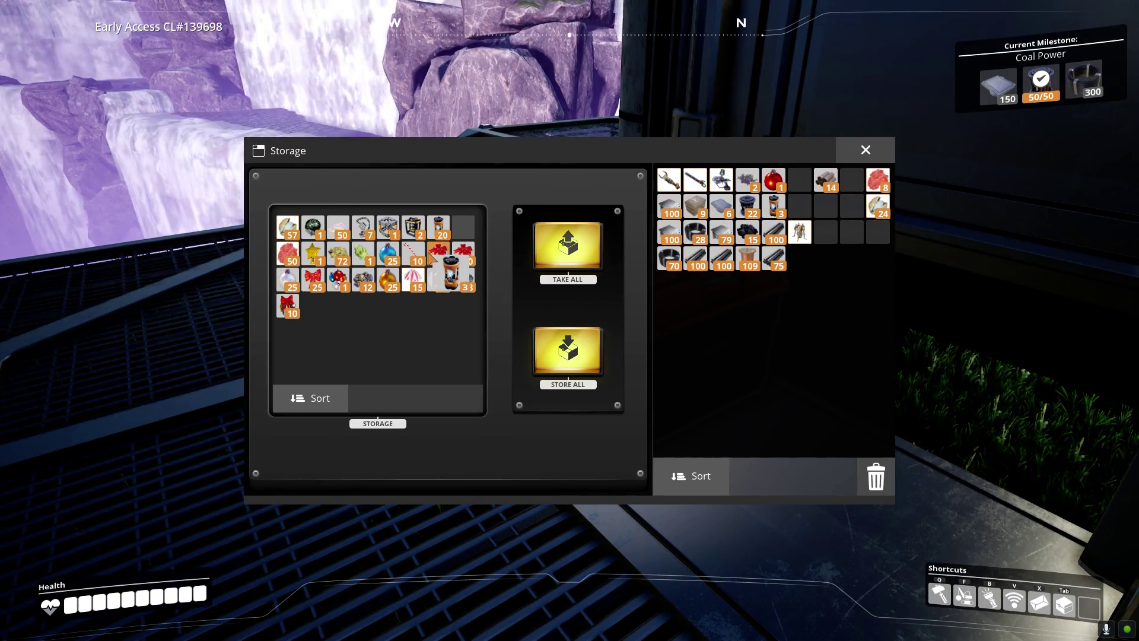
key(Escape)
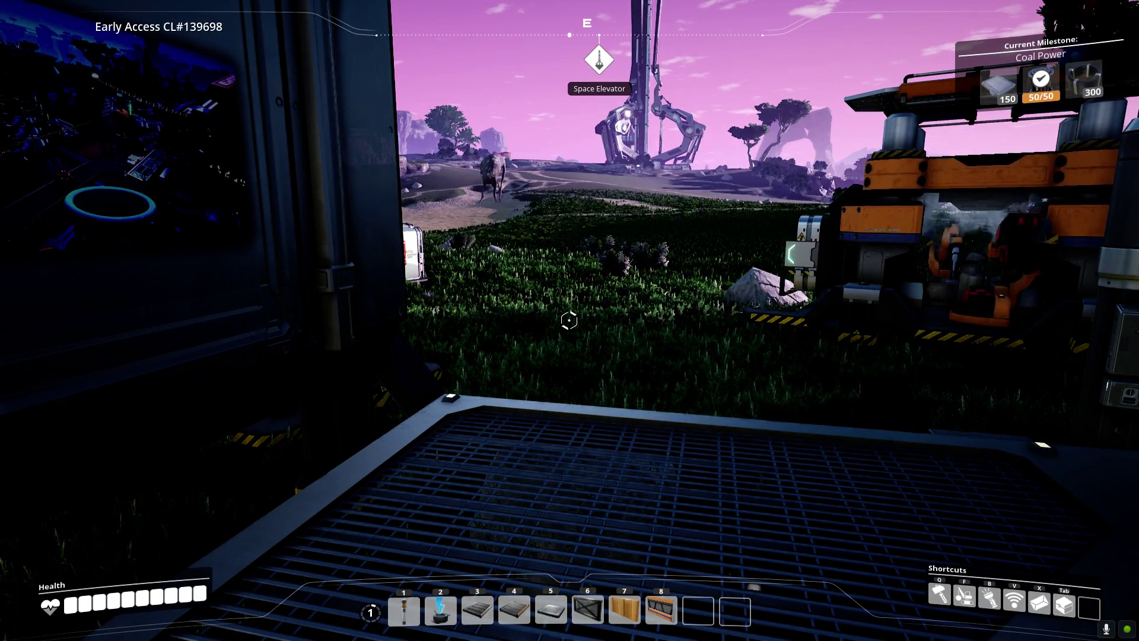
key(e)
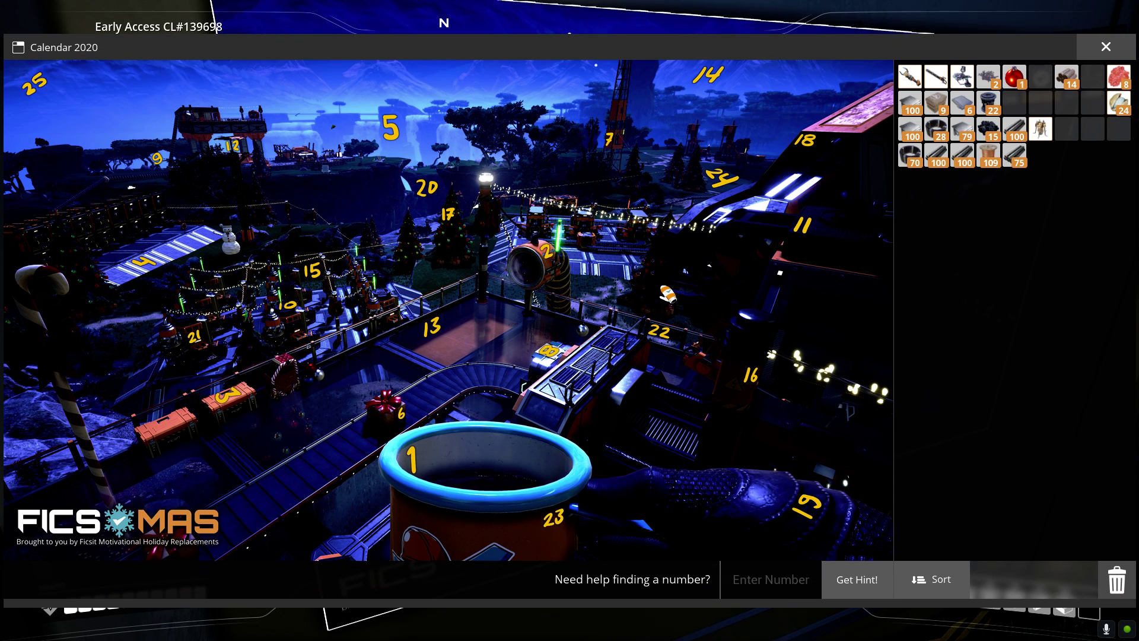
key(Escape)
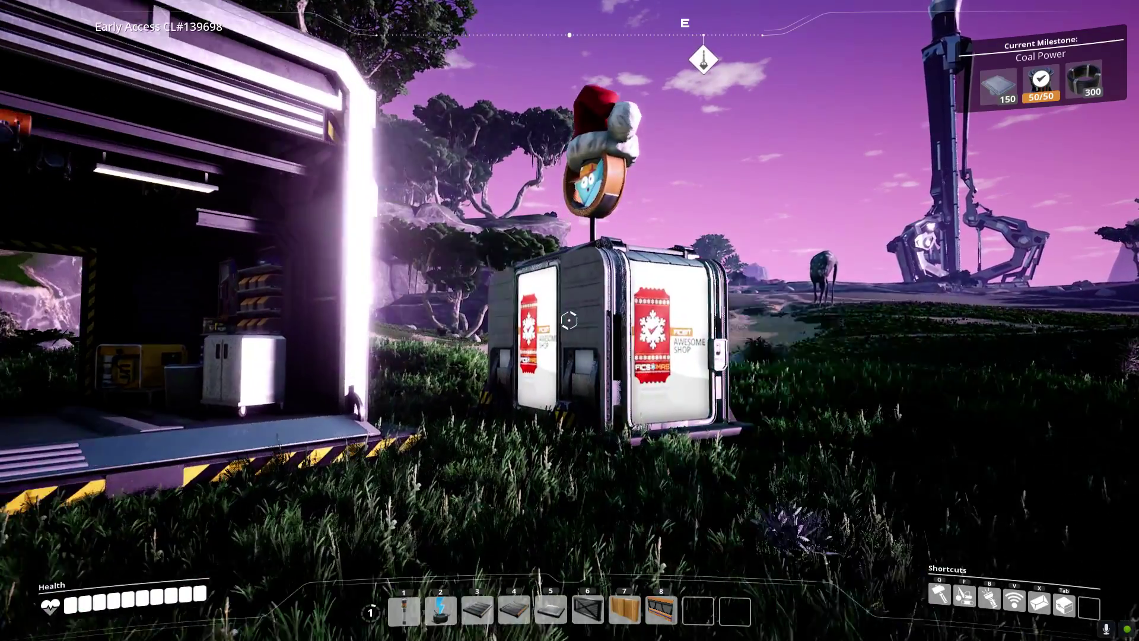
key(e)
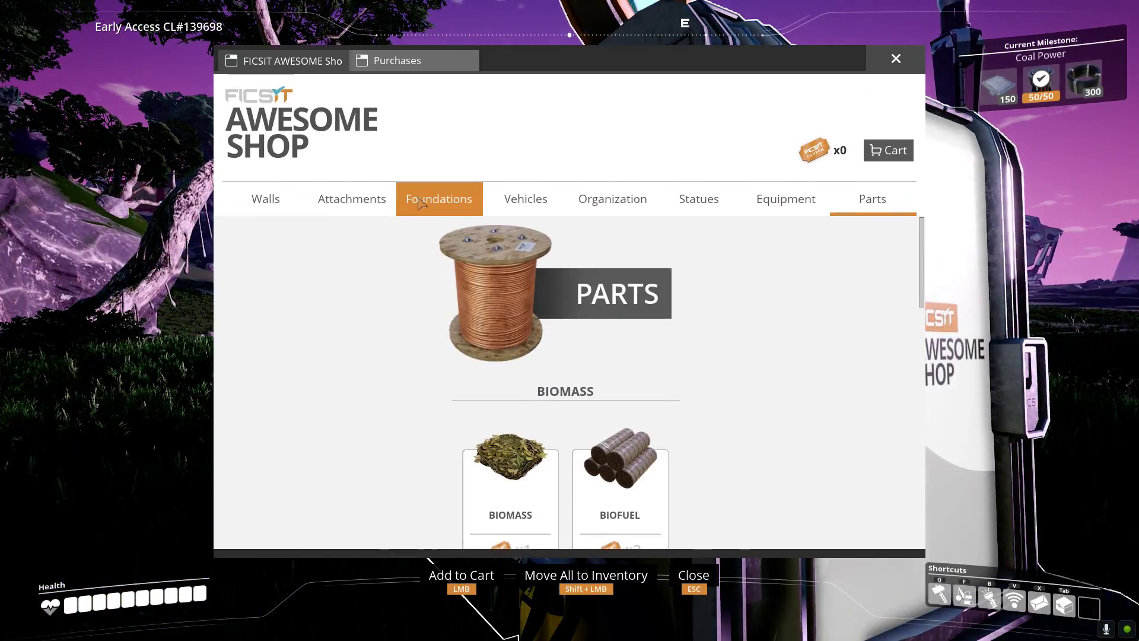
click(294, 203)
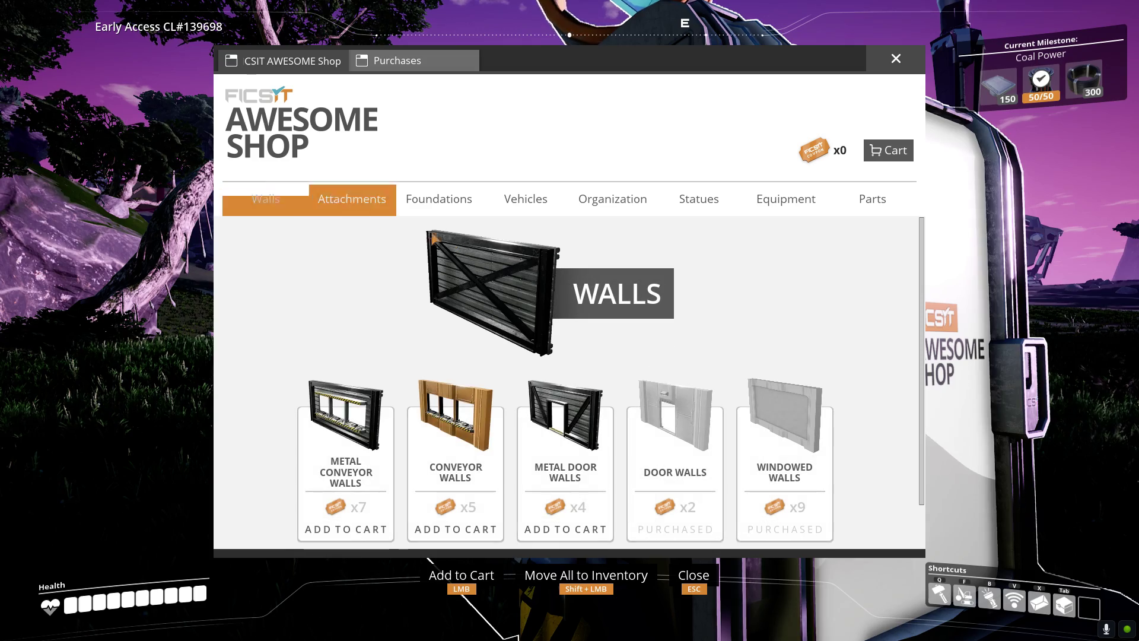
scroll(547, 422, down, 2)
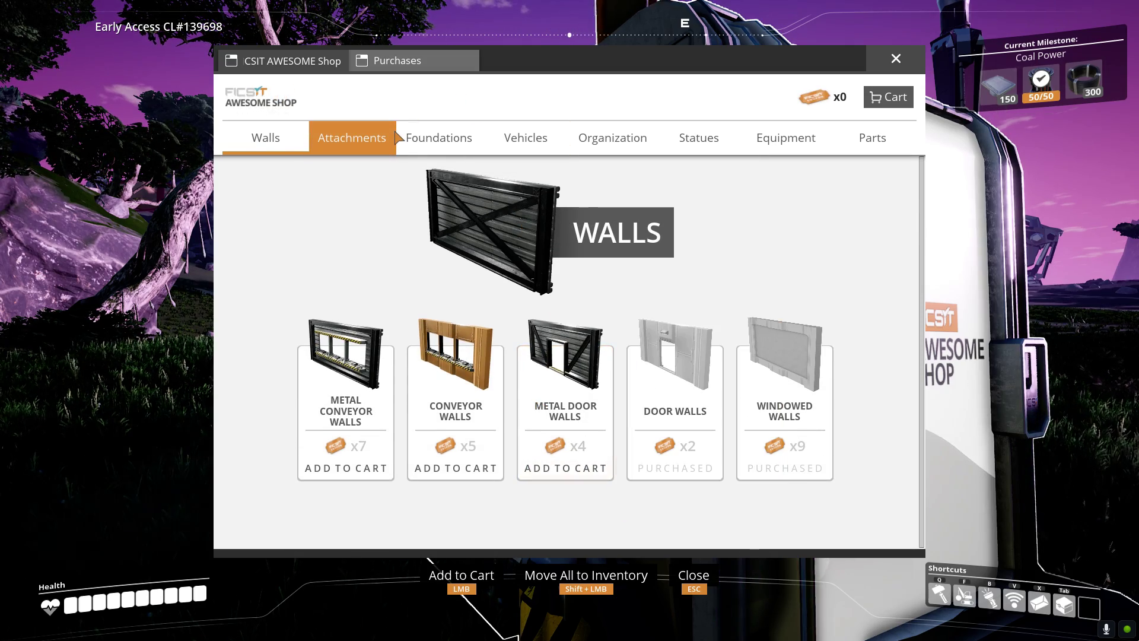
click(438, 198)
click(526, 198)
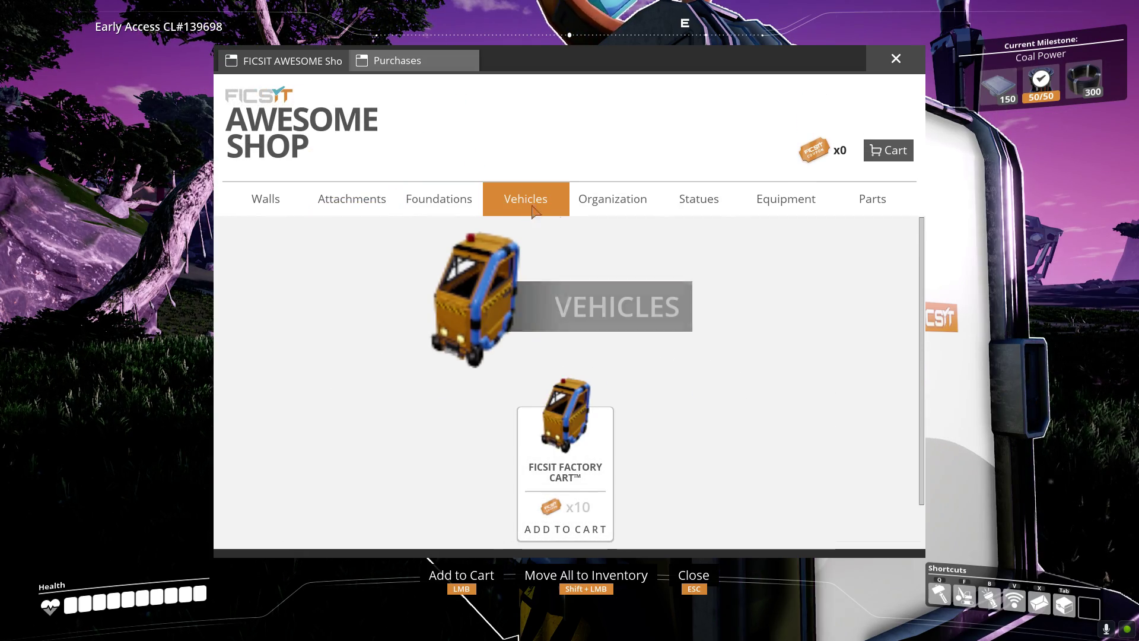
click(613, 198)
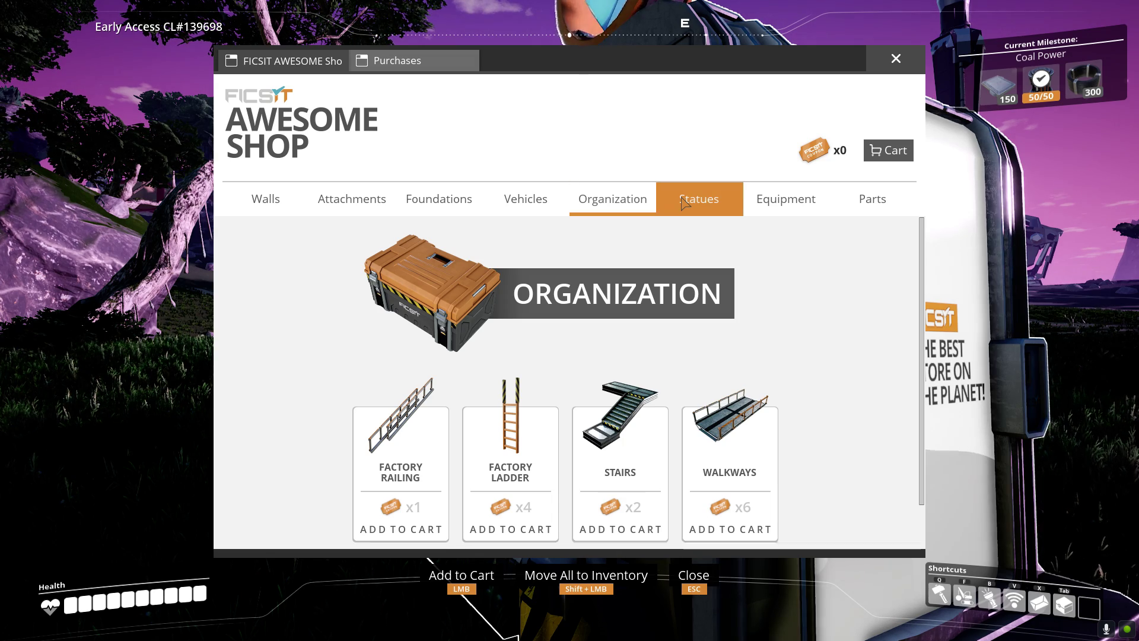
click(684, 204)
scroll(565, 368, down, 3)
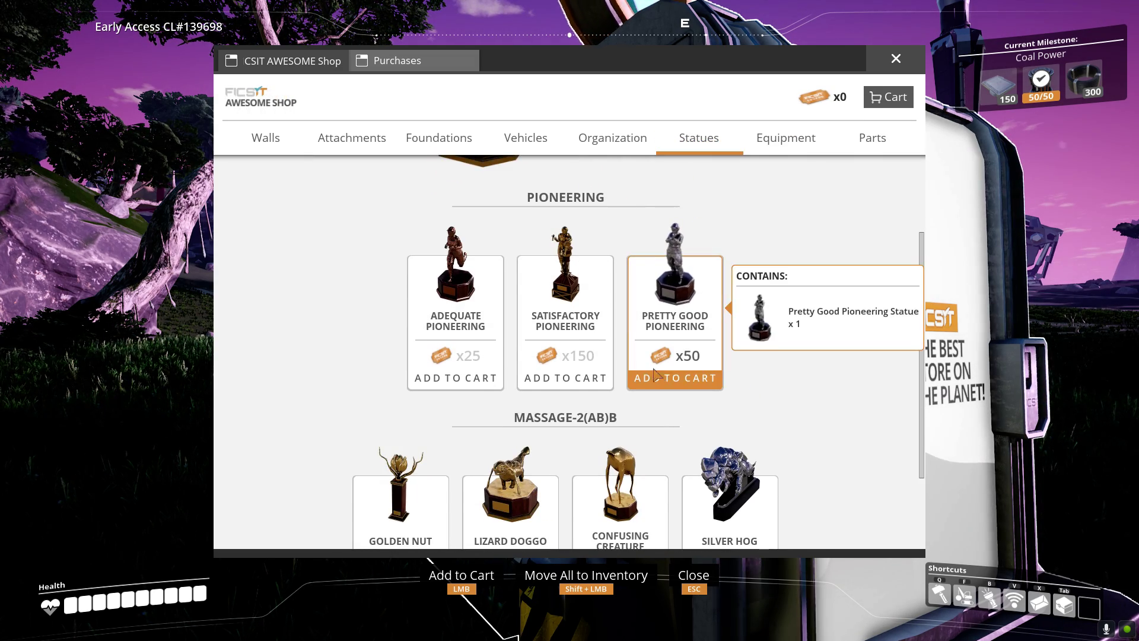
scroll(654, 375, down, 1)
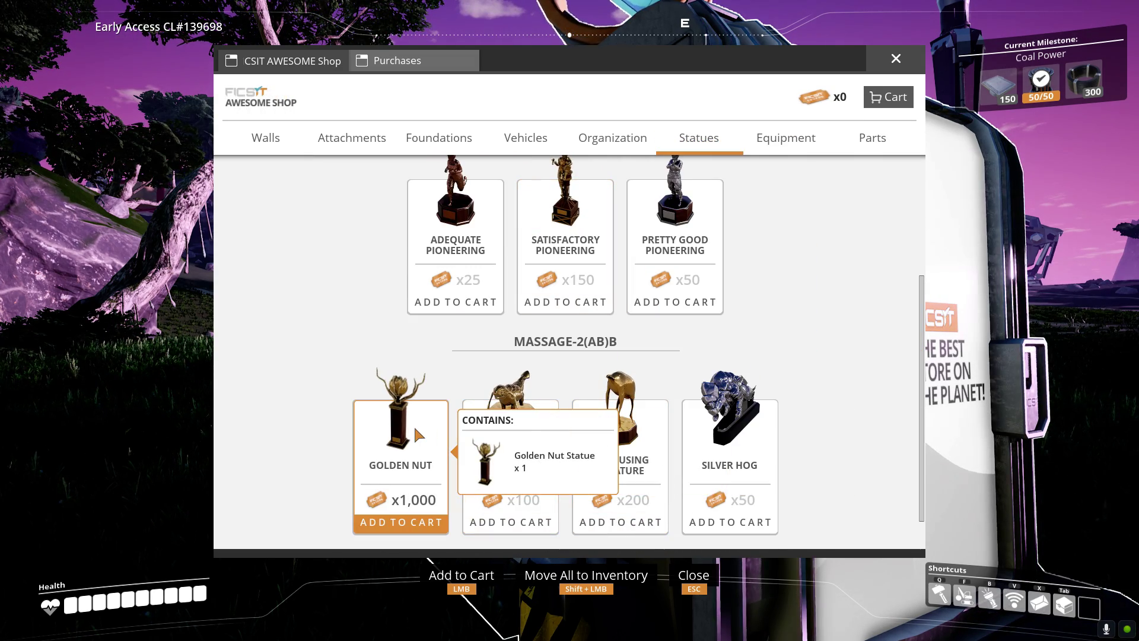
key(Escape)
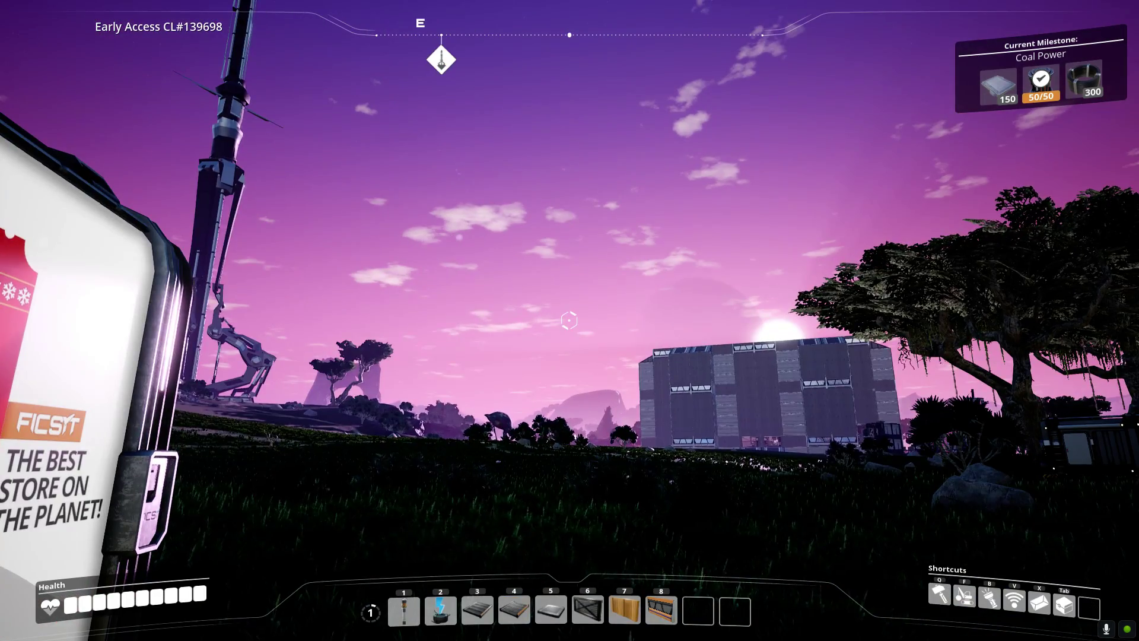
key(w)
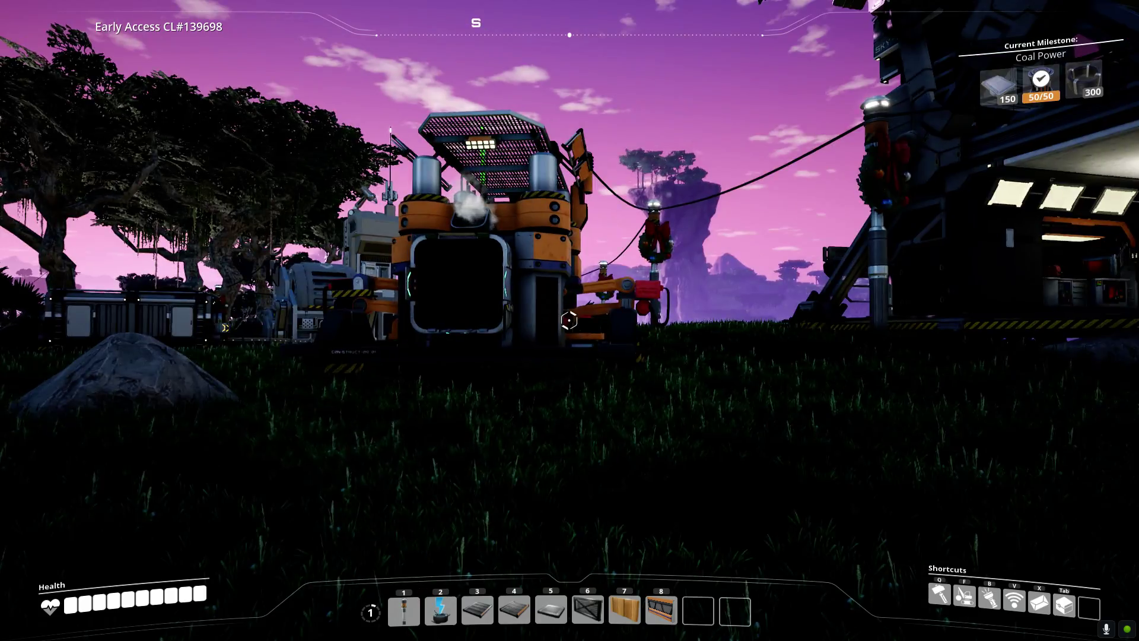
key(e)
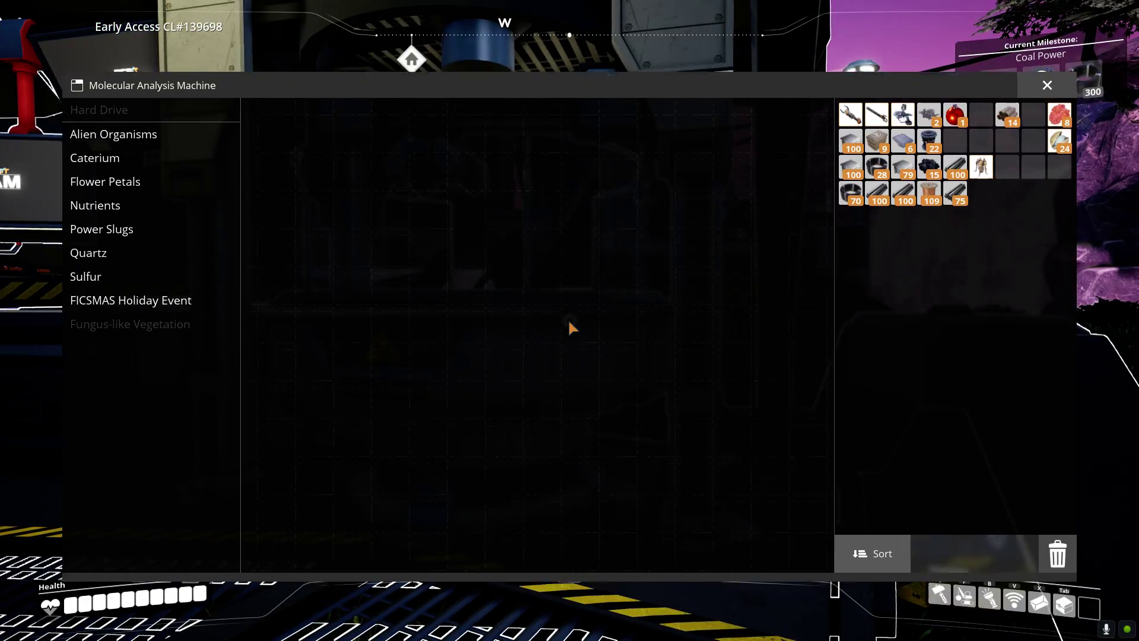
click(213, 294)
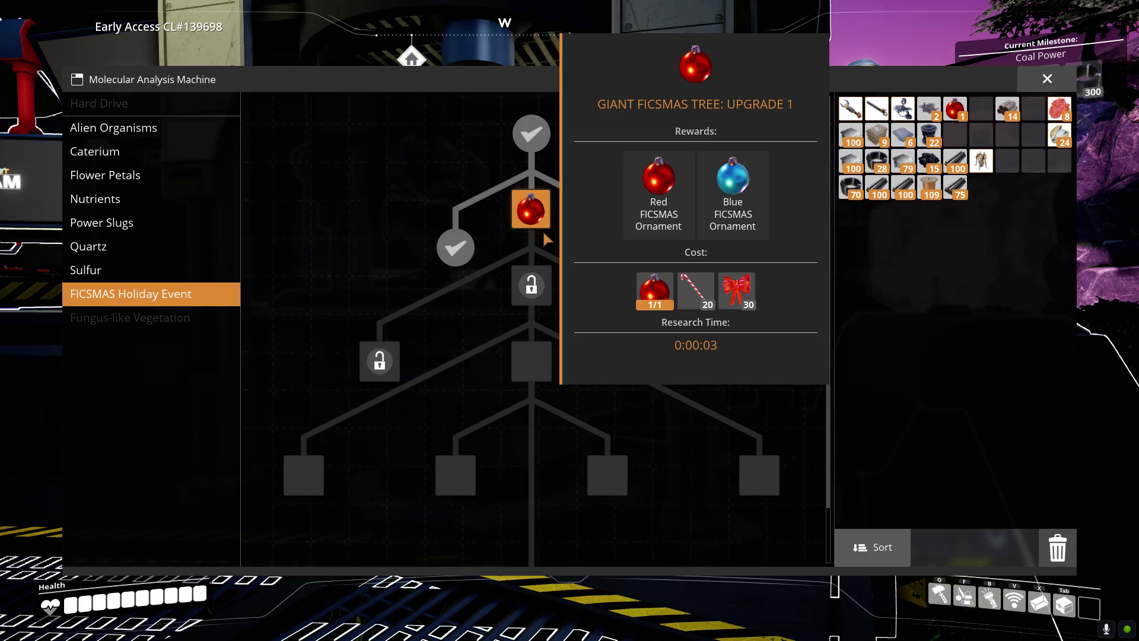
key(Escape)
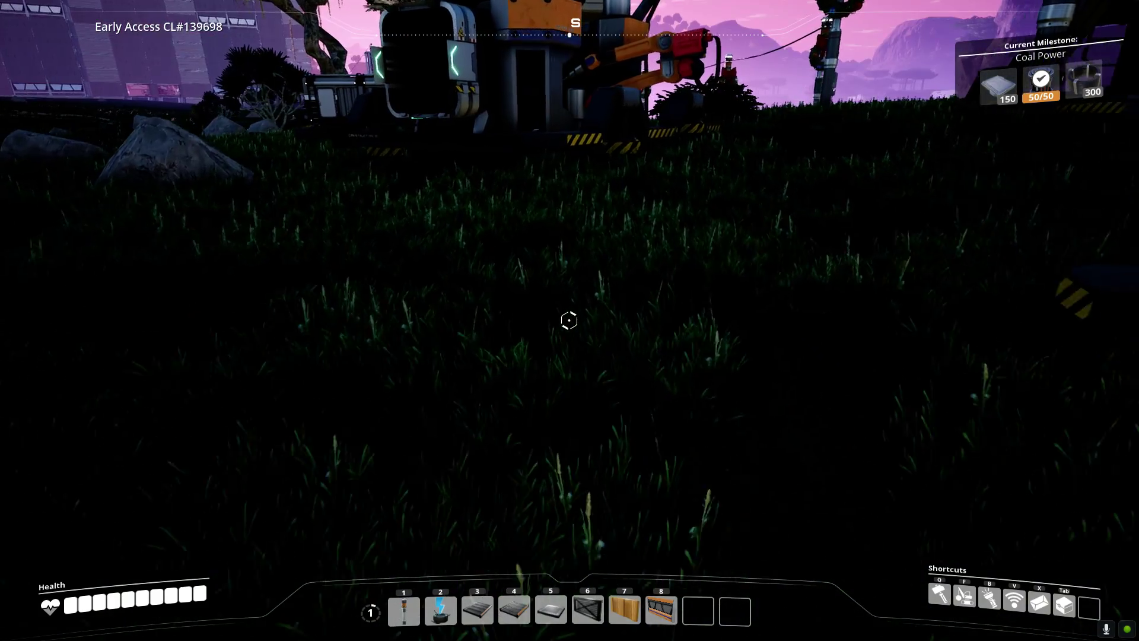
key(e)
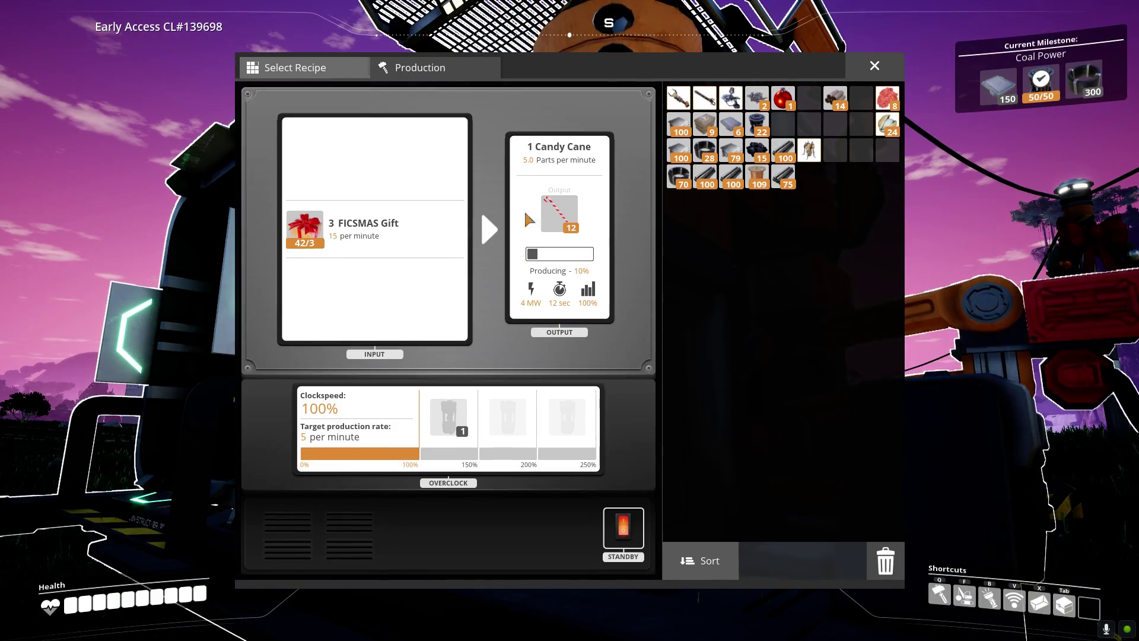
click(353, 67)
scroll(483, 294, down, 3)
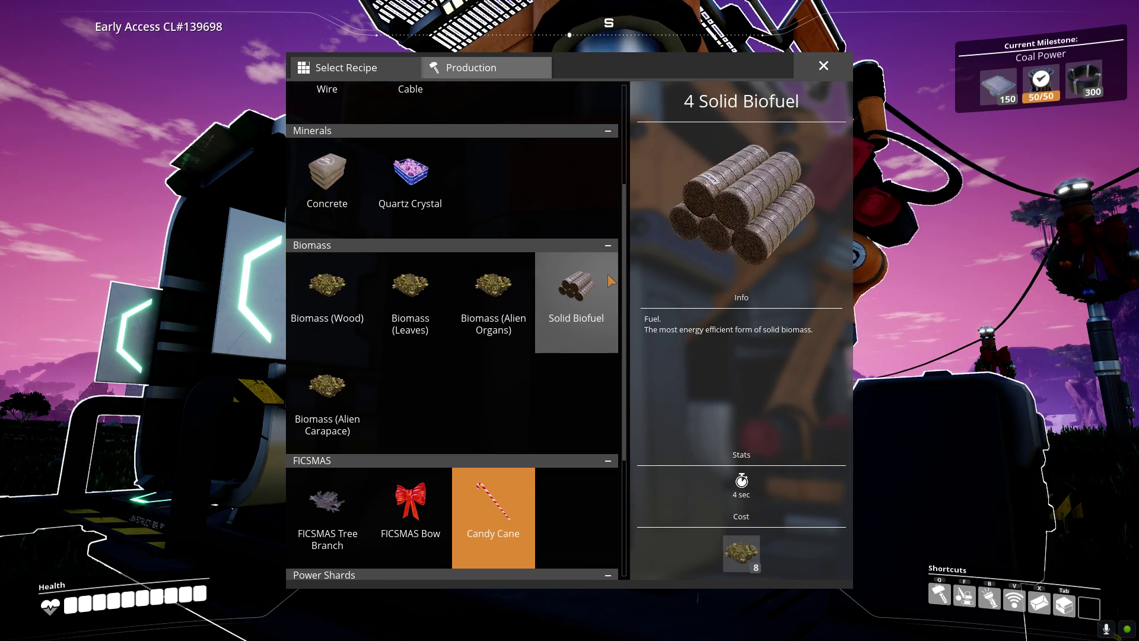
key(Escape)
key(w)
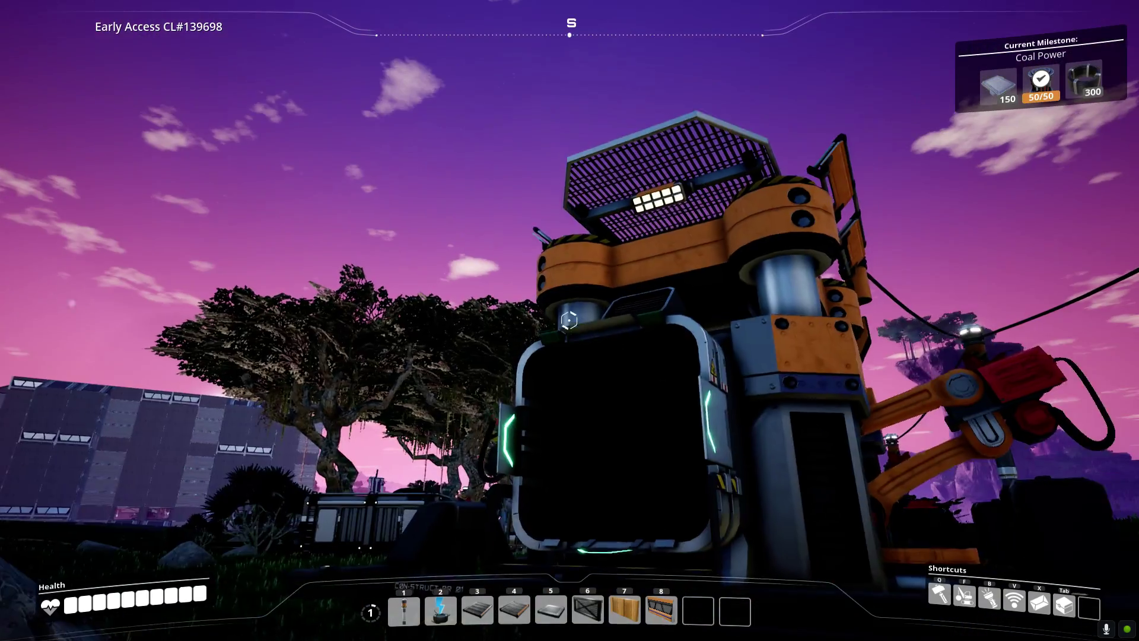
key(s)
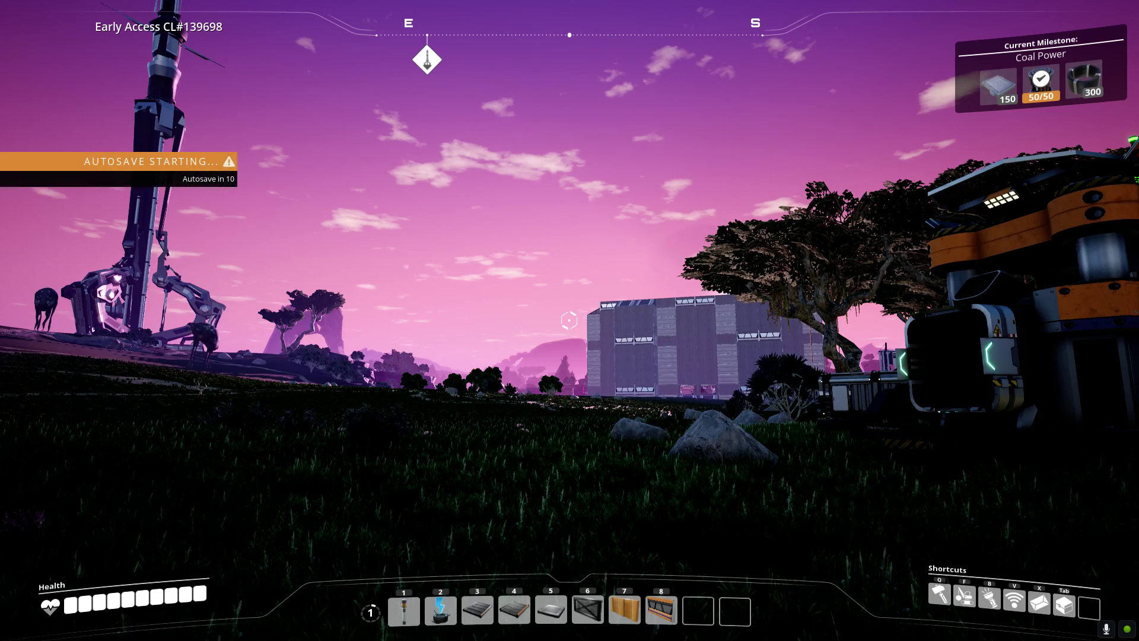
key(w)
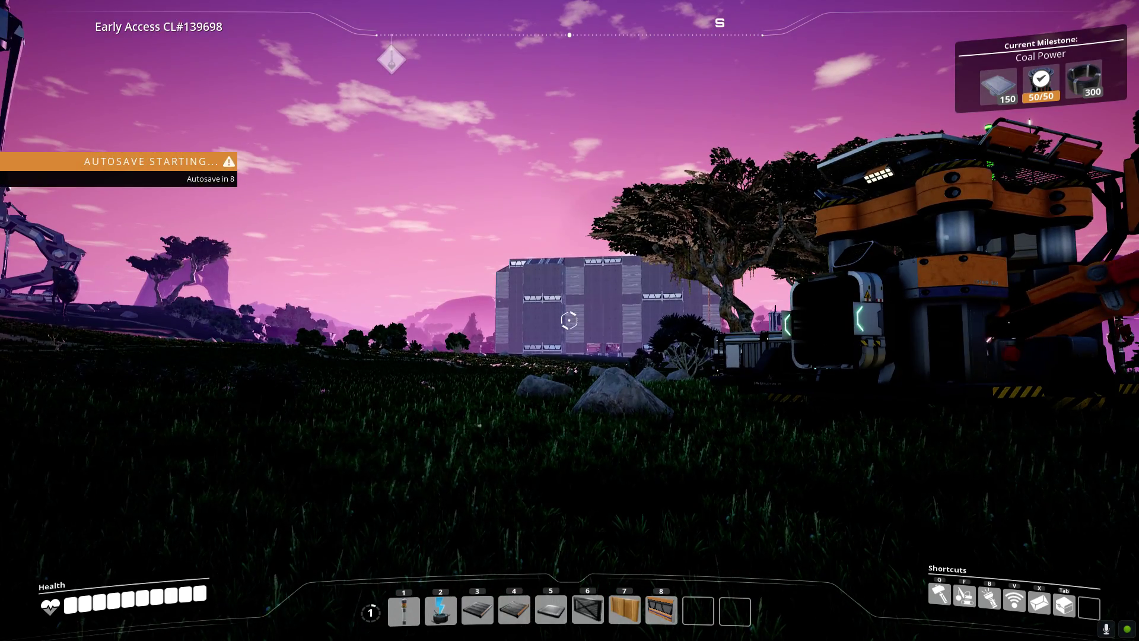
key(w)
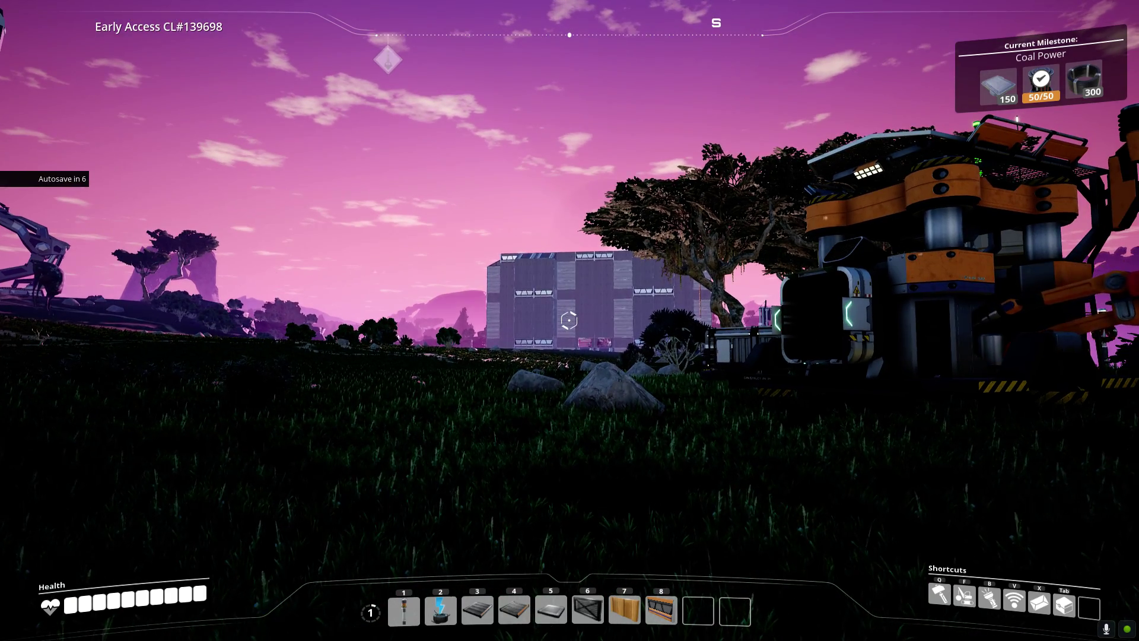